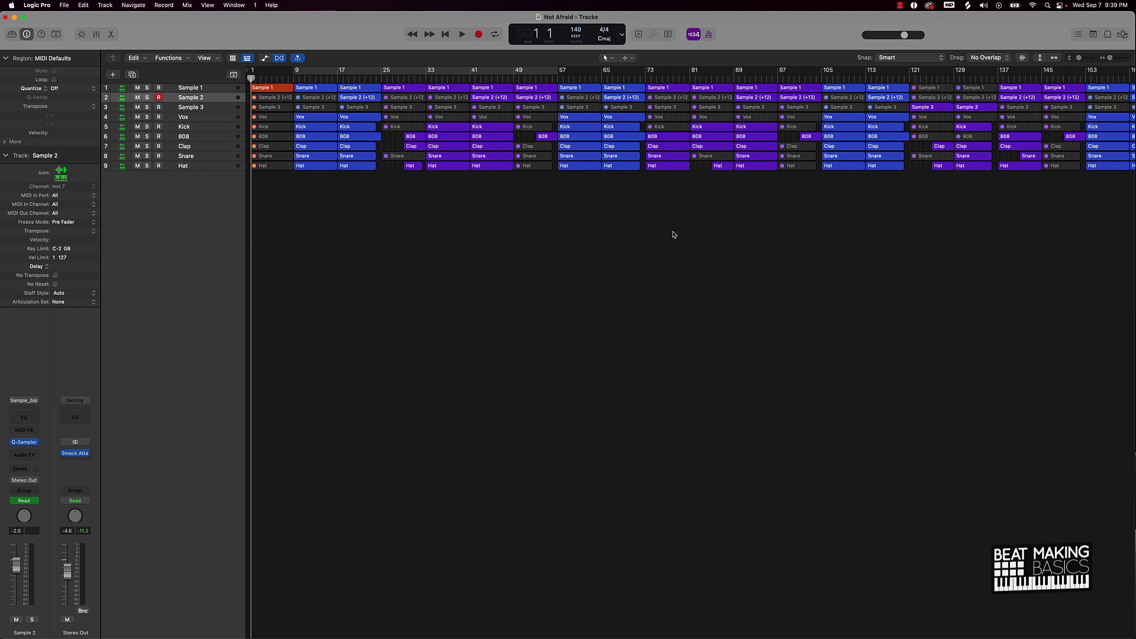
Play the arrangement from bar 1 to about bar 26 to hear the current mix.
{"action": "key", "text": "space"}
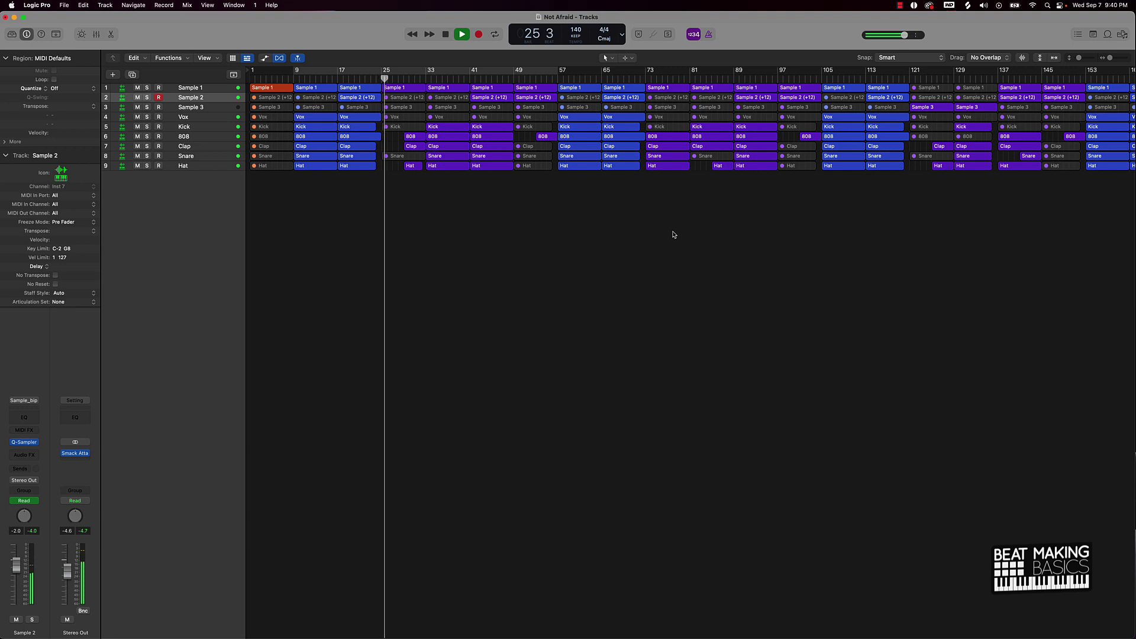
{"action": "key", "text": "space"}
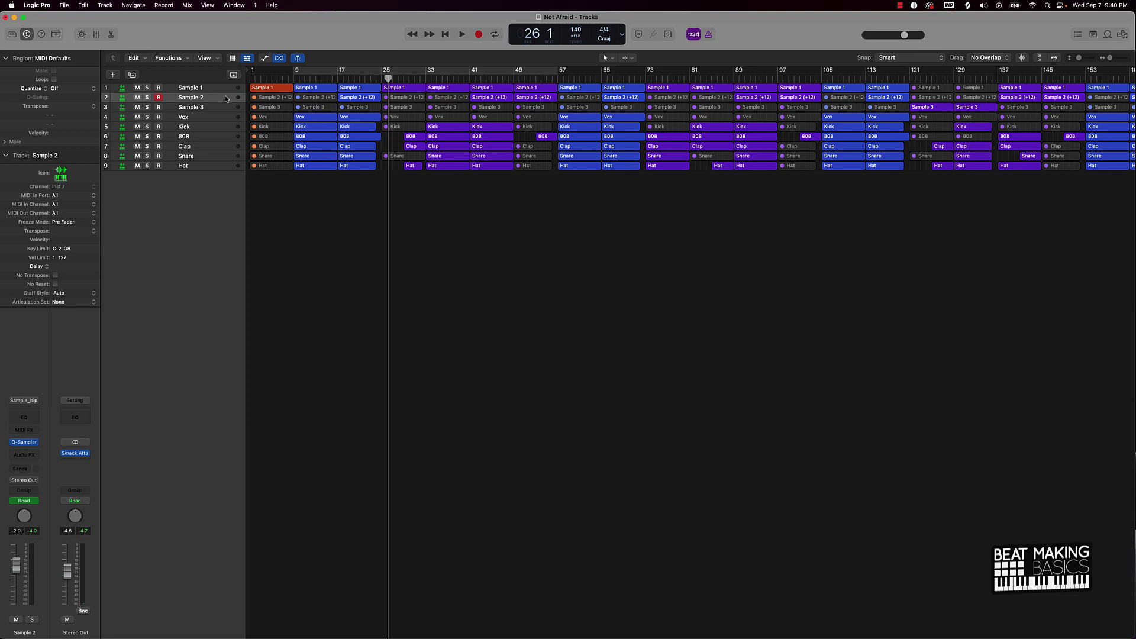
Review all nine tracks together, and individually from Sample 1 down to Hat.
{"action": "left_click", "coordinate": [190, 88]}
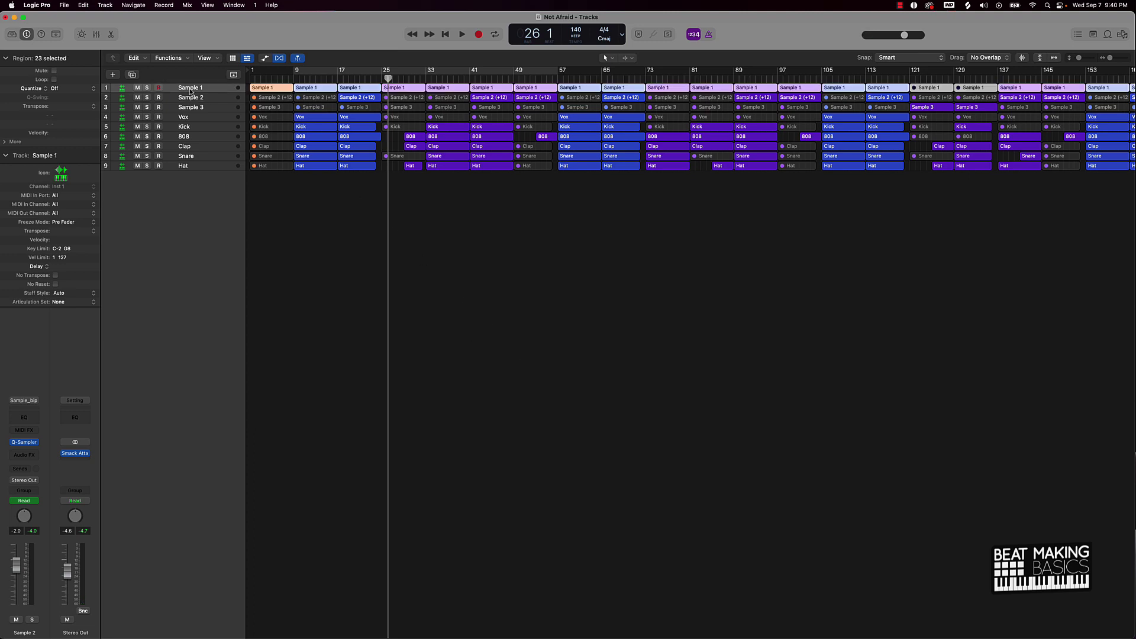
{"action": "left_click", "coordinate": [184, 167], "text": "shift"}
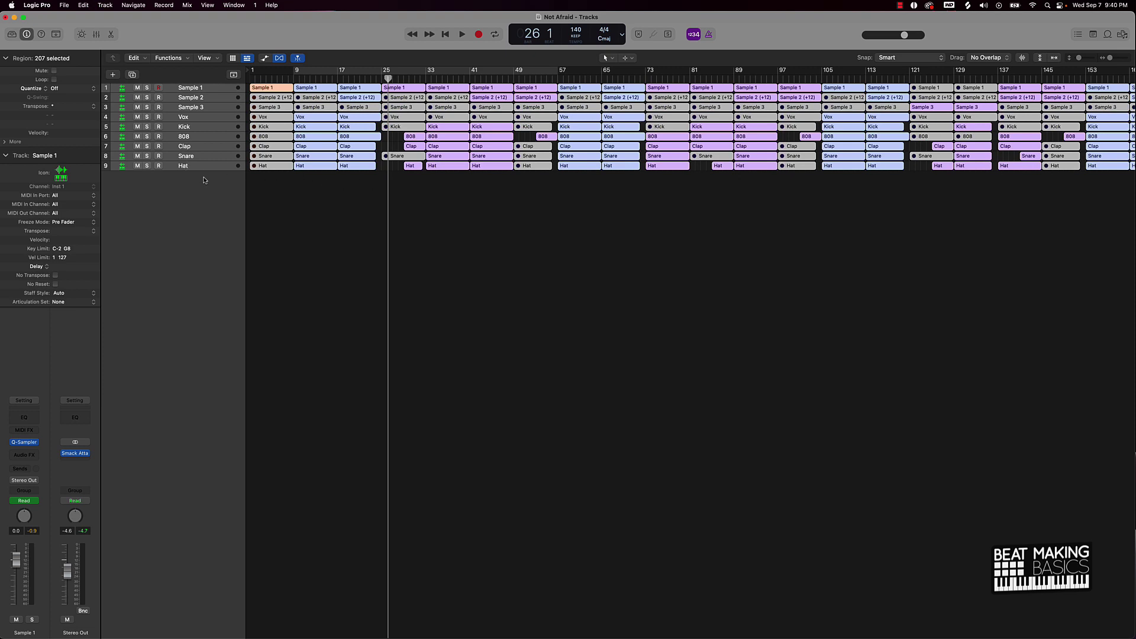
{"action": "left_click", "coordinate": [299, 201]}
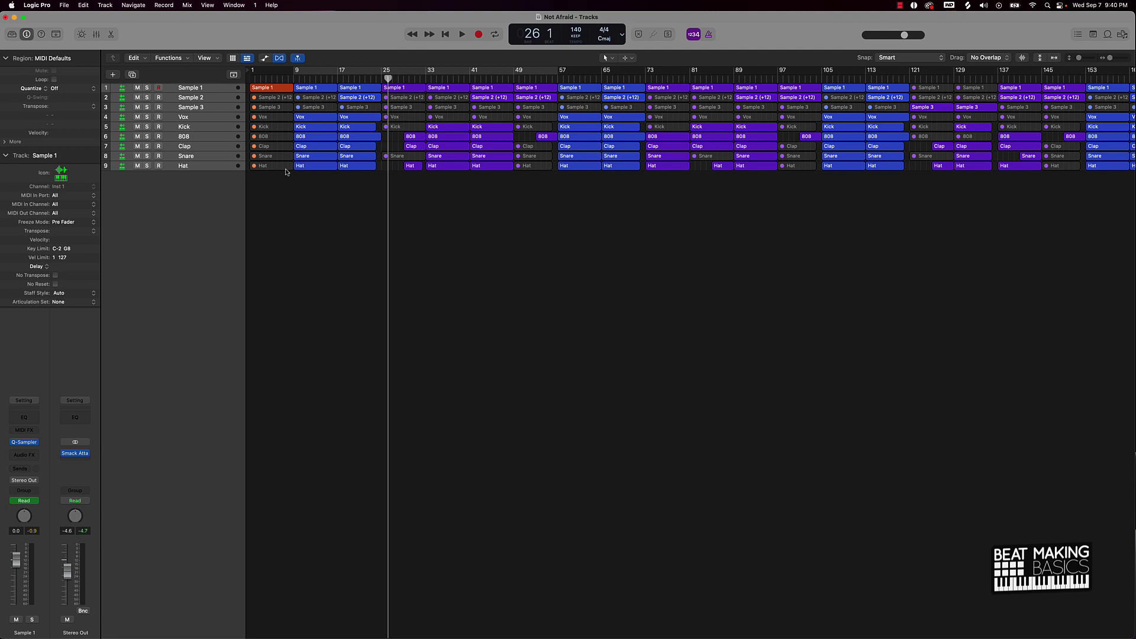
{"action": "left_click", "coordinate": [197, 89]}
{"action": "left_click", "coordinate": [195, 97]}
{"action": "left_click", "coordinate": [196, 108]}
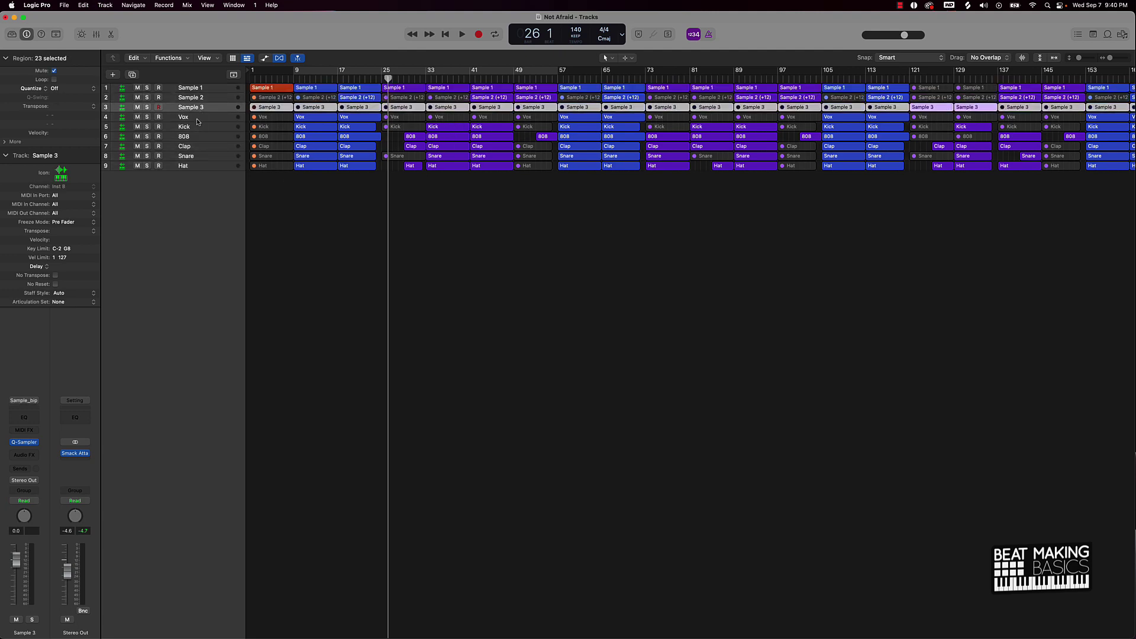
{"action": "left_click", "coordinate": [197, 118]}
{"action": "left_click", "coordinate": [200, 127]}
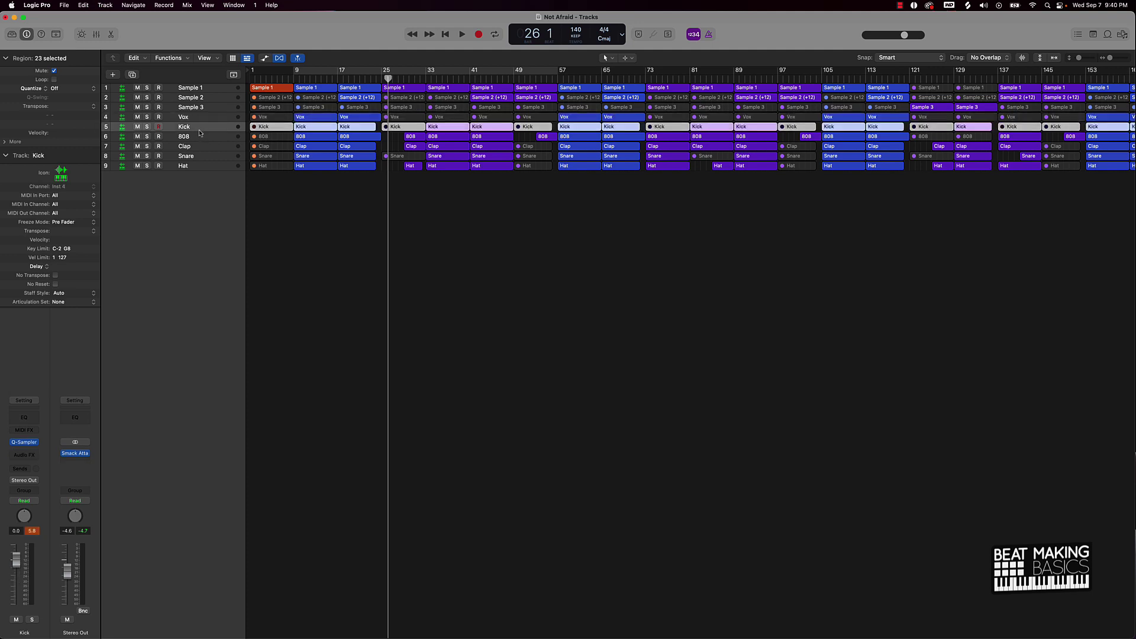
{"action": "left_click", "coordinate": [198, 137]}
{"action": "left_click", "coordinate": [212, 146]}
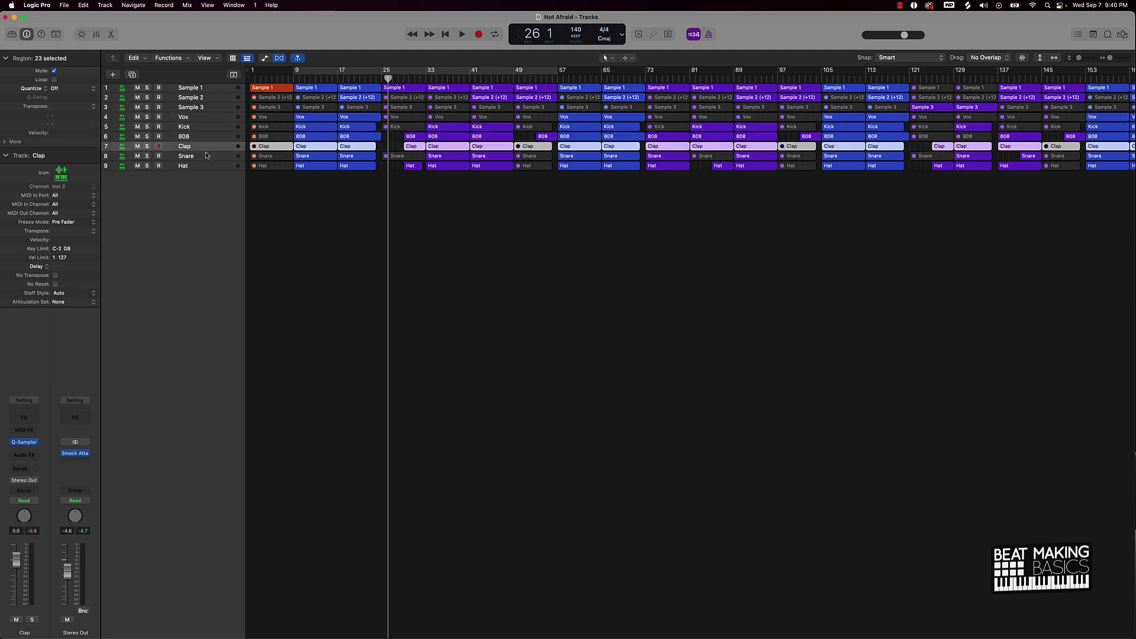
{"action": "left_click", "coordinate": [206, 155]}
{"action": "left_click", "coordinate": [200, 167]}
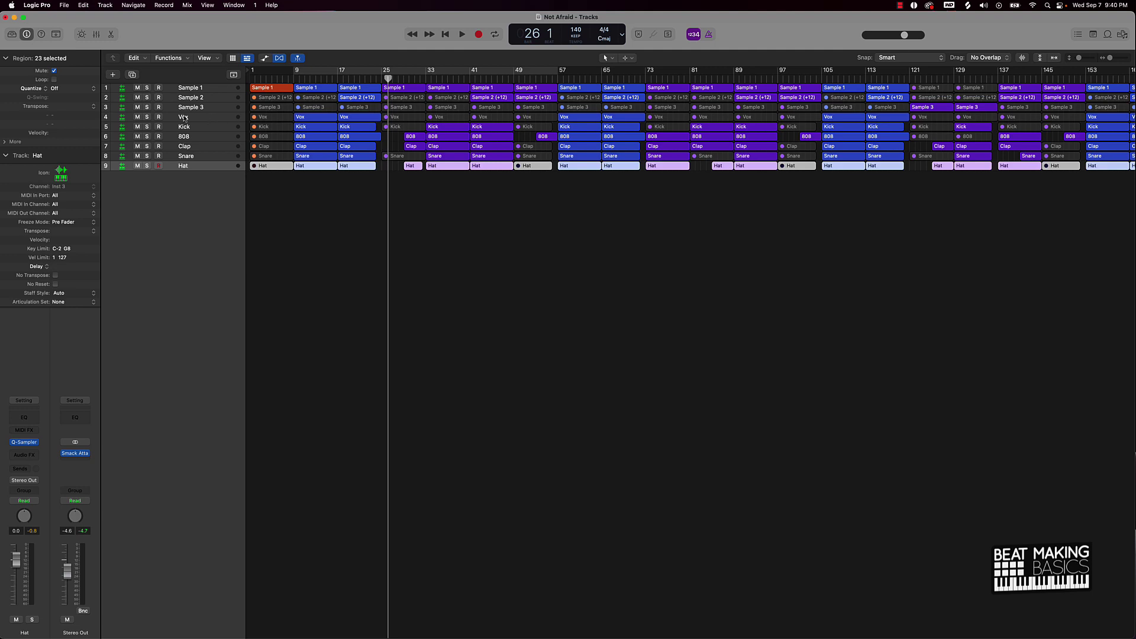
Open the mixer, bypass the Vox and Stereo Out effects and clear the peak levels.
{"action": "left_click", "coordinate": [96, 34]}
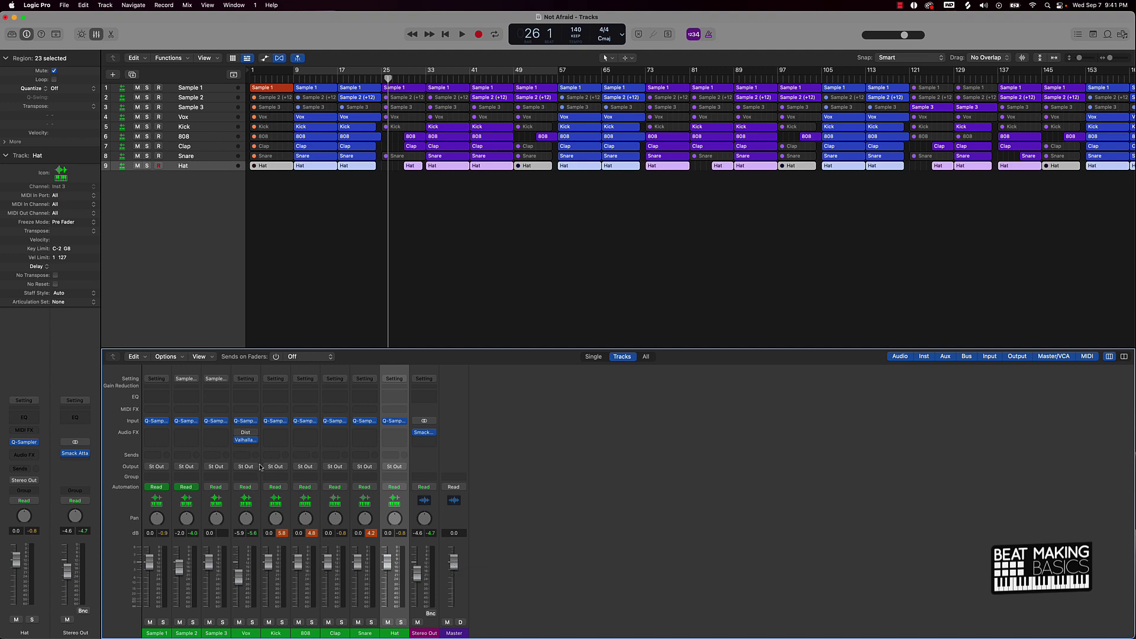
{"action": "mouse_move", "coordinate": [243, 434]}
{"action": "mouse_move", "coordinate": [414, 434]}
{"action": "left_click", "coordinate": [282, 534]}
{"action": "left_click_drag", "start_coordinate": [399, 551], "coordinate": [119, 549]}
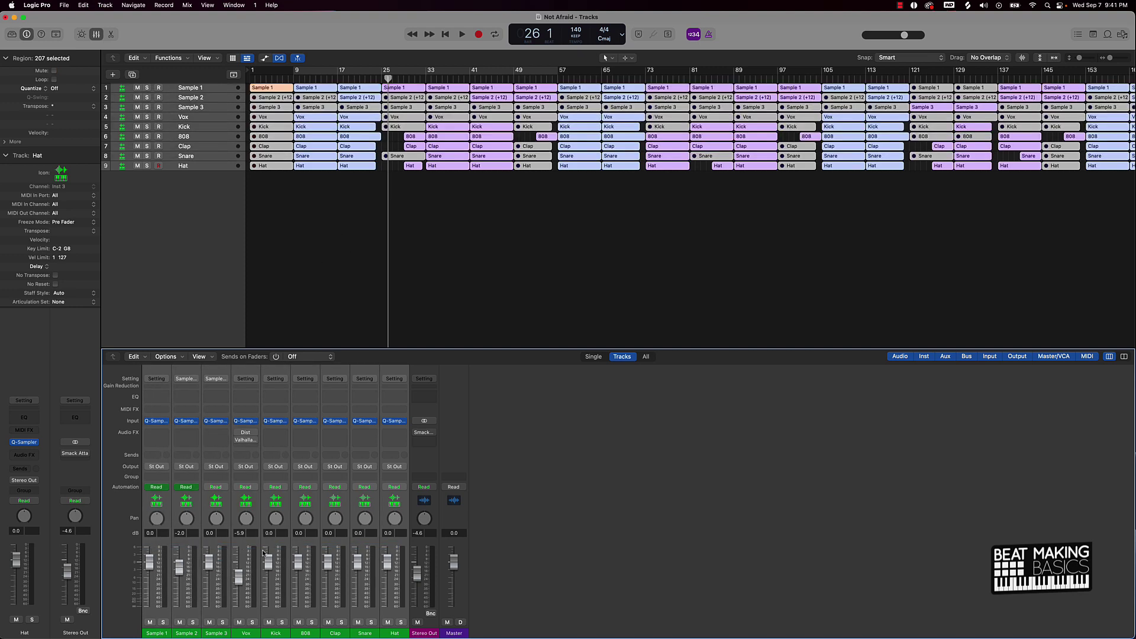
Turn off Read automation on the Sample 1 and Sample 2 channel strips.
{"action": "left_click", "coordinate": [214, 608]}
{"action": "left_click", "coordinate": [251, 610]}
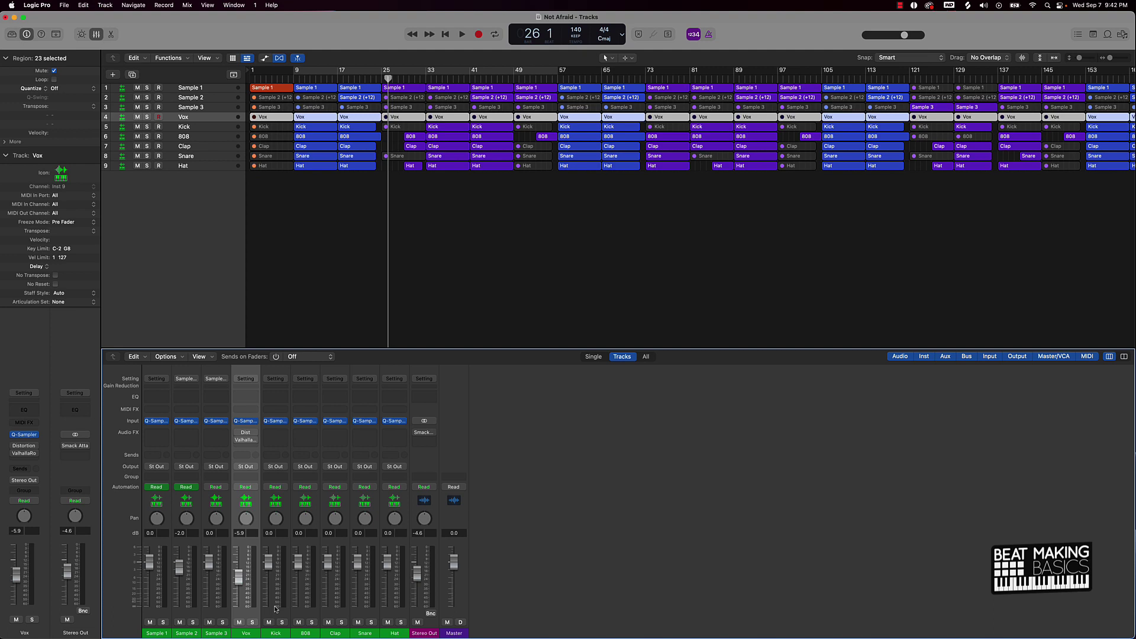
{"action": "left_click", "coordinate": [275, 609]}
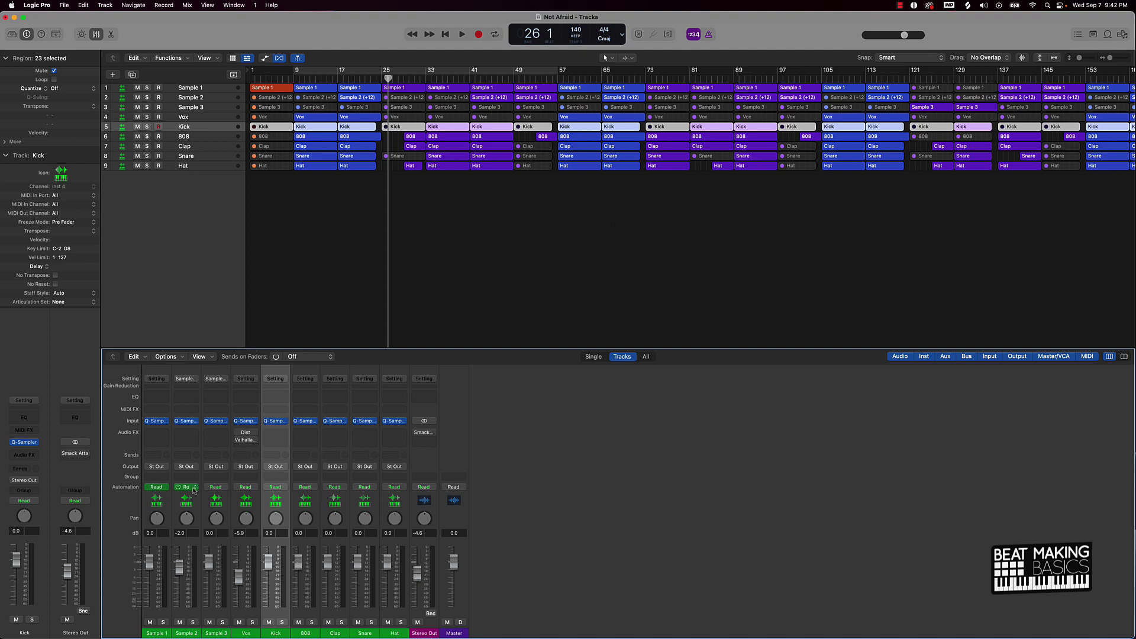
{"action": "left_click", "coordinate": [147, 487]}
Show the track automation and play the ending from bar 176 to check the fade-out, returning to the start with automation hidden.
{"action": "scroll", "coordinate": [801, 186], "scroll_direction": "right", "scroll_amount": 5}
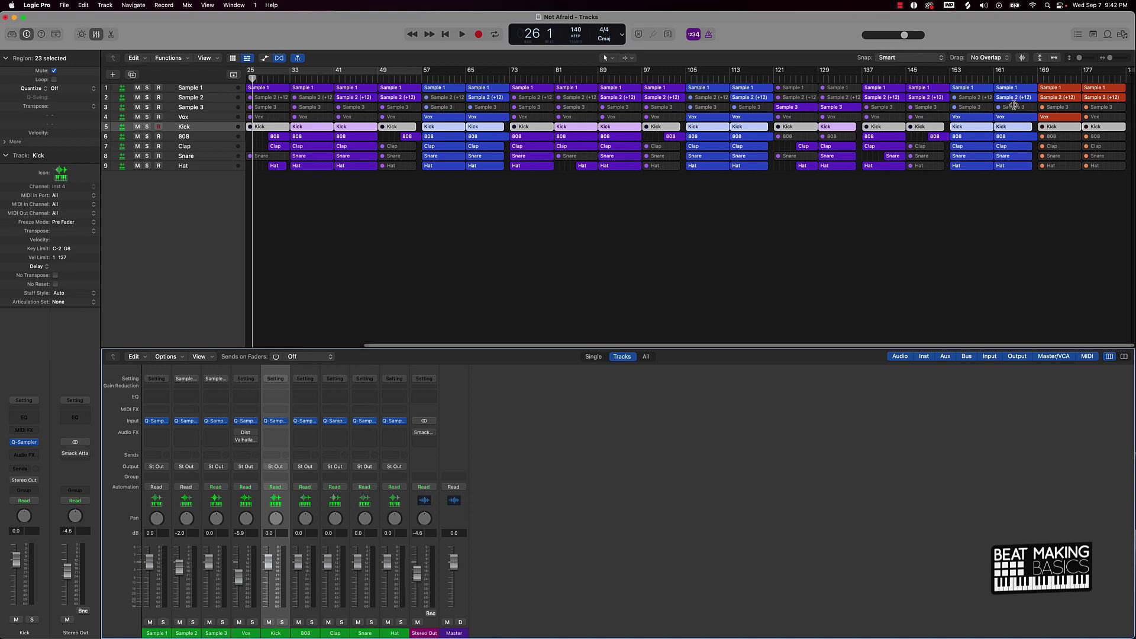
{"action": "key", "text": "a"}
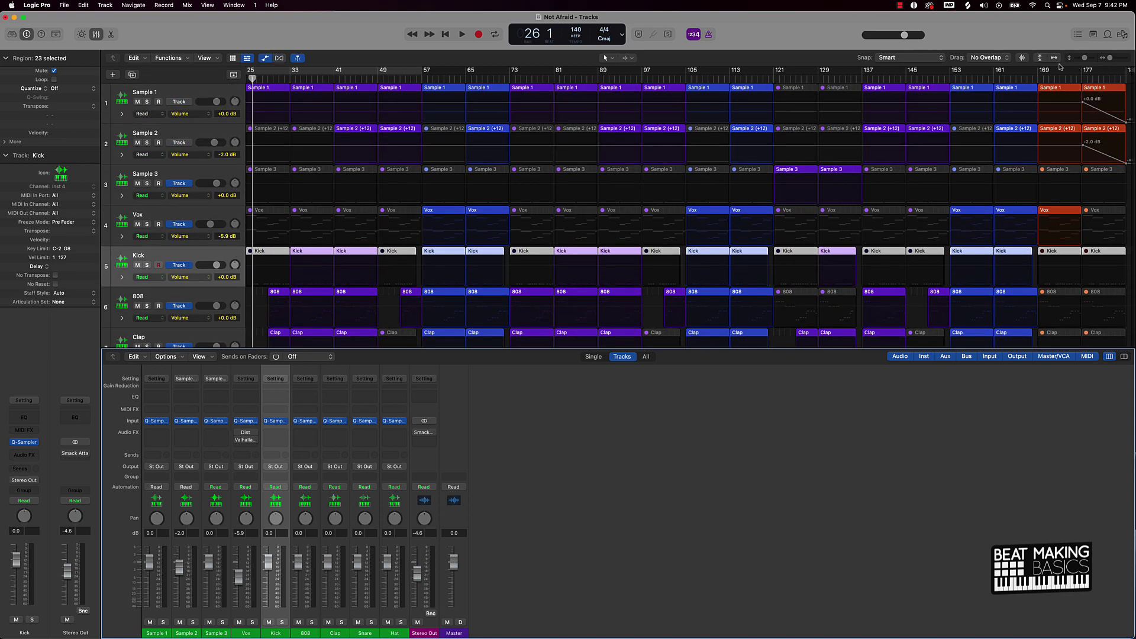
{"action": "left_click", "coordinate": [1081, 77]}
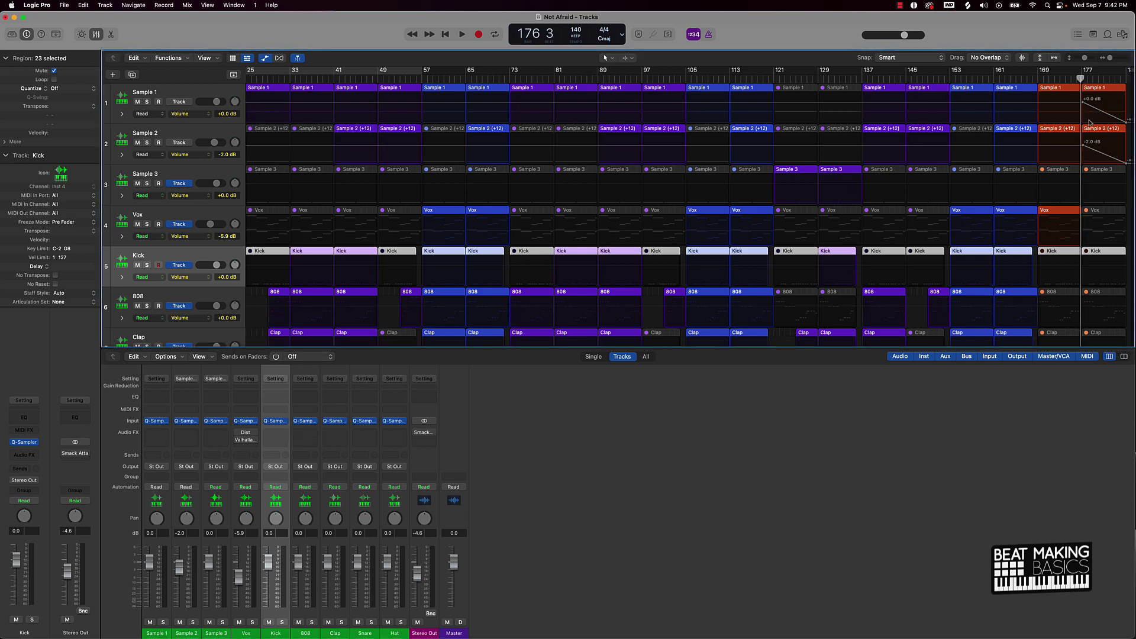
{"action": "key", "text": "space"}
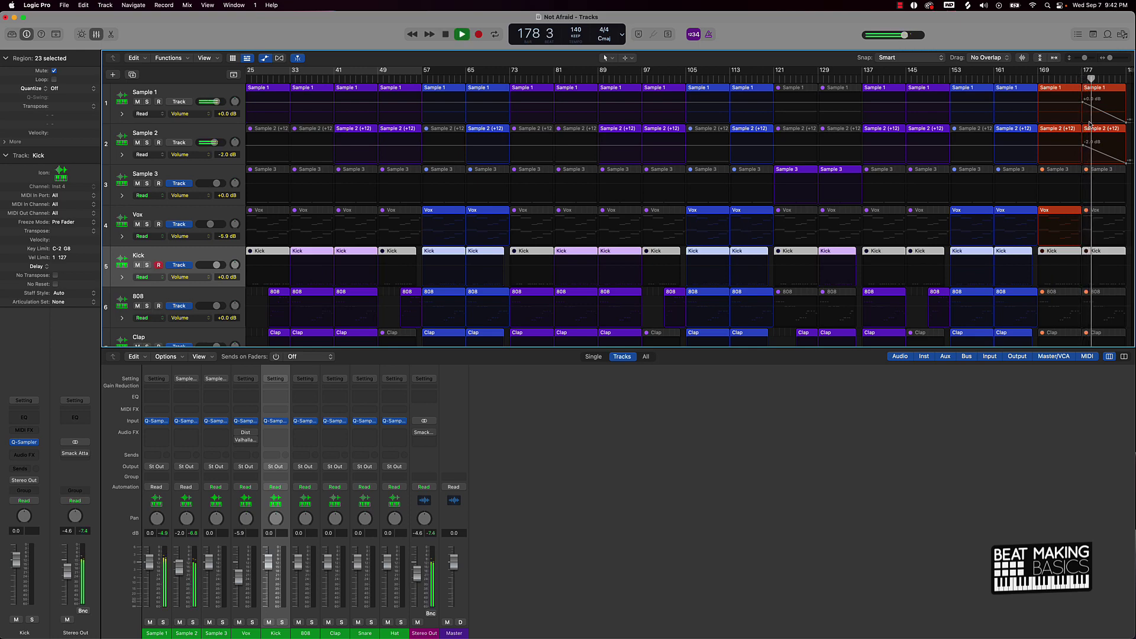
{"action": "key", "text": "space"}
{"action": "key", "text": "Return"}
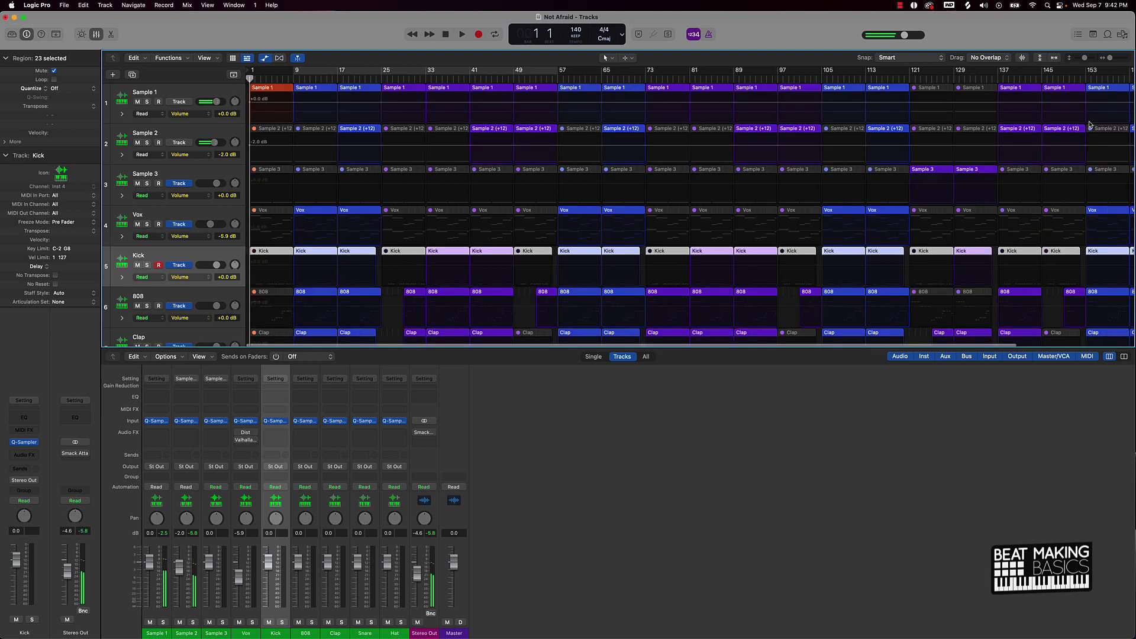
{"action": "key", "text": "a"}
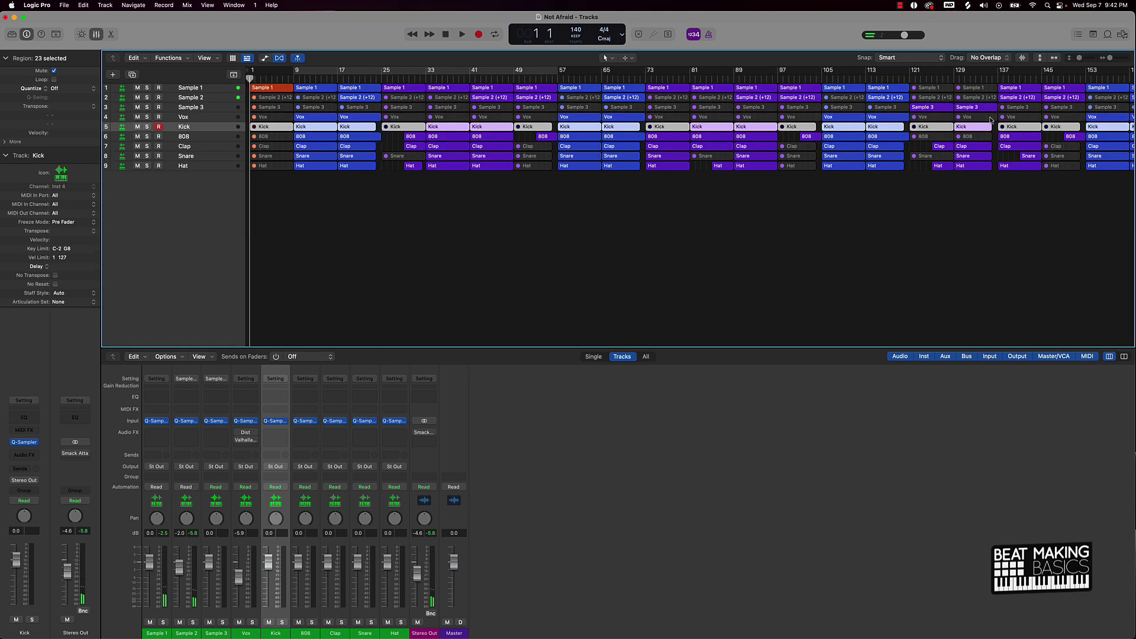
Reset the volume faders of all nine tracks and the Stereo Out to 0 dB.
{"action": "left_click", "coordinate": [421, 243]}
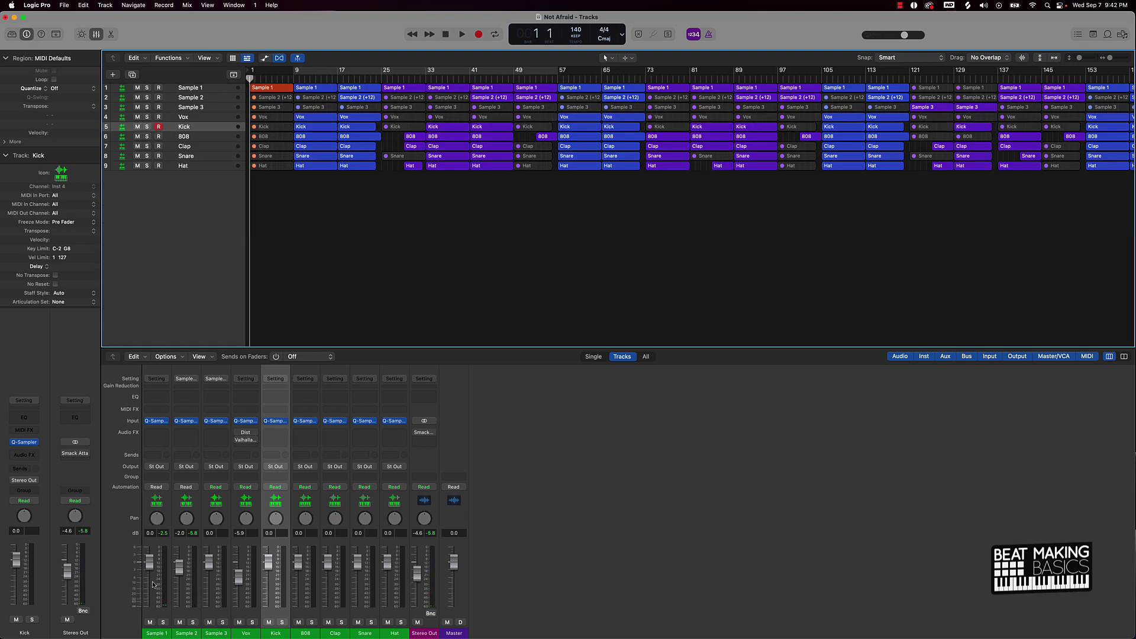
{"action": "left_click_drag", "start_coordinate": [170, 614], "coordinate": [392, 600]}
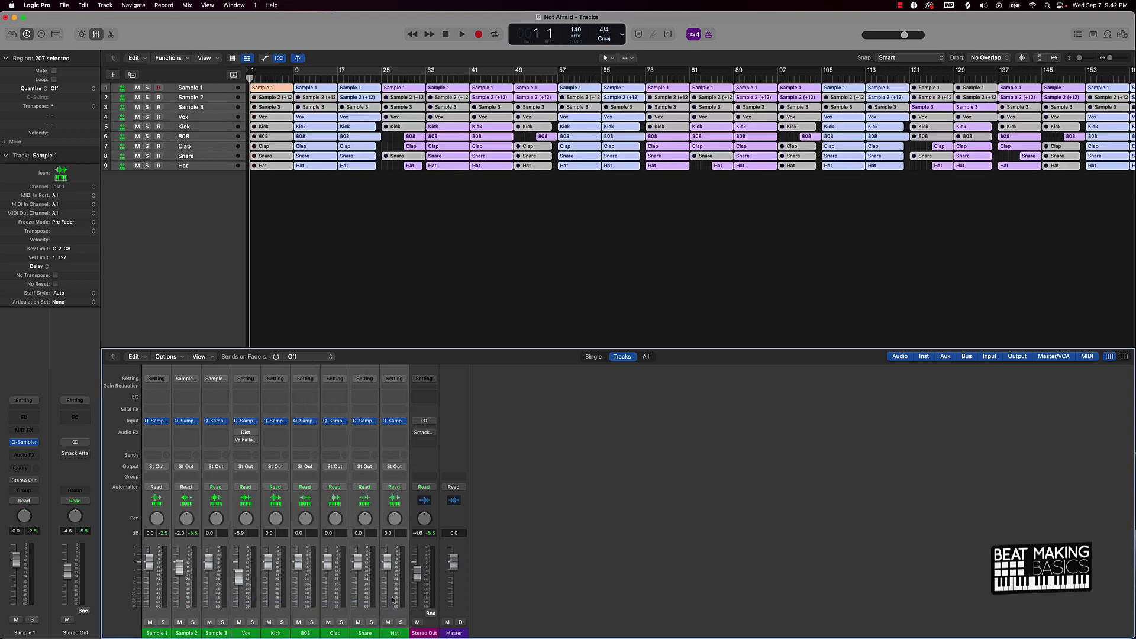
{"action": "left_click", "coordinate": [386, 564], "text": "alt"}
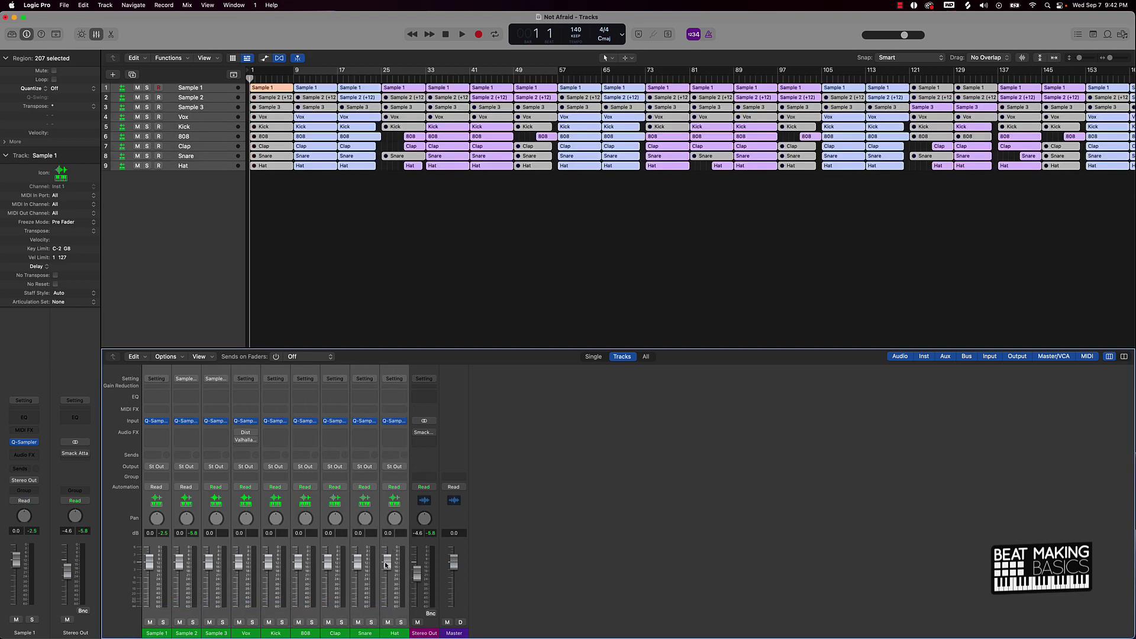
{"action": "left_click", "coordinate": [417, 573], "text": "alt"}
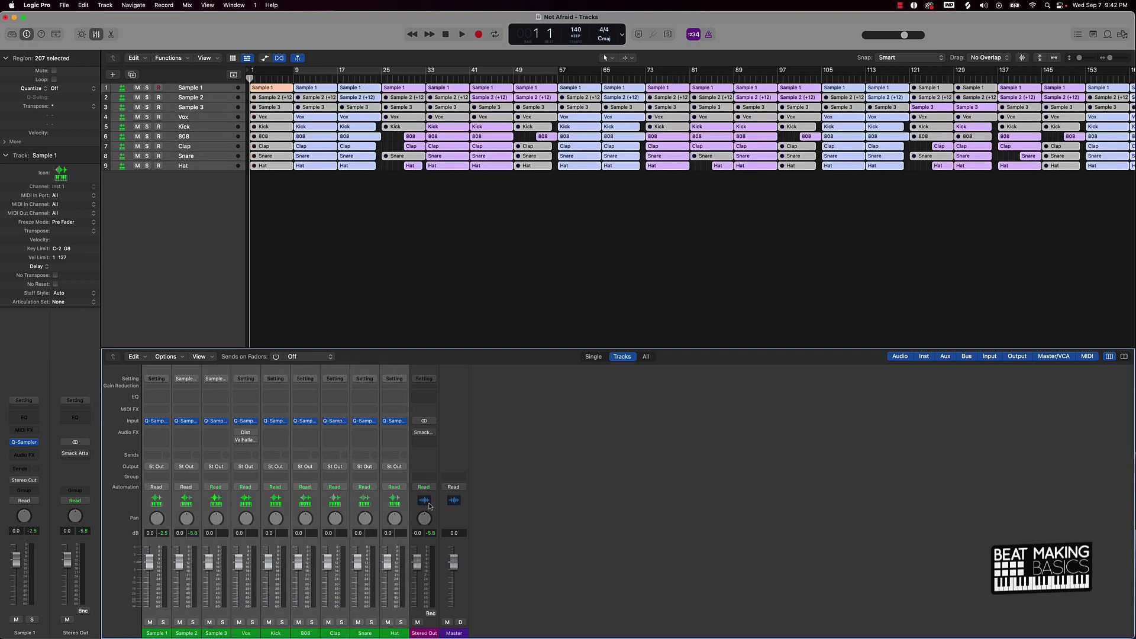
Remove Smack Attack from the Stereo Out, and Distortion and ValhallaRoom from the Vox channel.
{"action": "left_click", "coordinate": [434, 434]}
{"action": "left_click", "coordinate": [444, 419]}
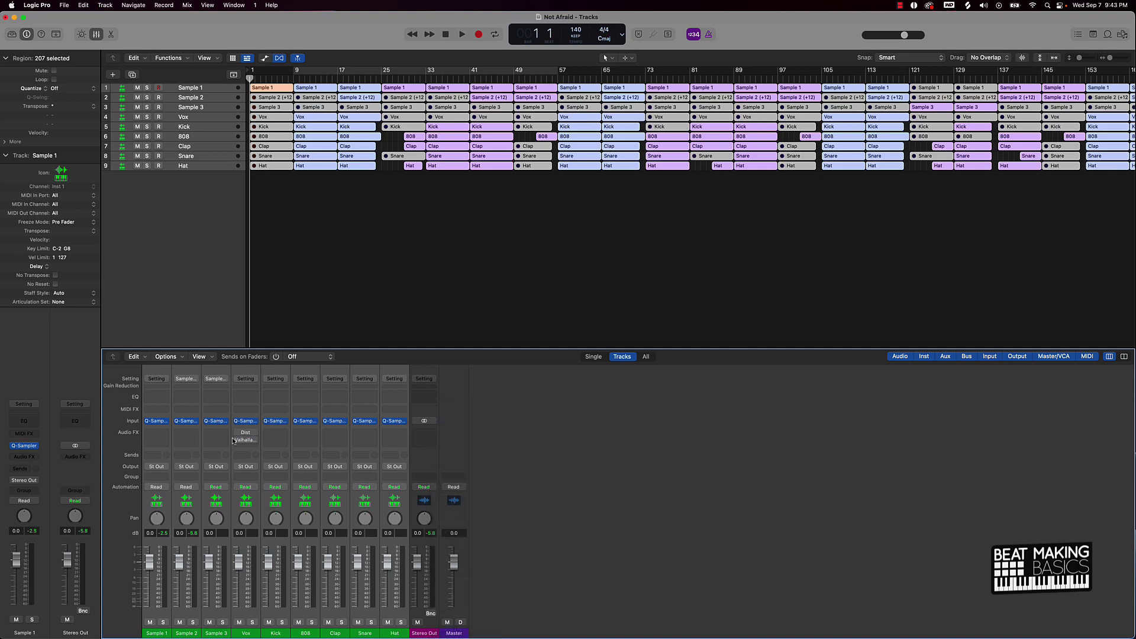
{"action": "left_click", "coordinate": [253, 433]}
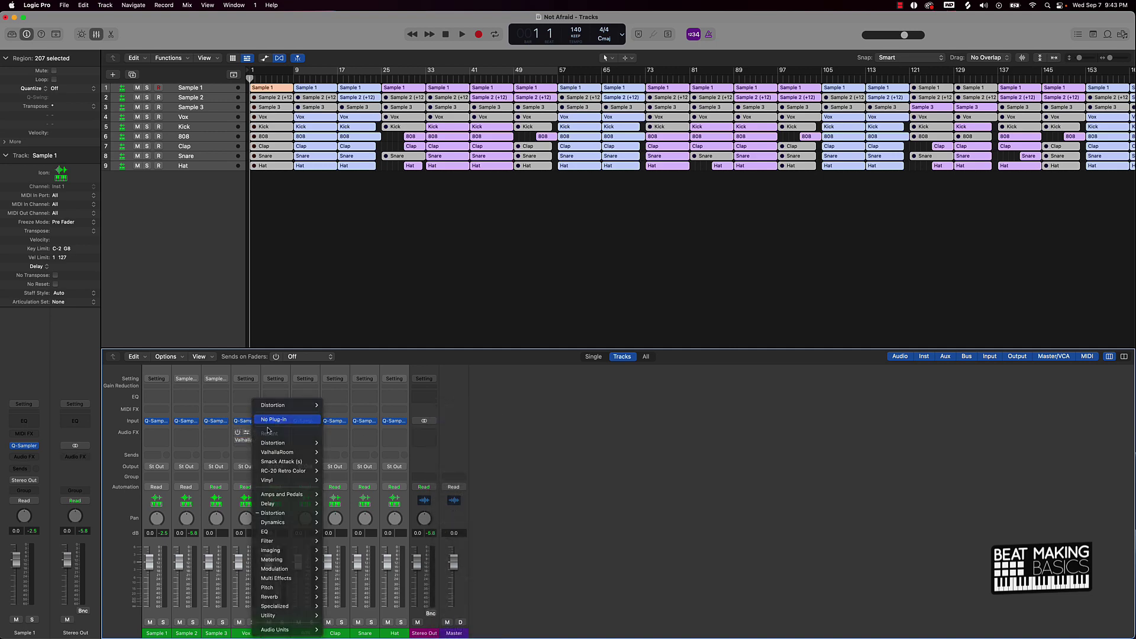
{"action": "left_click", "coordinate": [268, 420]}
{"action": "left_click", "coordinate": [253, 440]}
{"action": "left_click", "coordinate": [274, 419]}
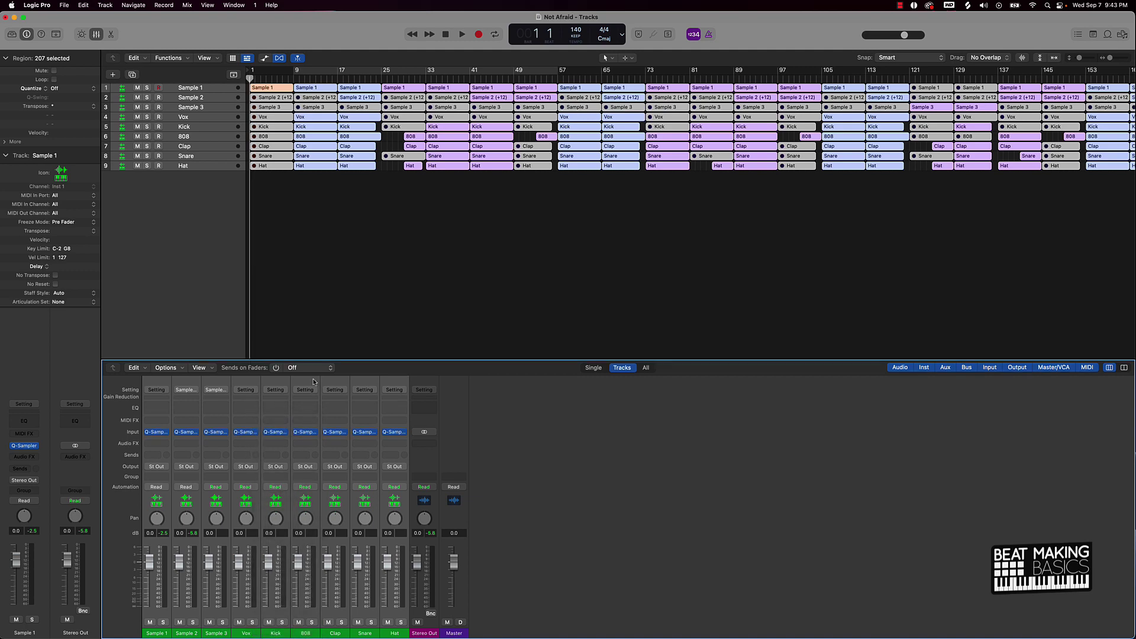
Save the project as a separate copy named "Not Afraid B".
{"action": "left_click", "coordinate": [425, 201]}
{"action": "key", "text": "super+shift+s"}
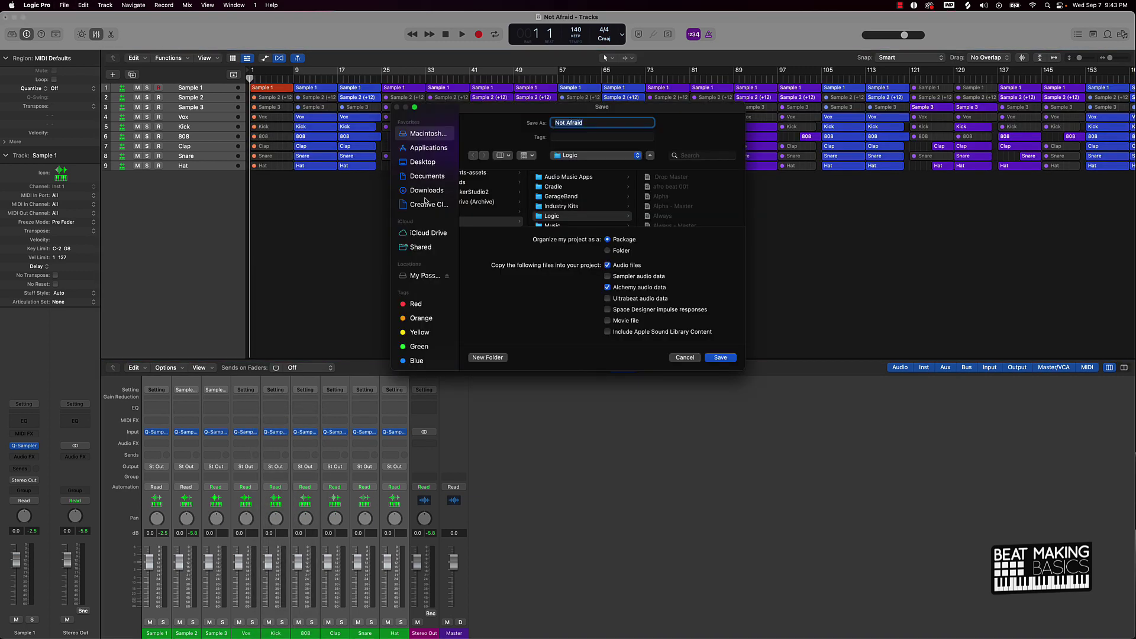
{"action": "key", "text": "Right"}
{"action": "type", "text": "B"}
{"action": "key", "text": "Return"}
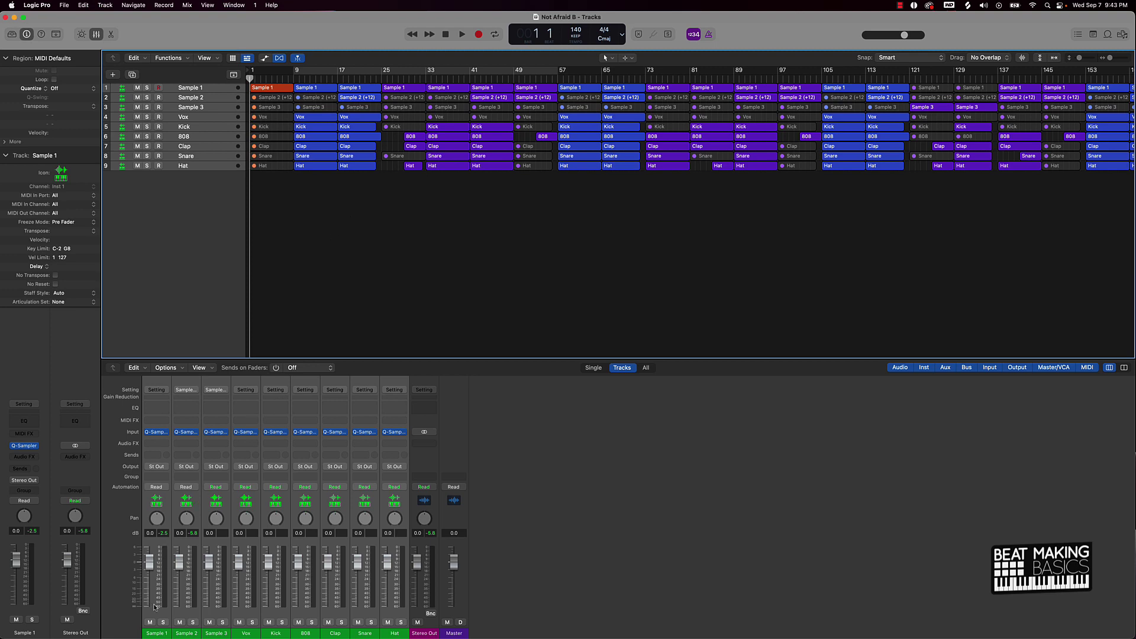
Solo the Sample 1 channel and insert a stereo Gain plug-in on it.
{"action": "left_click", "coordinate": [163, 622]}
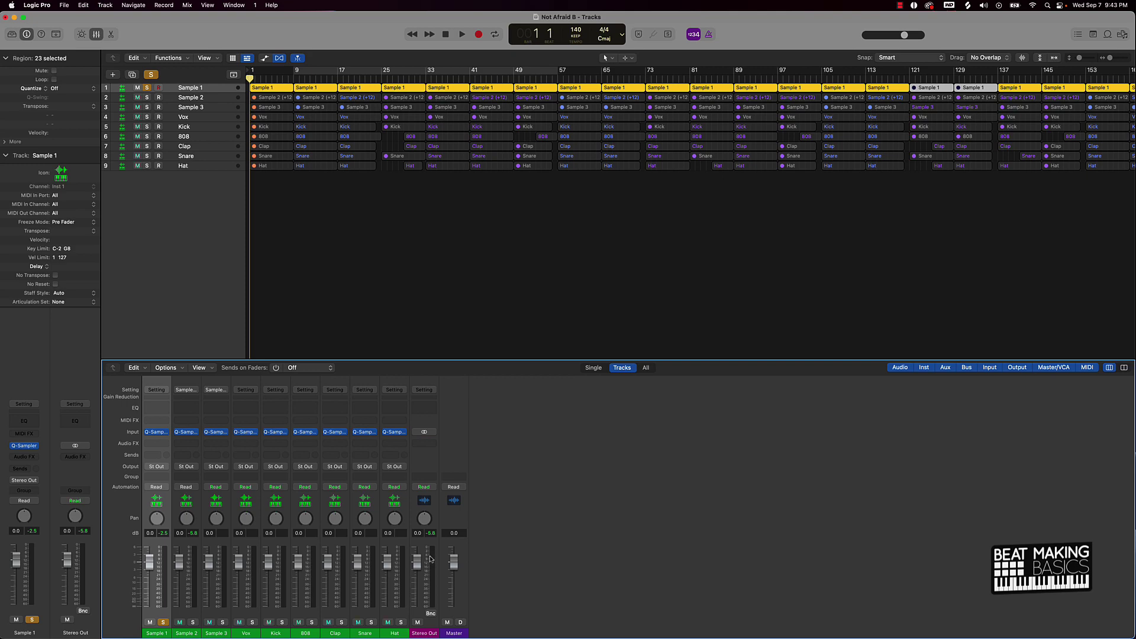
{"action": "left_click", "coordinate": [156, 443]}
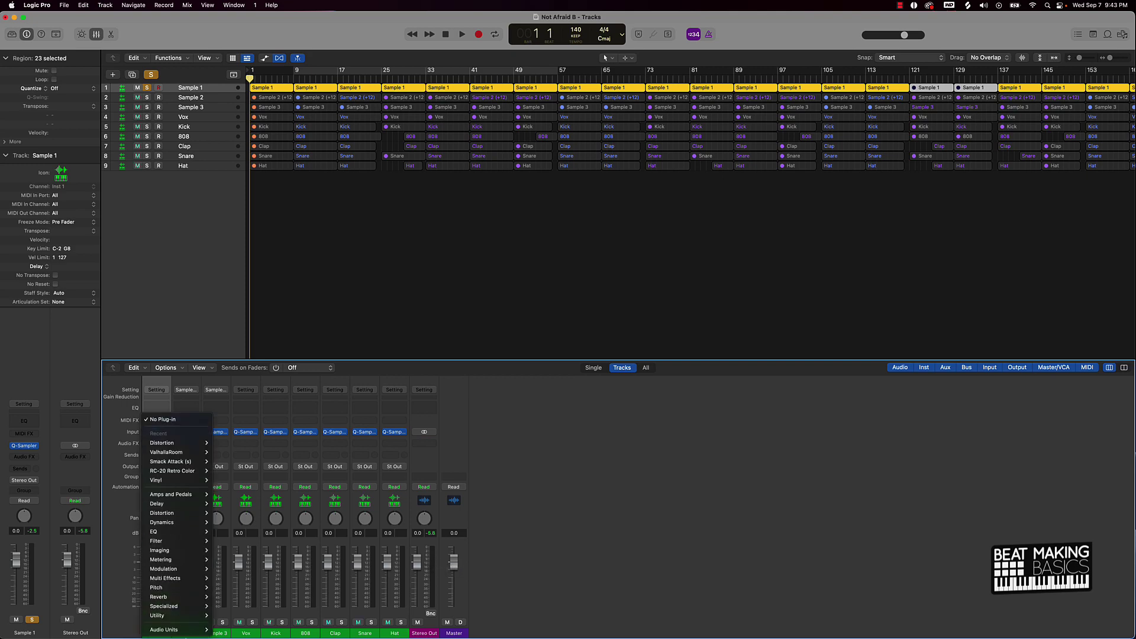
{"action": "mouse_move", "coordinate": [157, 616]}
{"action": "mouse_move", "coordinate": [225, 611]}
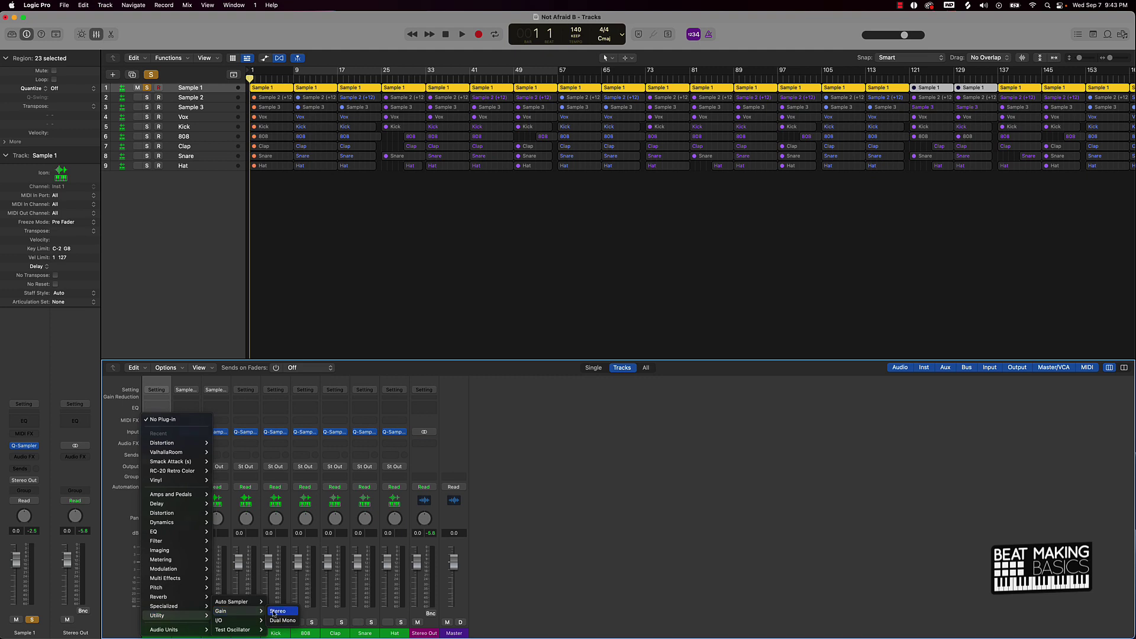
{"action": "left_click", "coordinate": [276, 611]}
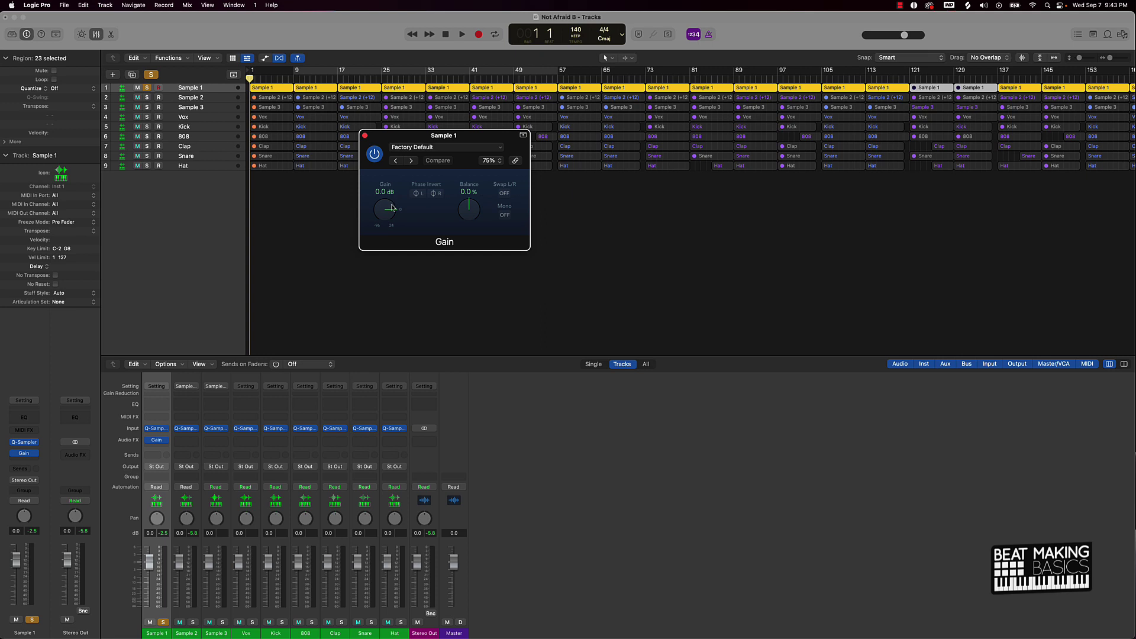
Lower Sample 1's gain to -3.5 dB during playback and set a cycle range from bar 9 to bar 25.
{"action": "key", "text": "space"}
{"action": "left_click_drag", "start_coordinate": [392, 207], "coordinate": [388, 217]}
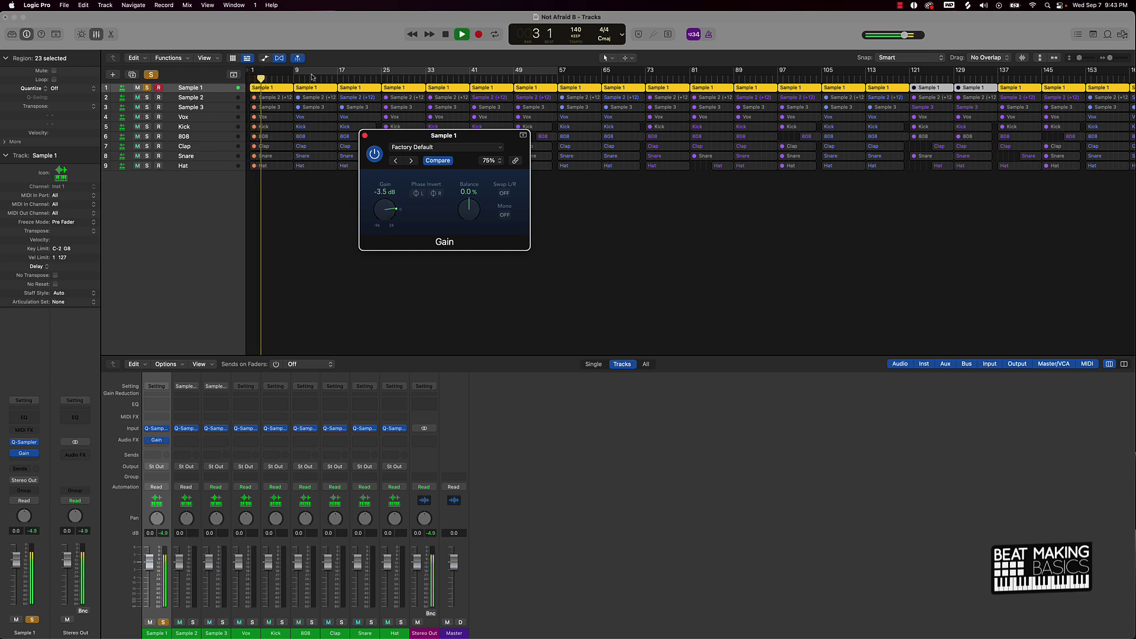
{"action": "left_click_drag", "start_coordinate": [312, 77], "coordinate": [380, 88]}
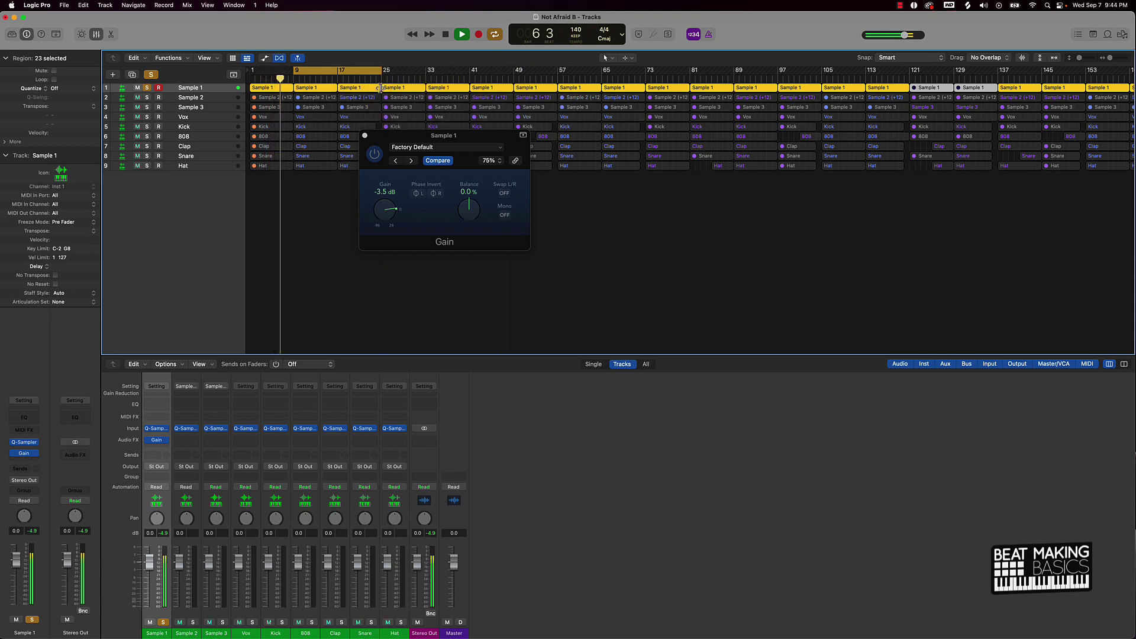
{"action": "key", "text": "space"}
{"action": "mouse_move", "coordinate": [157, 443]}
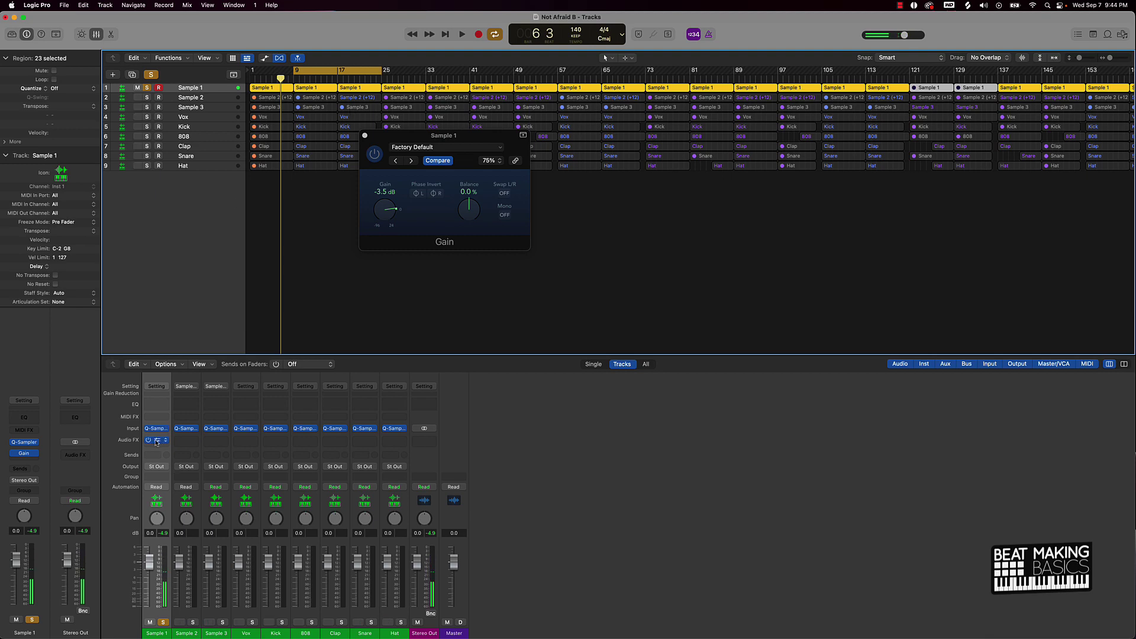
Copy Sample 1's Gain plug-in to Sample 2 and Sample 3, and audition Sample 2 soloed from bar 17.
{"action": "left_click_drag", "start_coordinate": [157, 442], "coordinate": [216, 442]}
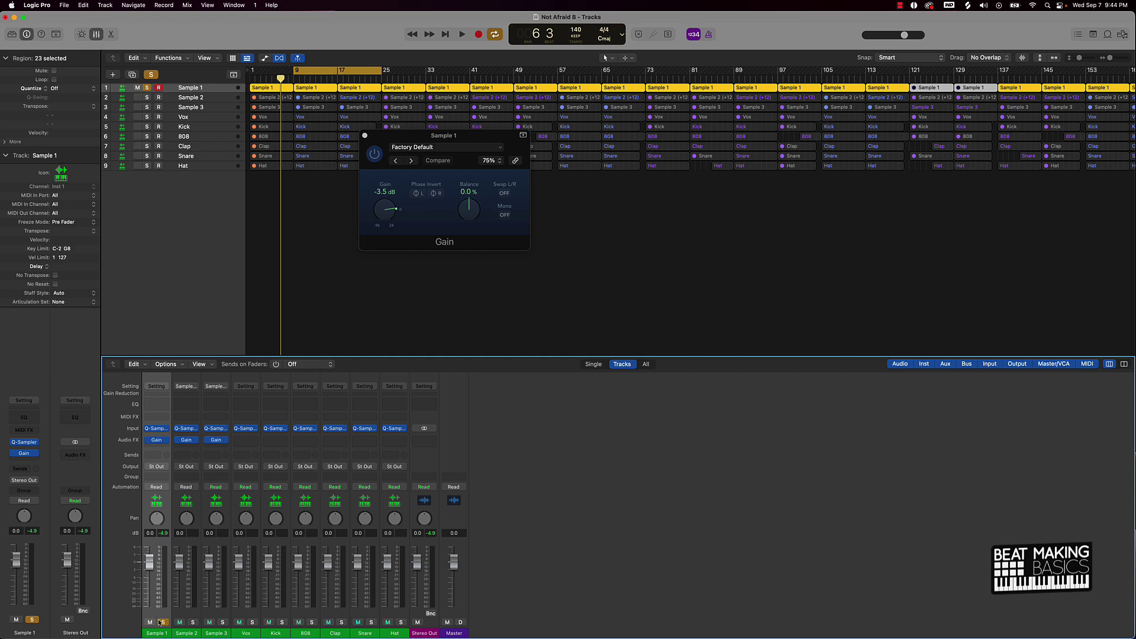
{"action": "left_click", "coordinate": [164, 622]}
{"action": "left_click", "coordinate": [193, 623]}
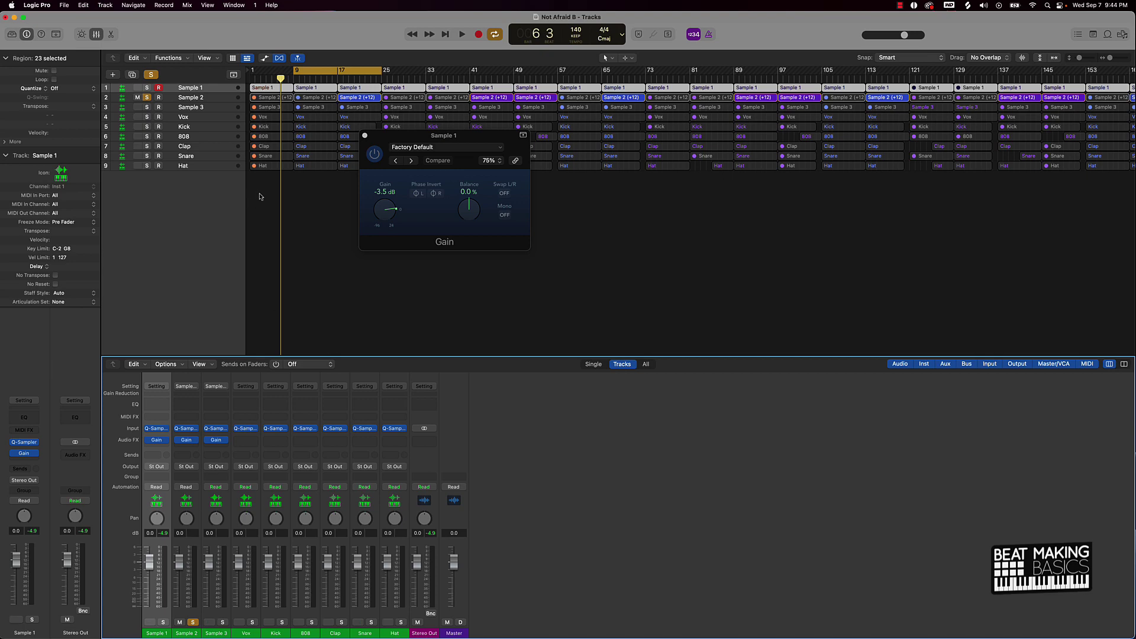
{"action": "double_click", "coordinate": [335, 77]}
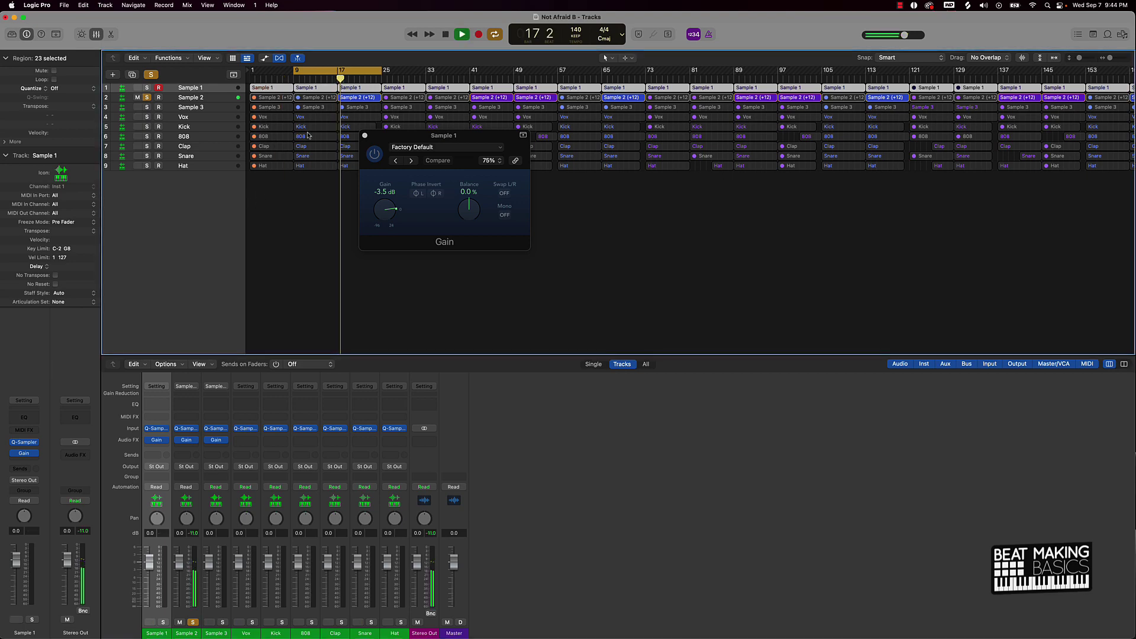
{"action": "key", "text": "space"}
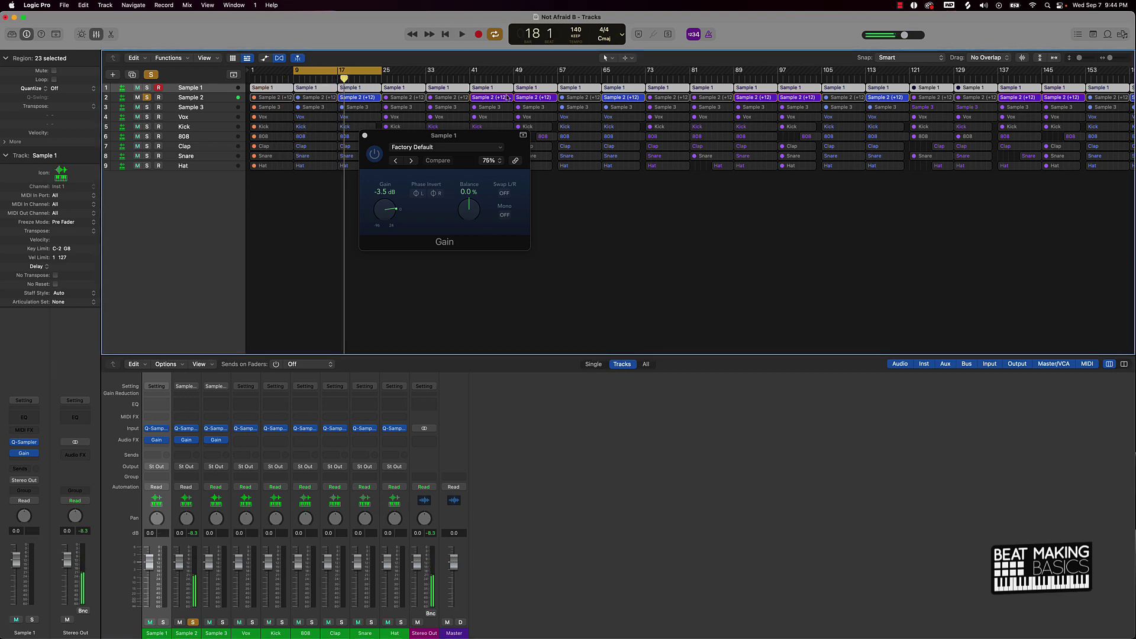
Solo Sample 3 instead of Sample 2 and audition it from bar 121 with cycle mode off.
{"action": "left_click", "coordinate": [193, 623]}
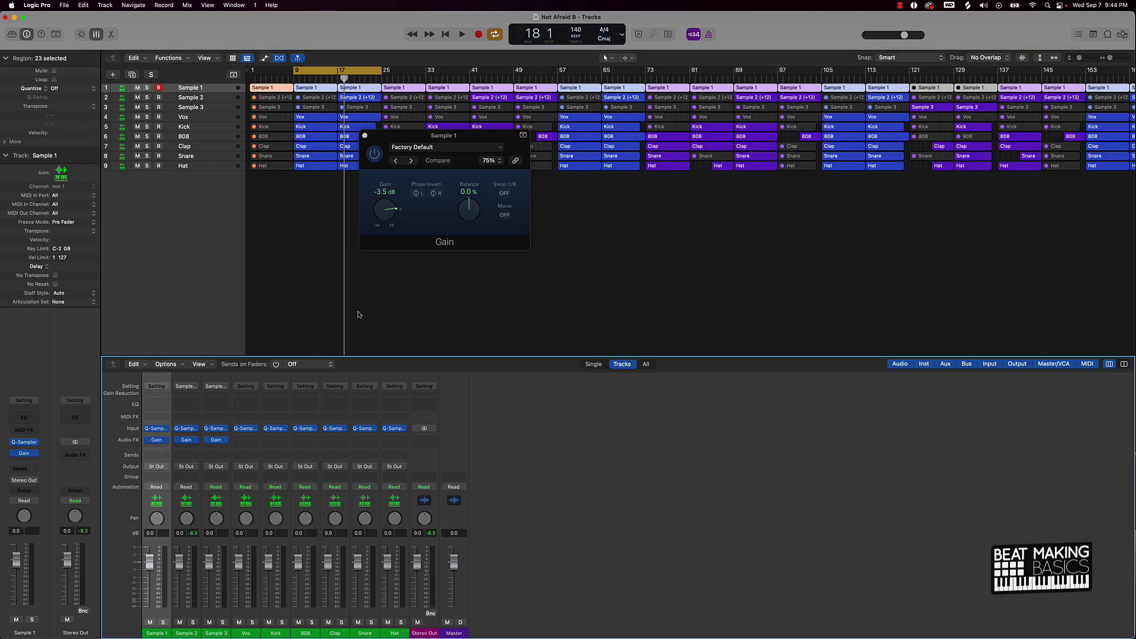
{"action": "left_click", "coordinate": [222, 622]}
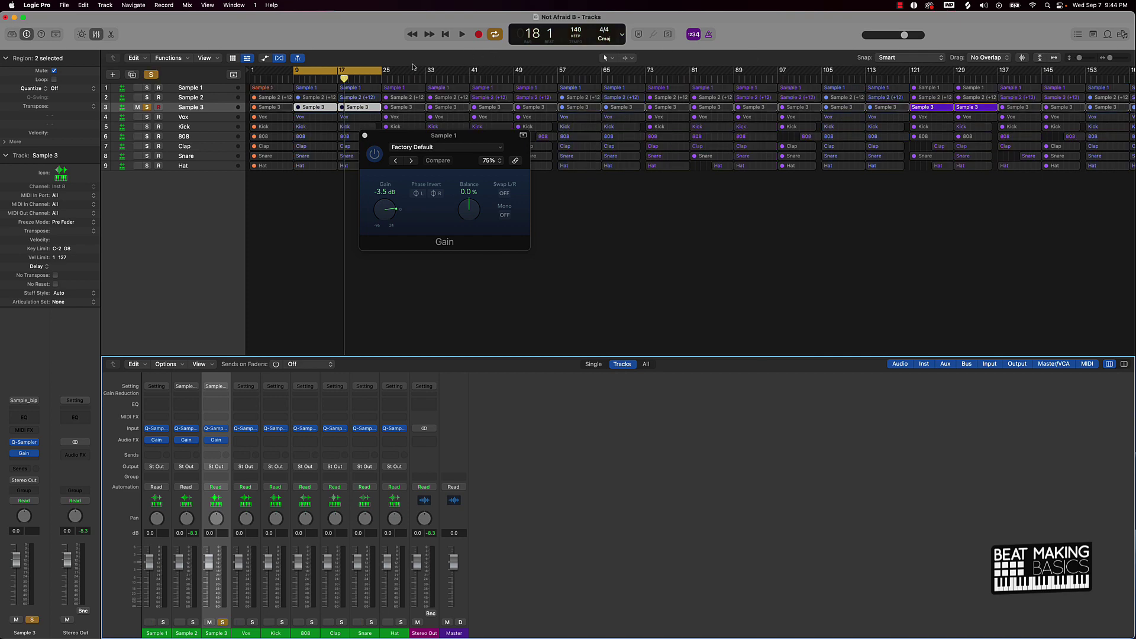
{"action": "left_click", "coordinate": [375, 70]}
{"action": "left_click", "coordinate": [907, 79]}
{"action": "key", "text": "space"}
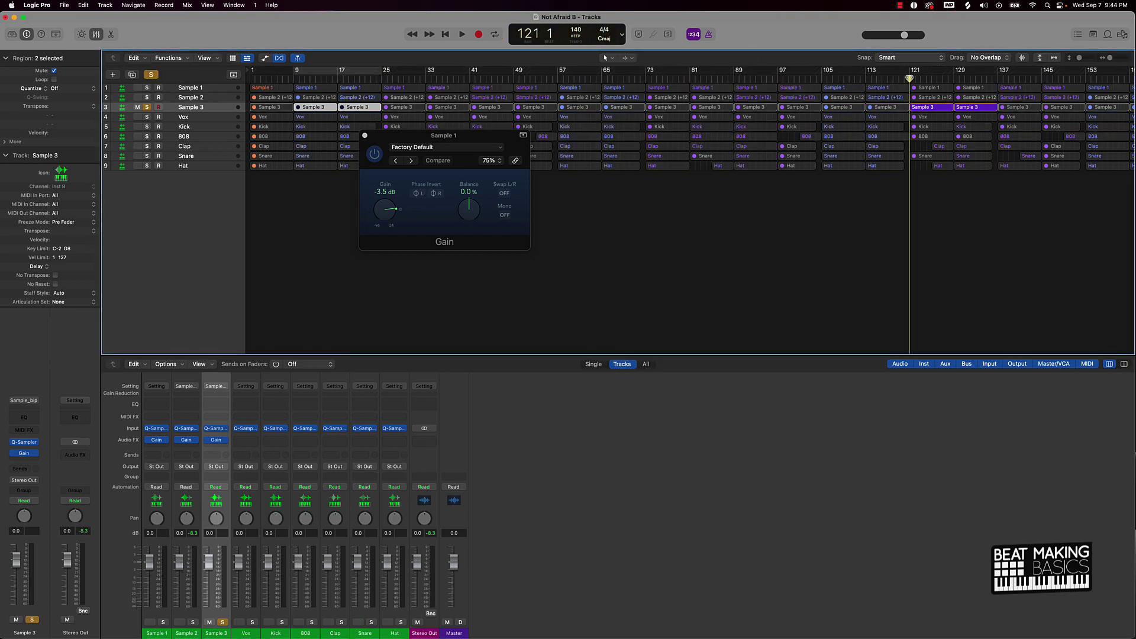
{"action": "key", "text": "space"}
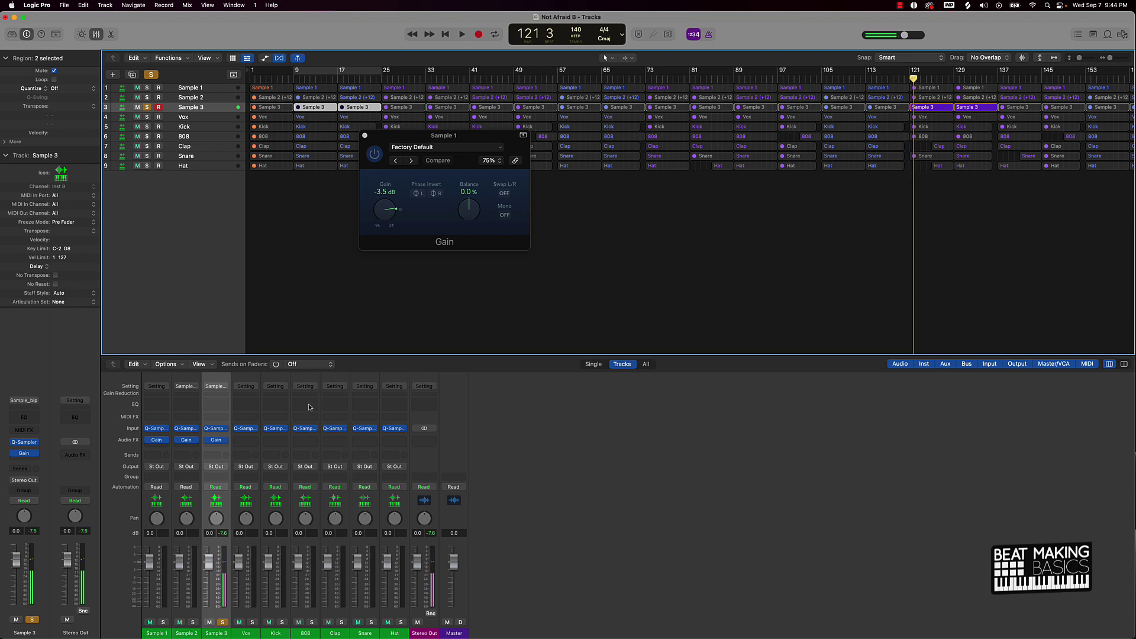
Solo the Vox channel, audition it with cycle mode back on, and insert a stereo Gain plug-in on it.
{"action": "left_click", "coordinate": [252, 623]}
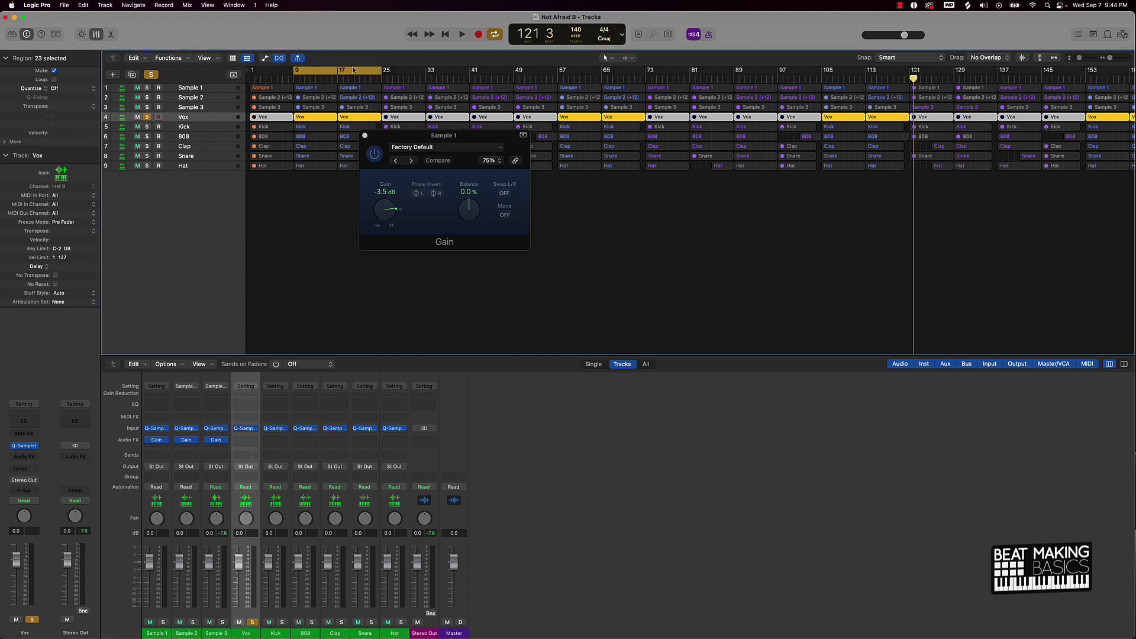
{"action": "key", "text": "c"}
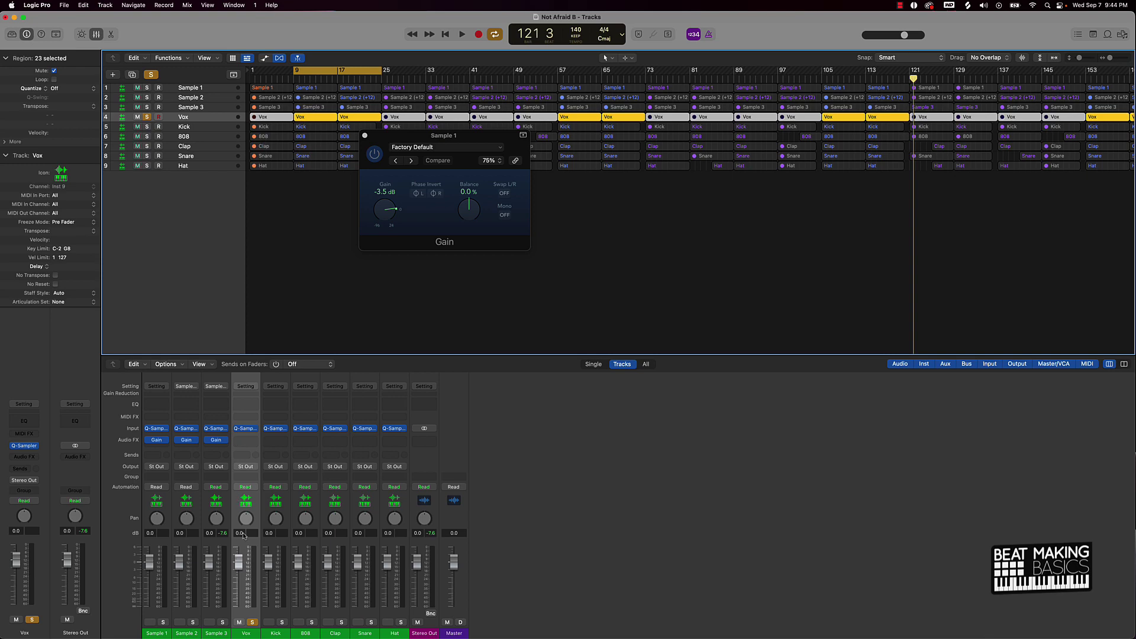
{"action": "key", "text": "space"}
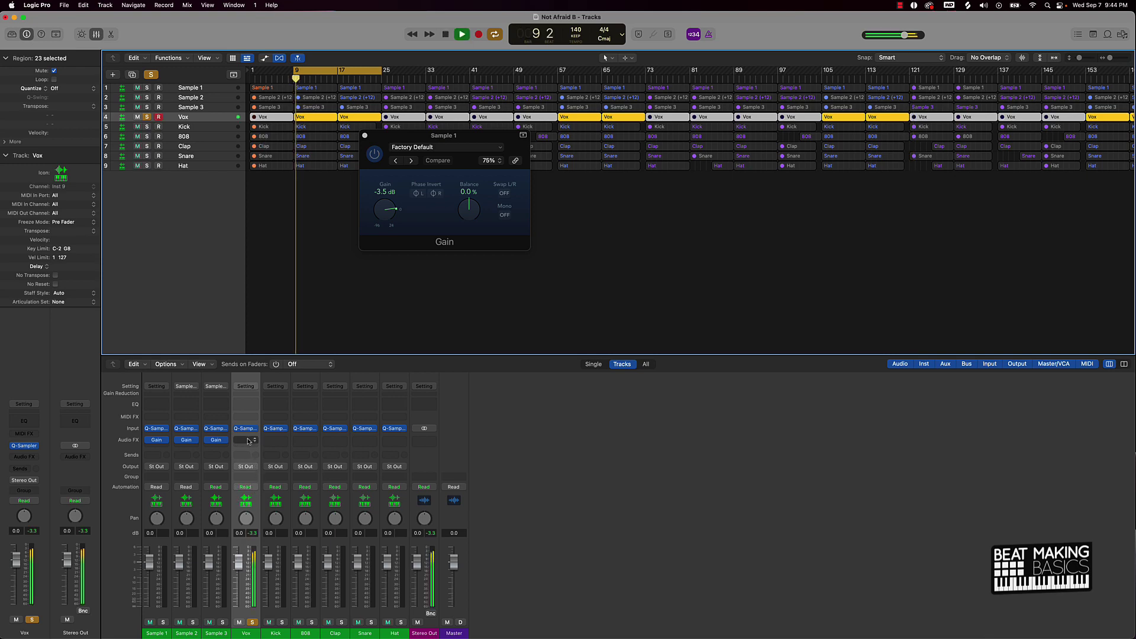
{"action": "key", "text": "space"}
{"action": "left_click", "coordinate": [246, 440]}
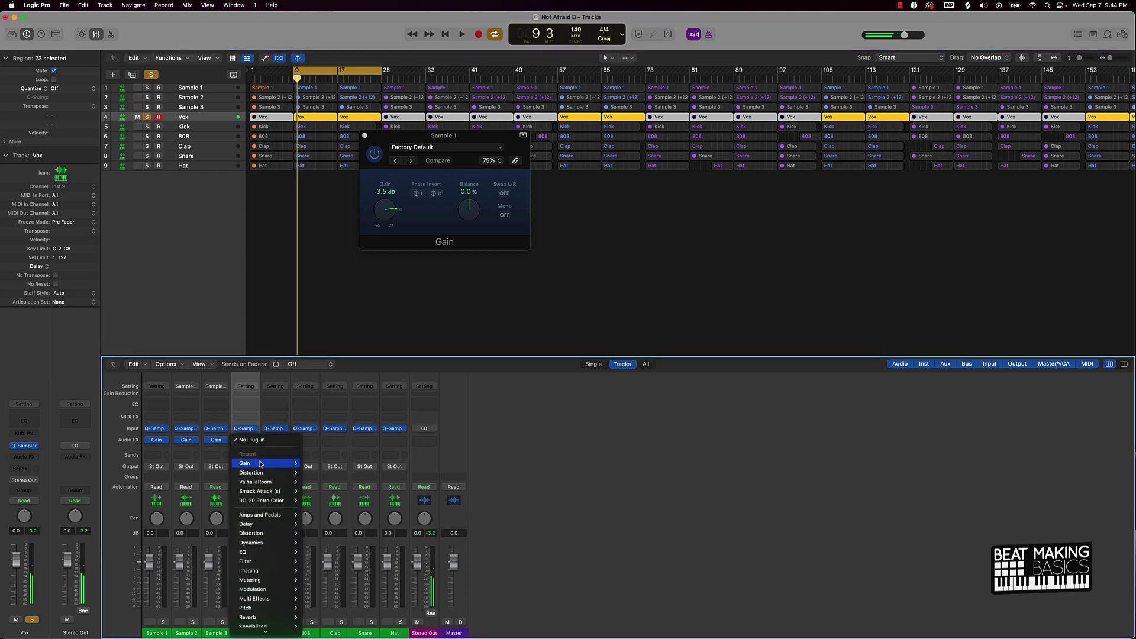
{"action": "mouse_move", "coordinate": [272, 464]}
{"action": "left_click", "coordinate": [311, 463]}
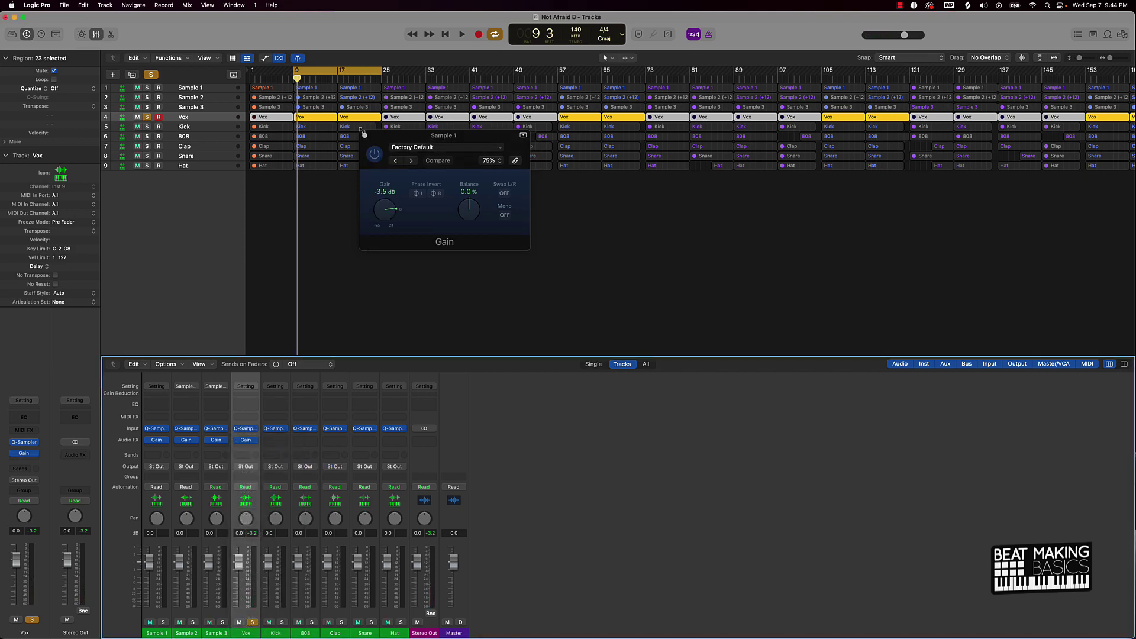
Close Sample 1's Gain window and set the Vox channel's gain to -7.0 dB, checking its level in playback.
{"action": "left_click", "coordinate": [364, 135]}
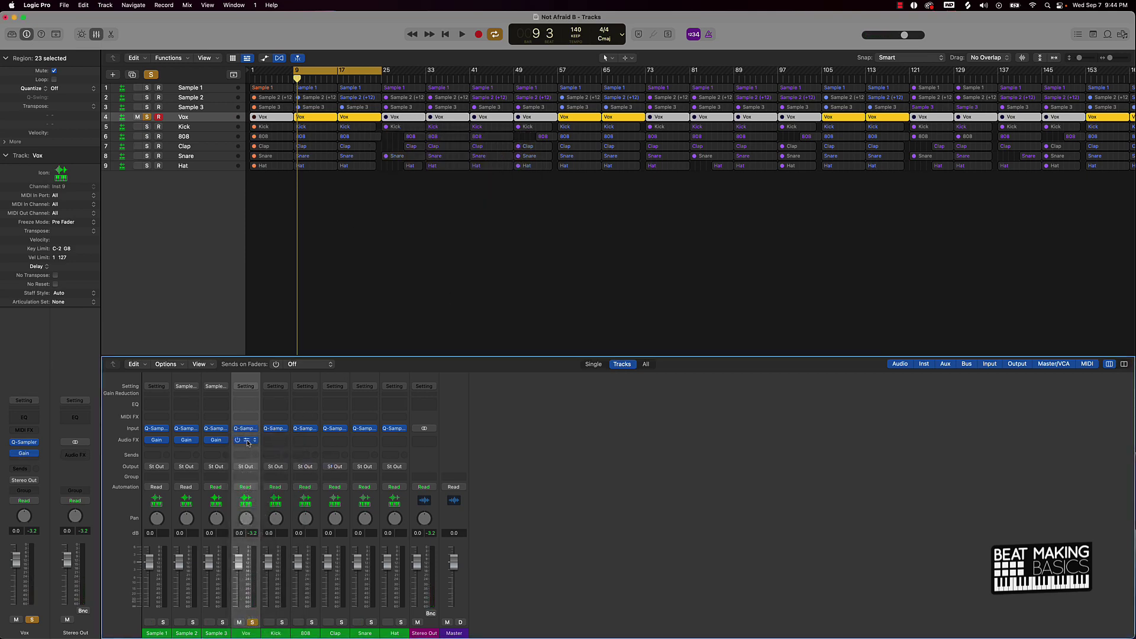
{"action": "left_click", "coordinate": [248, 443]}
{"action": "left_click_drag", "start_coordinate": [398, 219], "coordinate": [395, 226]}
{"action": "key", "text": "space"}
{"action": "key", "text": "space"}
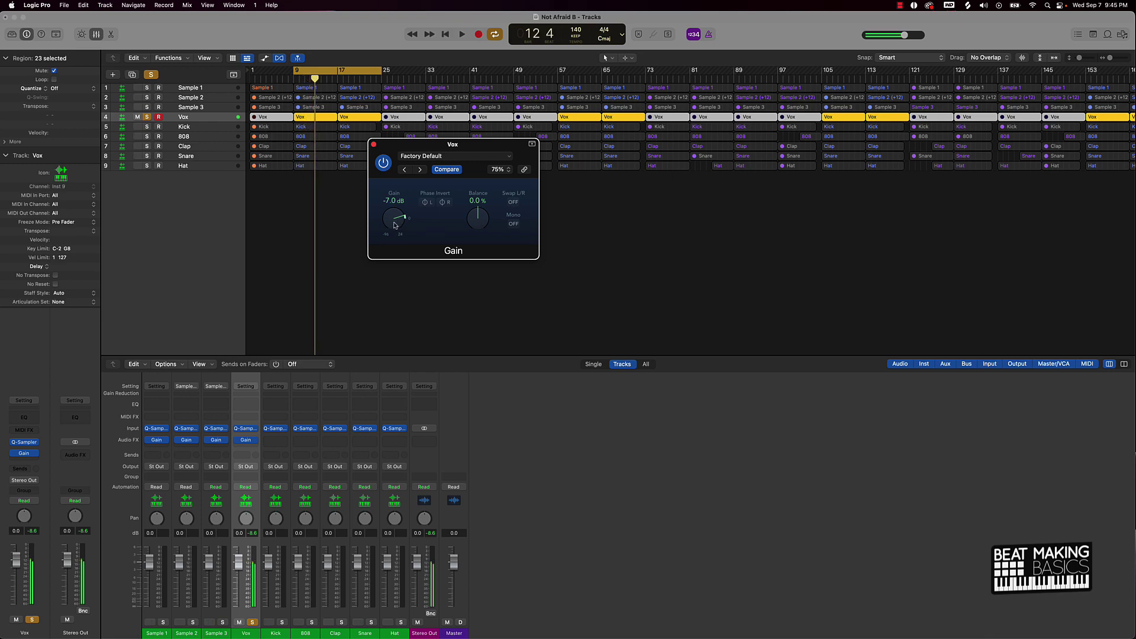
Solo the Kick channel instead of Vox, audition it, and insert a stereo Gain plug-in on it.
{"action": "left_click", "coordinate": [252, 621]}
{"action": "left_click", "coordinate": [282, 622]}
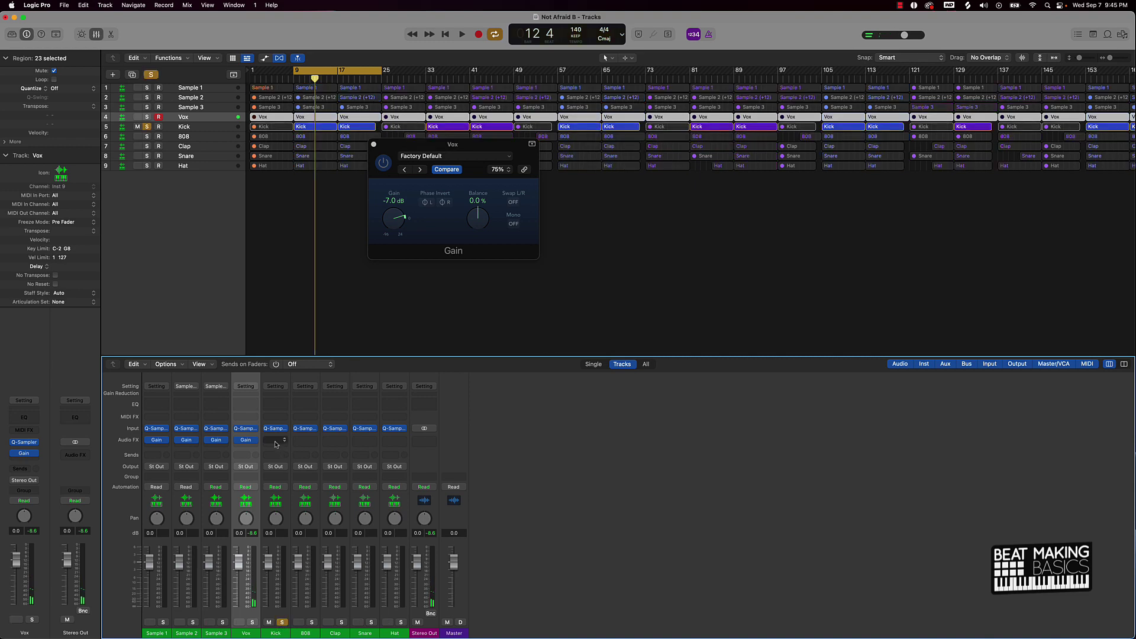
{"action": "key", "text": "space"}
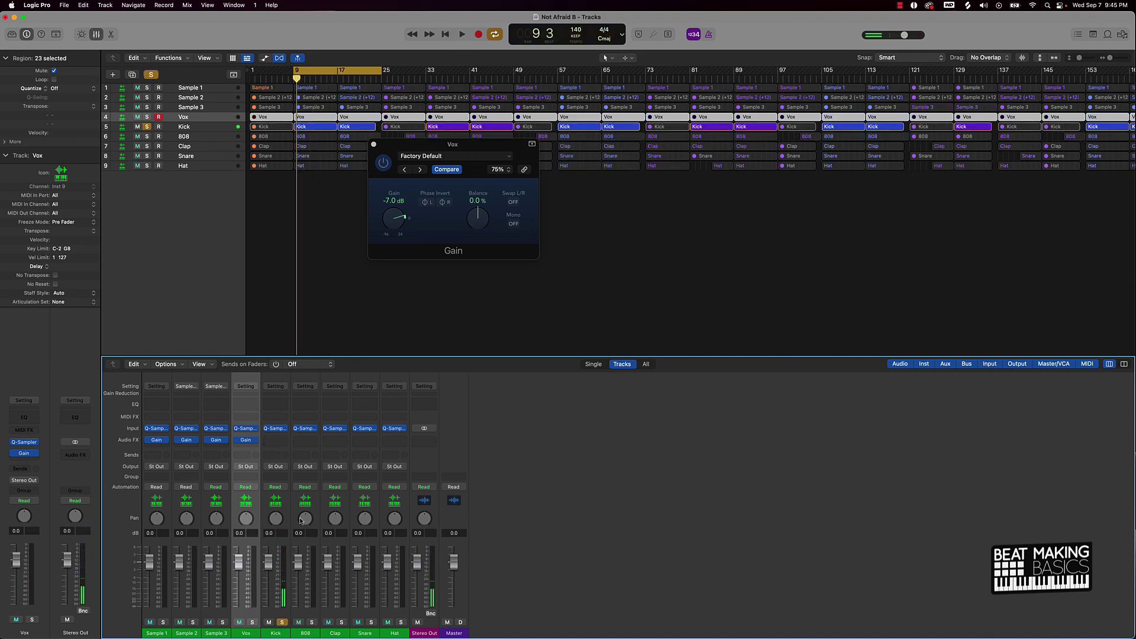
{"action": "left_click", "coordinate": [276, 440]}
{"action": "mouse_move", "coordinate": [290, 464]}
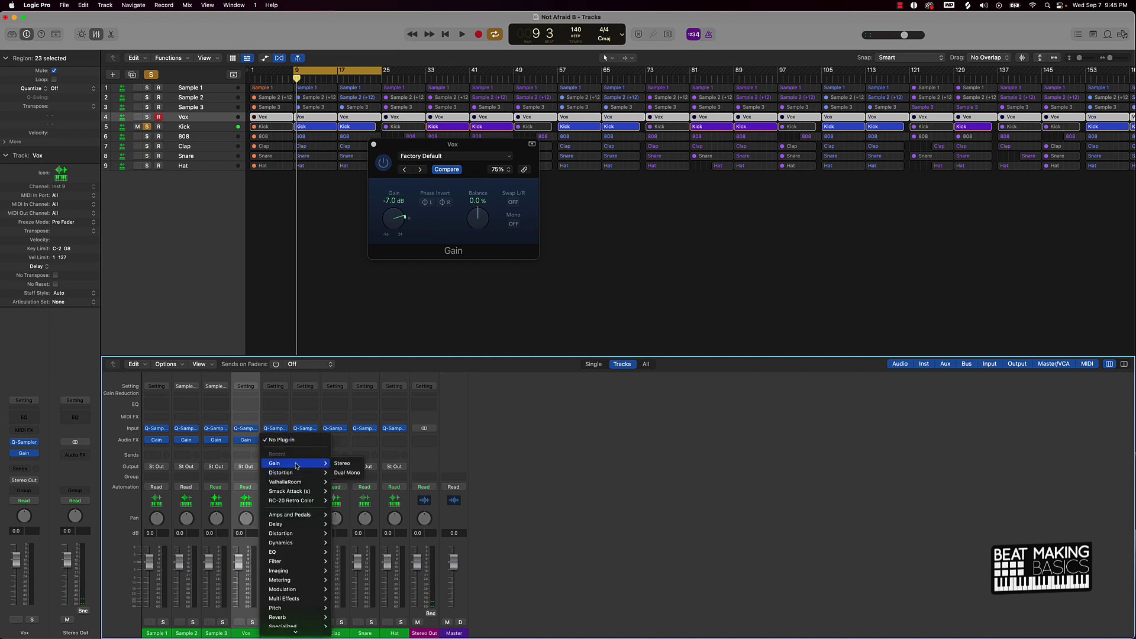
{"action": "left_click", "coordinate": [340, 468]}
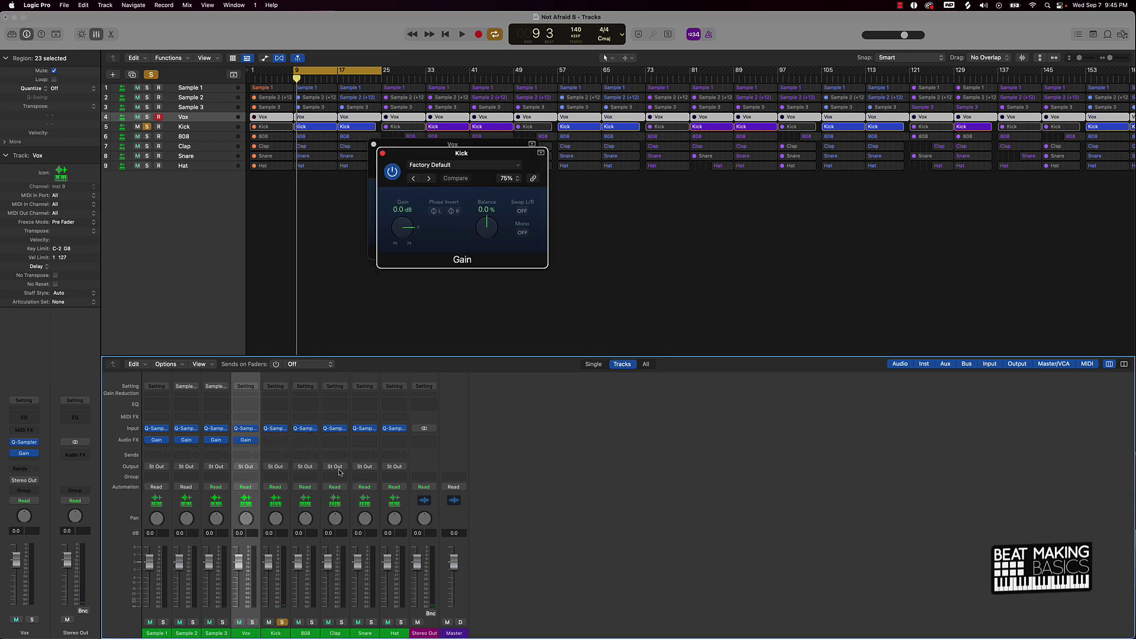
Set the Kick channel's gain to -9.5 dB, check its level in playback, and close the open Gain windows.
{"action": "left_click", "coordinate": [383, 153]}
{"action": "left_click", "coordinate": [374, 144]}
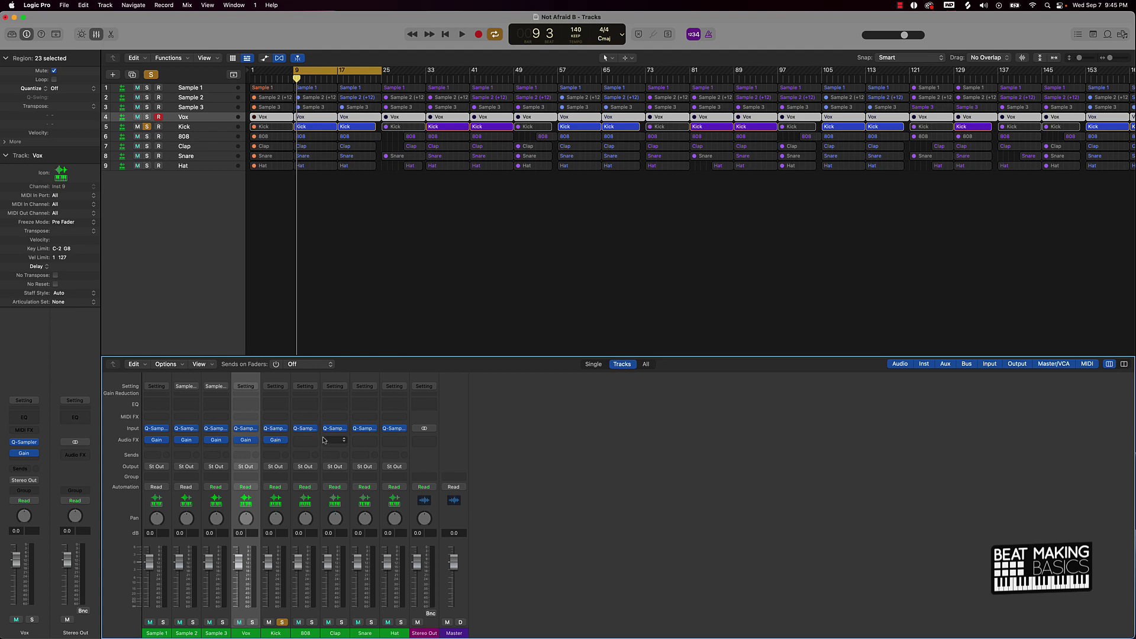
{"action": "left_click", "coordinate": [275, 440]}
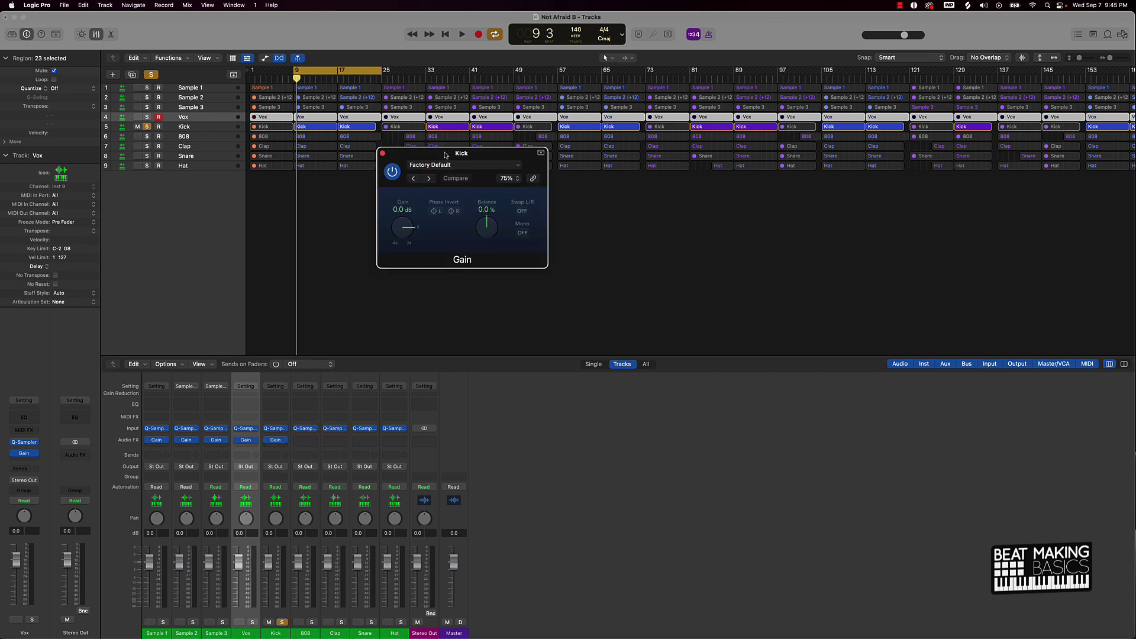
{"action": "left_click_drag", "start_coordinate": [406, 229], "coordinate": [408, 231]}
{"action": "key", "text": "space"}
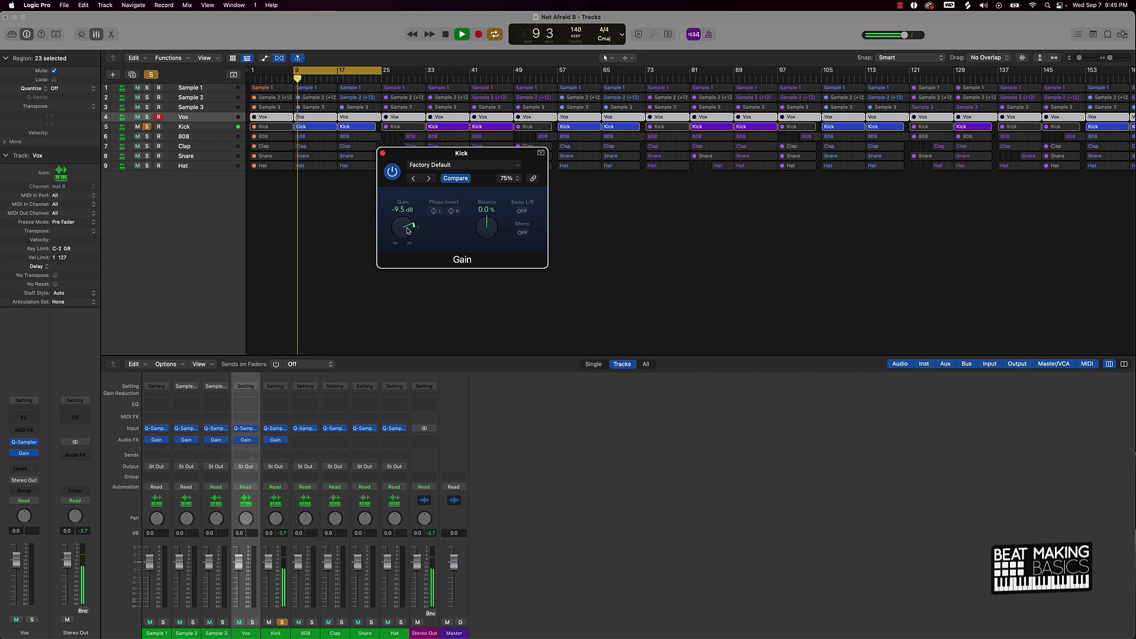
{"action": "key", "text": "space"}
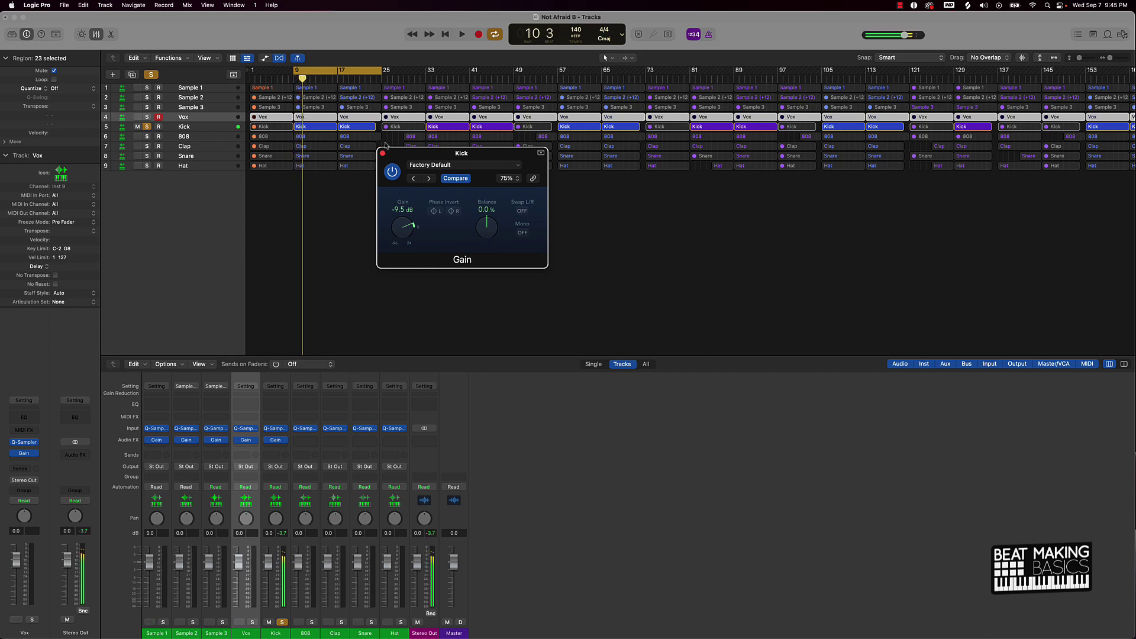
{"action": "left_click", "coordinate": [382, 153]}
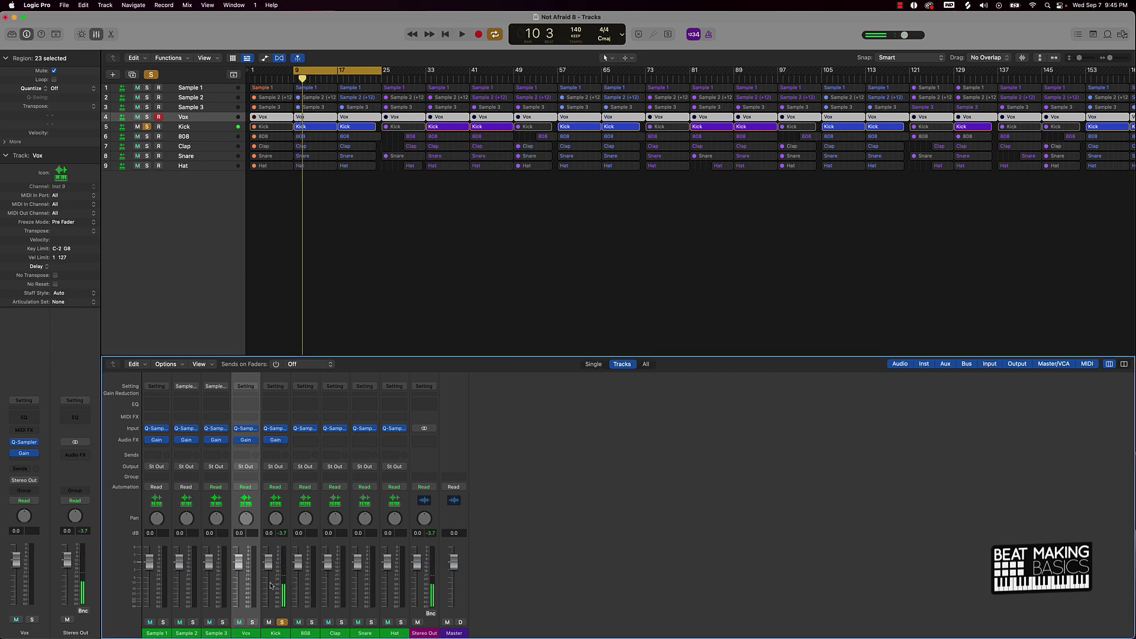
Solo the 808 channel instead of the Kick, audition it, and insert a stereo Gain plug-in on it.
{"action": "left_click", "coordinate": [282, 623]}
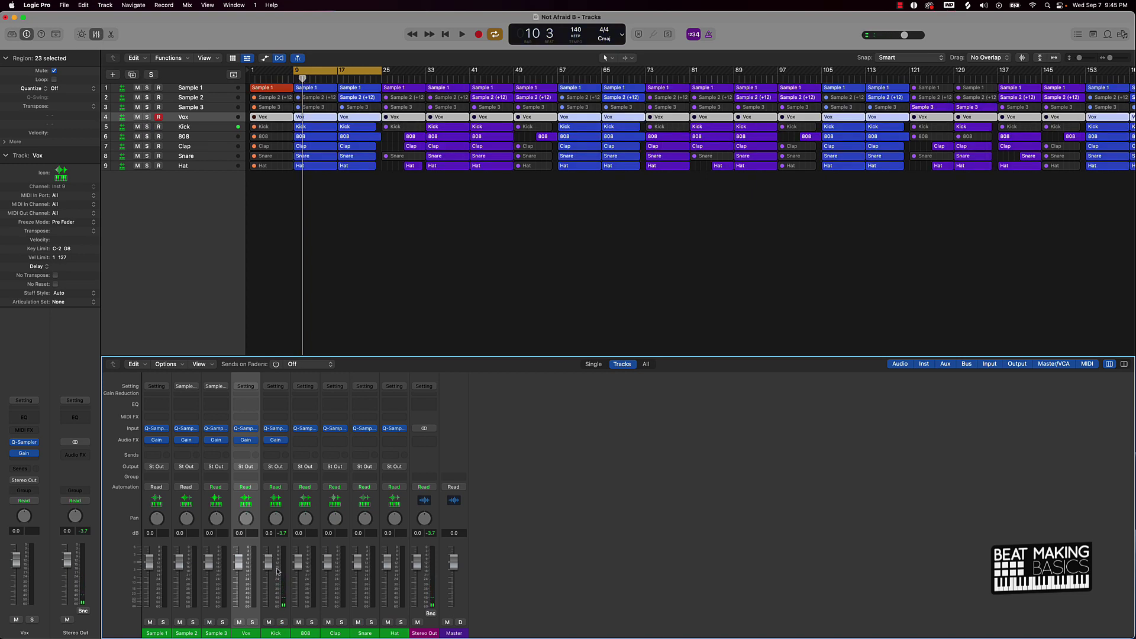
{"action": "left_click", "coordinate": [312, 622]}
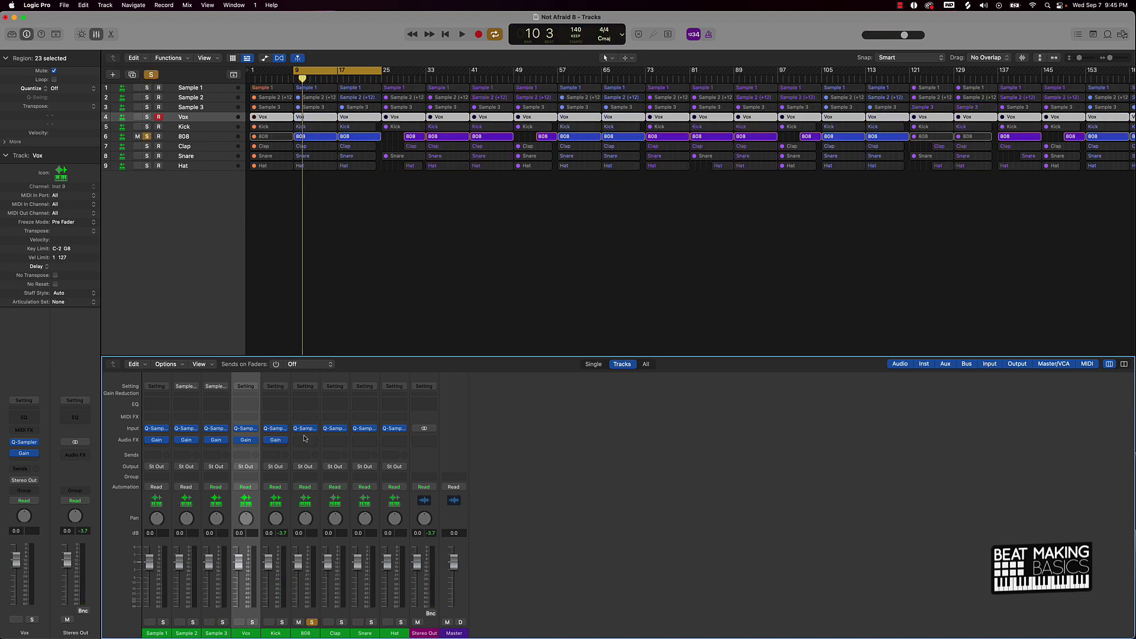
{"action": "key", "text": "space"}
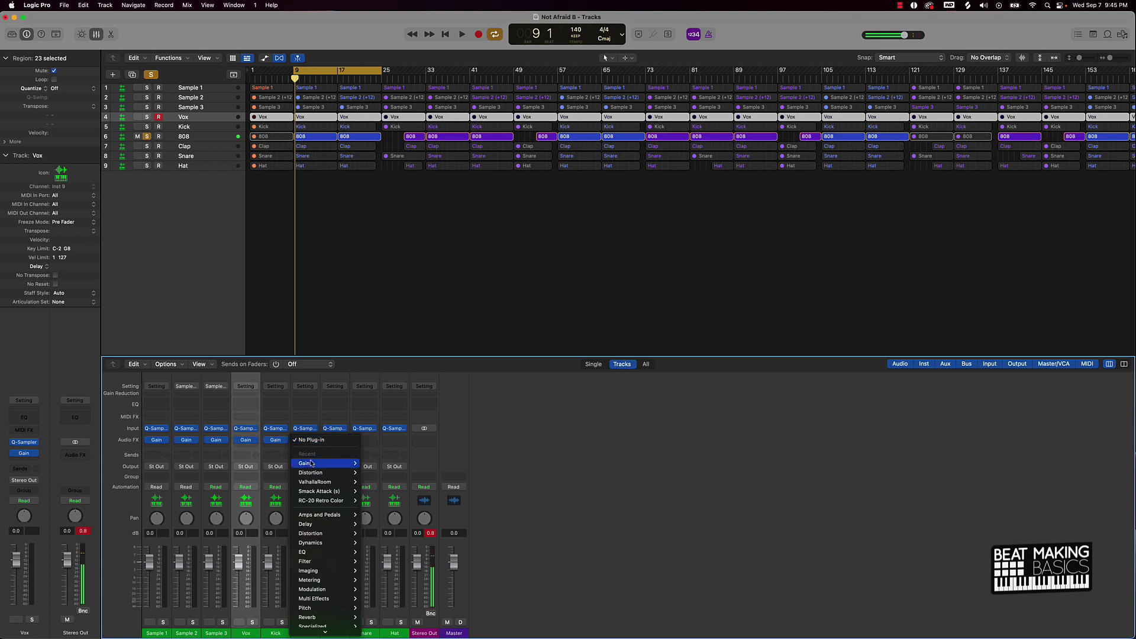
{"action": "mouse_move", "coordinate": [312, 464]}
{"action": "left_click", "coordinate": [386, 468]}
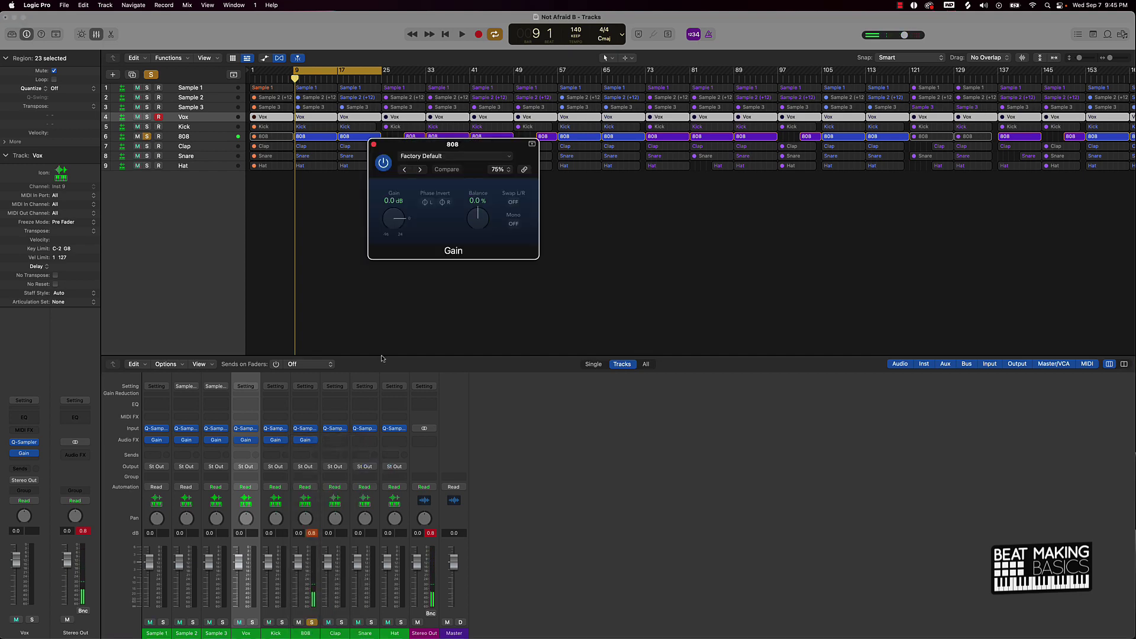
Set the 808 channel's gain to -7.5 dB, check its level in playback, and close its Gain window.
{"action": "left_click_drag", "start_coordinate": [407, 218], "coordinate": [400, 230]}
{"action": "key", "text": "space"}
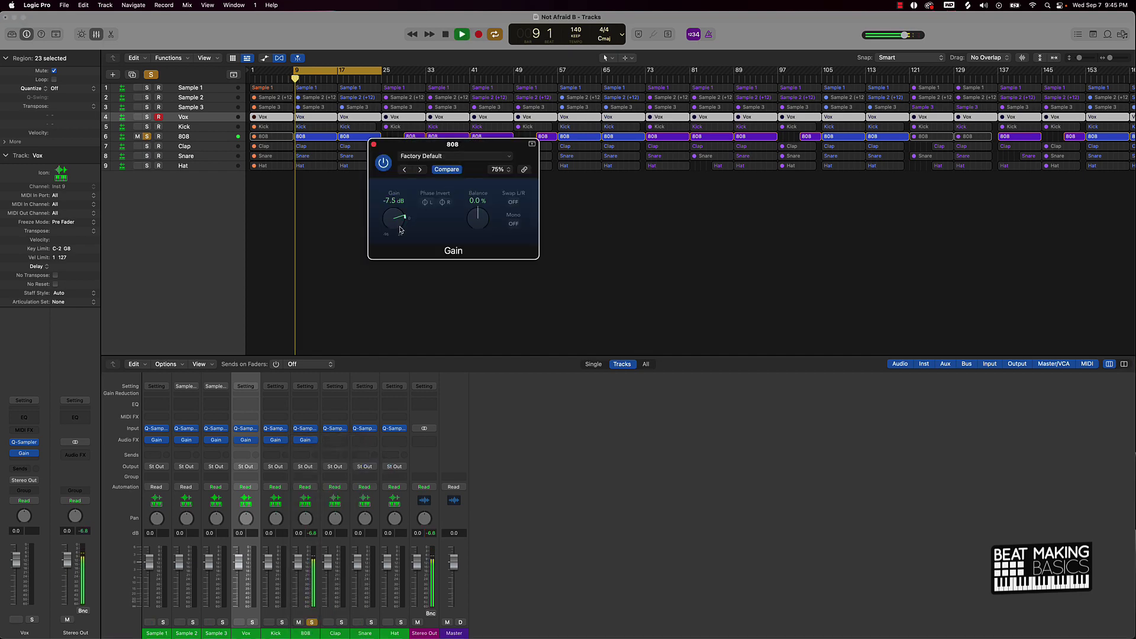
{"action": "left_click", "coordinate": [374, 143]}
Solo the Clap channel instead of the 808 and insert a stereo Gain plug-in on it.
{"action": "left_click", "coordinate": [312, 622]}
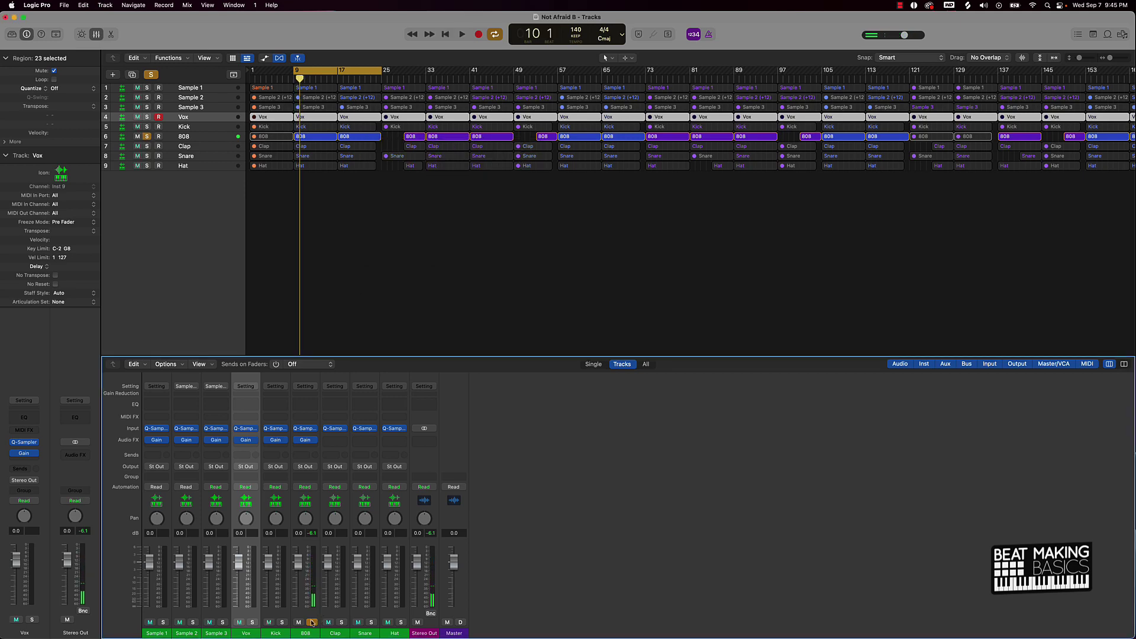
{"action": "left_click", "coordinate": [342, 622]}
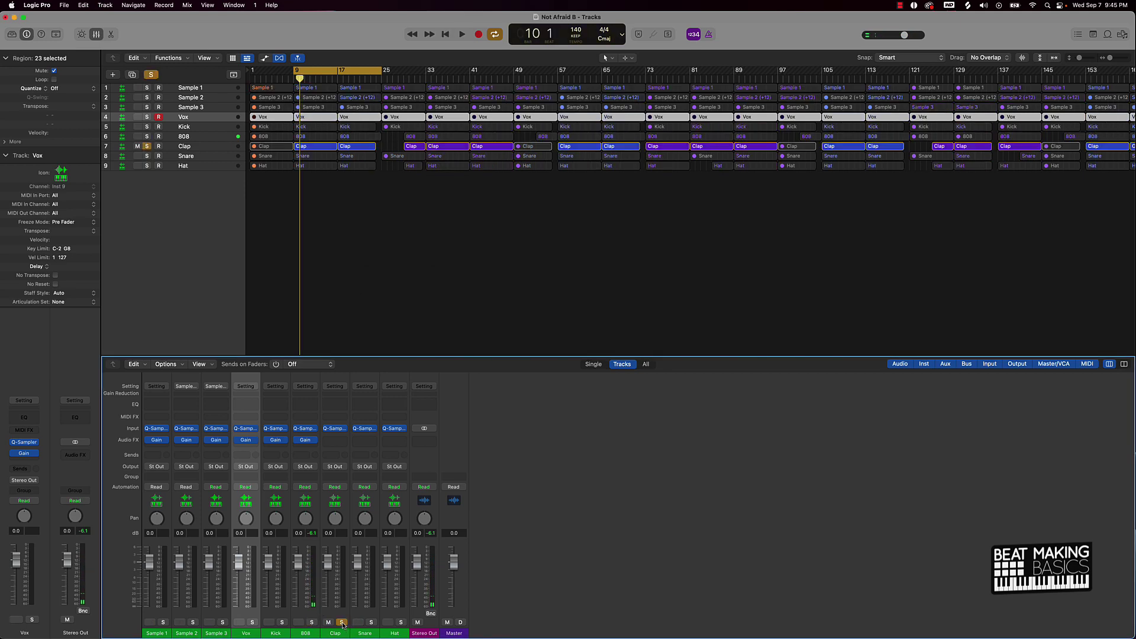
{"action": "left_click", "coordinate": [337, 441]}
{"action": "mouse_move", "coordinate": [361, 463]}
{"action": "left_click", "coordinate": [400, 465]}
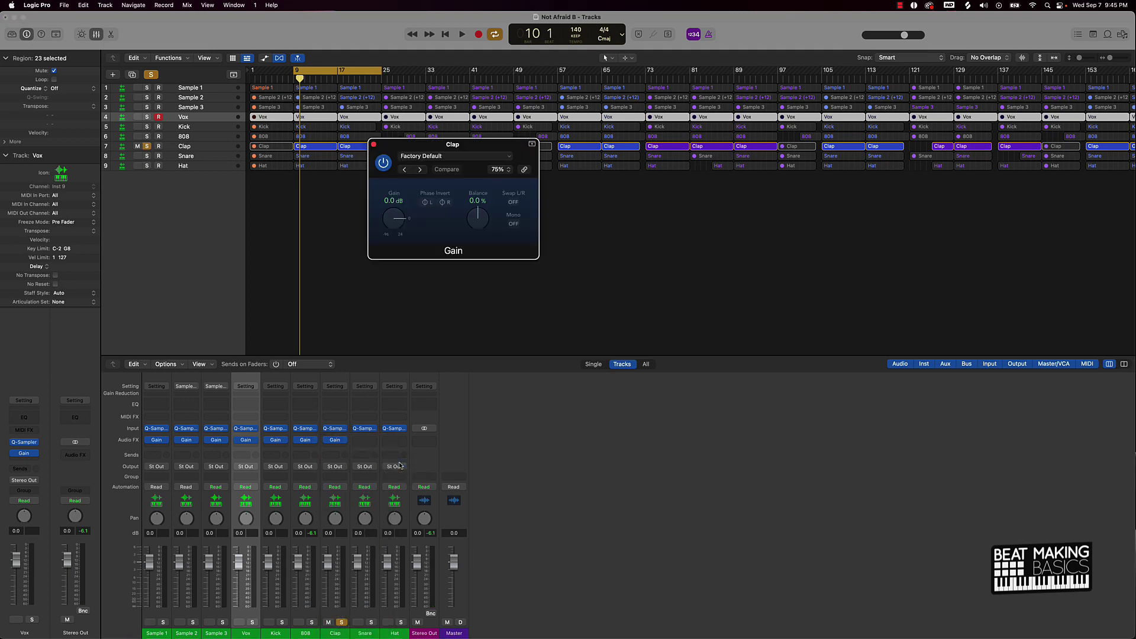
Audition the soloed Clap and set its gain to -4.2 dB.
{"action": "key", "text": "space"}
{"action": "key", "text": "space"}
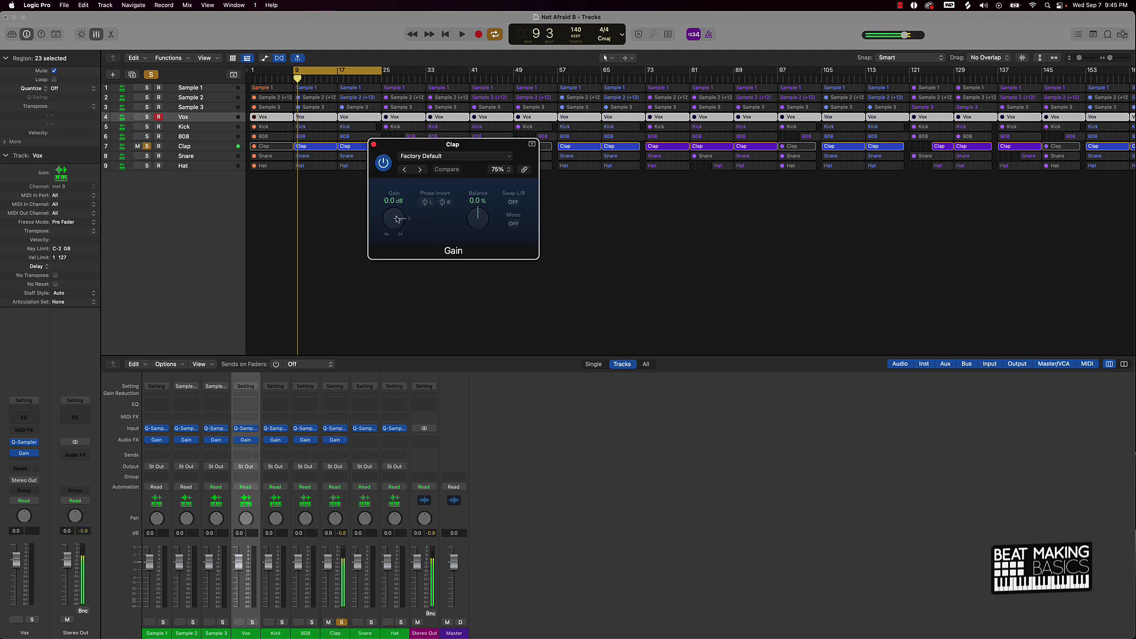
{"action": "left_click_drag", "start_coordinate": [401, 218], "coordinate": [399, 227]}
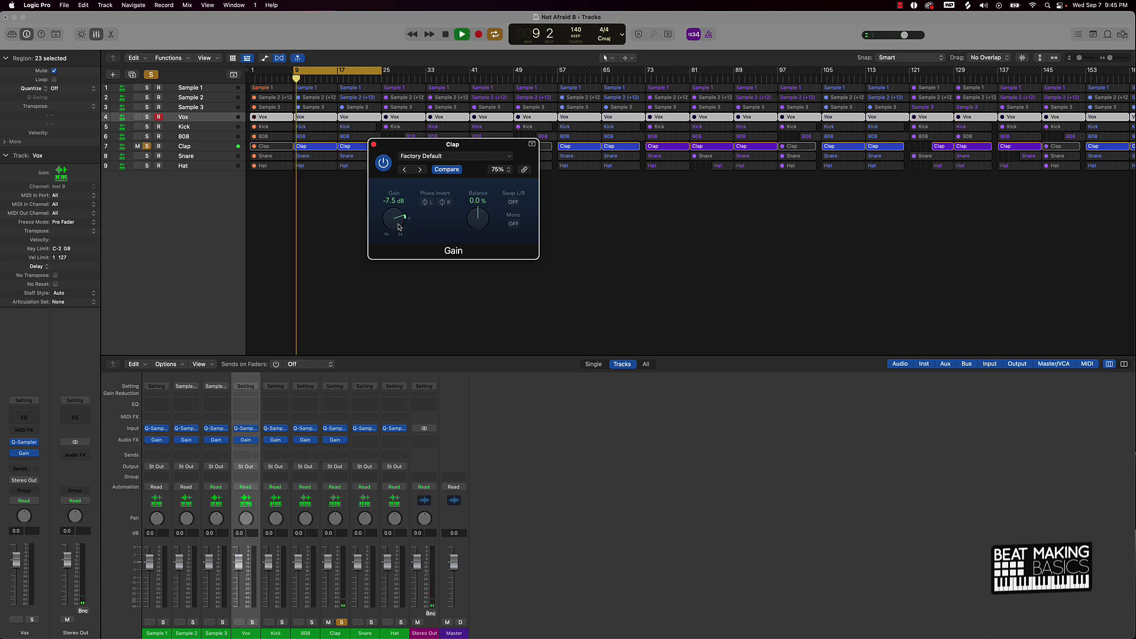
{"action": "left_click_drag", "start_coordinate": [399, 227], "coordinate": [400, 223]}
{"action": "key", "text": "space"}
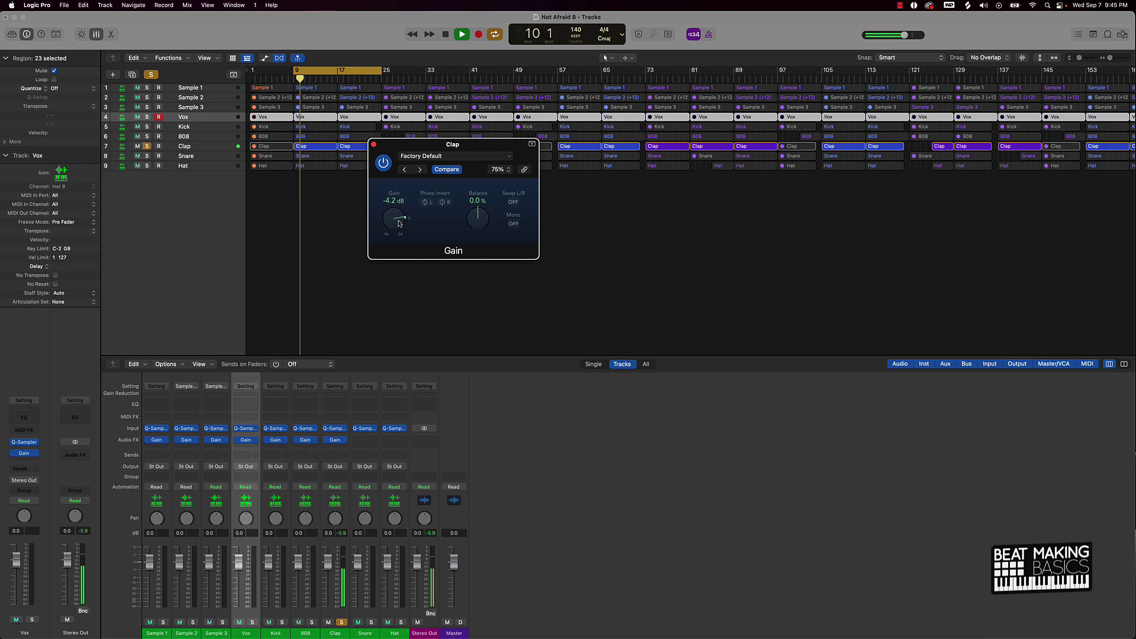
Check the soloed Clap's level in playback and close its Gain window.
{"action": "key", "text": "space"}
{"action": "key", "text": "space"}
{"action": "key", "text": "space"}
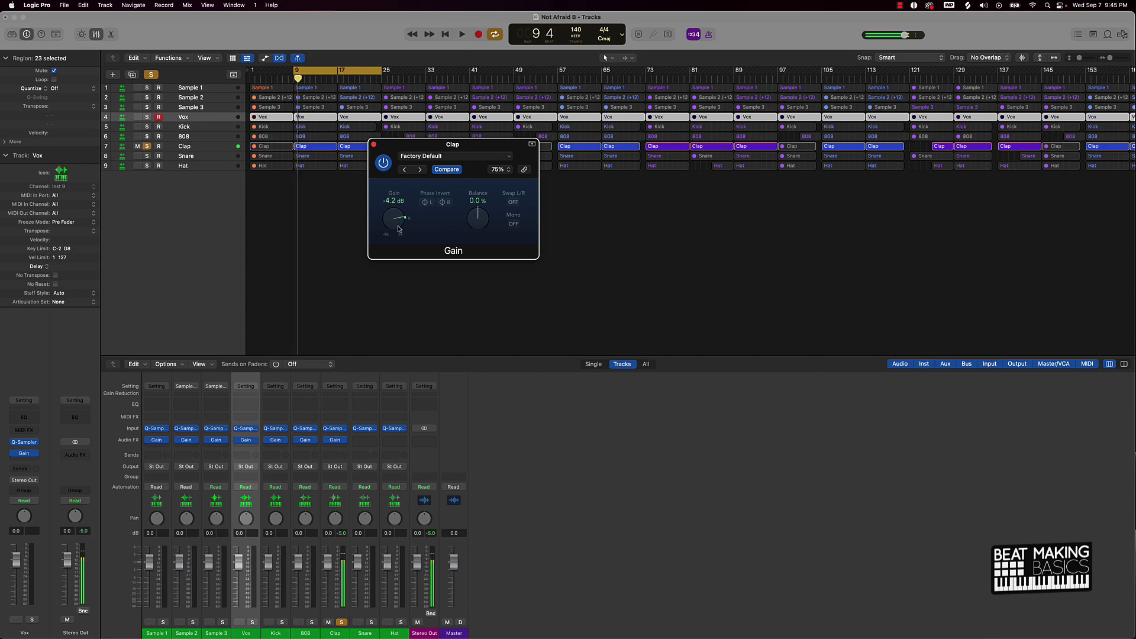
{"action": "left_click", "coordinate": [374, 144]}
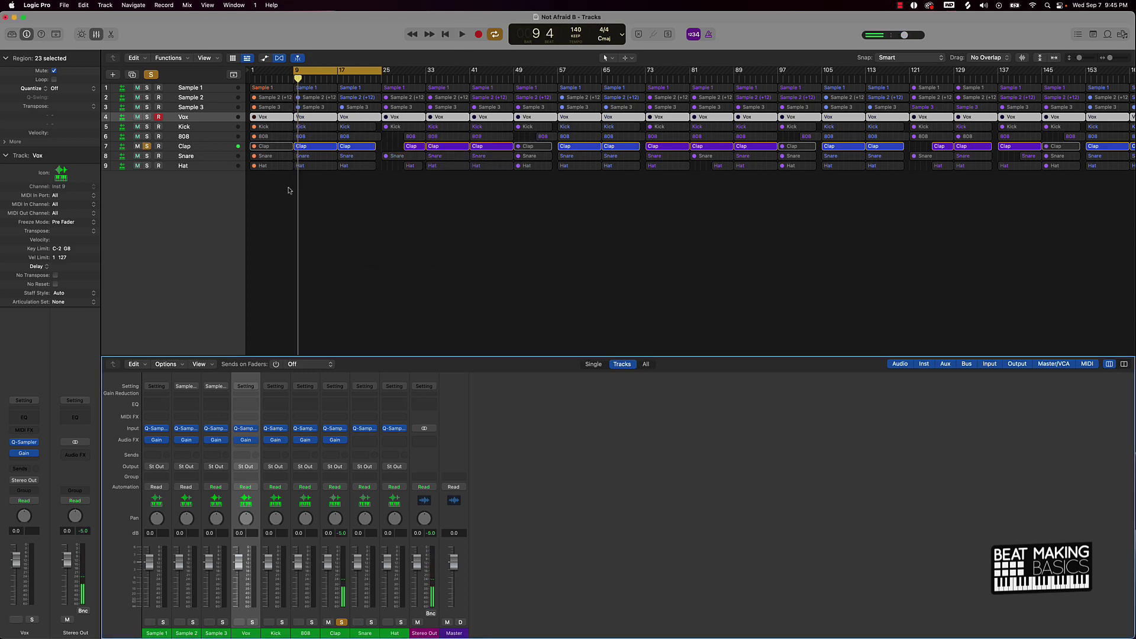
Solo the Snare channel instead of the Clap, audition it, and insert a stereo Gain plug-in on it.
{"action": "left_click", "coordinate": [371, 622]}
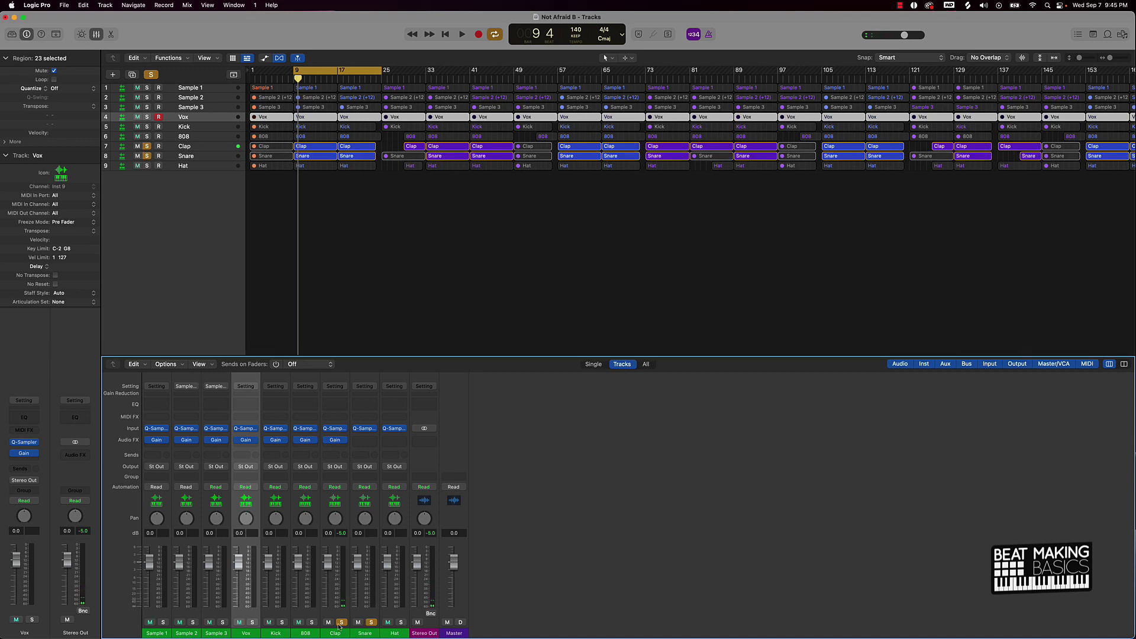
{"action": "left_click", "coordinate": [341, 622]}
{"action": "key", "text": "space"}
{"action": "left_click", "coordinate": [365, 440]}
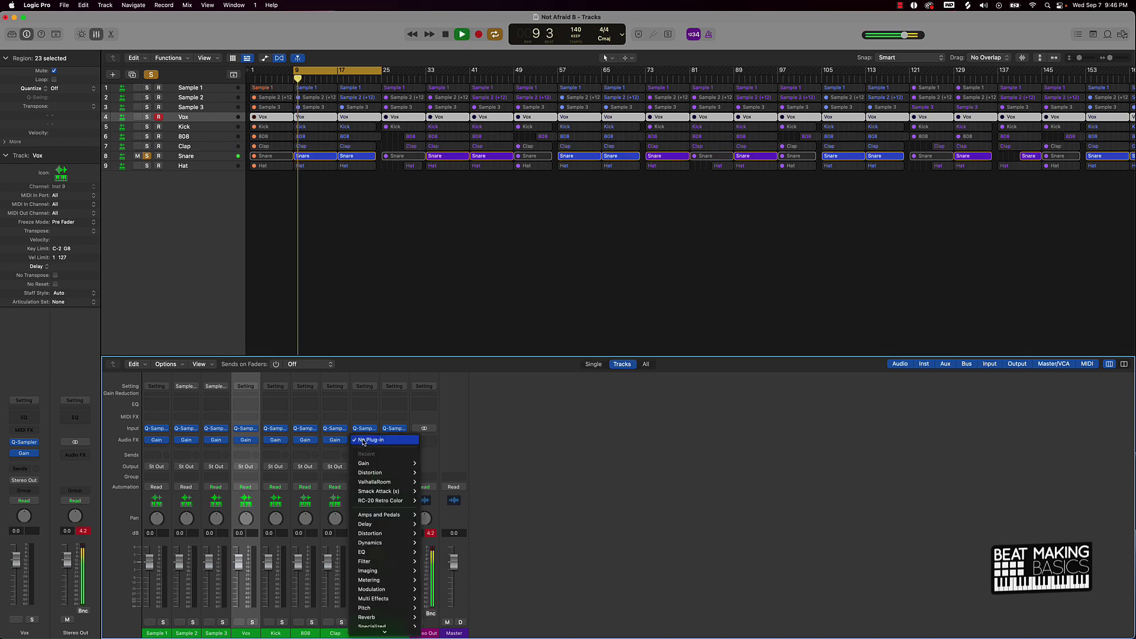
{"action": "left_click", "coordinate": [432, 464]}
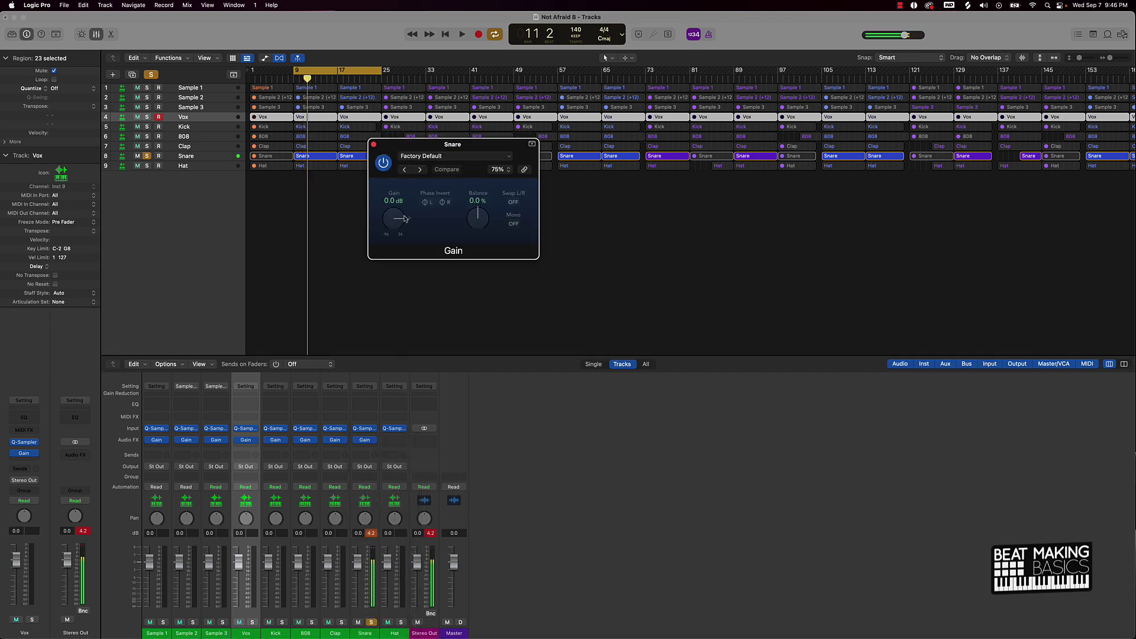
Set the Snare channel's gain to -9.3 dB, check its level in playback, and close its Gain window.
{"action": "left_click_drag", "start_coordinate": [408, 220], "coordinate": [401, 230]}
{"action": "key", "text": "space"}
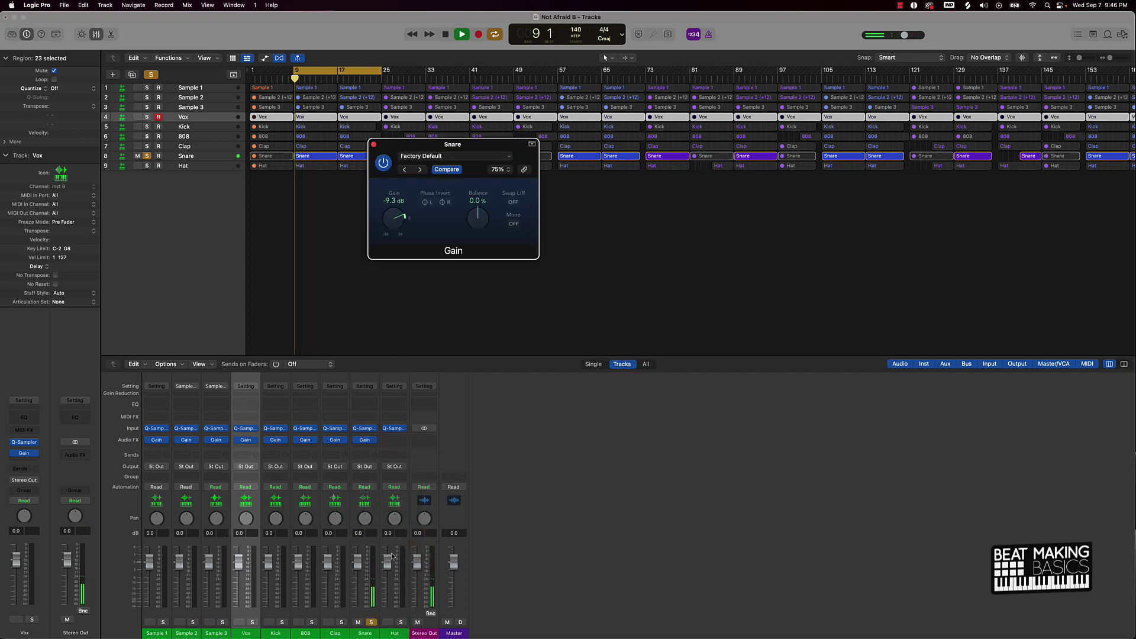
{"action": "key", "text": "space"}
{"action": "left_click", "coordinate": [374, 144]}
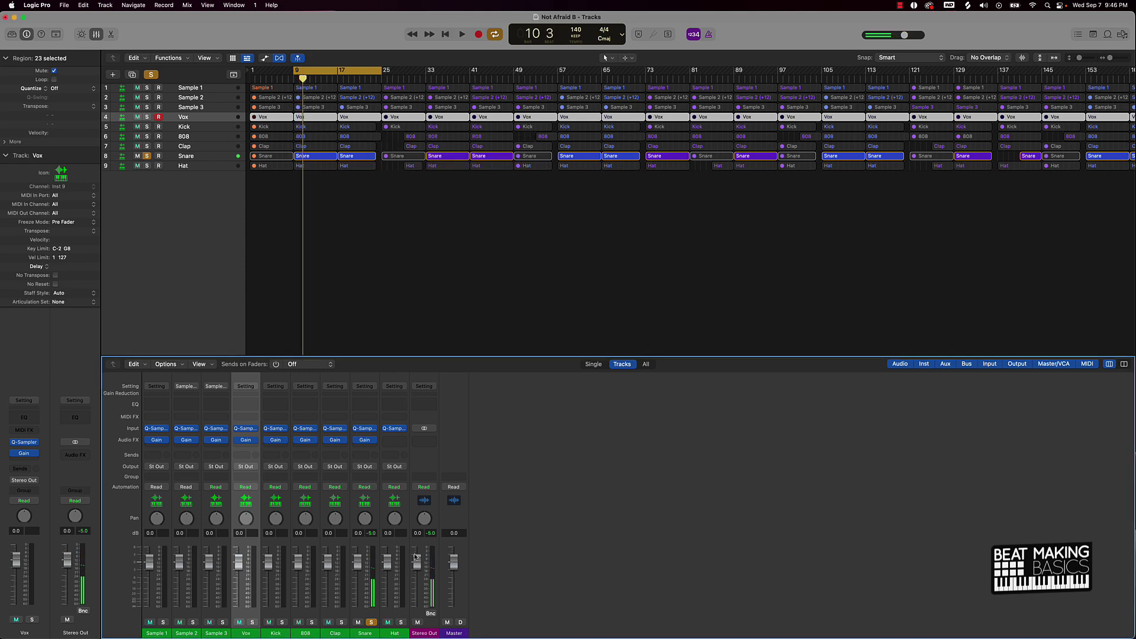
Solo the Hat channel instead of the Snare, audition it, and insert a stereo Gain plug-in on it.
{"action": "left_click", "coordinate": [400, 622]}
{"action": "left_click", "coordinate": [371, 622]}
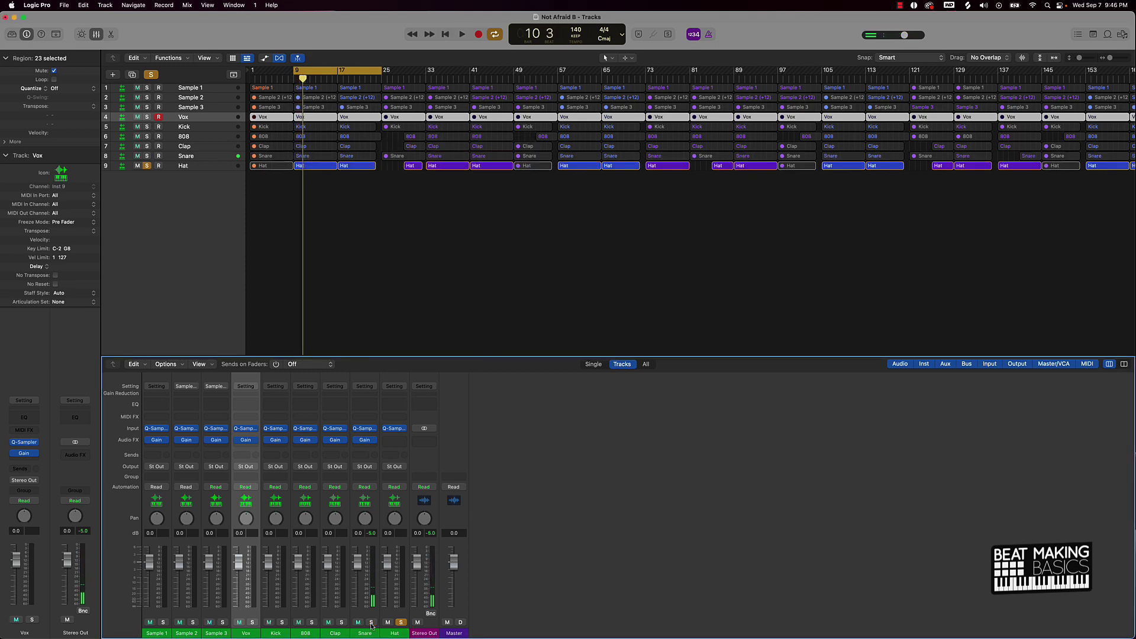
{"action": "key", "text": "space"}
{"action": "left_click", "coordinate": [399, 442]}
{"action": "mouse_move", "coordinate": [414, 463]}
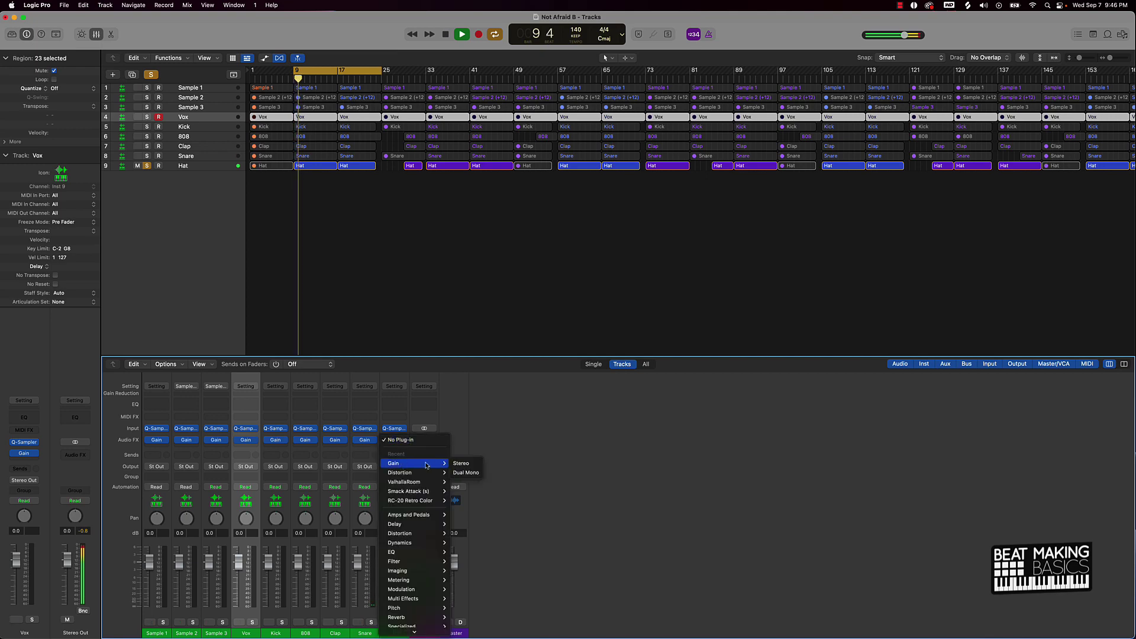
{"action": "left_click", "coordinate": [465, 464]}
Set the Hat channel's gain to -5.2 dB, close its Gain window, and unsolo the channel.
{"action": "left_click_drag", "start_coordinate": [402, 208], "coordinate": [398, 229]}
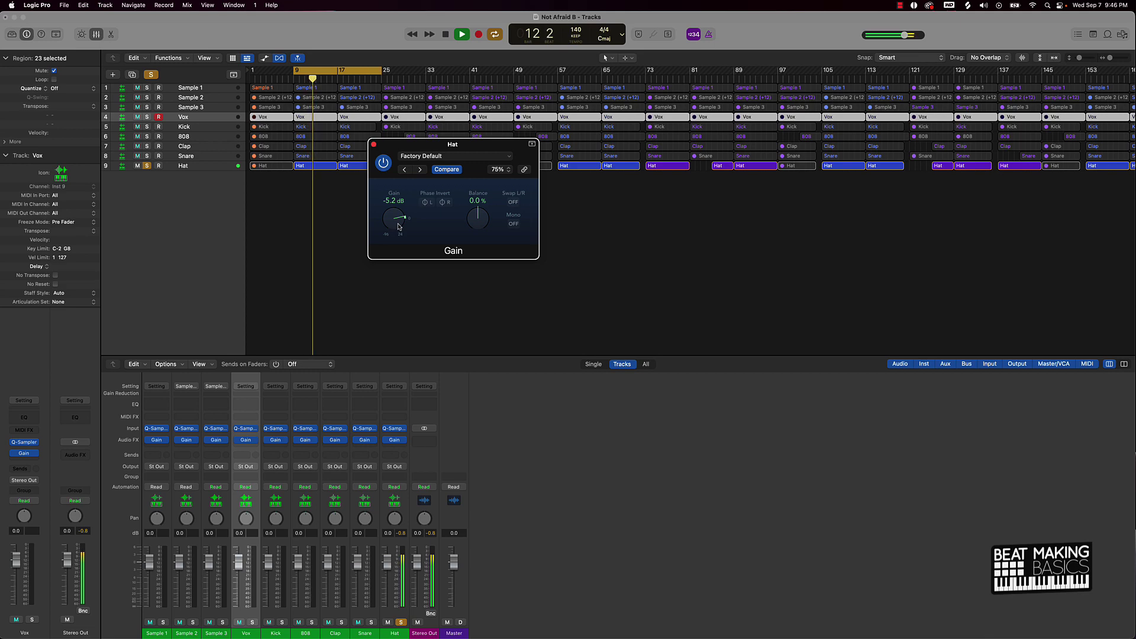
{"action": "key", "text": "space"}
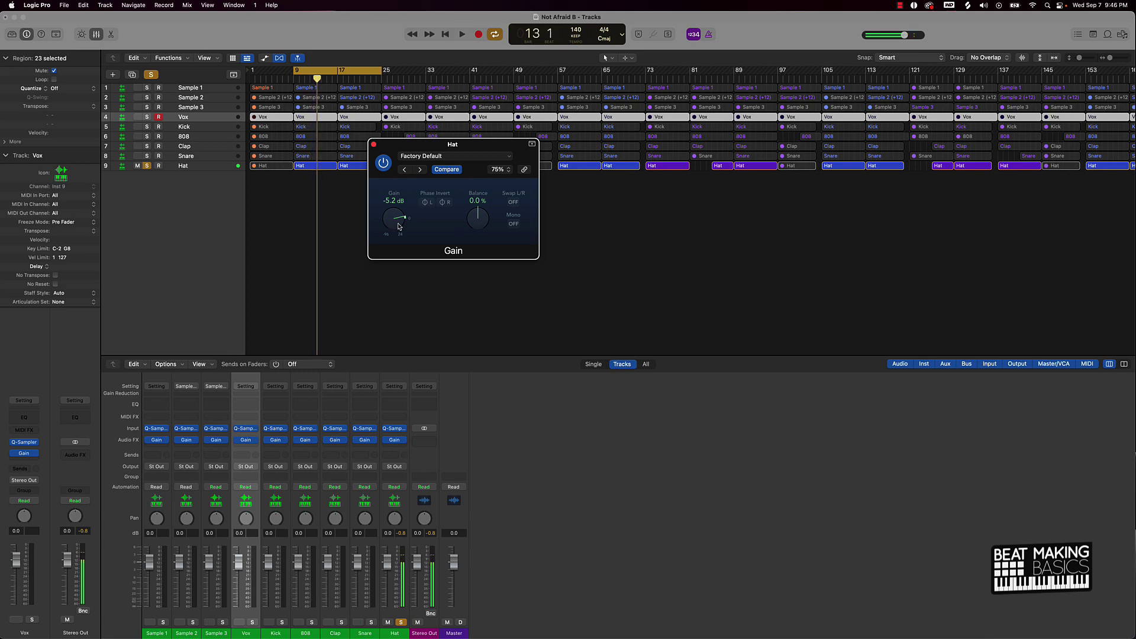
{"action": "left_click", "coordinate": [374, 144]}
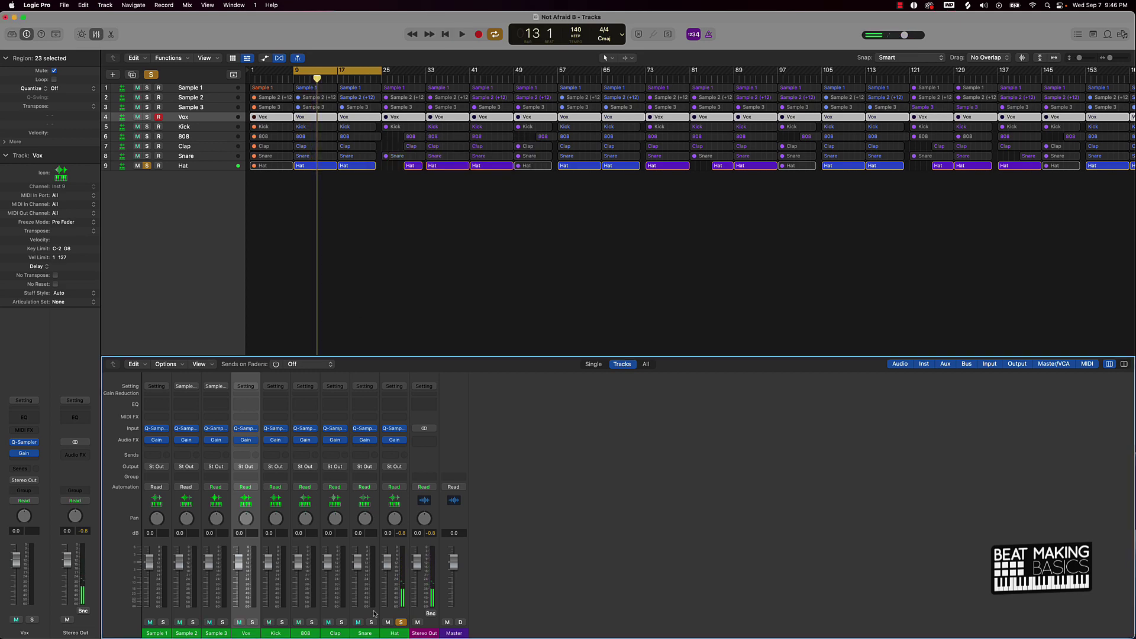
{"action": "left_click", "coordinate": [401, 623]}
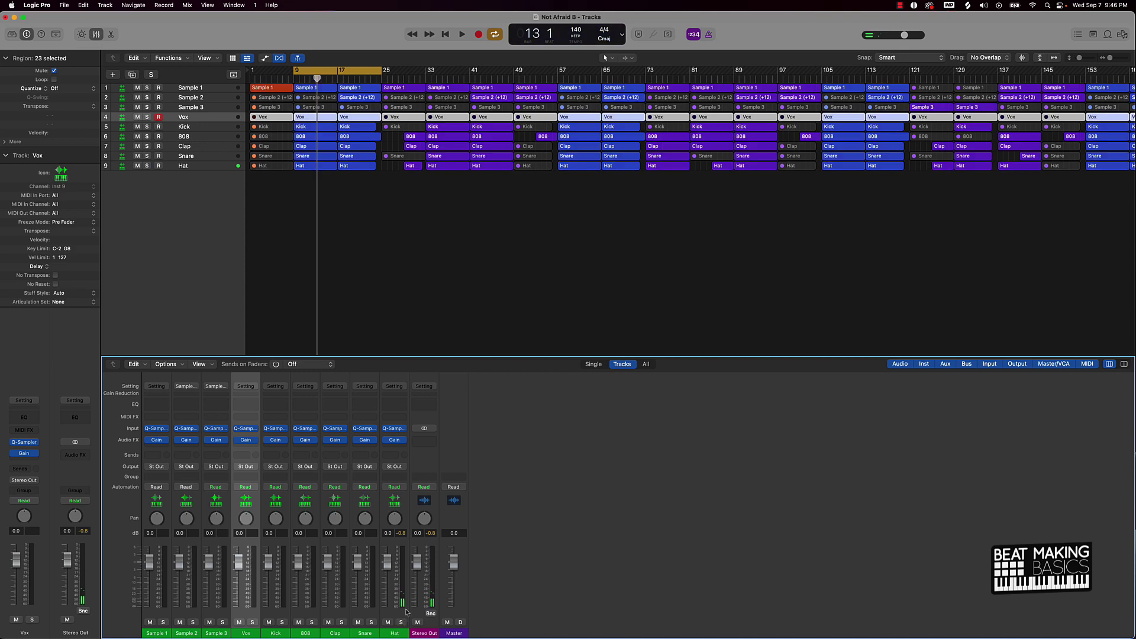
Turn off the cycle range, deselect all regions, and return the playhead to bar 1.
{"action": "left_click", "coordinate": [346, 75]}
{"action": "left_click", "coordinate": [491, 204]}
{"action": "key", "text": "Return"}
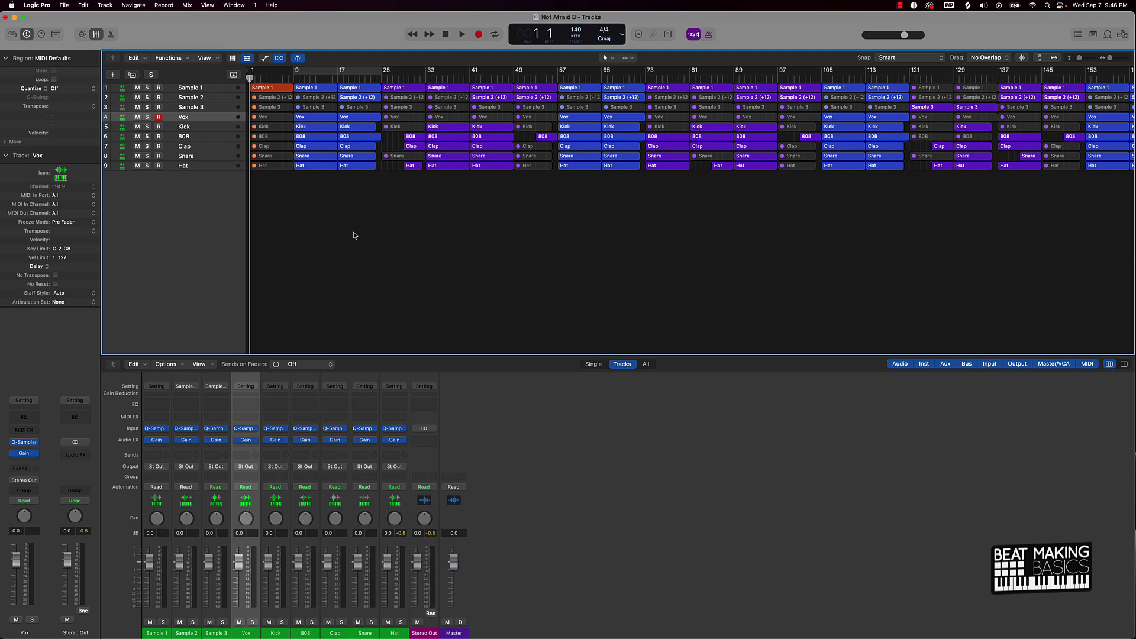
Start exporting all tracks as audio files and create a folder named Not Afraid inside New Beats on the Desktop.
{"action": "key", "text": "super+shift+e"}
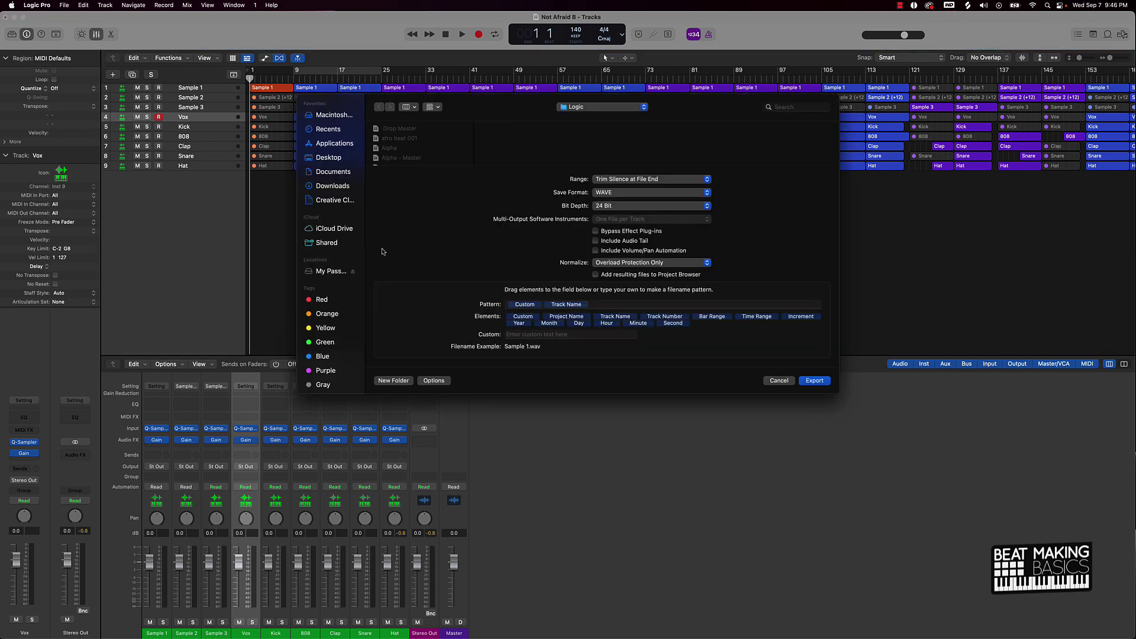
{"action": "left_click", "coordinate": [339, 157]}
{"action": "scroll", "coordinate": [403, 139], "scroll_direction": "down", "scroll_amount": 5}
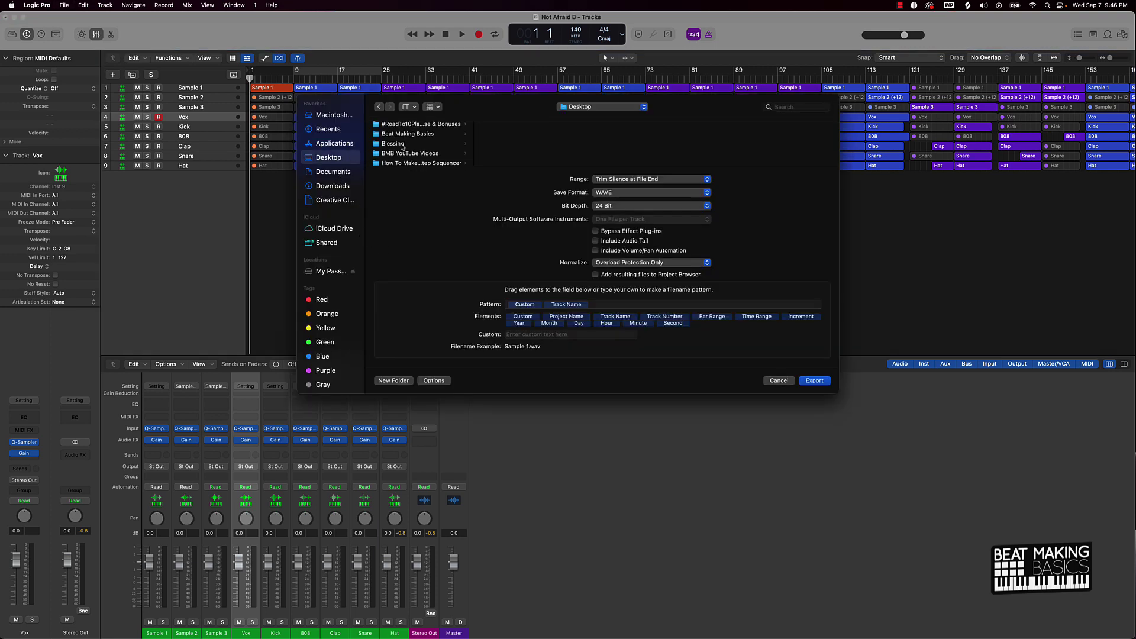
{"action": "left_click", "coordinate": [400, 149]}
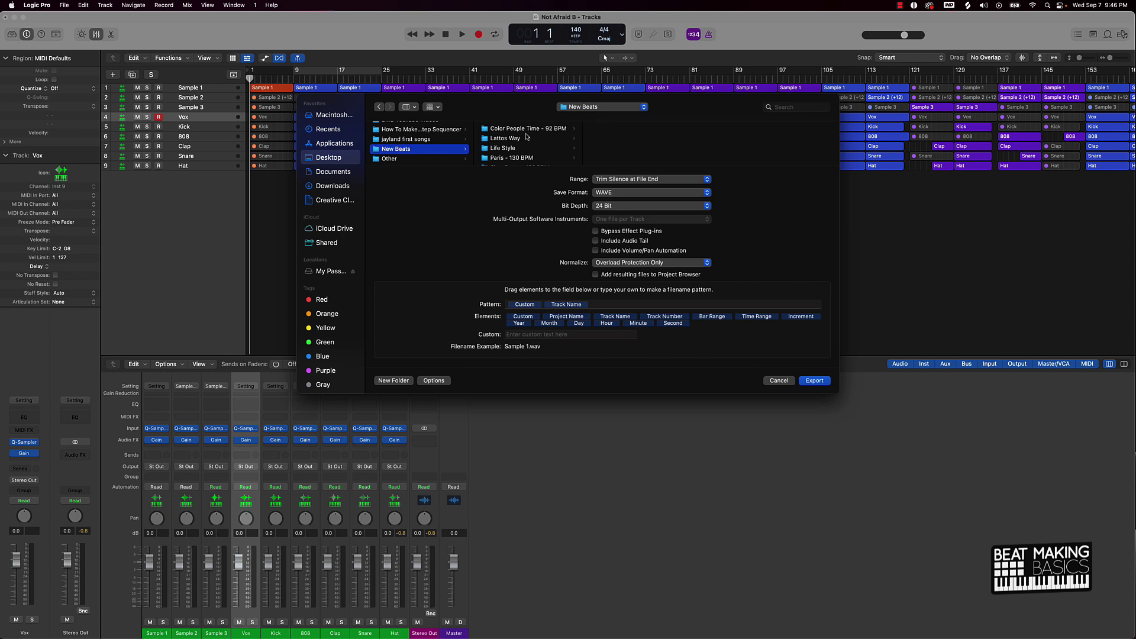
{"action": "scroll", "coordinate": [527, 137], "scroll_direction": "down", "scroll_amount": 5}
{"action": "left_click", "coordinate": [405, 381]}
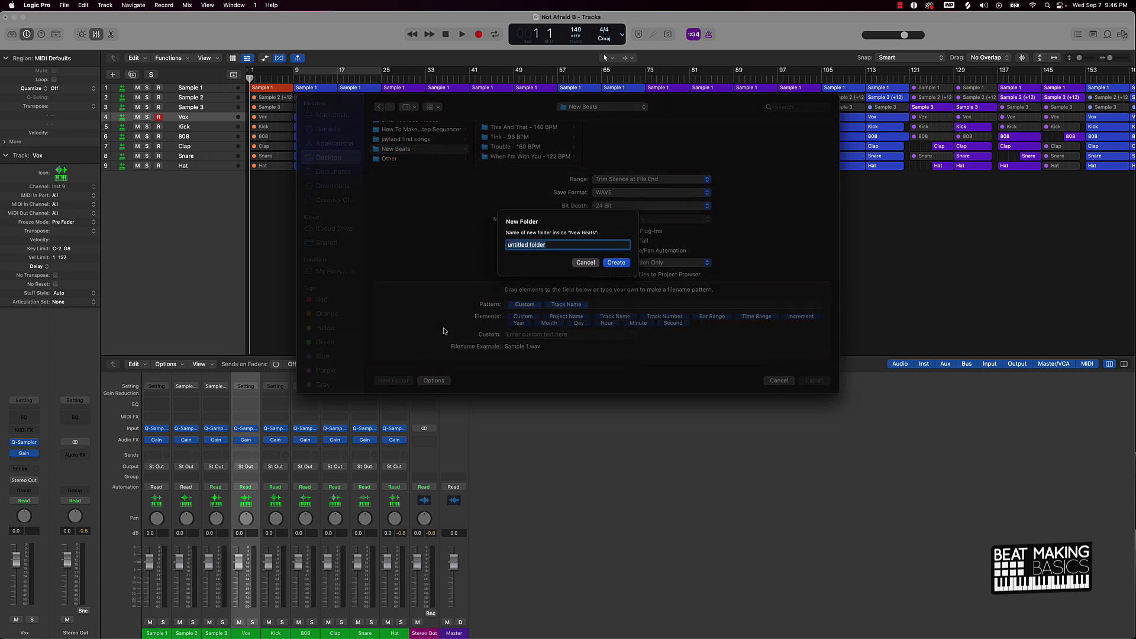
{"action": "type", "text": "Not"}
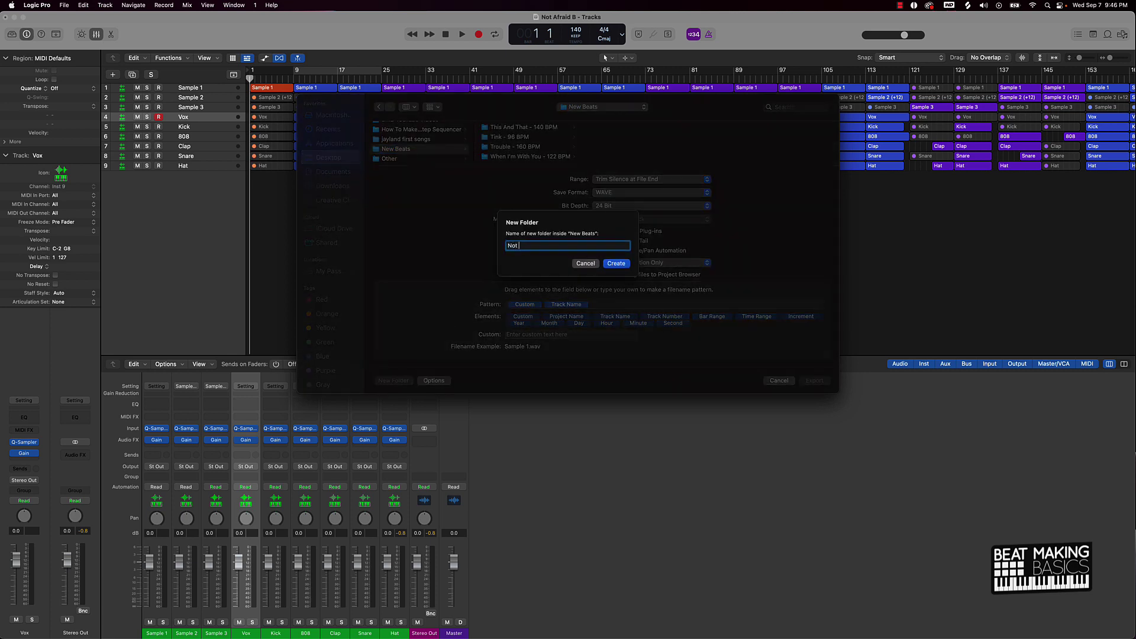
{"action": "type", "text": " Afraid"}
{"action": "key", "text": "Return"}
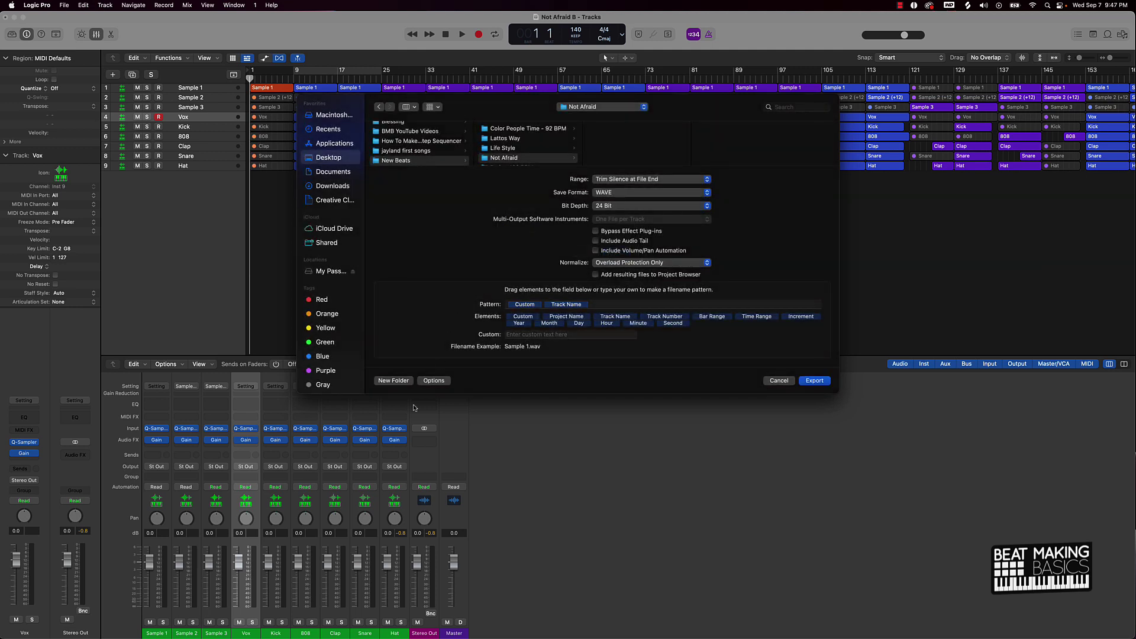
Create a subfolder named Not Afraid - Stems inside the Not Afraid folder as the export destination.
{"action": "left_click", "coordinate": [394, 380]}
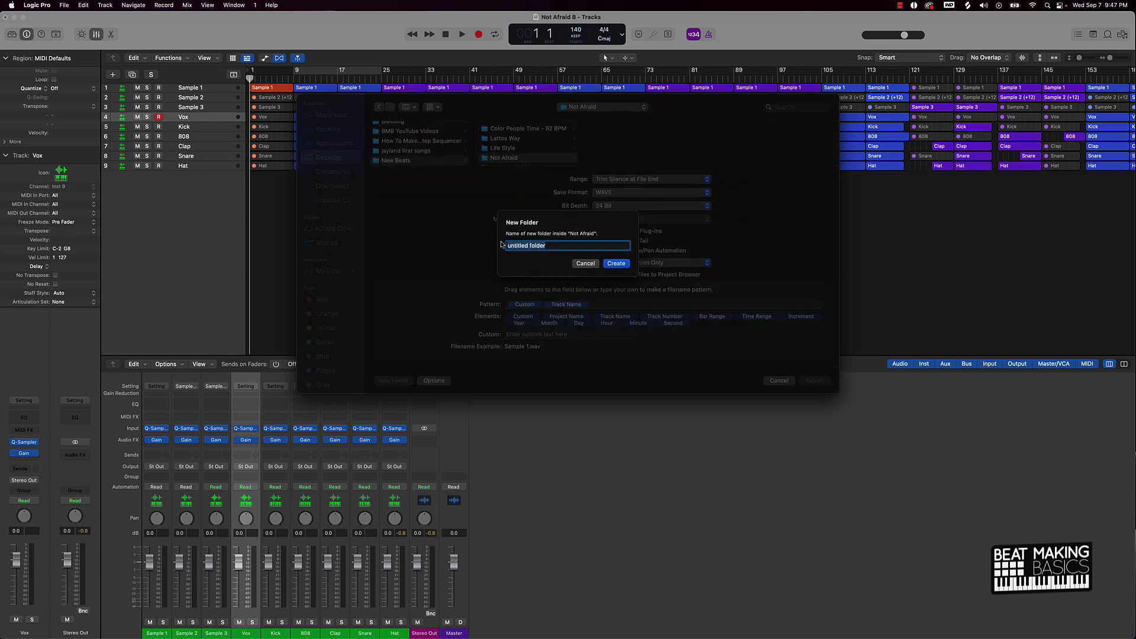
{"action": "type", "text": "Not Afraid - Stems"}
{"action": "key", "text": "Return"}
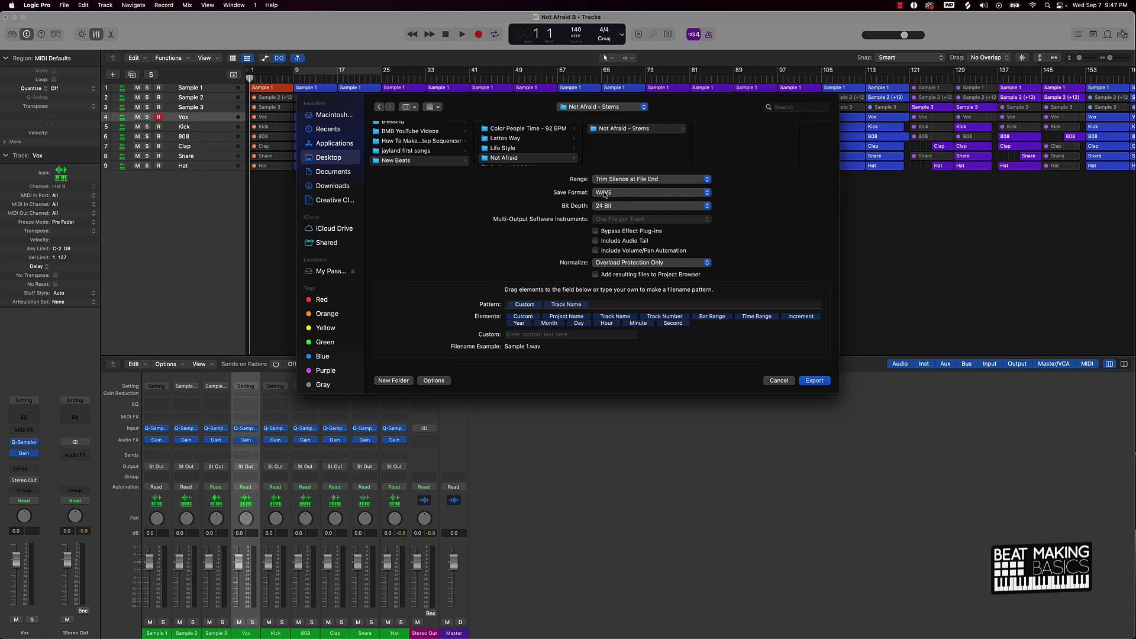
Set Normalize to Off, enter "Not Afraid -" as the custom filename text, and export the stems.
{"action": "left_click", "coordinate": [611, 263]}
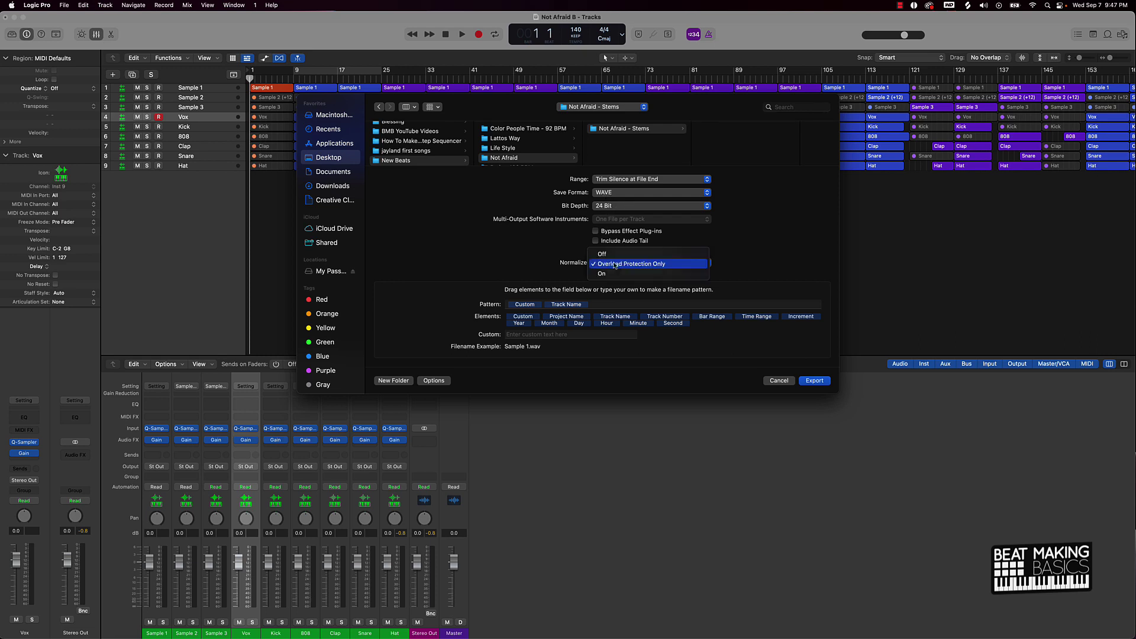
{"action": "left_click", "coordinate": [618, 252]}
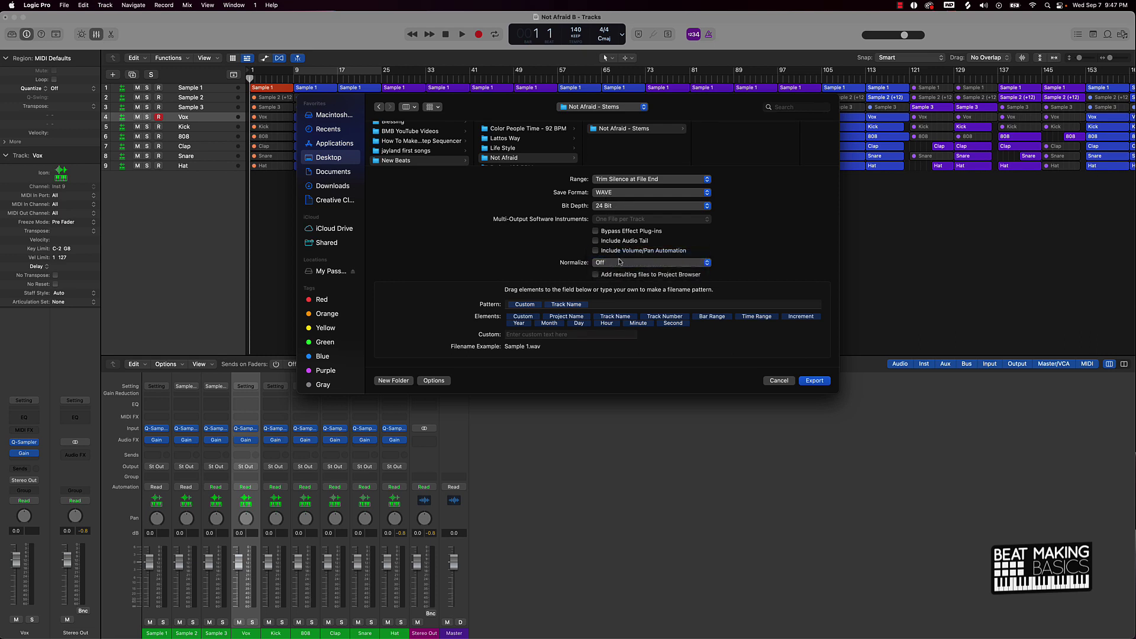
{"action": "left_click", "coordinate": [525, 334]}
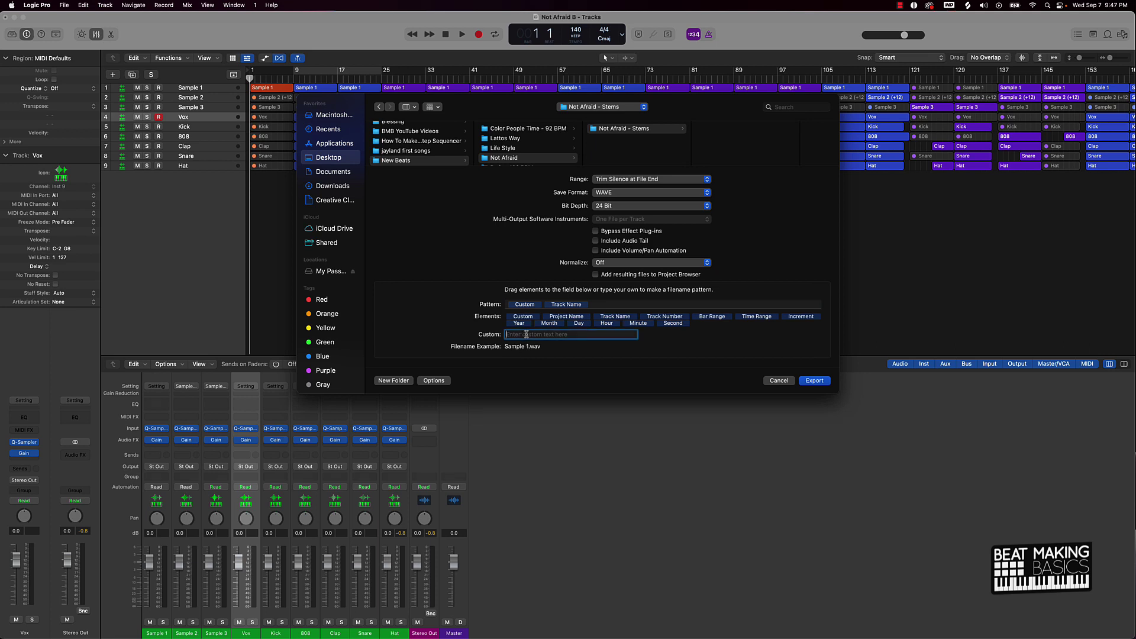
{"action": "type", "text": "Not Afraid -"}
{"action": "left_click", "coordinate": [815, 381]}
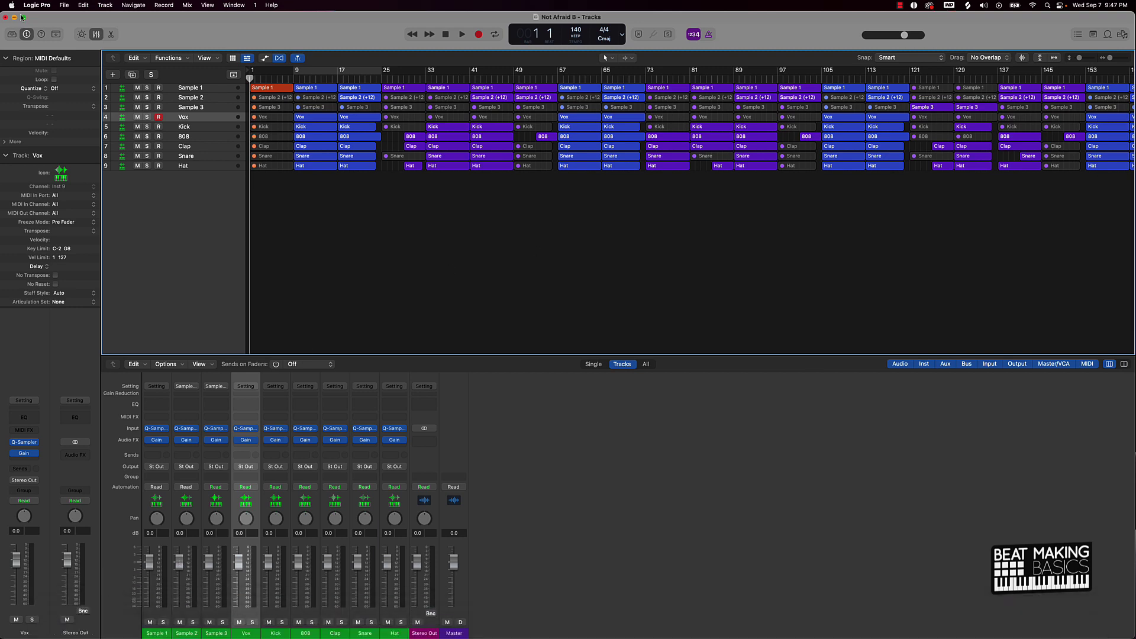
Create a new empty project and add one audio track to it.
{"action": "left_click", "coordinate": [63, 5]}
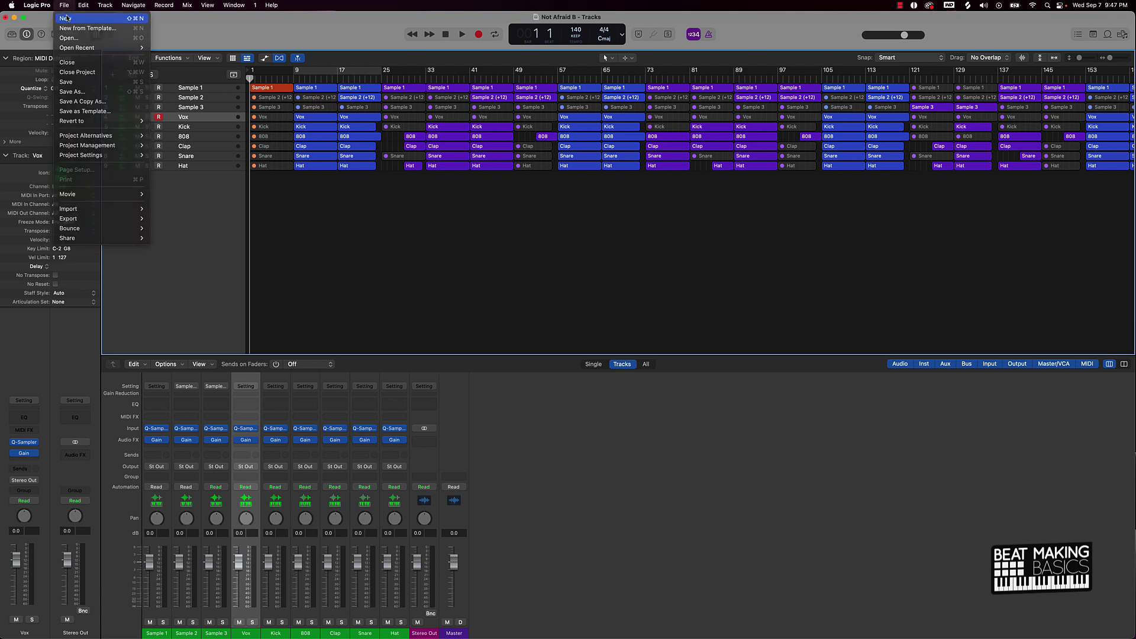
{"action": "left_click", "coordinate": [69, 21]}
{"action": "left_click", "coordinate": [591, 234]}
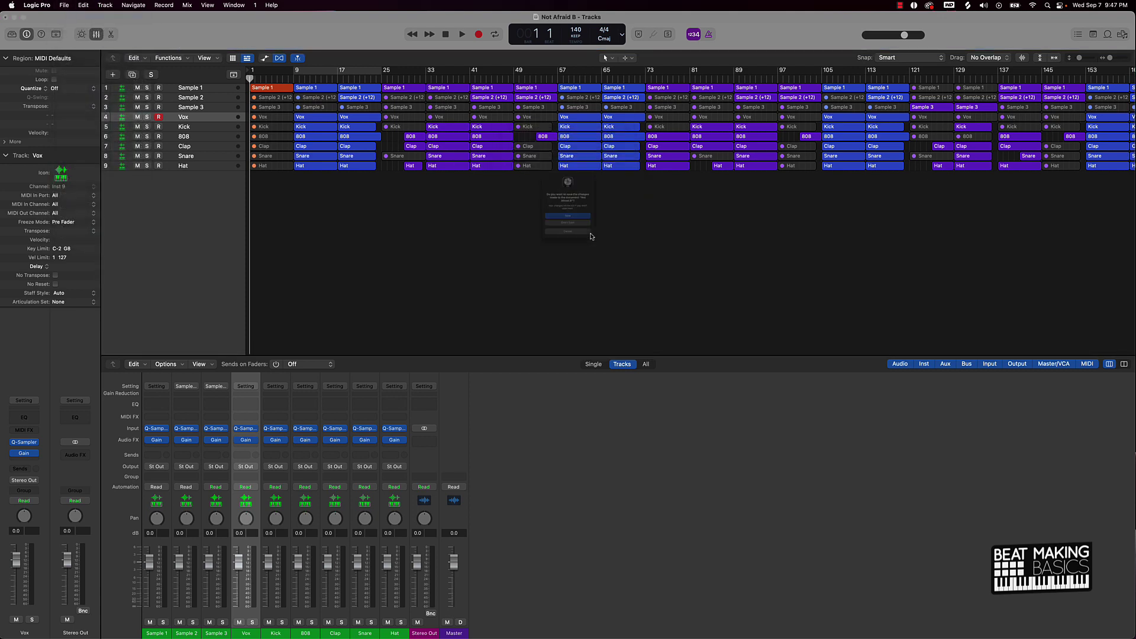
{"action": "left_click", "coordinate": [574, 232]}
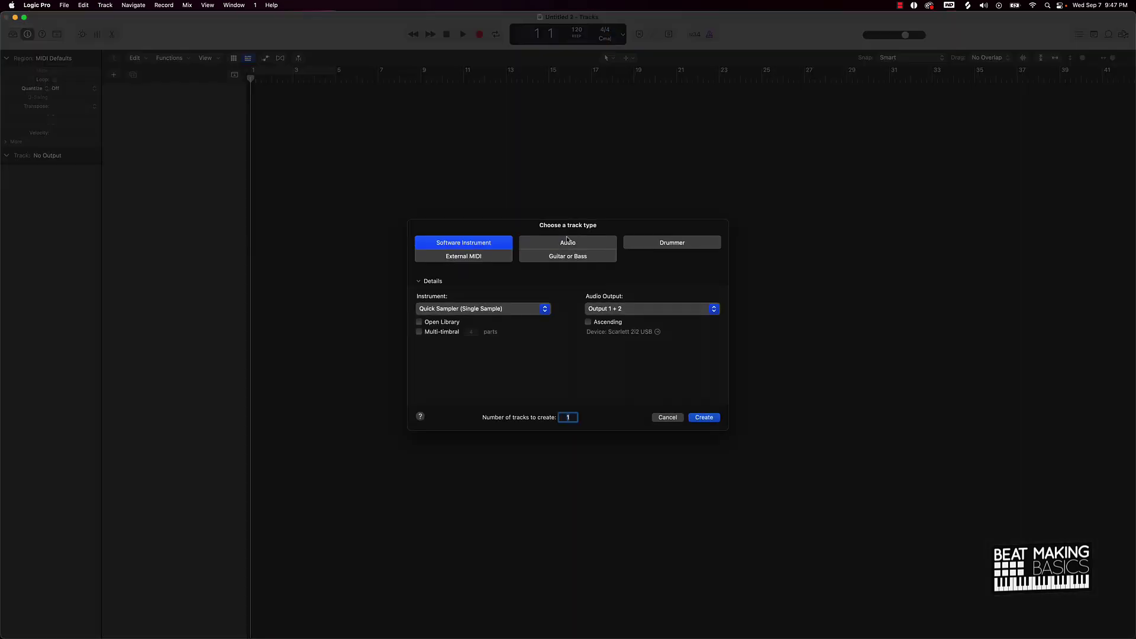
{"action": "left_click", "coordinate": [563, 242]}
{"action": "left_click", "coordinate": [694, 420]}
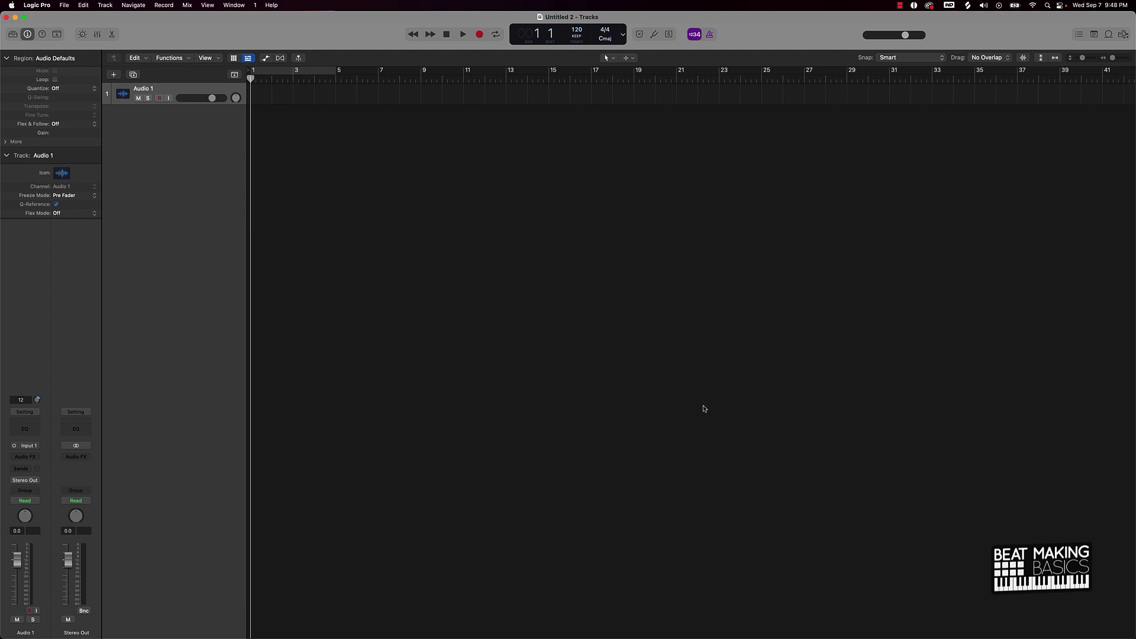
Browse all files in the project's file browser to the Desktop's New Beats > Not Afraid > Not Afraid - Stems folder.
{"action": "left_click", "coordinate": [1121, 39]}
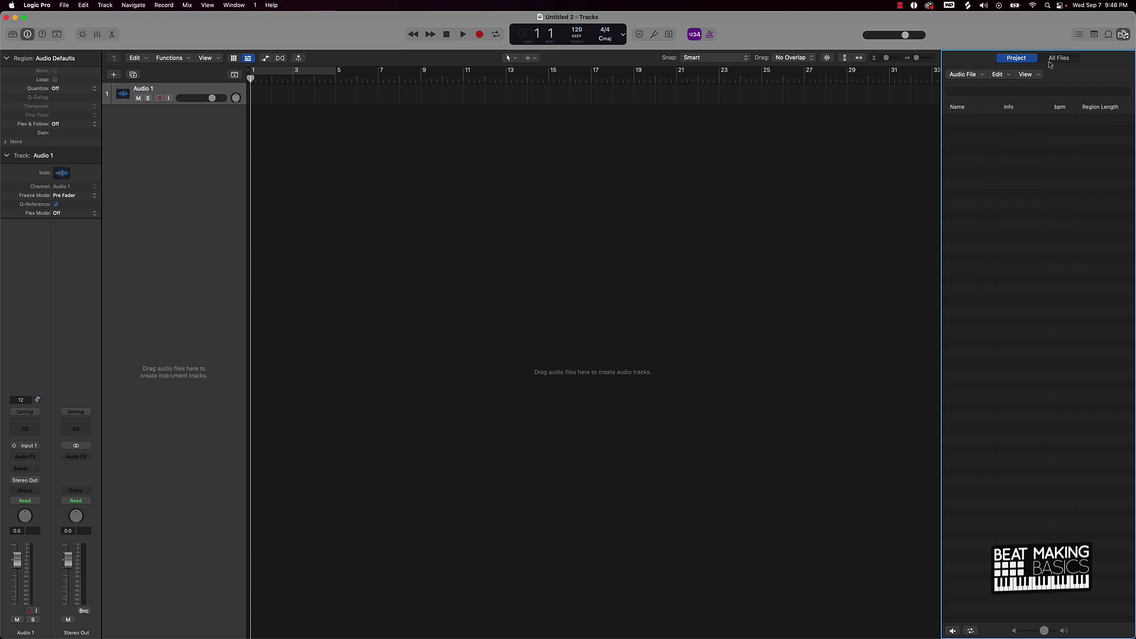
{"action": "left_click", "coordinate": [1056, 58]}
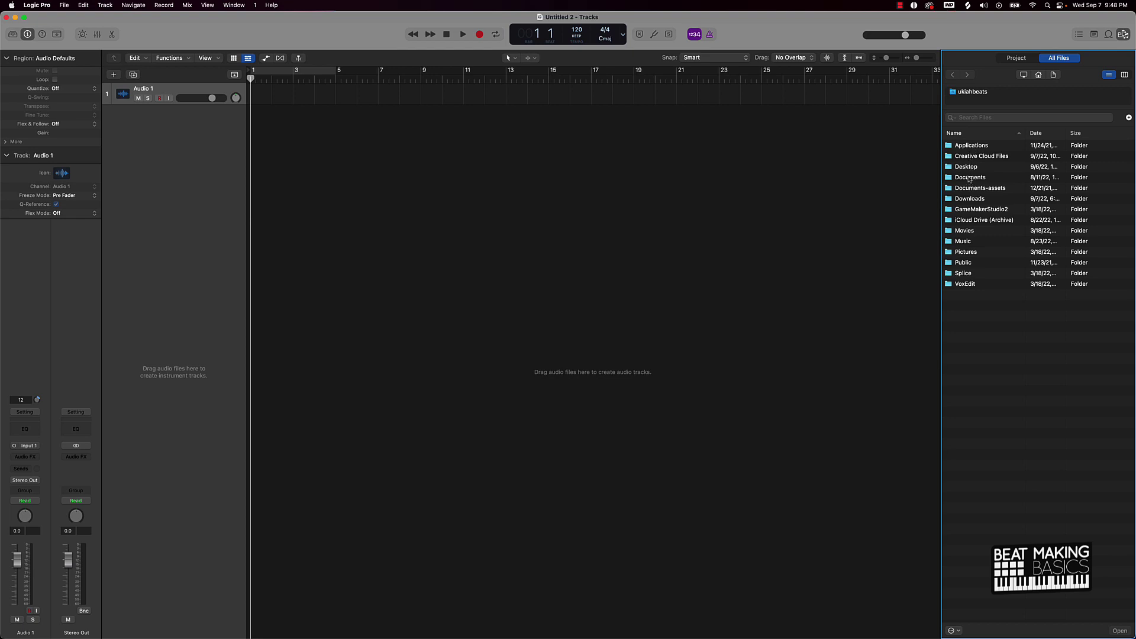
{"action": "double_click", "coordinate": [972, 167]}
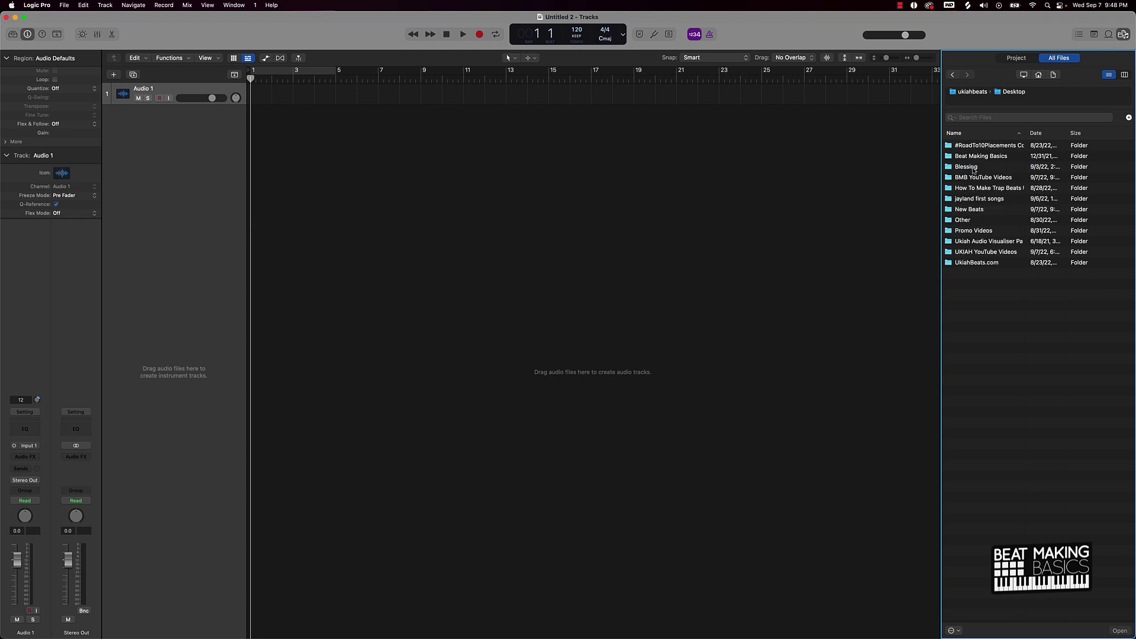
{"action": "left_click", "coordinate": [971, 211]}
{"action": "double_click", "coordinate": [970, 212]}
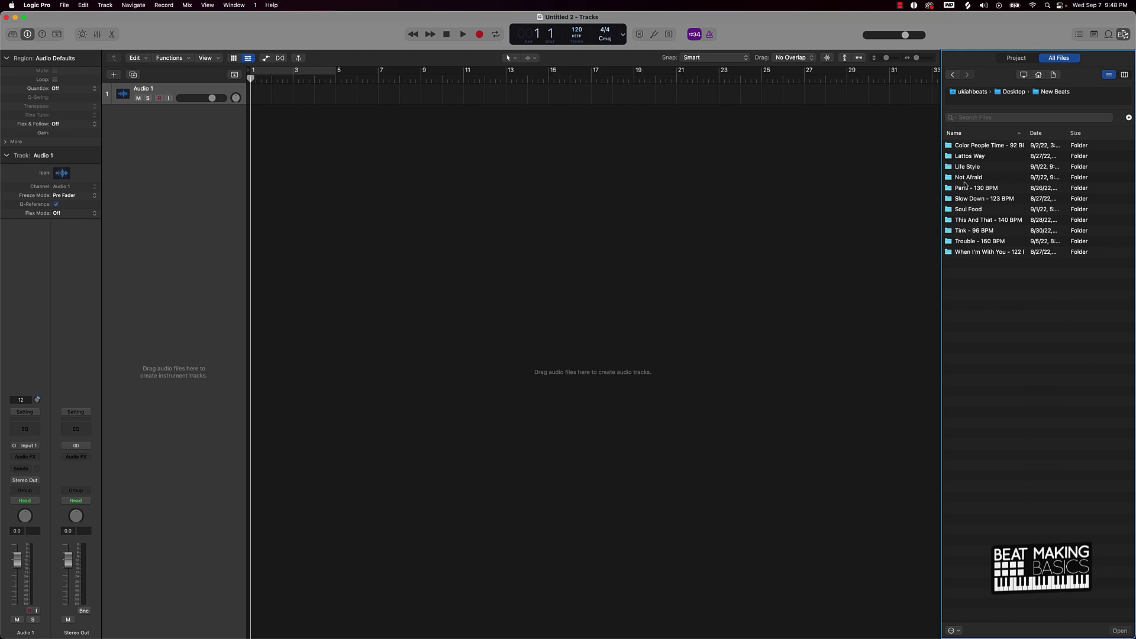
{"action": "double_click", "coordinate": [966, 177]}
{"action": "double_click", "coordinate": [975, 148]}
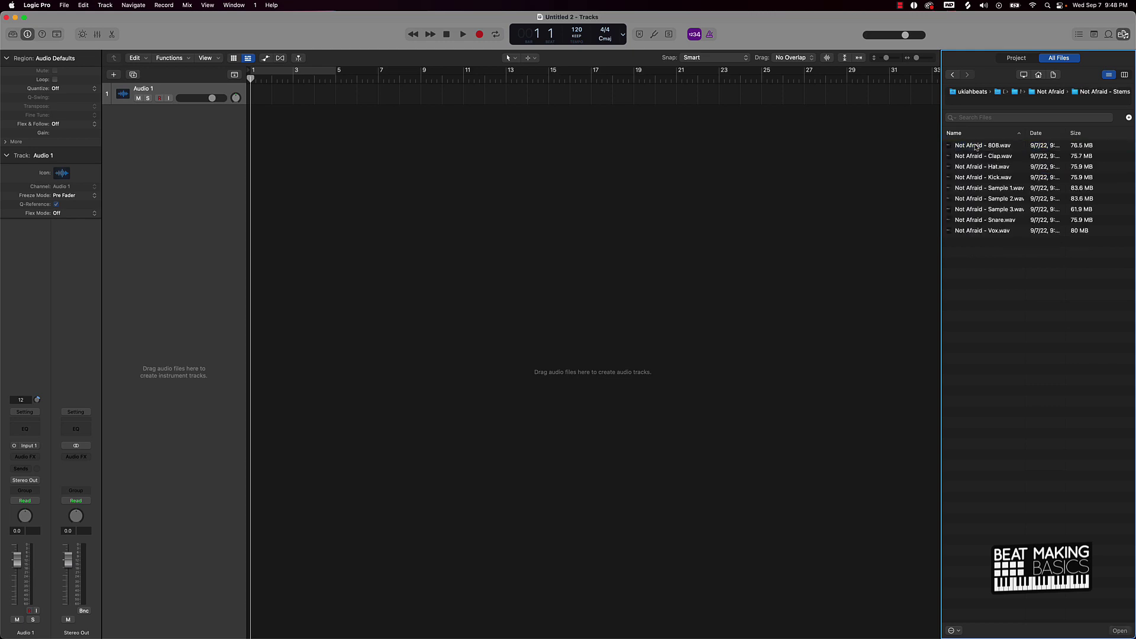
Add all nine Not Afraid stem files to the project from bar 1, each on its own track.
{"action": "left_click_drag", "start_coordinate": [995, 261], "coordinate": [255, 155]}
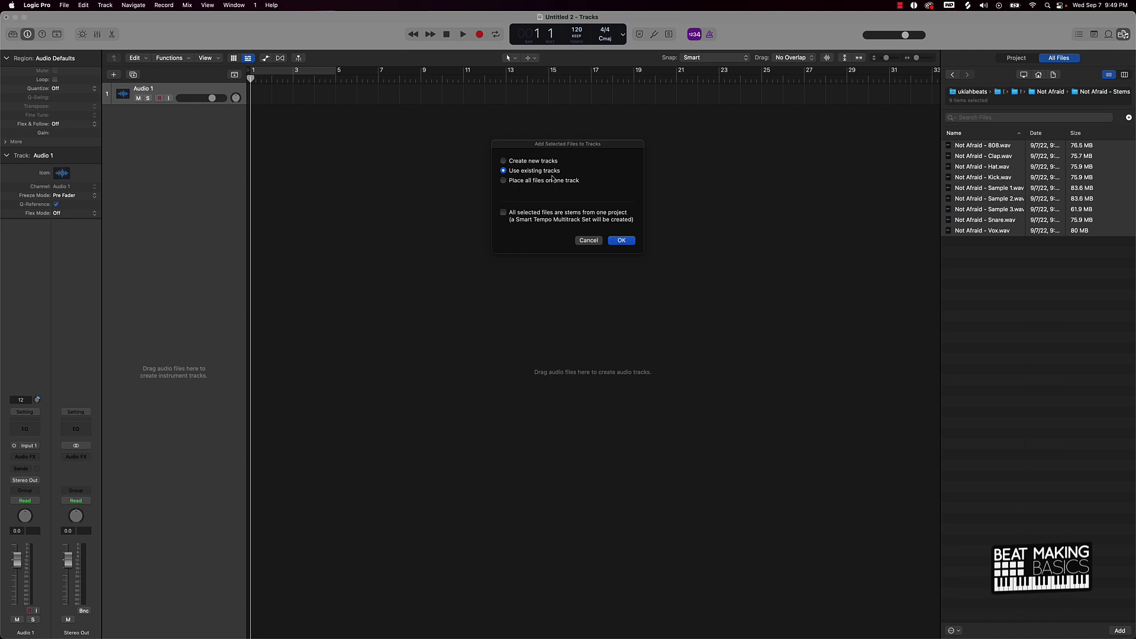
{"action": "left_click", "coordinate": [621, 240]}
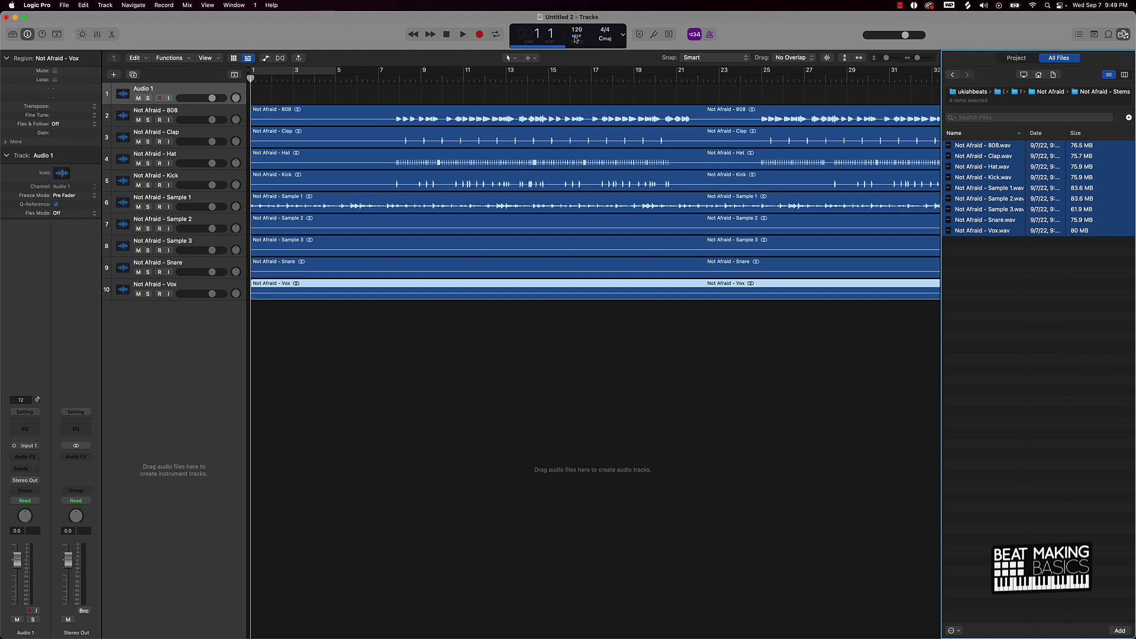
Check the tempo in the Not Afraid B project without closing the current one, and set the new project's tempo to 140.
{"action": "left_click", "coordinate": [64, 8]}
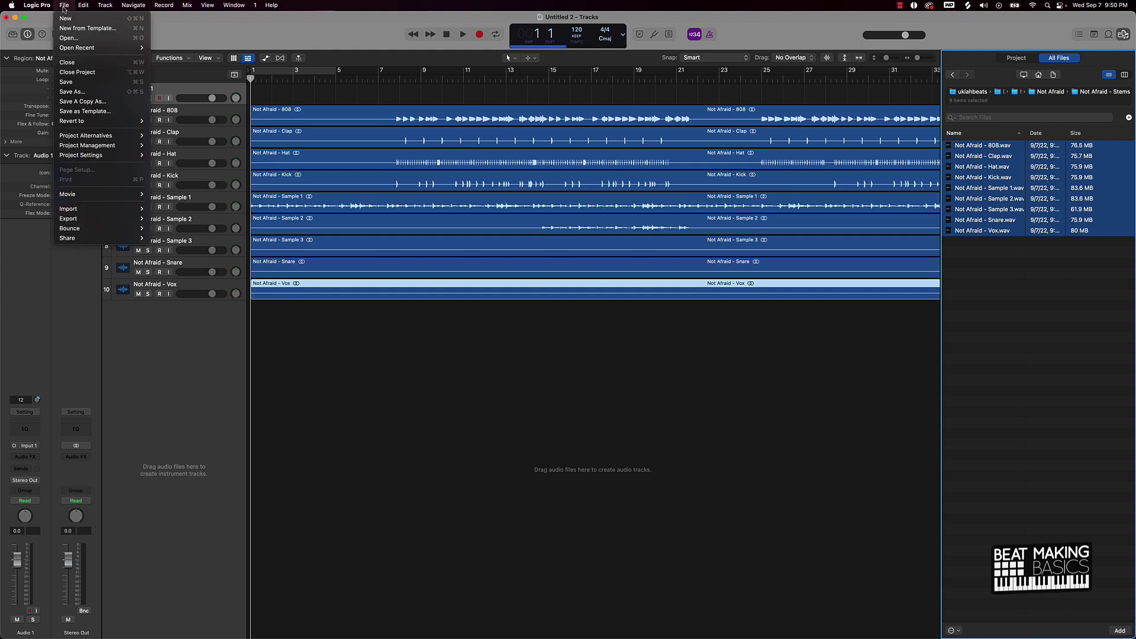
{"action": "mouse_move", "coordinate": [89, 48]}
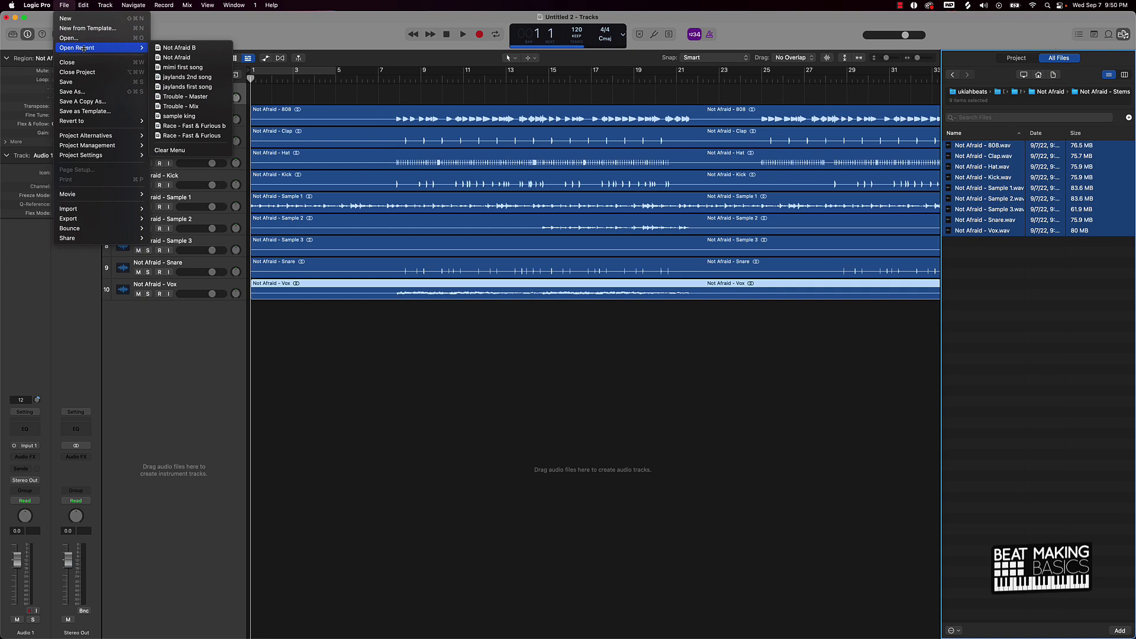
{"action": "left_click", "coordinate": [198, 47]}
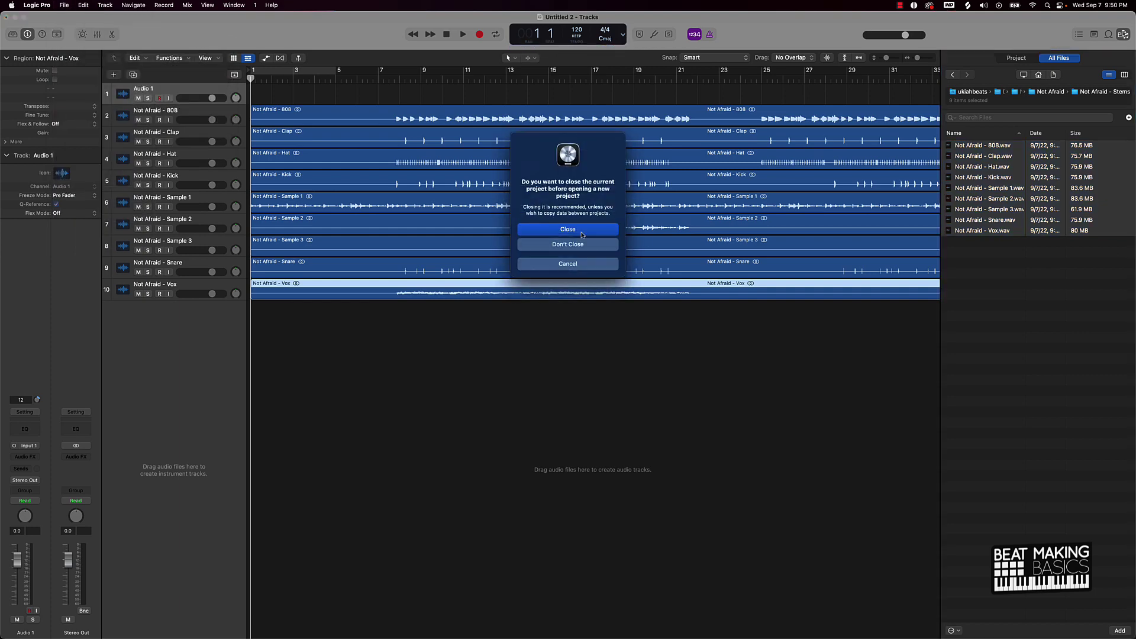
{"action": "left_click", "coordinate": [585, 249]}
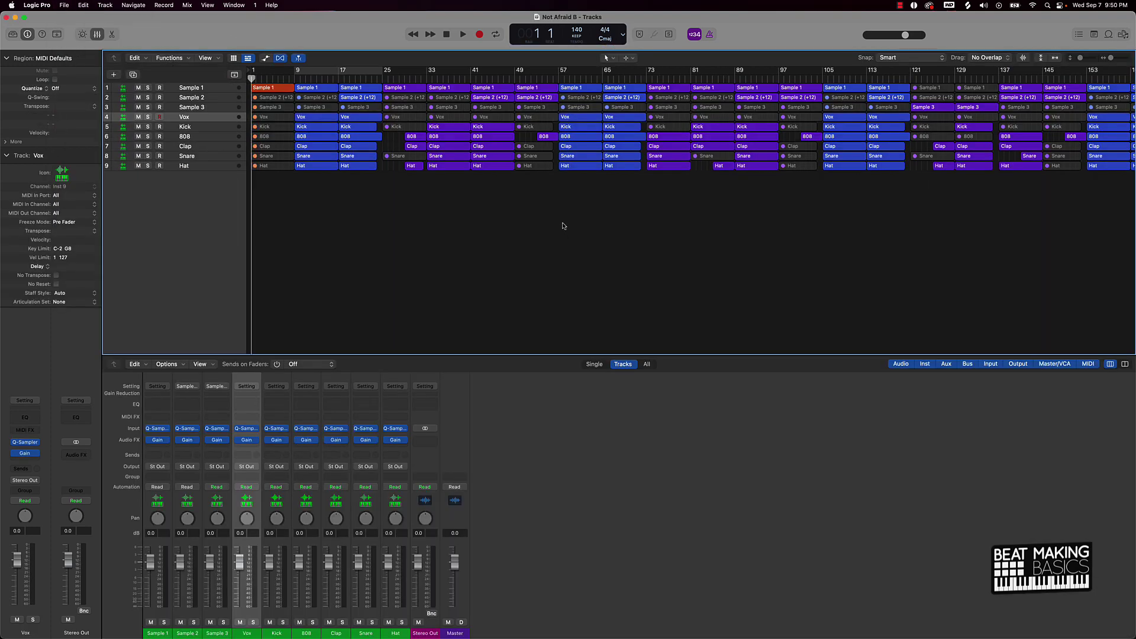
{"action": "left_click", "coordinate": [5, 17]}
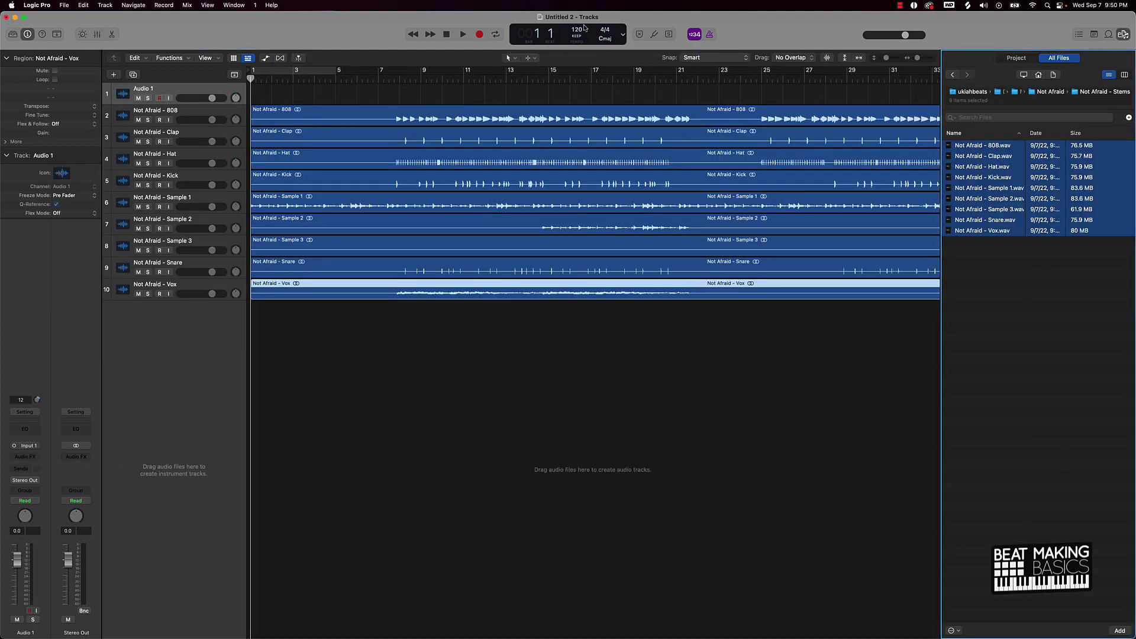
{"action": "left_click_drag", "start_coordinate": [585, 28], "coordinate": [585, 8]}
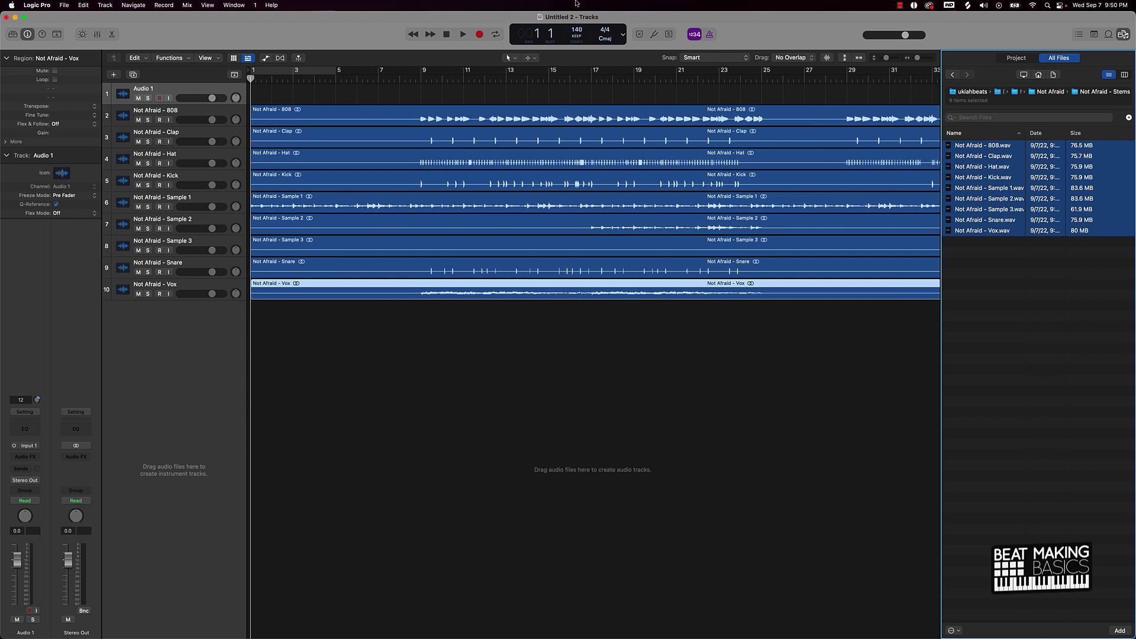
Set the cycle range to bars 17 to 25, enlarge the track heights, and hide the file browser.
{"action": "left_click_drag", "start_coordinate": [431, 71], "coordinate": [592, 73]}
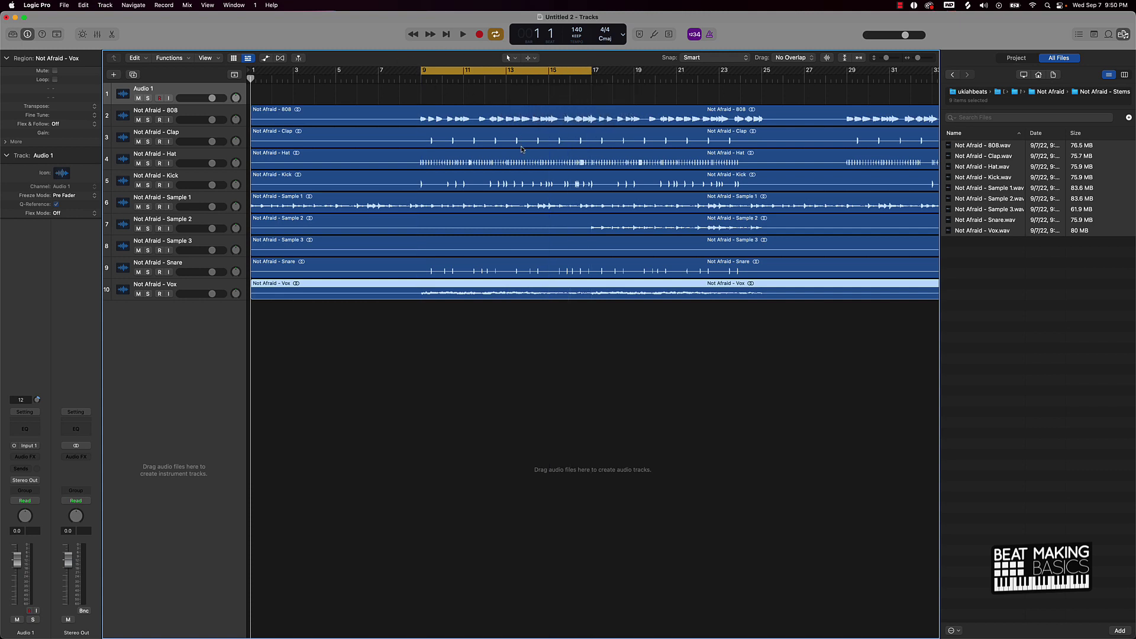
{"action": "left_click_drag", "start_coordinate": [457, 72], "coordinate": [630, 70]}
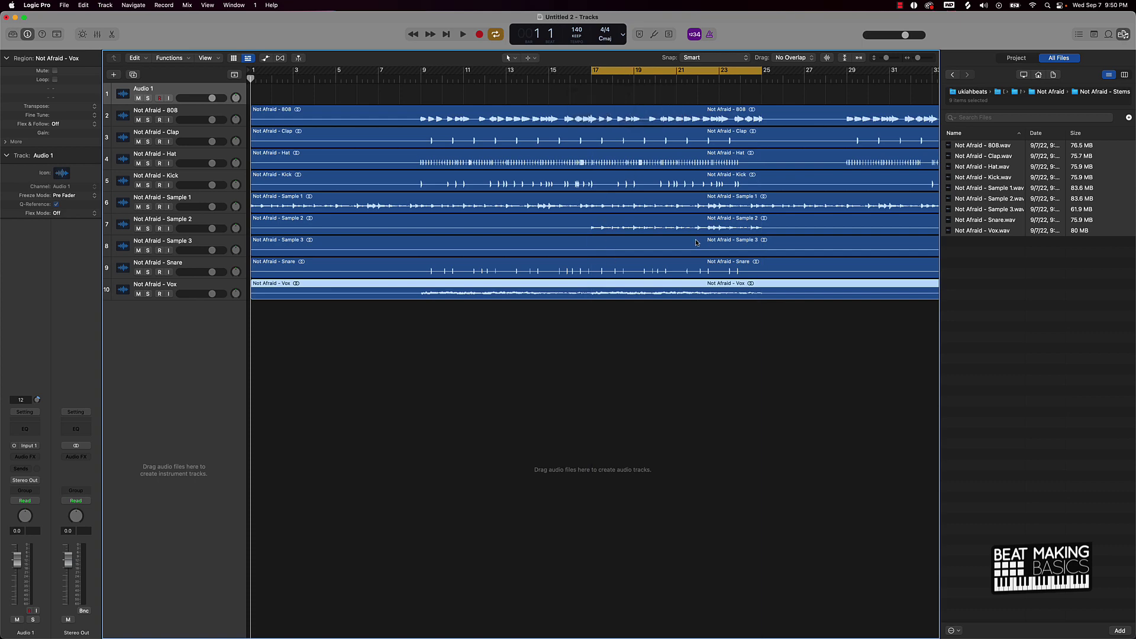
{"action": "scroll", "coordinate": [697, 243], "scroll_direction": "down", "scroll_amount": 5}
{"action": "scroll", "coordinate": [697, 241], "scroll_direction": "up", "scroll_amount": 6}
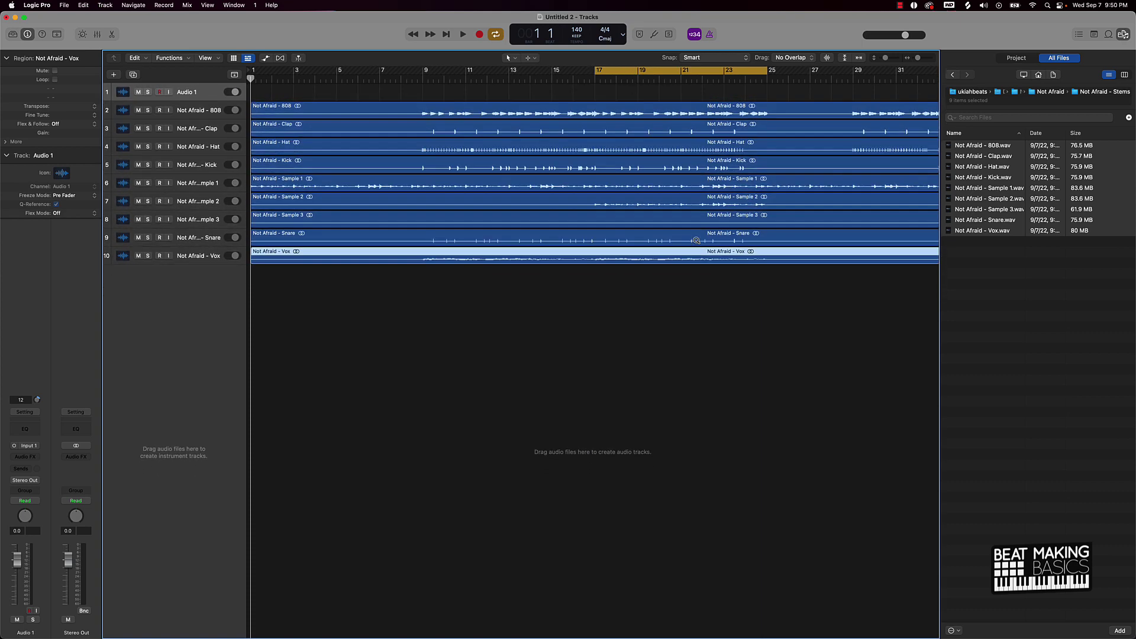
{"action": "scroll", "coordinate": [696, 242], "scroll_direction": "up", "scroll_amount": 3}
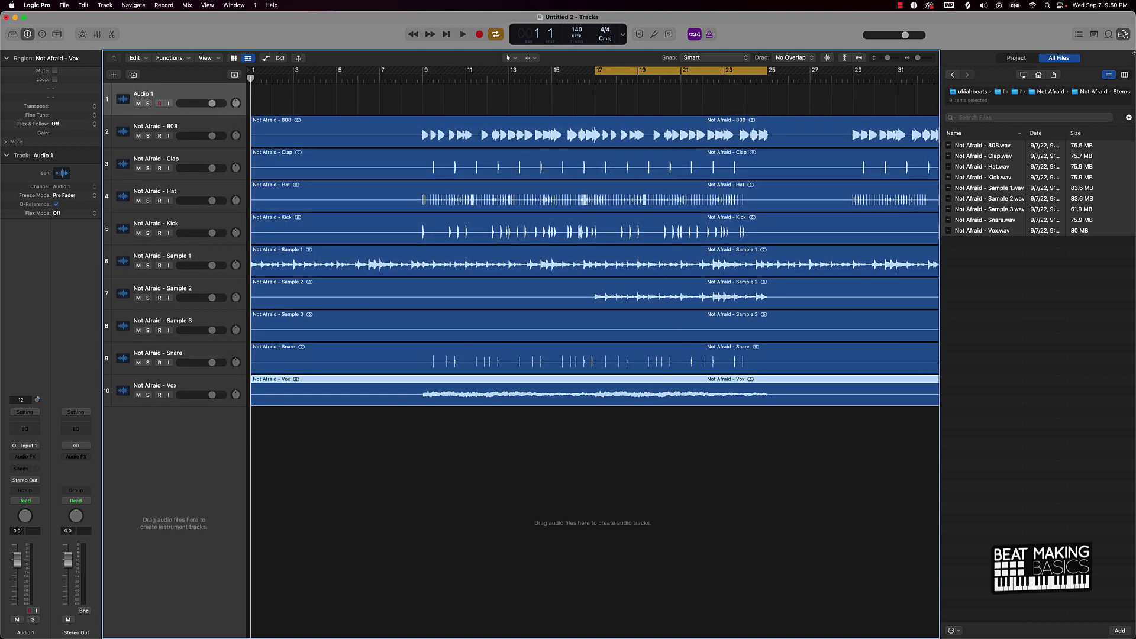
{"action": "left_click", "coordinate": [1124, 32]}
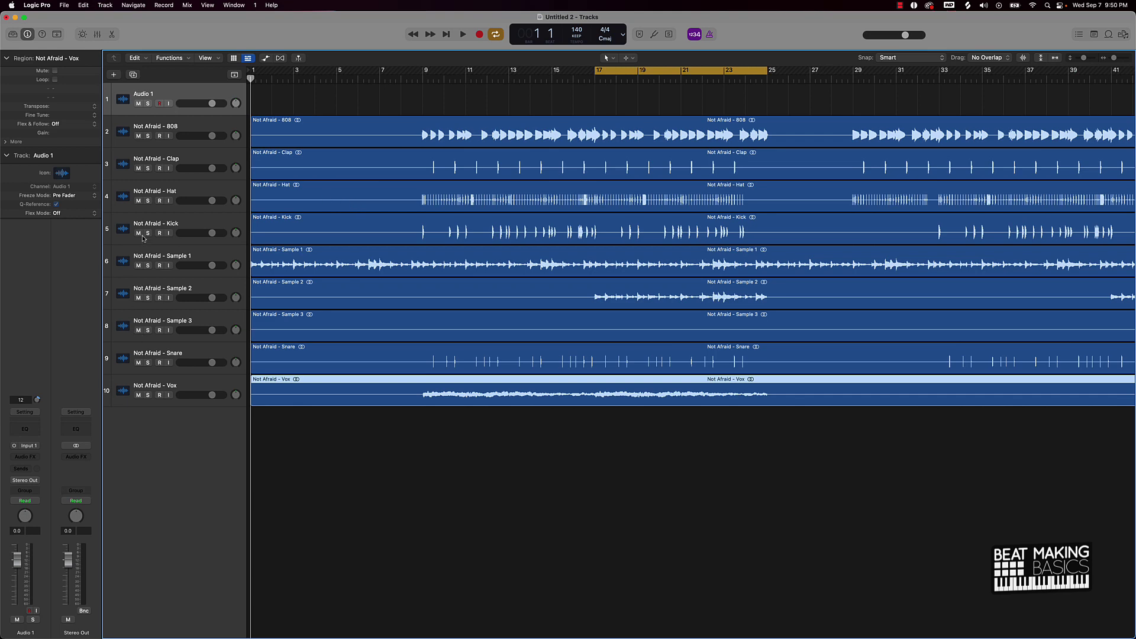
Reorder the tracks so Kick follows 808 and Snare follows Kick, and delete the empty Audio 1 track.
{"action": "left_click_drag", "start_coordinate": [121, 226], "coordinate": [123, 161]}
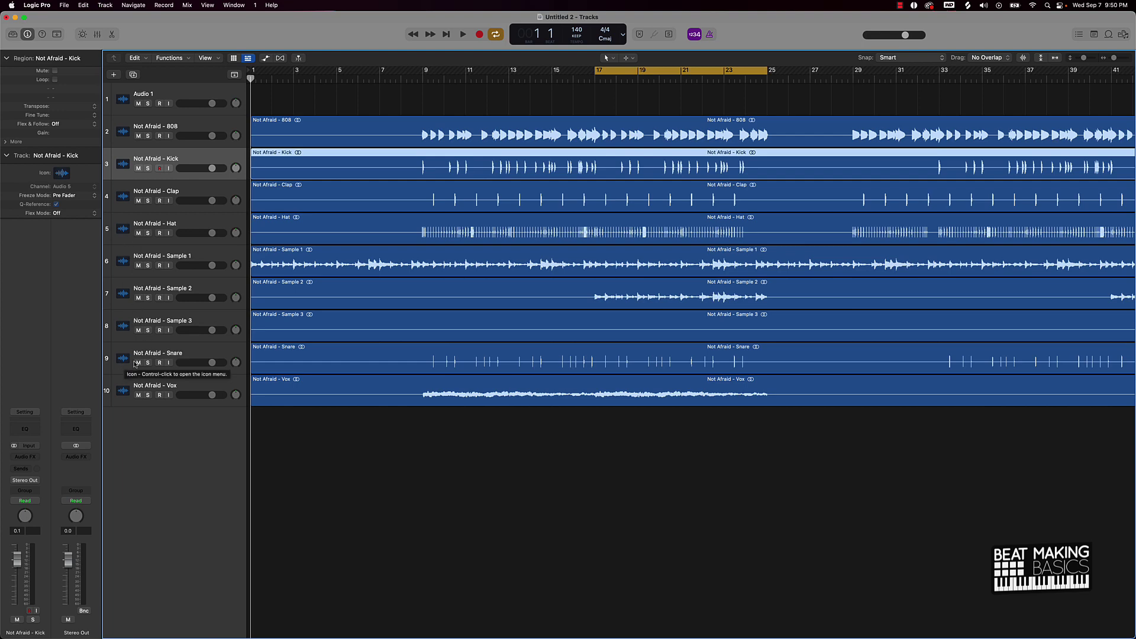
{"action": "left_click_drag", "start_coordinate": [135, 363], "coordinate": [150, 184]}
{"action": "left_click", "coordinate": [316, 445]}
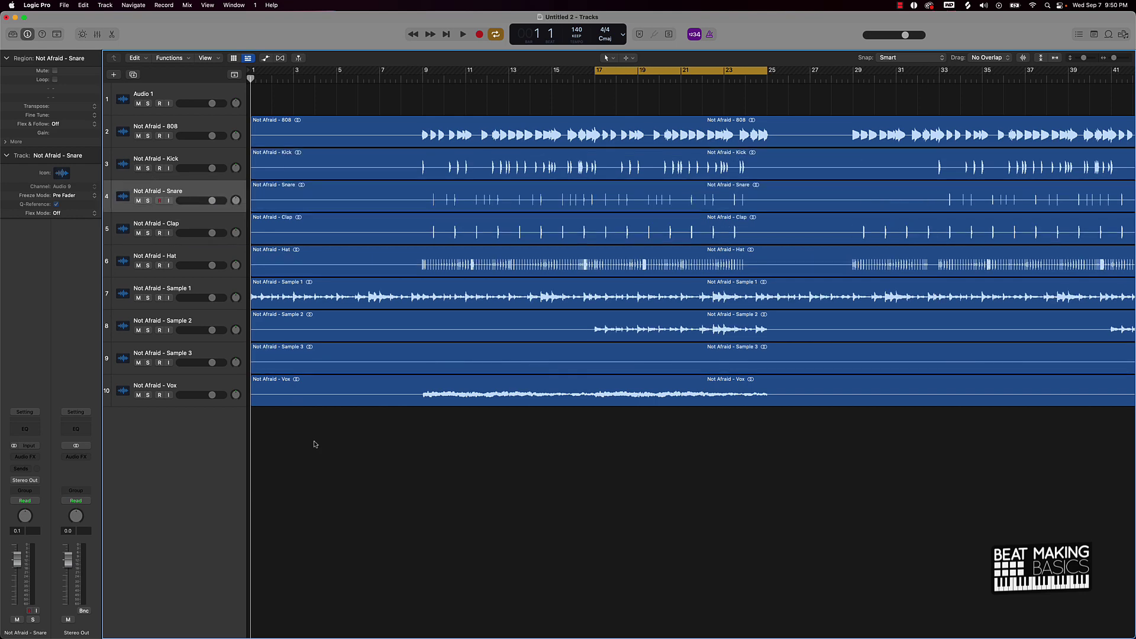
{"action": "left_click", "coordinate": [182, 95]}
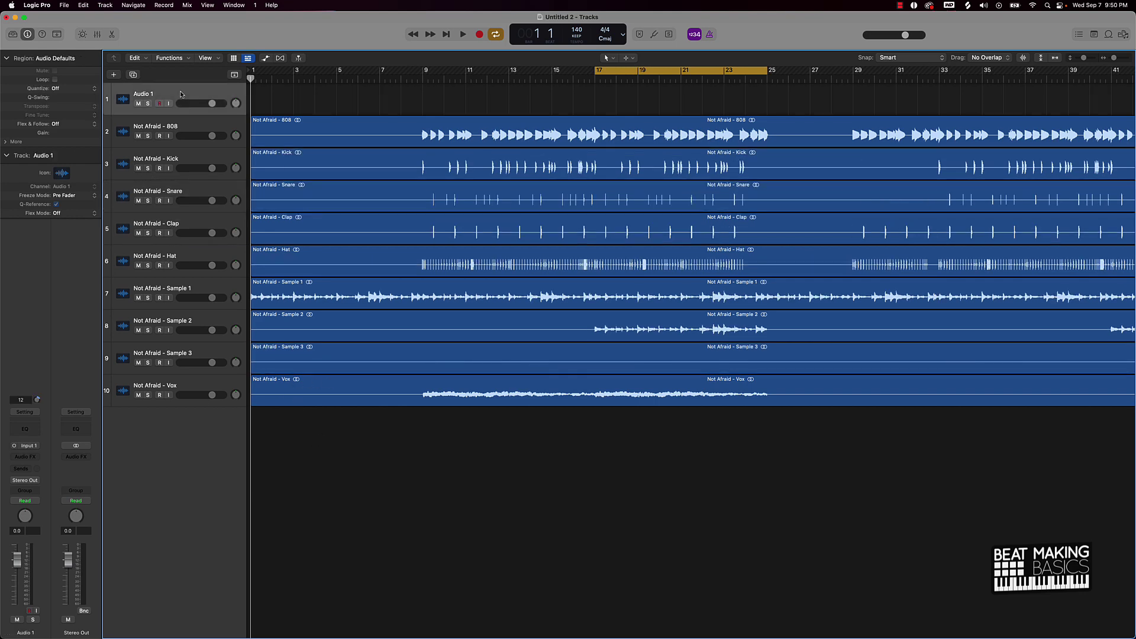
{"action": "key", "text": "super+BackSpace"}
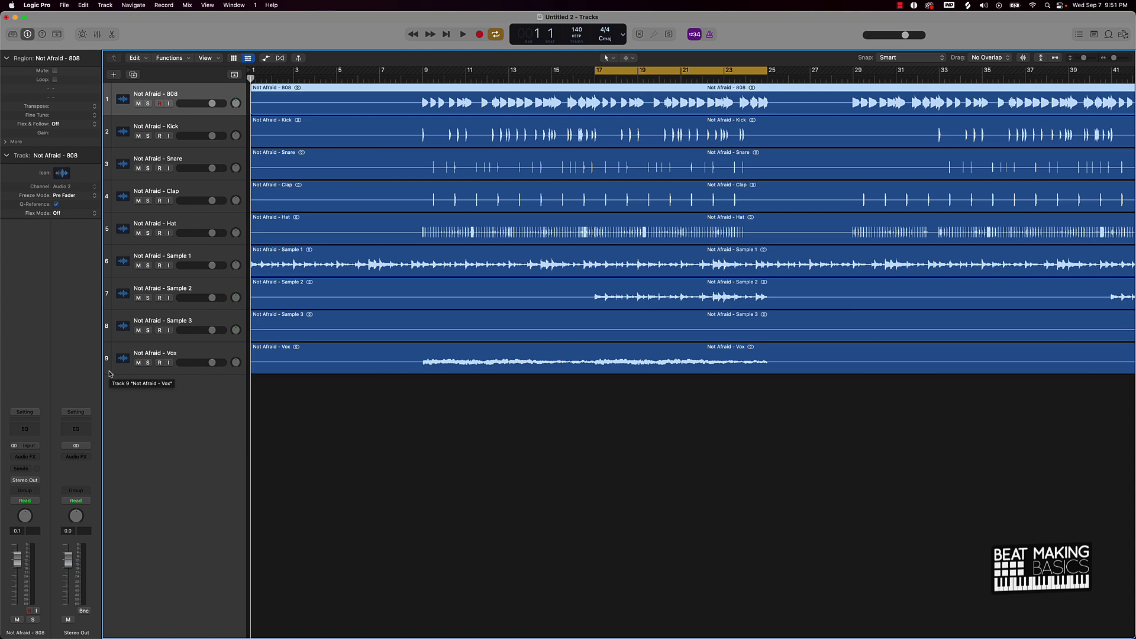
Show the mixer and lower the volume faders of all nine stem channels together to −∞.
{"action": "scroll", "coordinate": [272, 316], "scroll_direction": "up", "scroll_amount": 5}
{"action": "scroll", "coordinate": [273, 316], "scroll_direction": "down", "scroll_amount": 1}
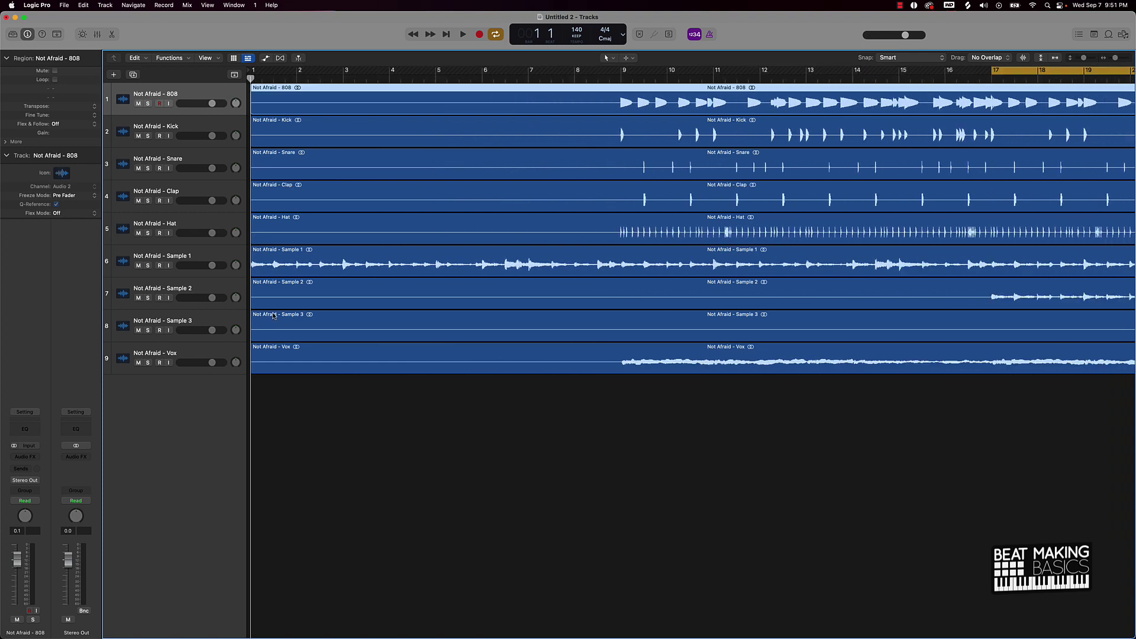
{"action": "scroll", "coordinate": [273, 316], "scroll_direction": "down", "scroll_amount": 2}
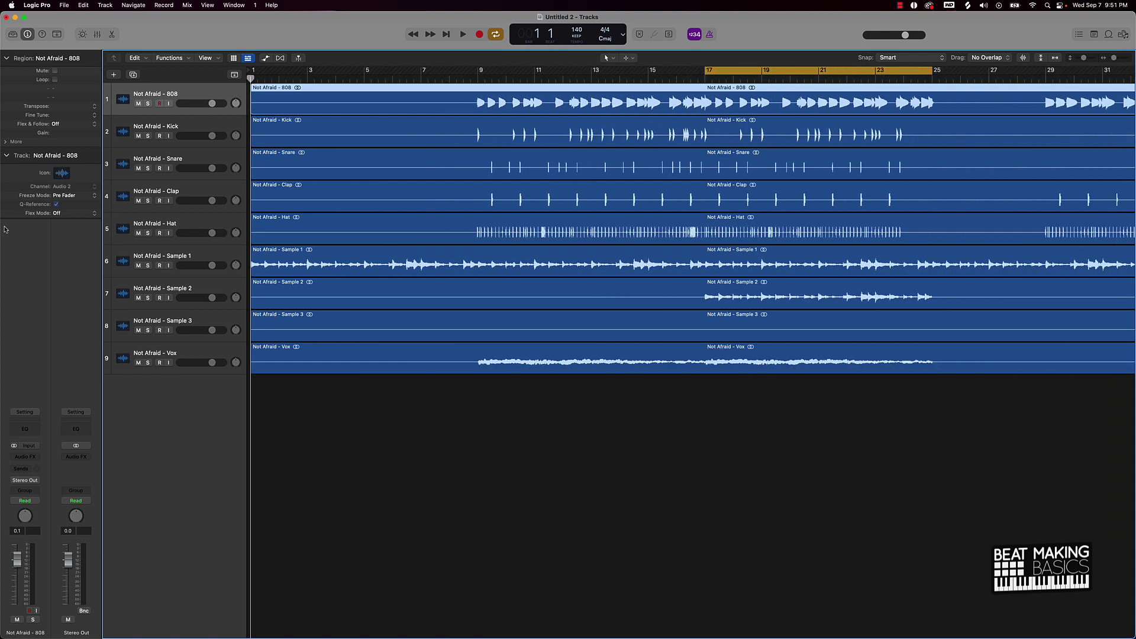
{"action": "left_click", "coordinate": [98, 36]}
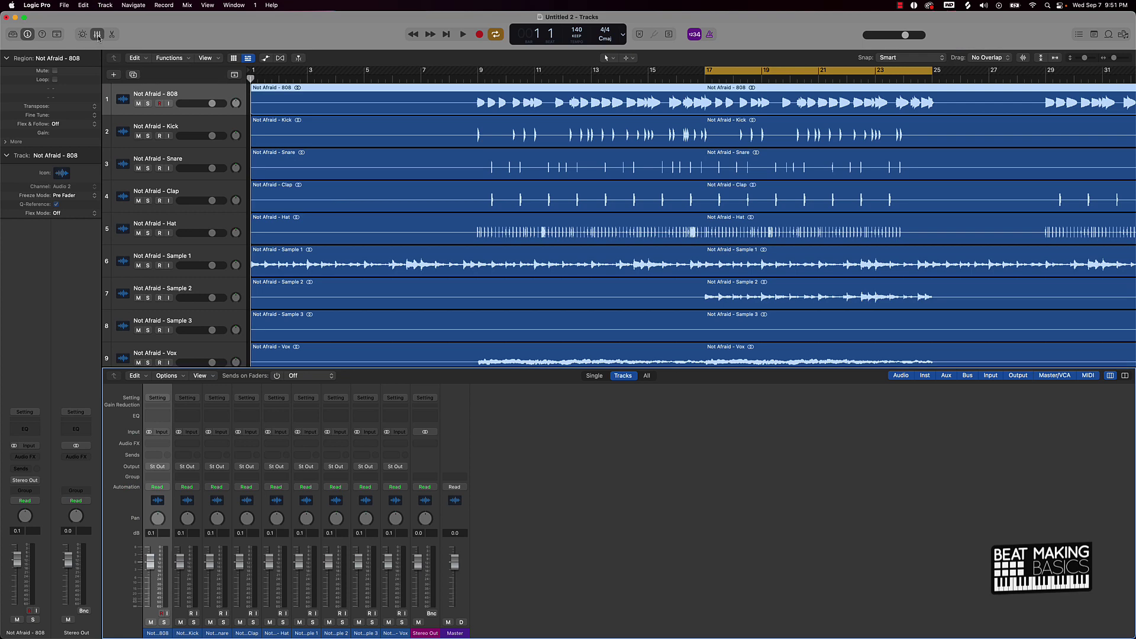
{"action": "left_click_drag", "start_coordinate": [392, 612], "coordinate": [75, 596]}
{"action": "left_click_drag", "start_coordinate": [151, 560], "coordinate": [158, 618]}
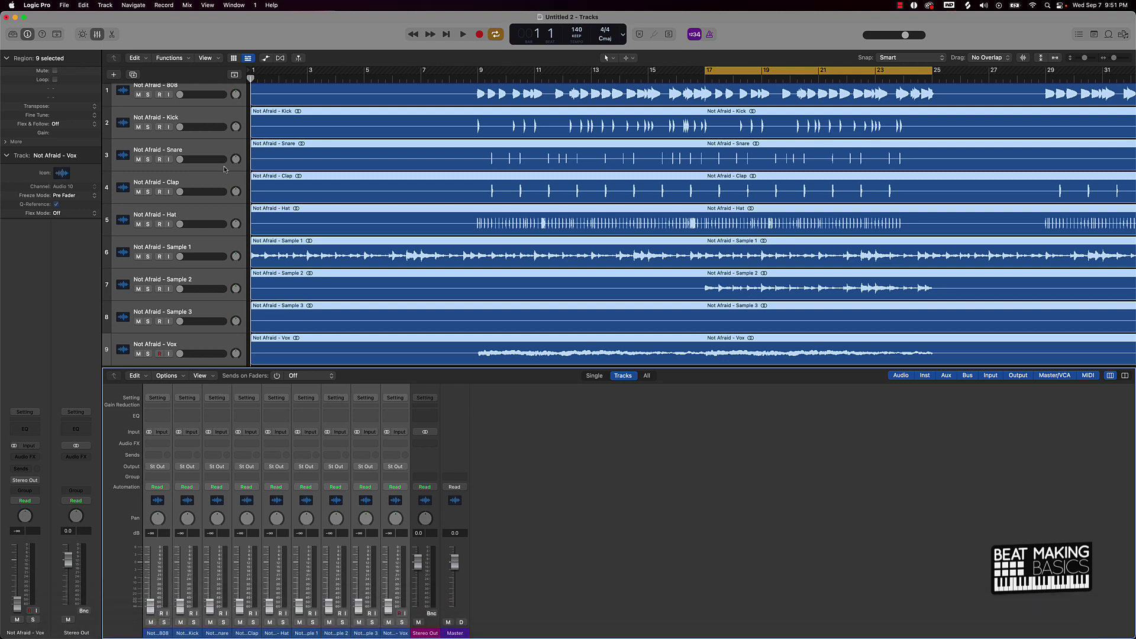
{"action": "scroll", "coordinate": [409, 123], "scroll_direction": "right", "scroll_amount": 5}
{"action": "scroll", "coordinate": [540, 292], "scroll_direction": "down", "scroll_amount": 2}
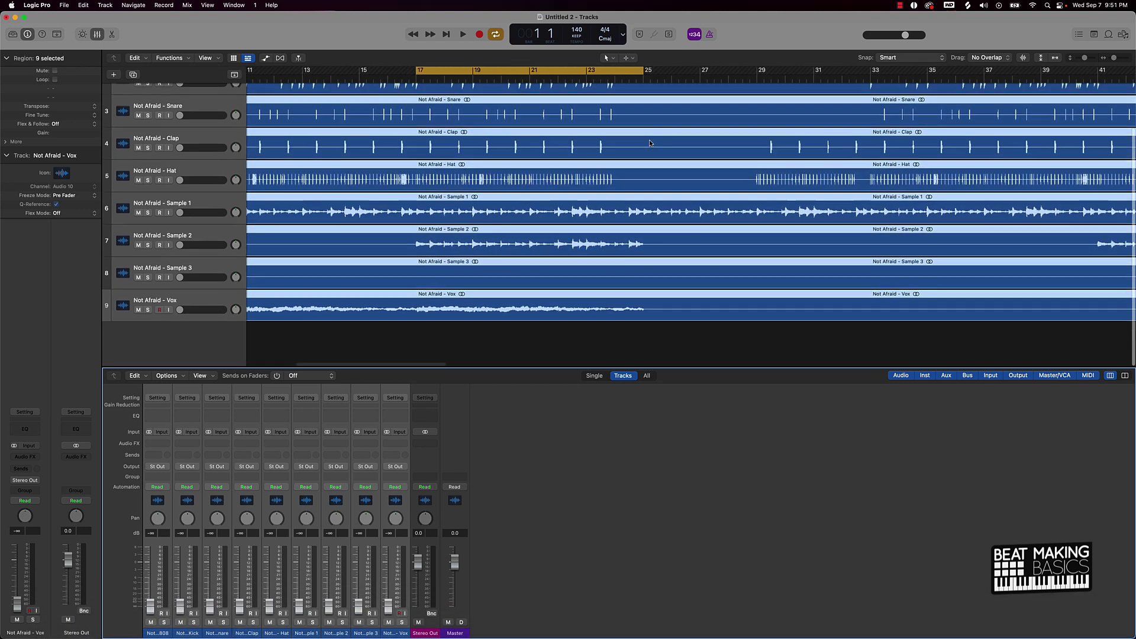
{"action": "left_click", "coordinate": [517, 338]}
{"action": "scroll", "coordinate": [507, 299], "scroll_direction": "up", "scroll_amount": 2}
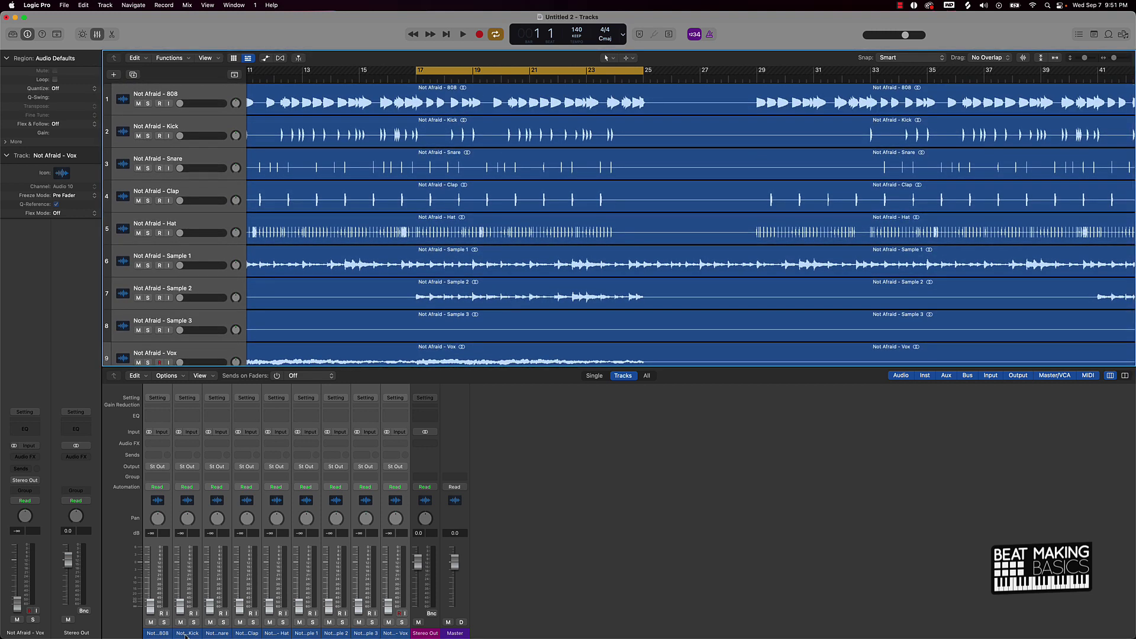
Reset the Kick fader to 0 dB and, while auditioning the cycle range, bring it down to −2.0 dB.
{"action": "left_click", "coordinate": [180, 611]}
{"action": "left_click", "coordinate": [180, 608], "text": "alt"}
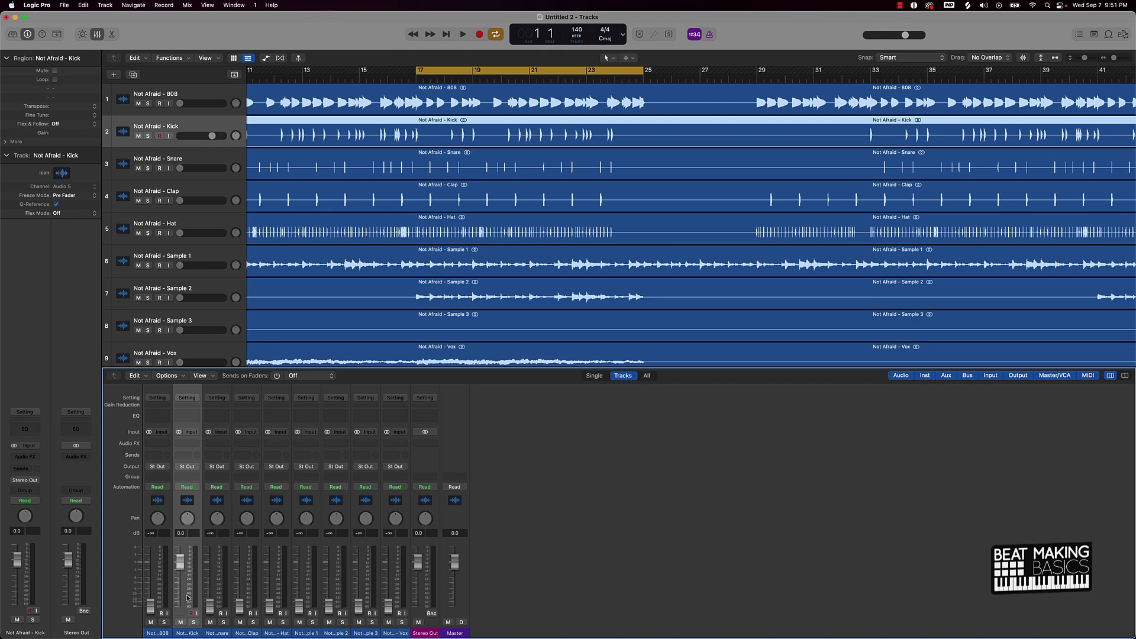
{"action": "key", "text": "space"}
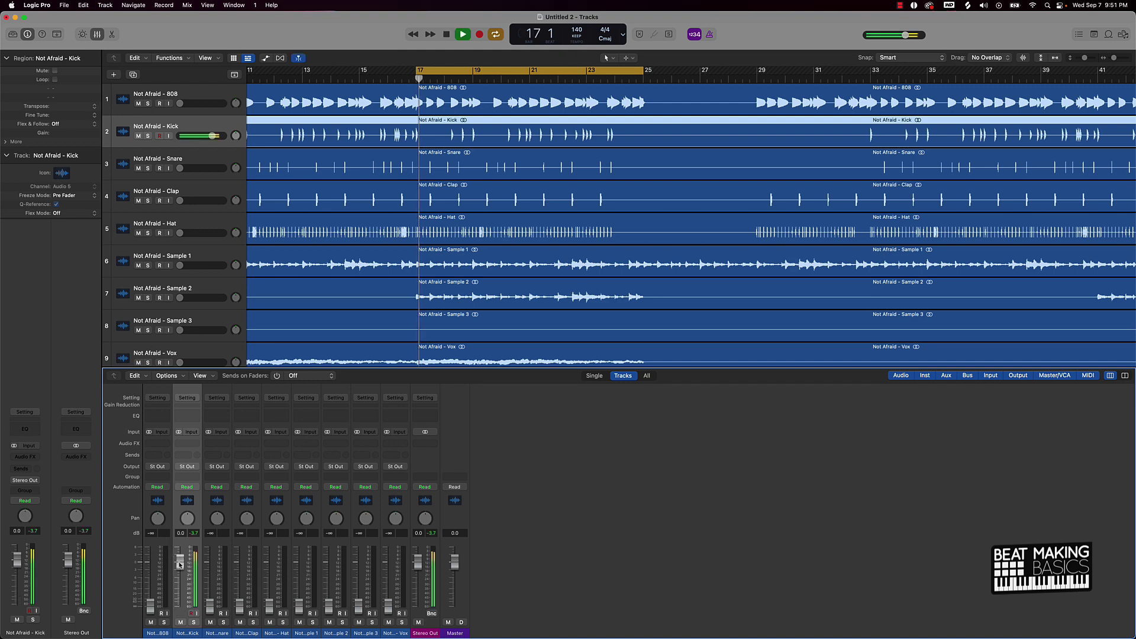
{"action": "left_click_drag", "start_coordinate": [179, 565], "coordinate": [180, 570]}
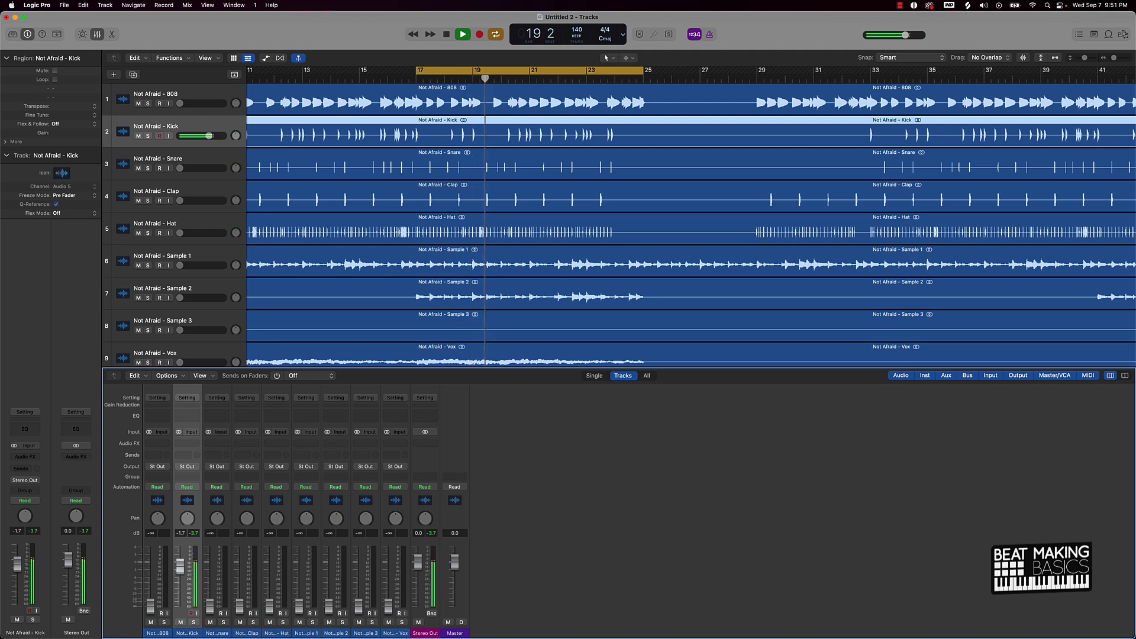
{"action": "key", "text": "space"}
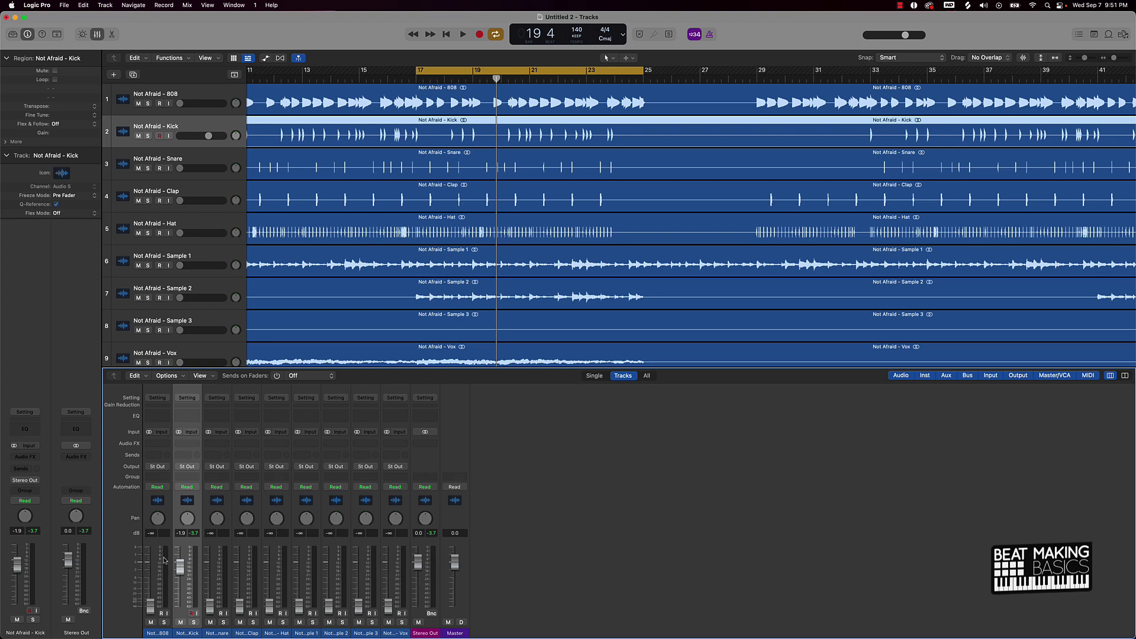
{"action": "left_click_drag", "start_coordinate": [179, 568], "coordinate": [179, 569]}
Bring in the Snare at −5.0 dB and the Clap at −3.0 dB while the cycle range plays.
{"action": "left_click_drag", "start_coordinate": [210, 605], "coordinate": [210, 571]}
{"action": "key", "text": "space"}
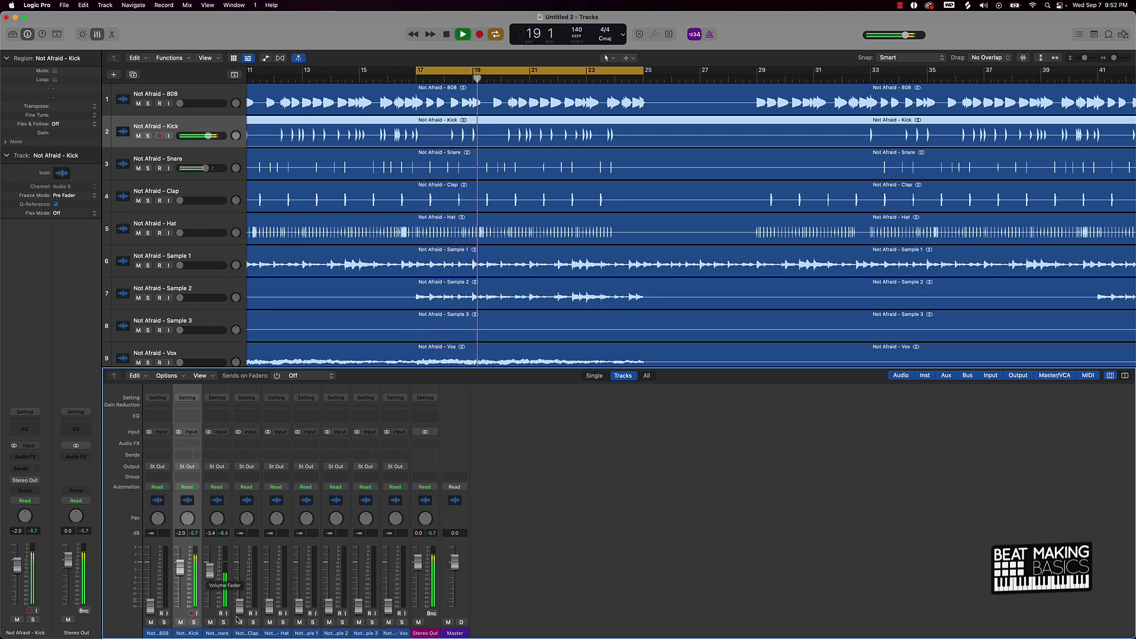
{"action": "left_click_drag", "start_coordinate": [240, 605], "coordinate": [239, 569]}
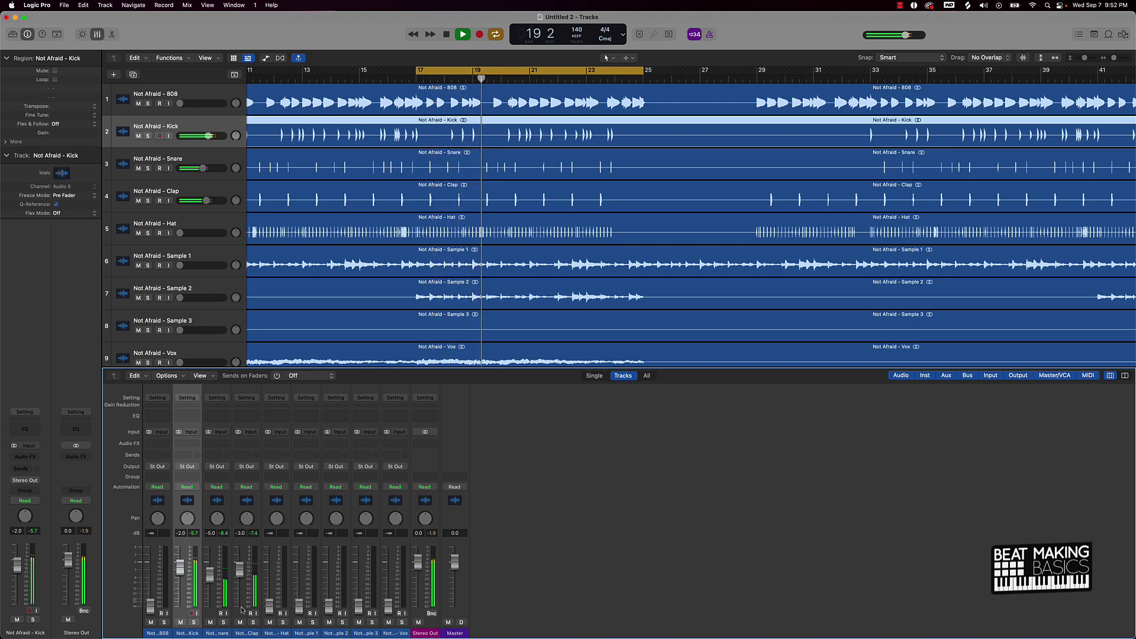
Lower the Snare to −7.0 dB and the Clap to −5.7 dB, and raise the Kick to −1.6 dB during playback.
{"action": "left_click_drag", "start_coordinate": [241, 614], "coordinate": [213, 614]}
{"action": "left_click_drag", "start_coordinate": [210, 574], "coordinate": [210, 580]}
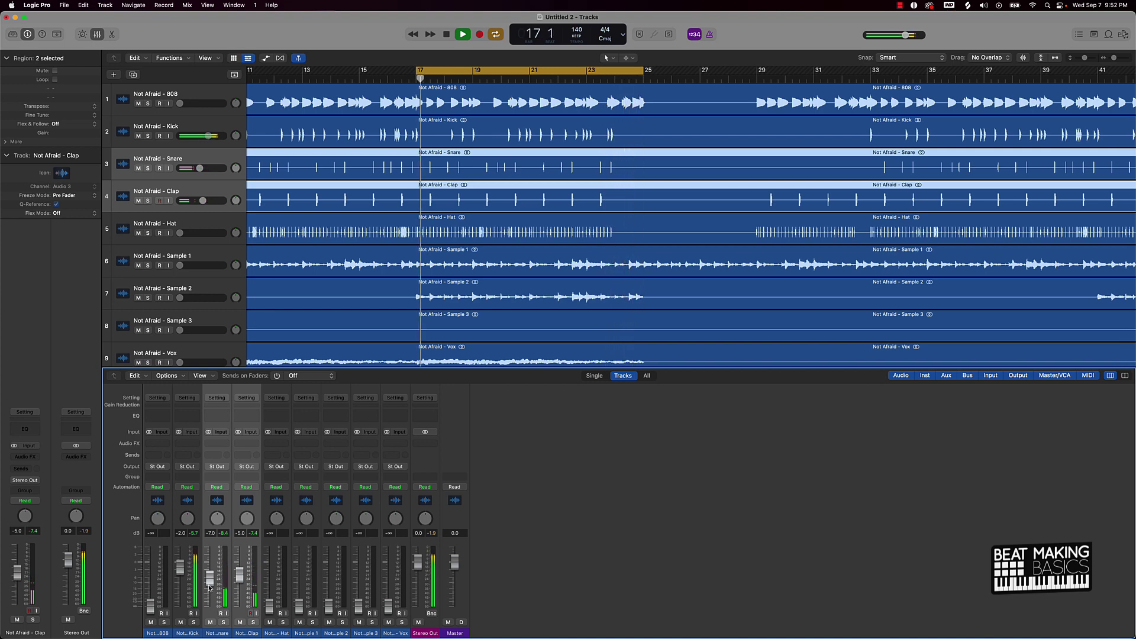
{"action": "left_click_drag", "start_coordinate": [209, 585], "coordinate": [209, 582]}
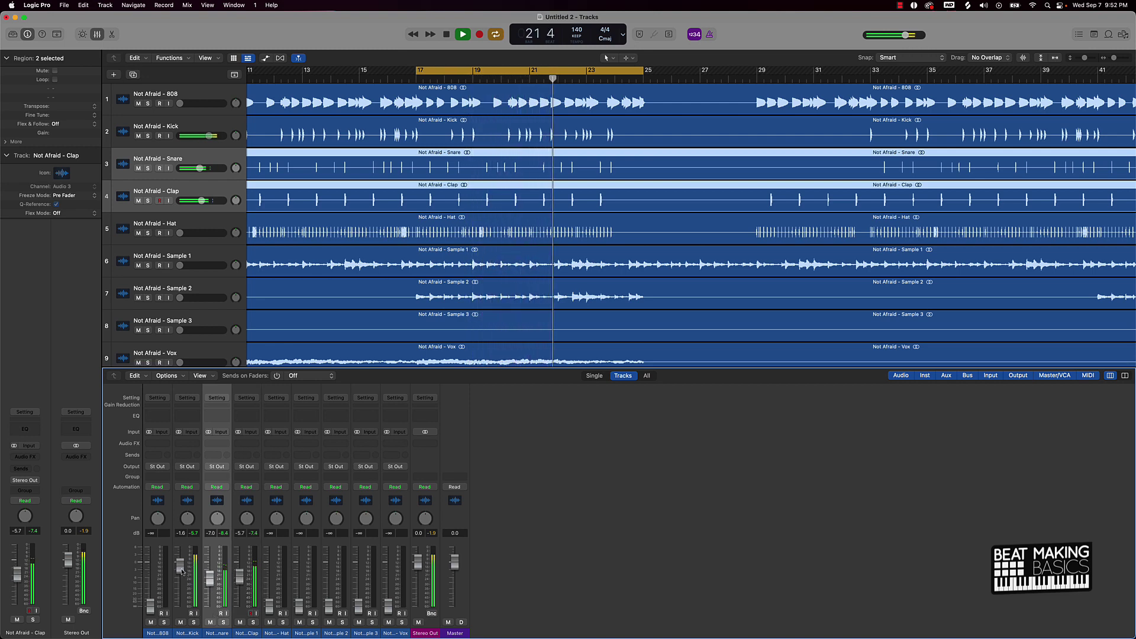
{"action": "key", "text": "space"}
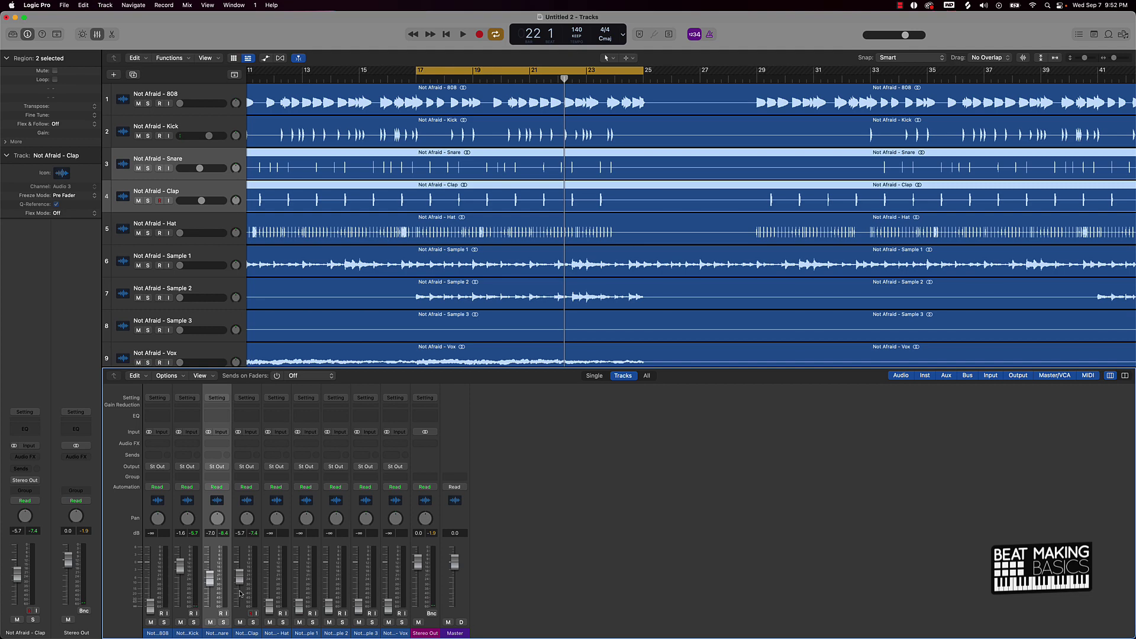
Lower the Snare and Clap together to −8.6 dB and −7.3 dB, and bring in the Hat at −7.6 dB.
{"action": "left_click", "coordinate": [242, 613]}
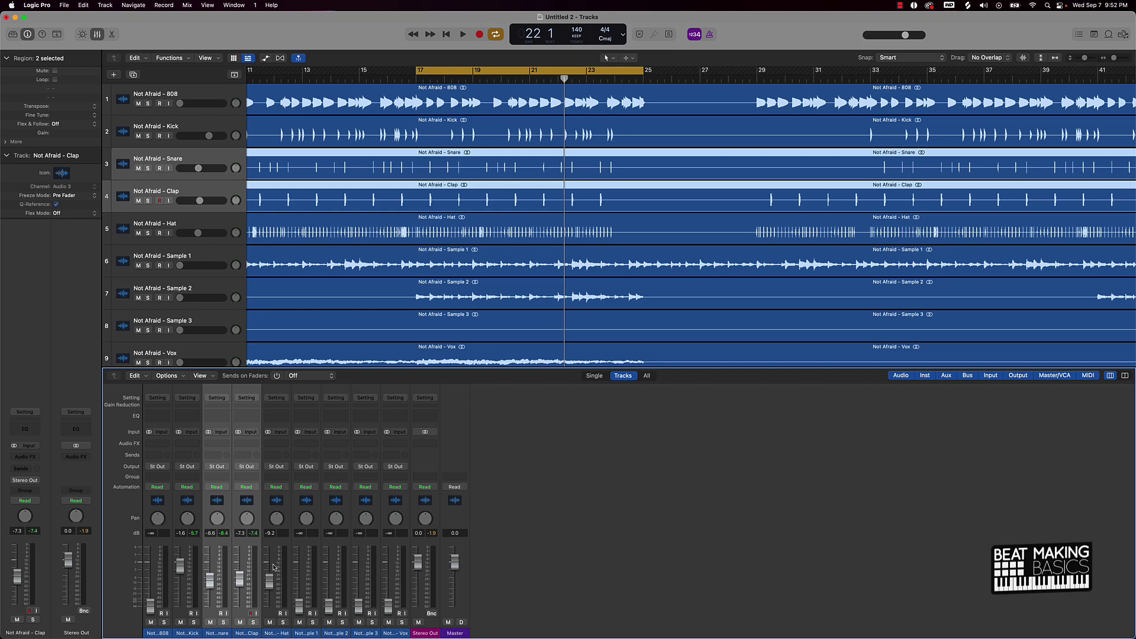
{"action": "key", "text": "space"}
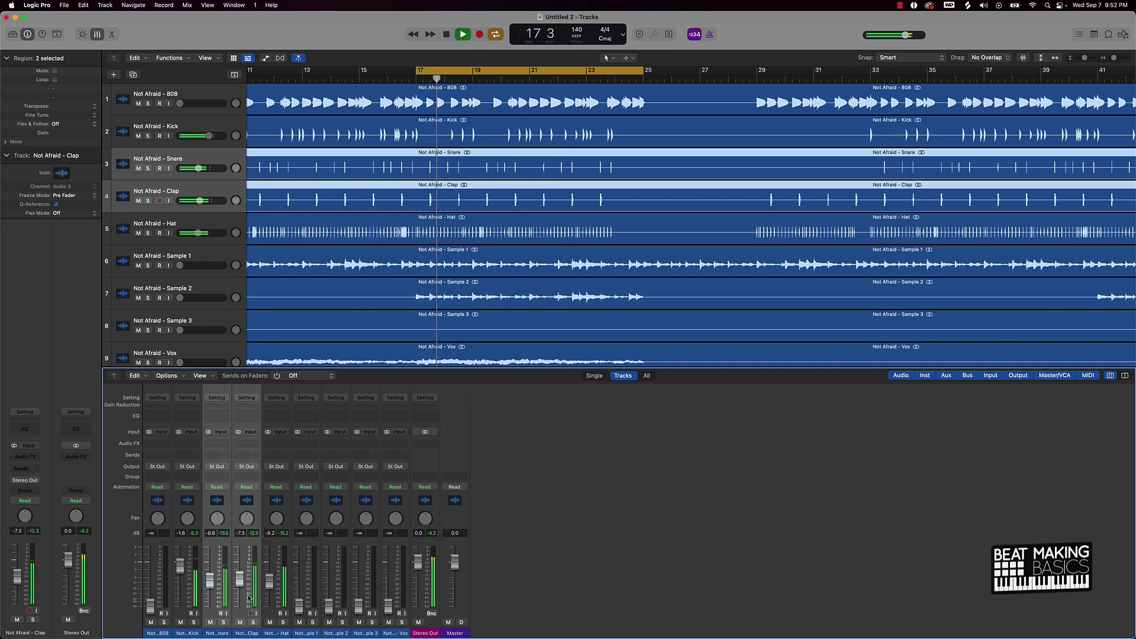
{"action": "left_click_drag", "start_coordinate": [266, 591], "coordinate": [269, 582]}
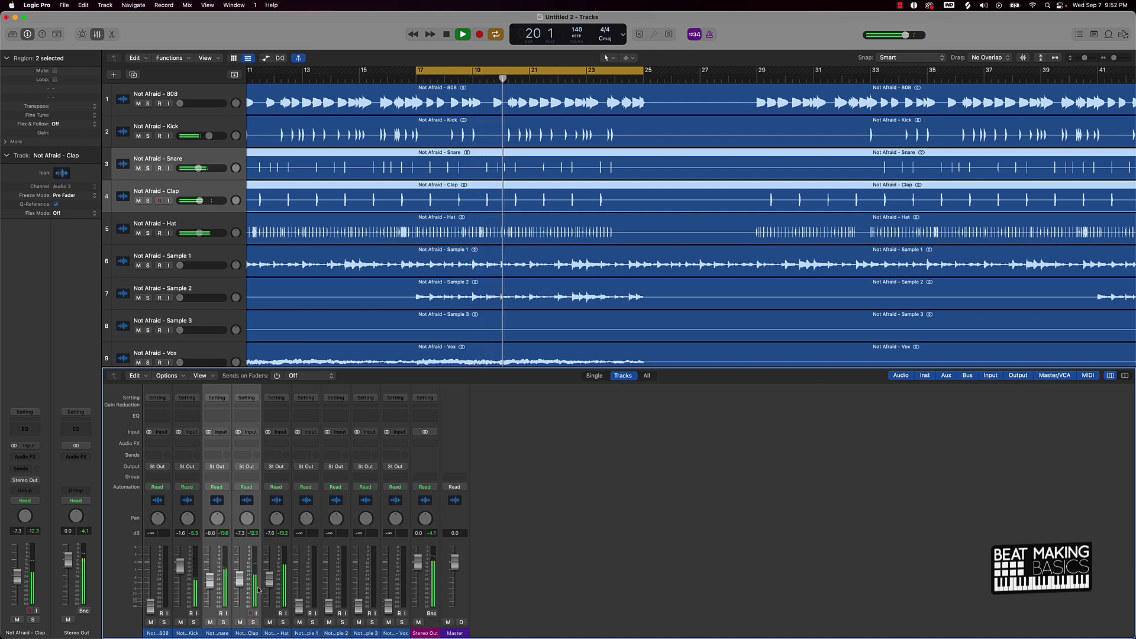
Bring in the 808 at −8.6 dB and lower the Hat to −9.2 dB while the cycle range plays.
{"action": "key", "text": "space"}
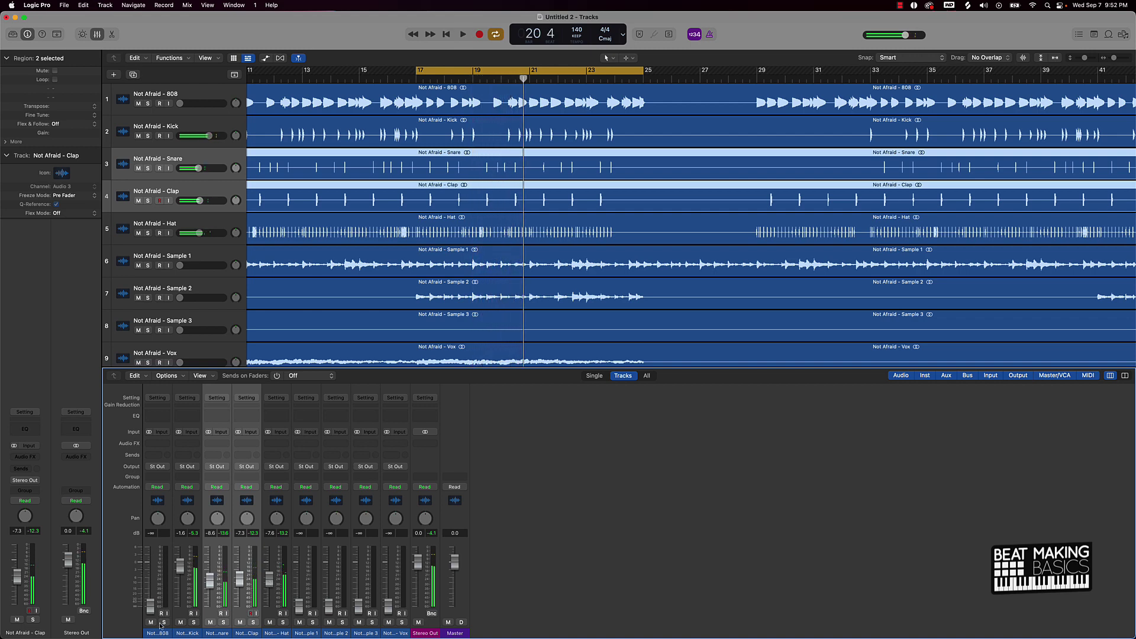
{"action": "key", "text": "space"}
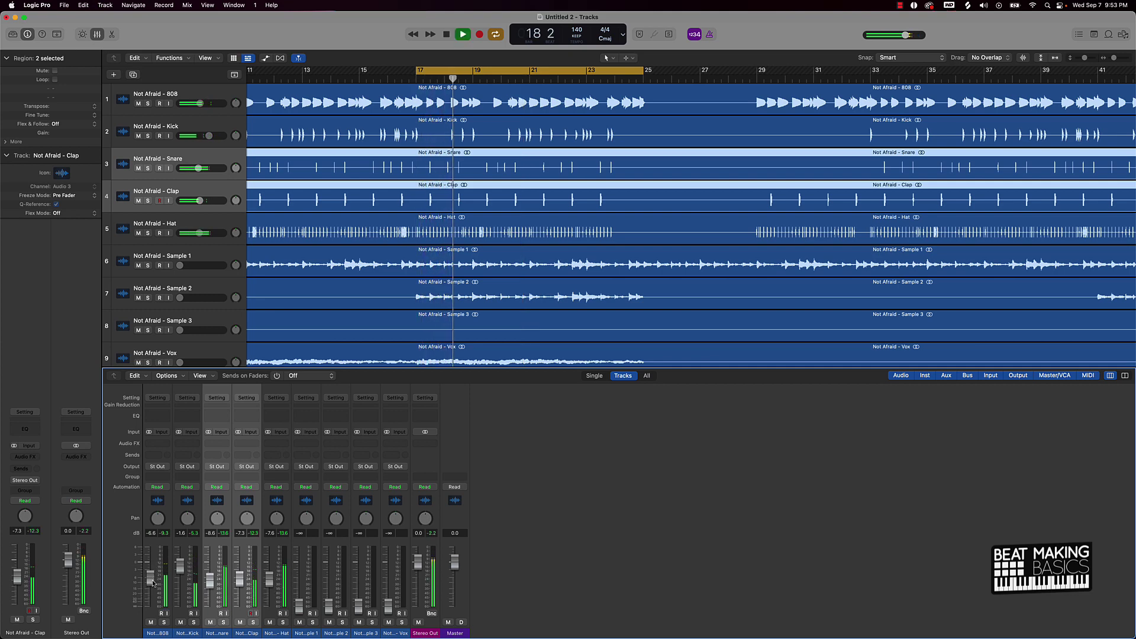
{"action": "left_click_drag", "start_coordinate": [151, 577], "coordinate": [151, 581]}
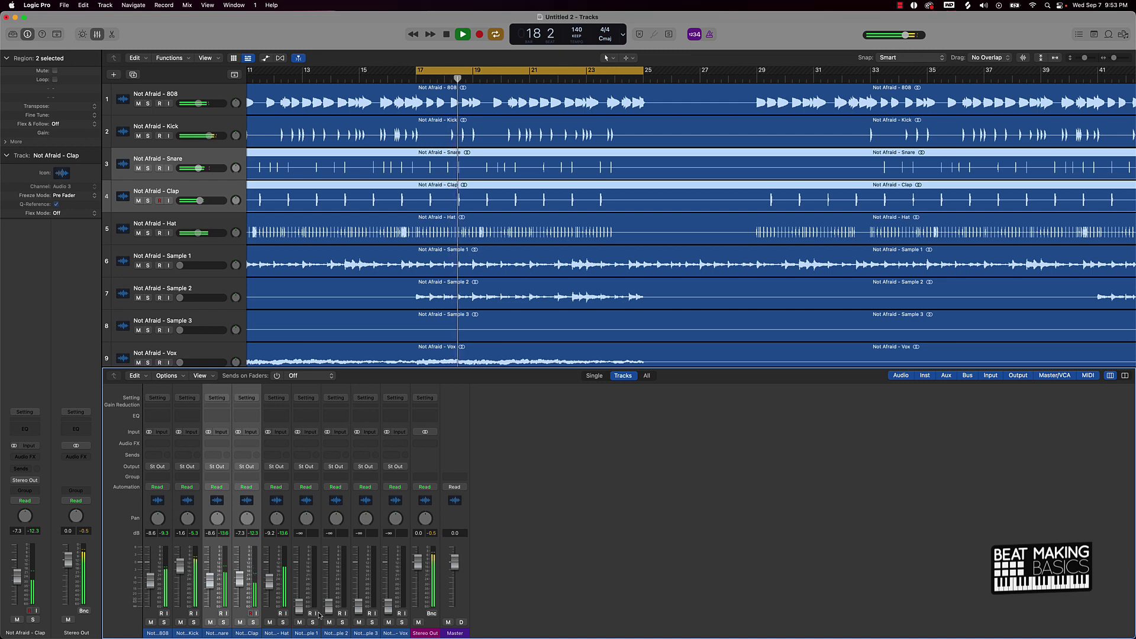
During playback, bring in Sample 1 at −12.6 dB, Sample 2 at −14.8 dB and the Vox at −13.2 dB.
{"action": "key", "text": "space"}
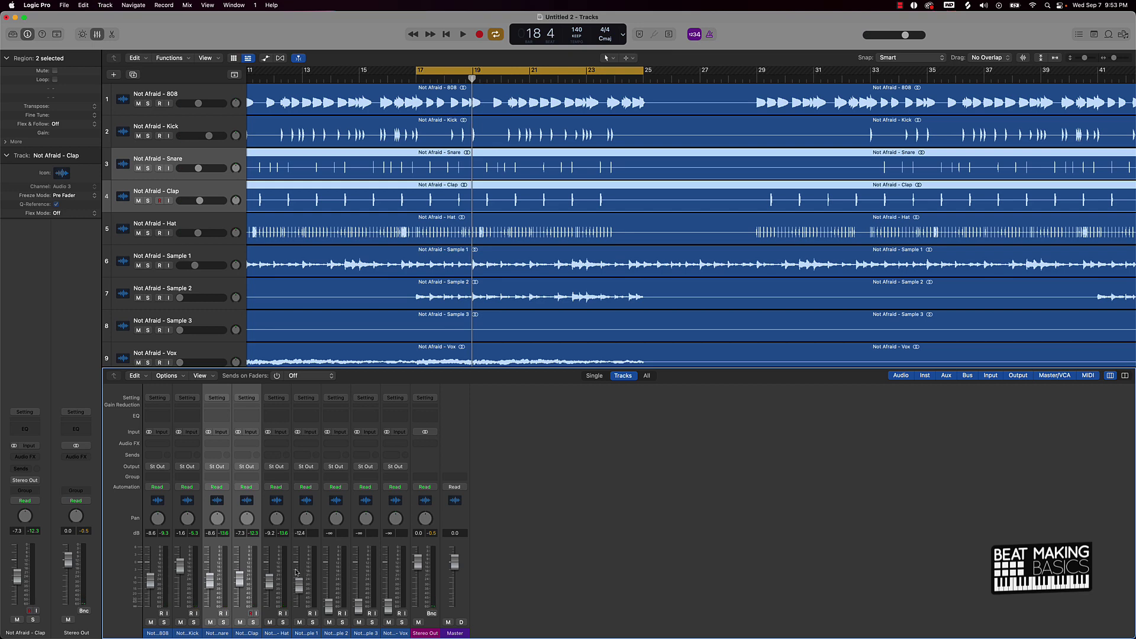
{"action": "key", "text": "space"}
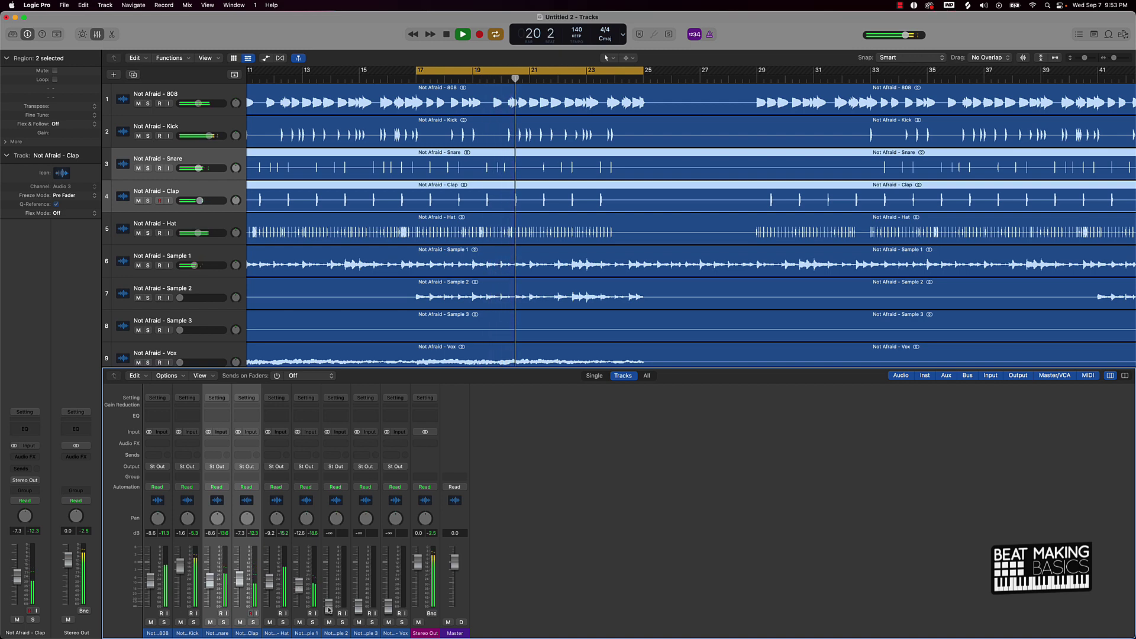
{"action": "left_click_drag", "start_coordinate": [329, 610], "coordinate": [329, 593]}
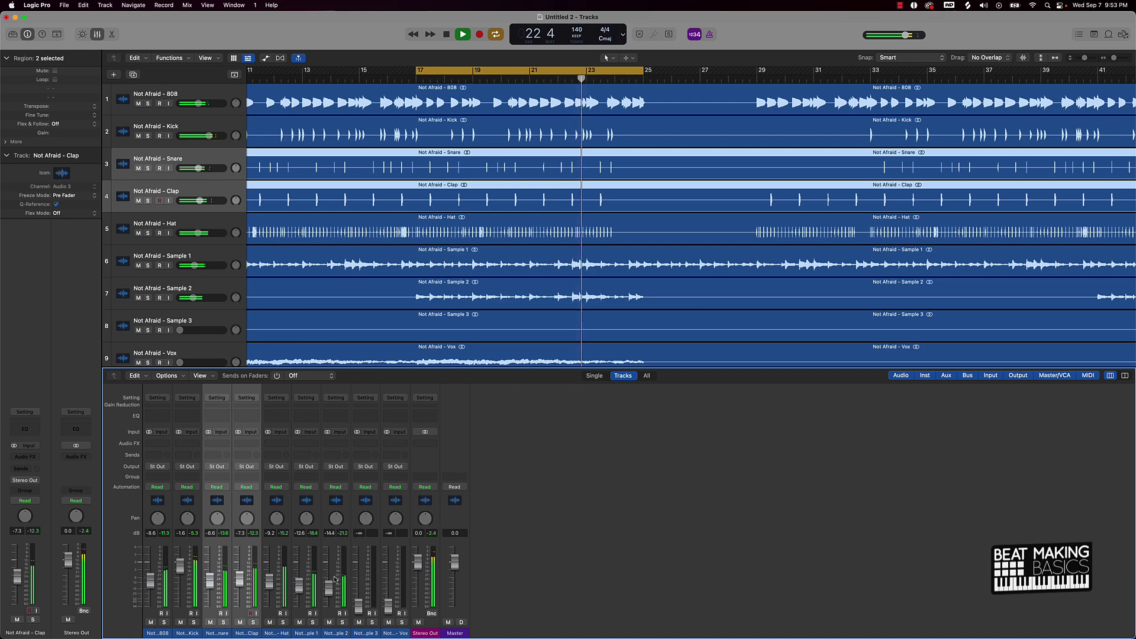
{"action": "left_click_drag", "start_coordinate": [329, 588], "coordinate": [389, 586]}
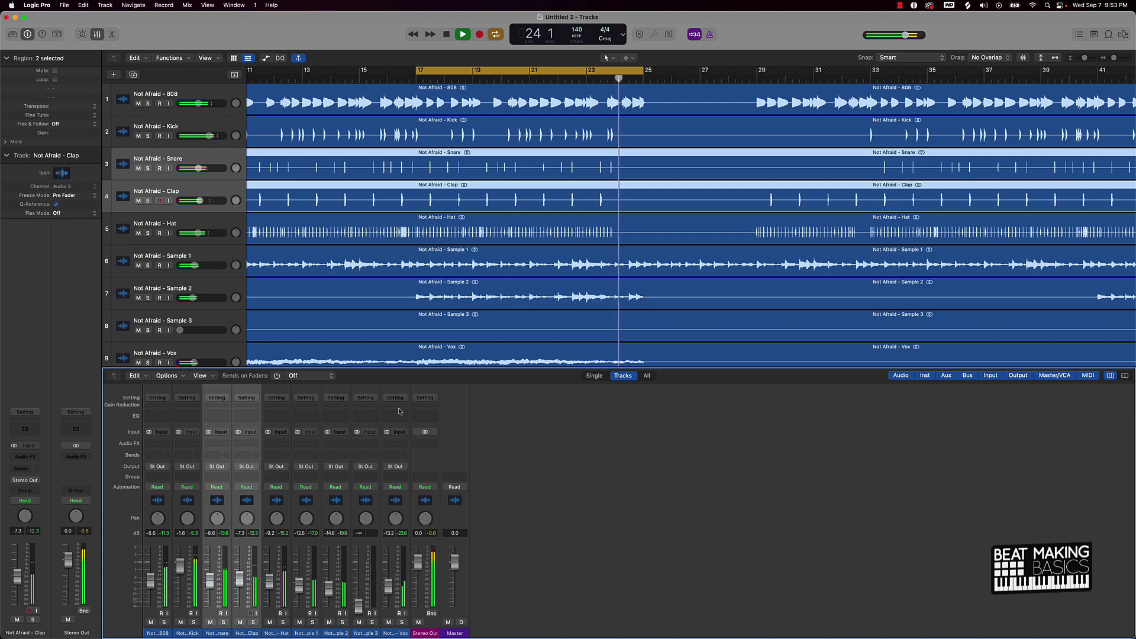
{"action": "key", "text": "space"}
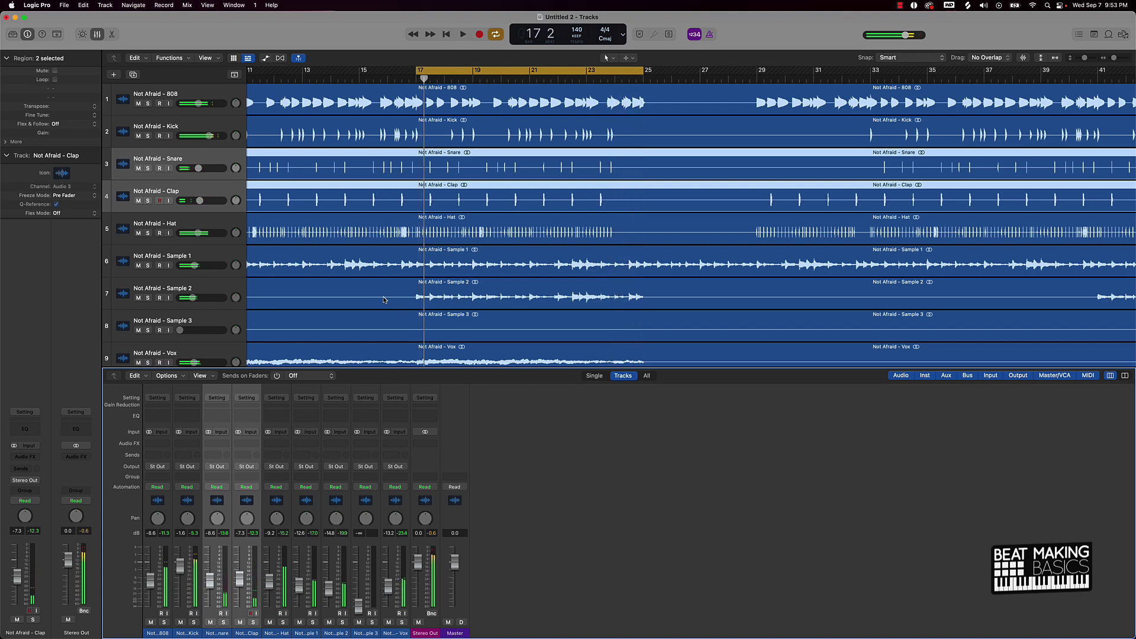
Move the cycle range to bars 121–129, where the Sample 3 part plays.
{"action": "scroll", "coordinate": [528, 121], "scroll_direction": "down", "scroll_amount": 6}
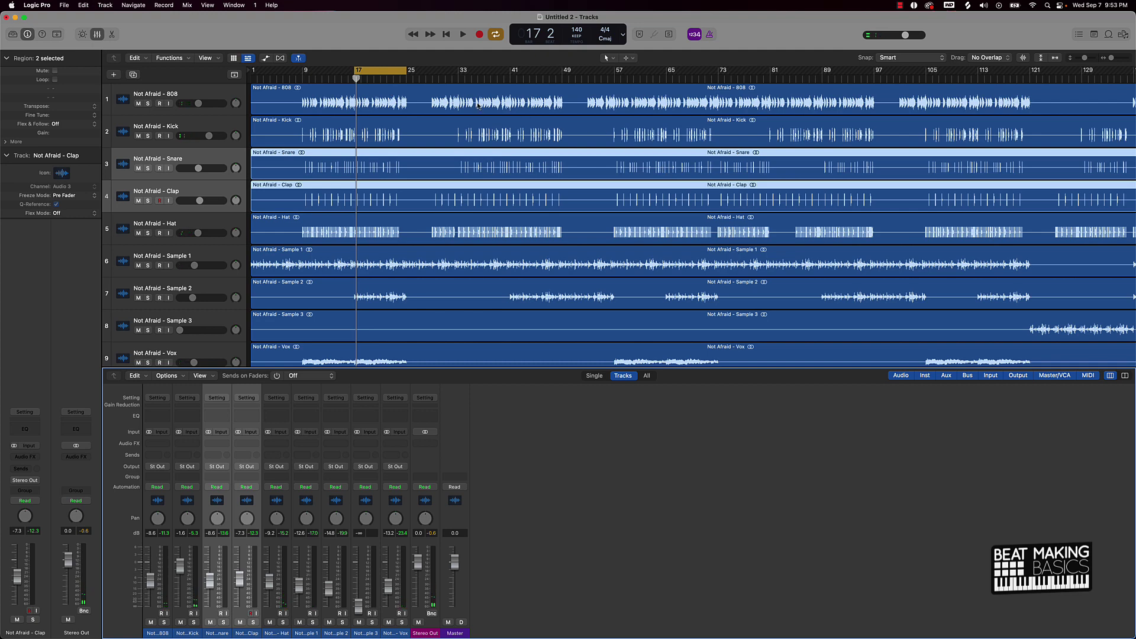
{"action": "left_click_drag", "start_coordinate": [369, 73], "coordinate": [1052, 77]}
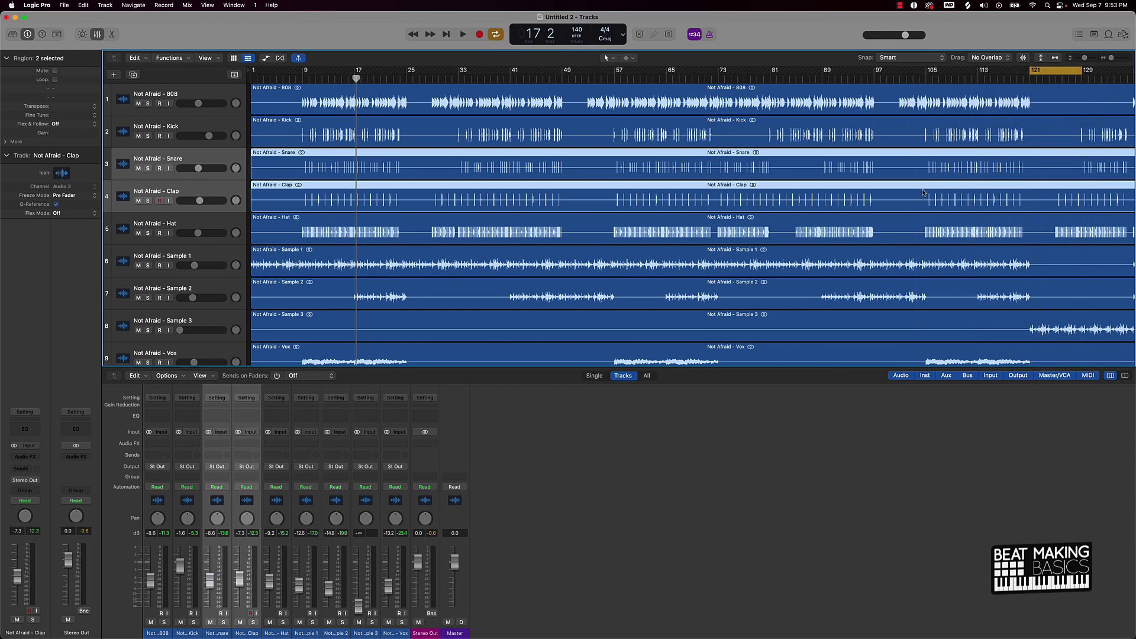
{"action": "scroll", "coordinate": [903, 190], "scroll_direction": "right", "scroll_amount": 5}
{"action": "scroll", "coordinate": [903, 190], "scroll_direction": "right", "scroll_amount": 3}
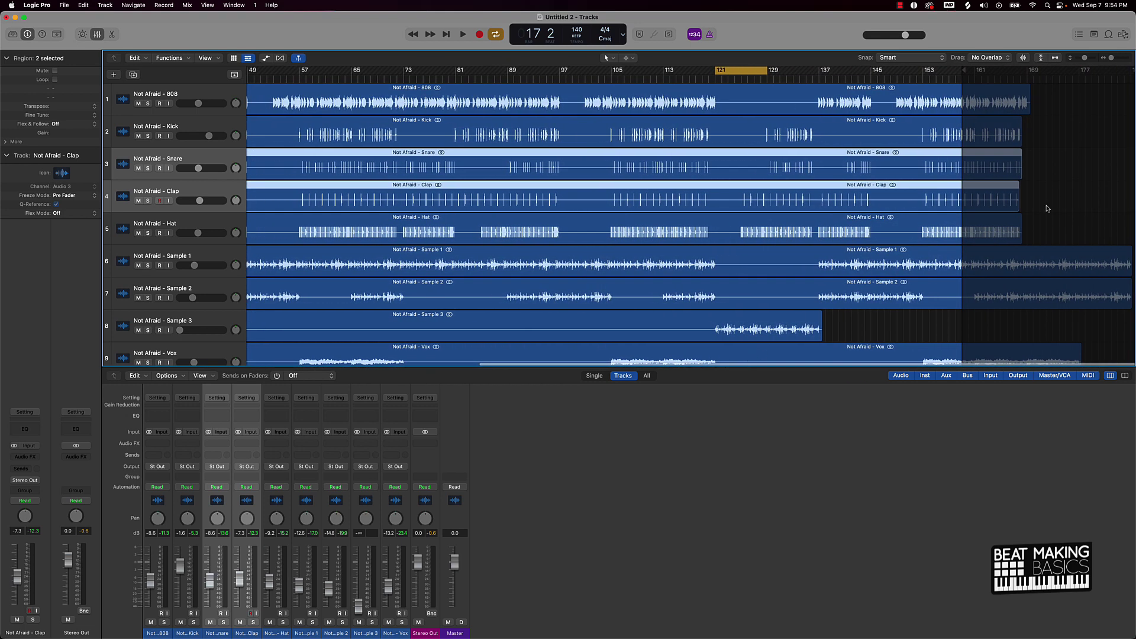
{"action": "left_click_drag", "start_coordinate": [963, 70], "coordinate": [1107, 75]}
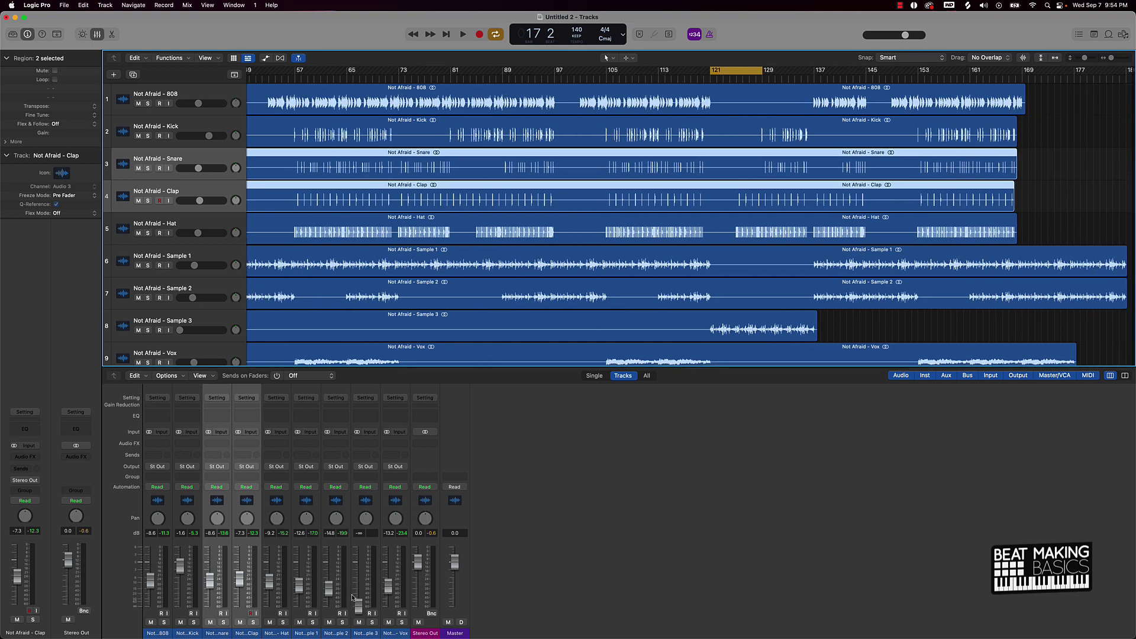
Bring in Sample 3 at −14.4 dB and raise the Kick, Snare and Clap to −0.8, −7.7 and −6.4 dB, finishing with the cycle off.
{"action": "key", "text": "space"}
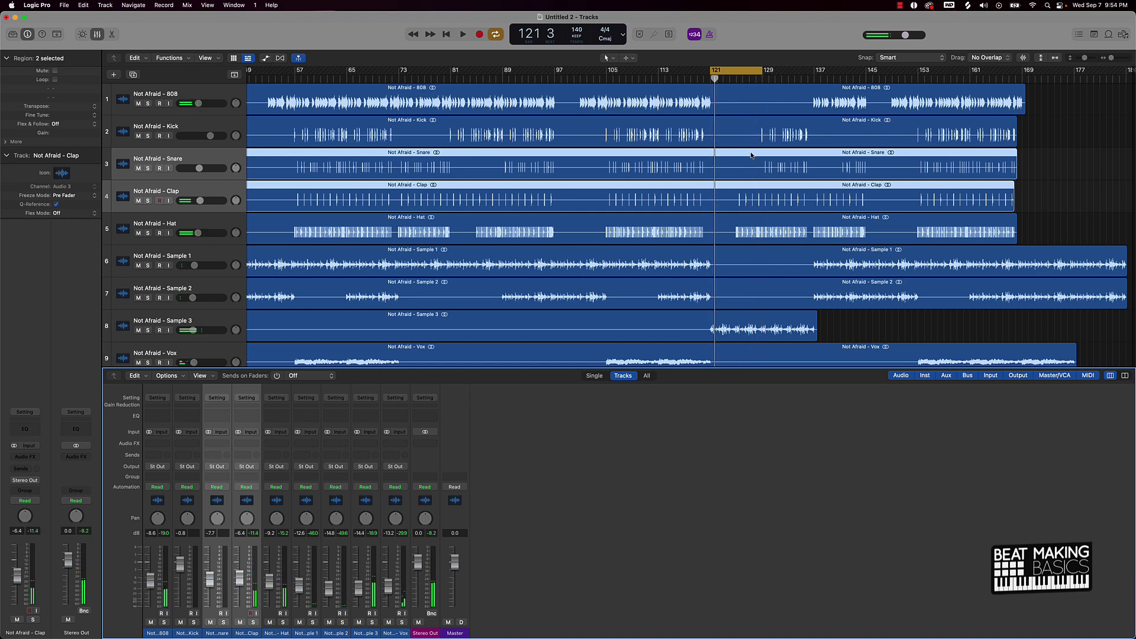
{"action": "left_click", "coordinate": [742, 72]}
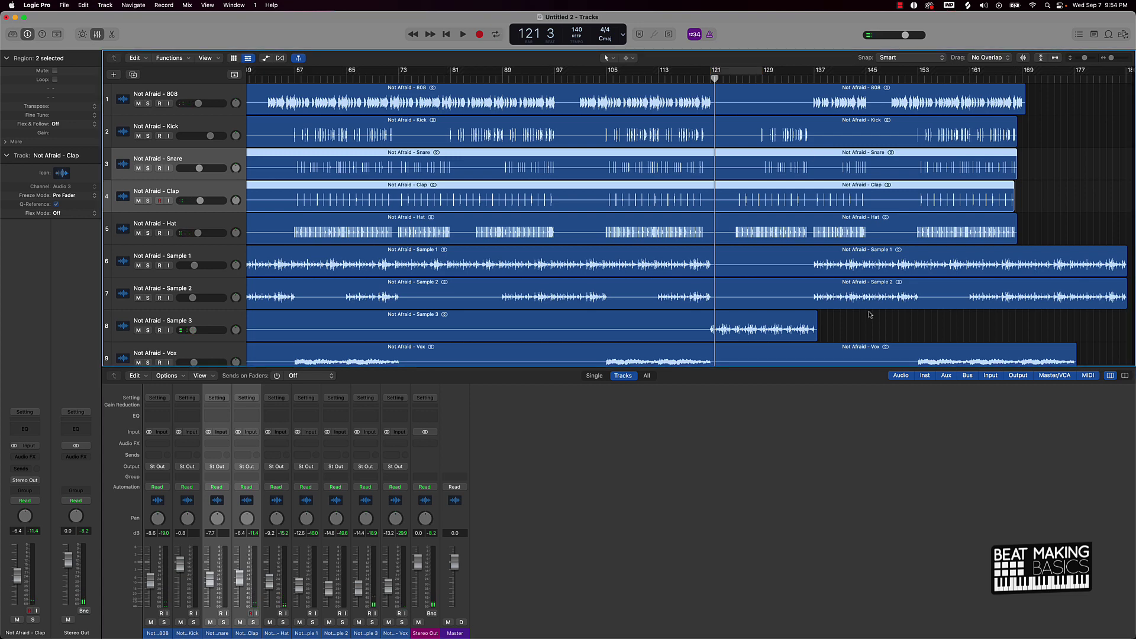
{"action": "left_click", "coordinate": [865, 325]}
Return the playhead to the project start and save the project as "Not Afraid - Mix".
{"action": "key", "text": "Return"}
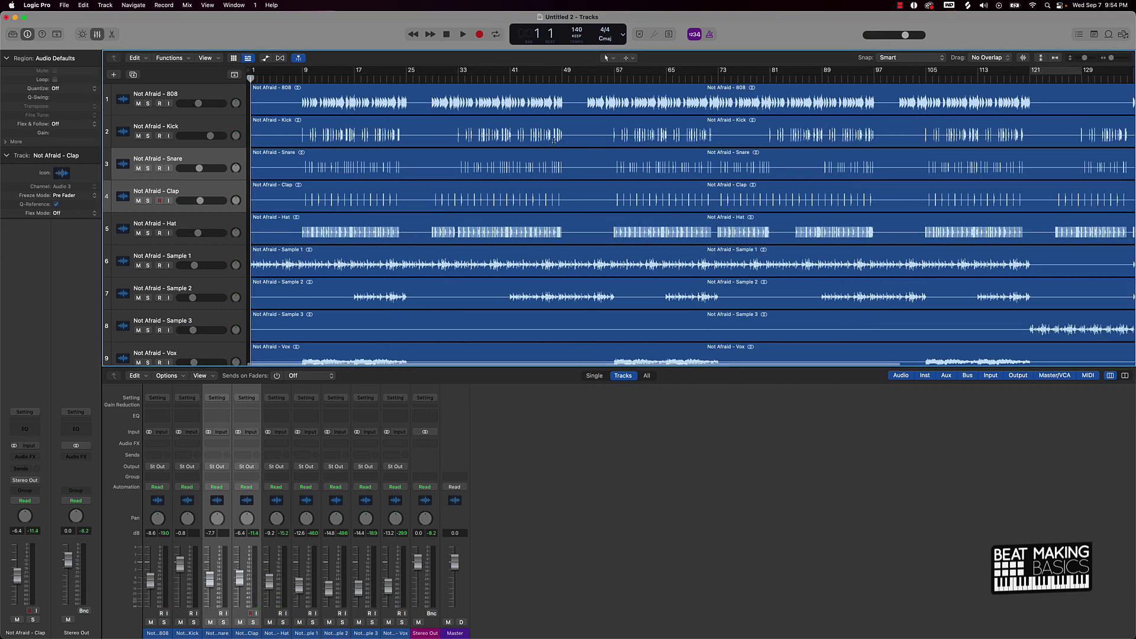
{"action": "key", "text": "super+s"}
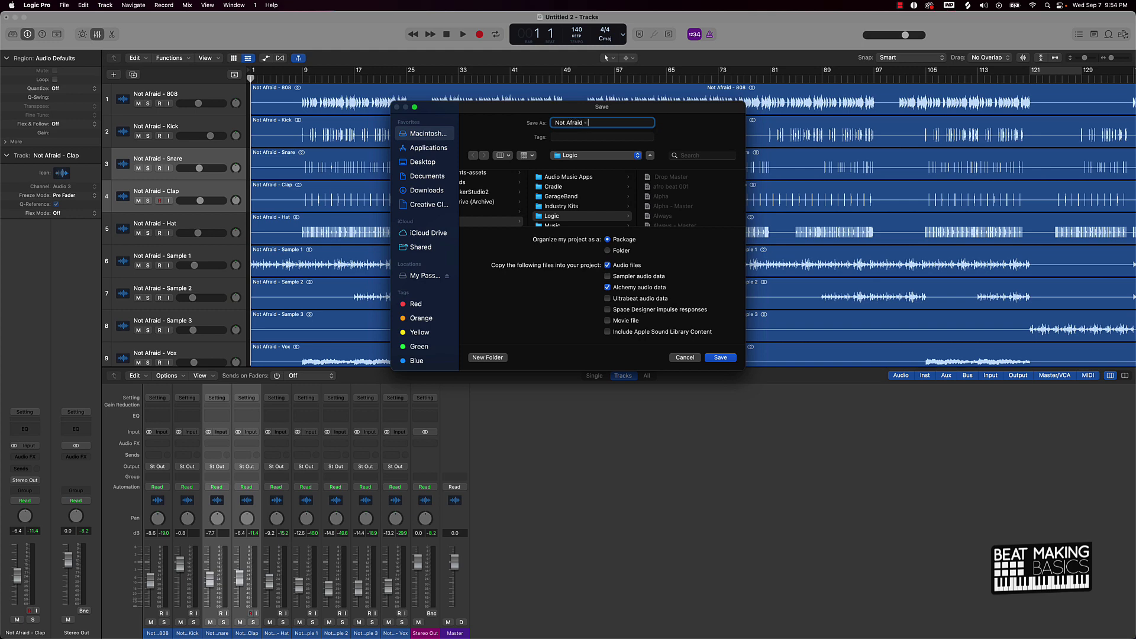
{"action": "key", "text": "Return"}
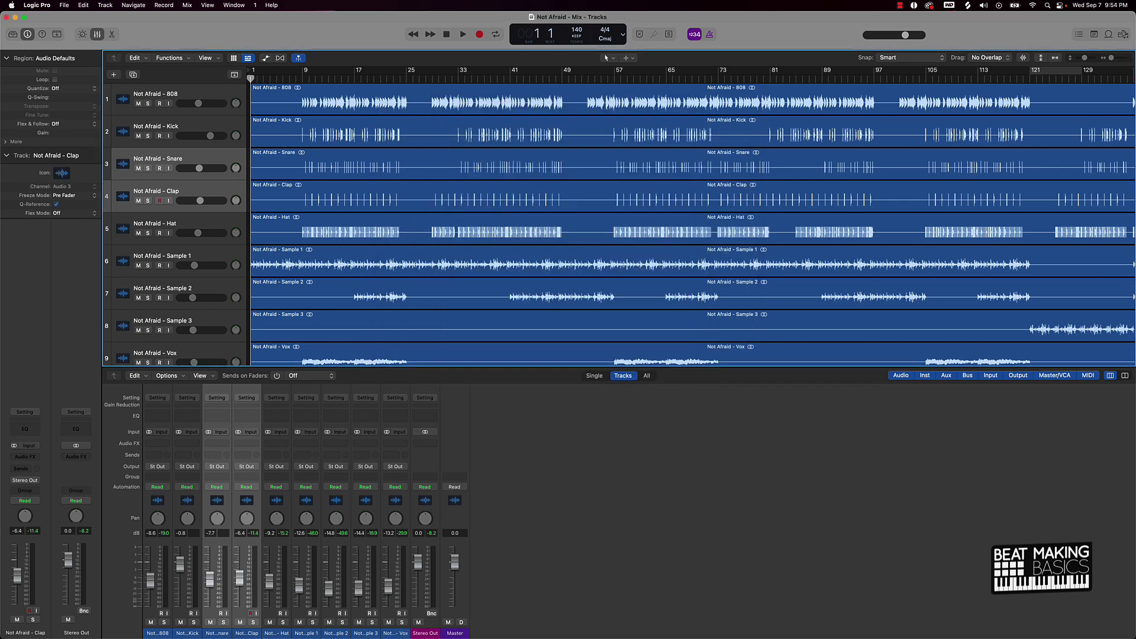
Route the 808, Kick, Snare, Clap and Hat outputs to Bus 1 and name its aux channel Drum.
{"action": "left_click", "coordinate": [95, 34]}
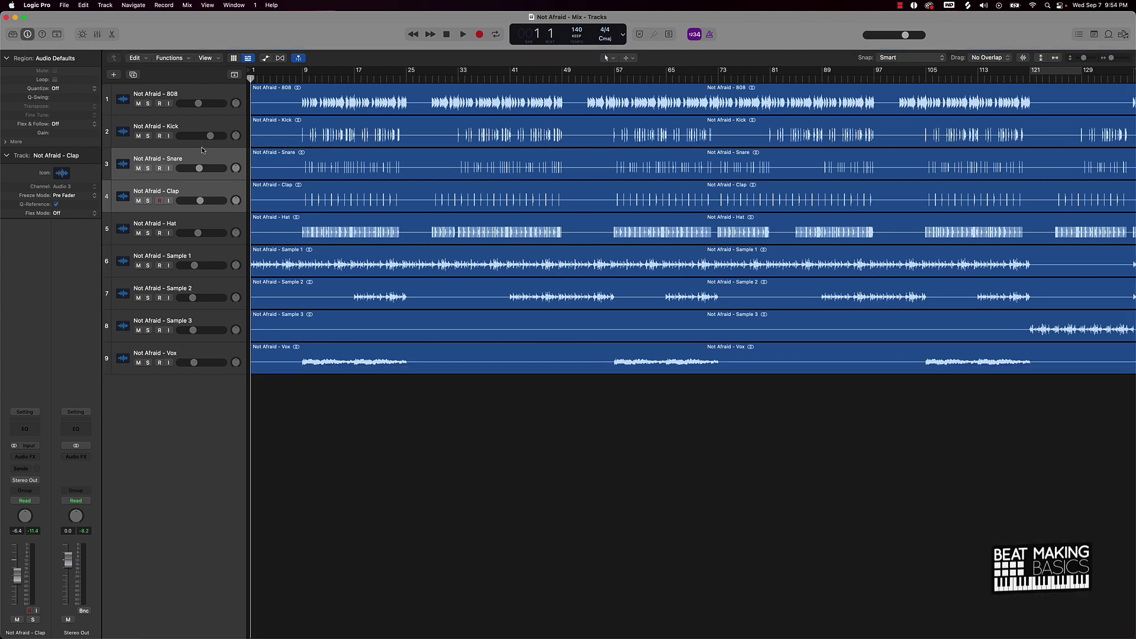
{"action": "left_click", "coordinate": [417, 419], "text": "ctrl+alt"}
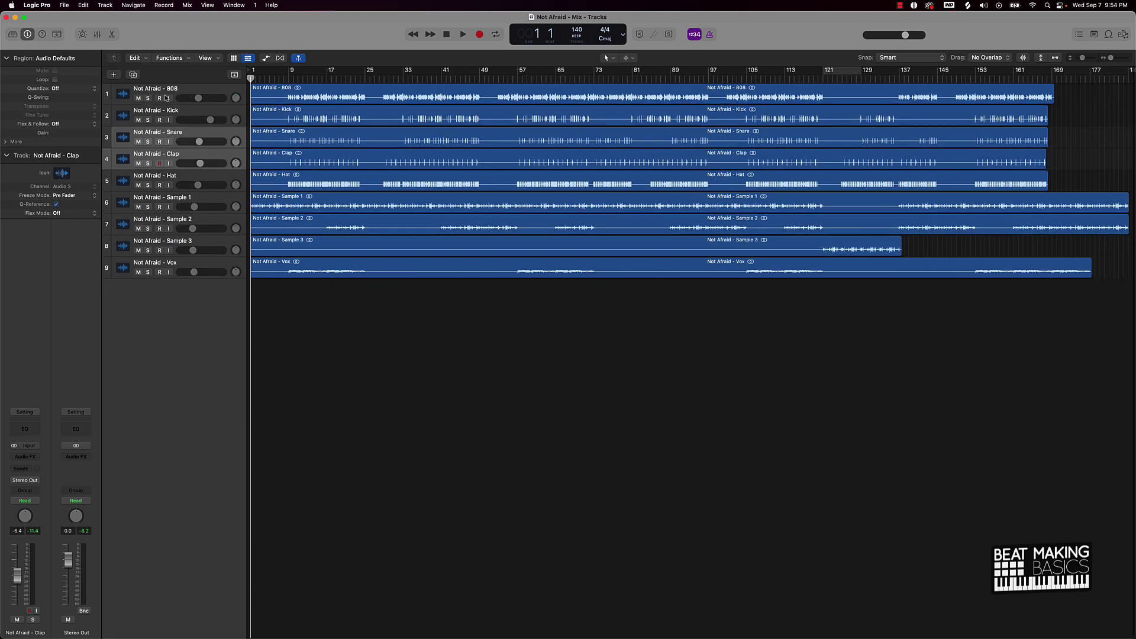
{"action": "left_click", "coordinate": [96, 35]}
{"action": "left_click_drag", "start_coordinate": [153, 614], "coordinate": [283, 612]}
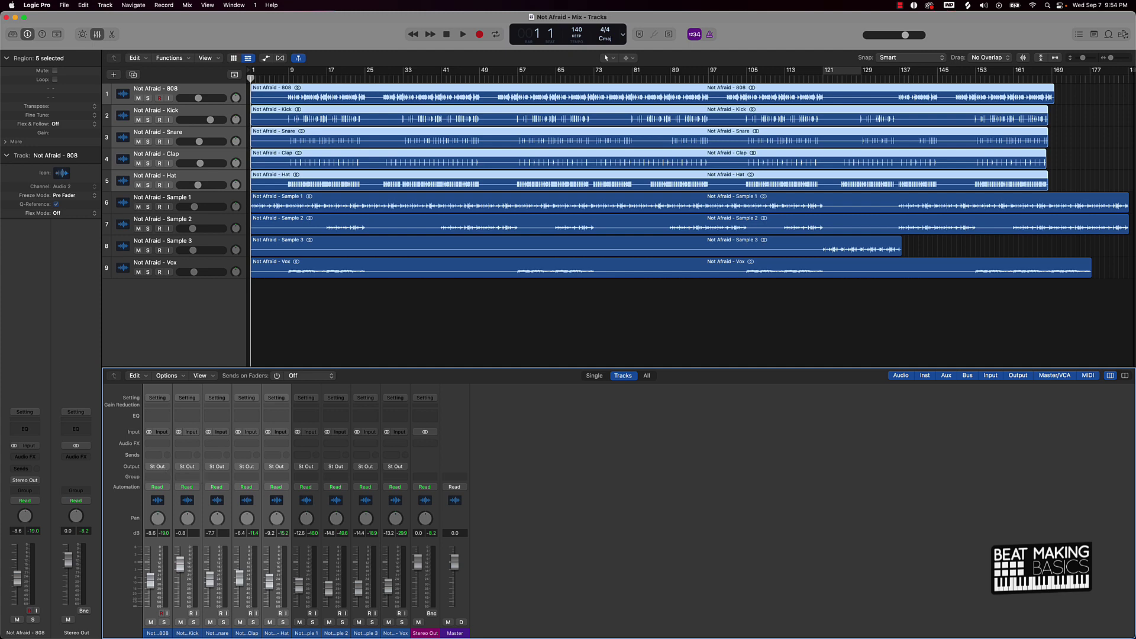
{"action": "left_click", "coordinate": [164, 467]}
{"action": "mouse_move", "coordinate": [171, 507]}
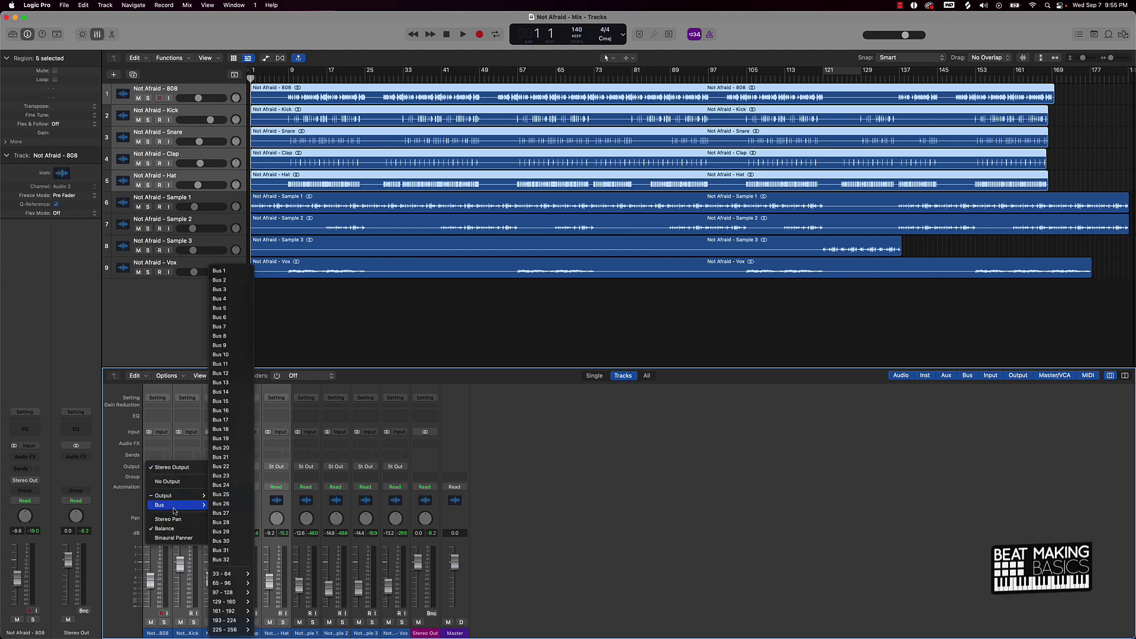
{"action": "left_click", "coordinate": [228, 272]}
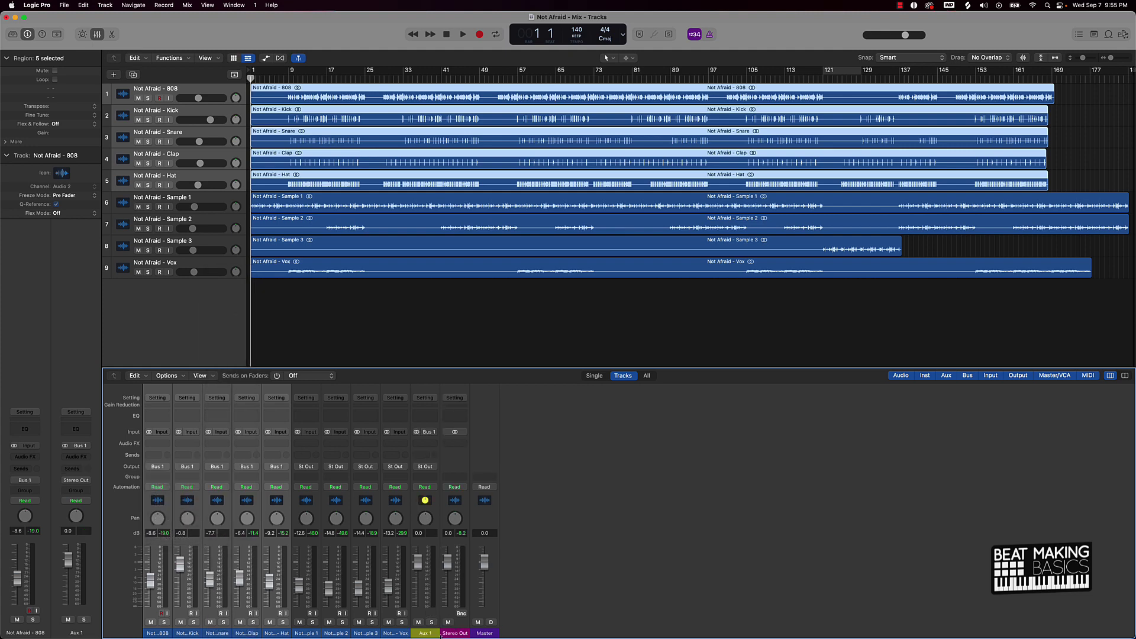
{"action": "left_click", "coordinate": [426, 633]}
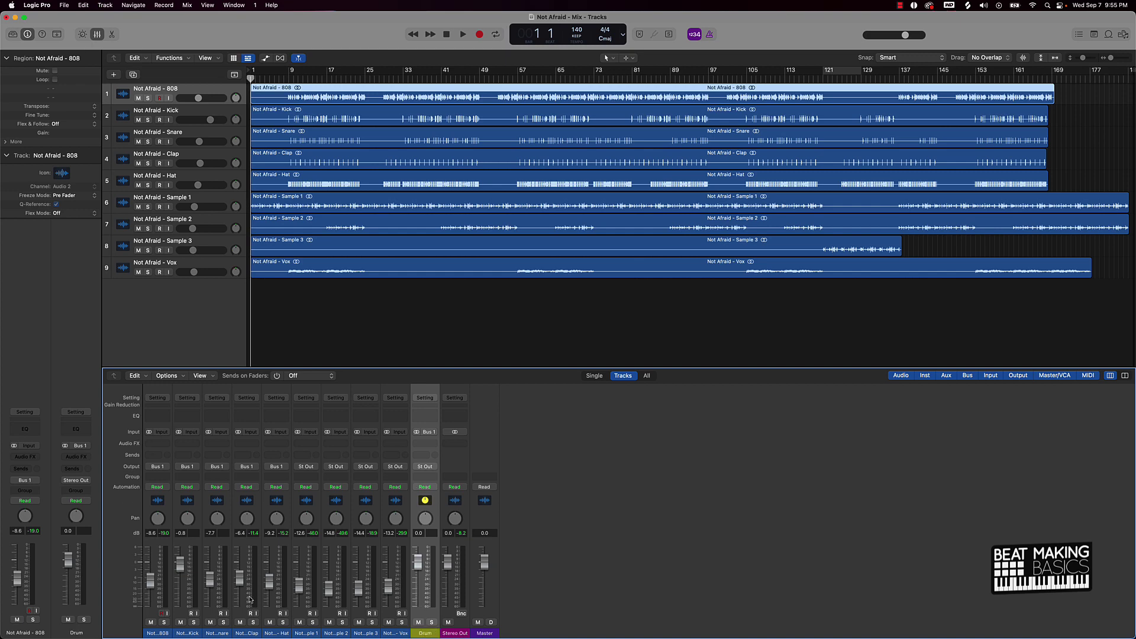
Route the Sample 1, Sample 2, Sample 3 and Vox outputs to Bus 2 and name its aux channel Melody.
{"action": "left_click_drag", "start_coordinate": [303, 635], "coordinate": [392, 634]}
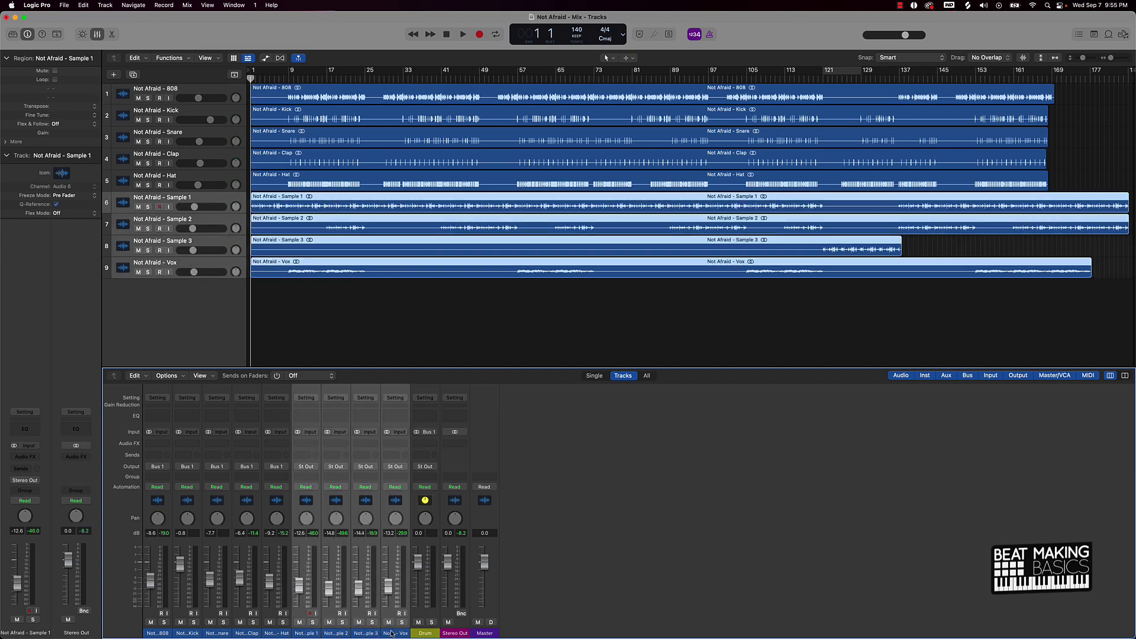
{"action": "left_click", "coordinate": [308, 468]}
{"action": "mouse_move", "coordinate": [331, 505]}
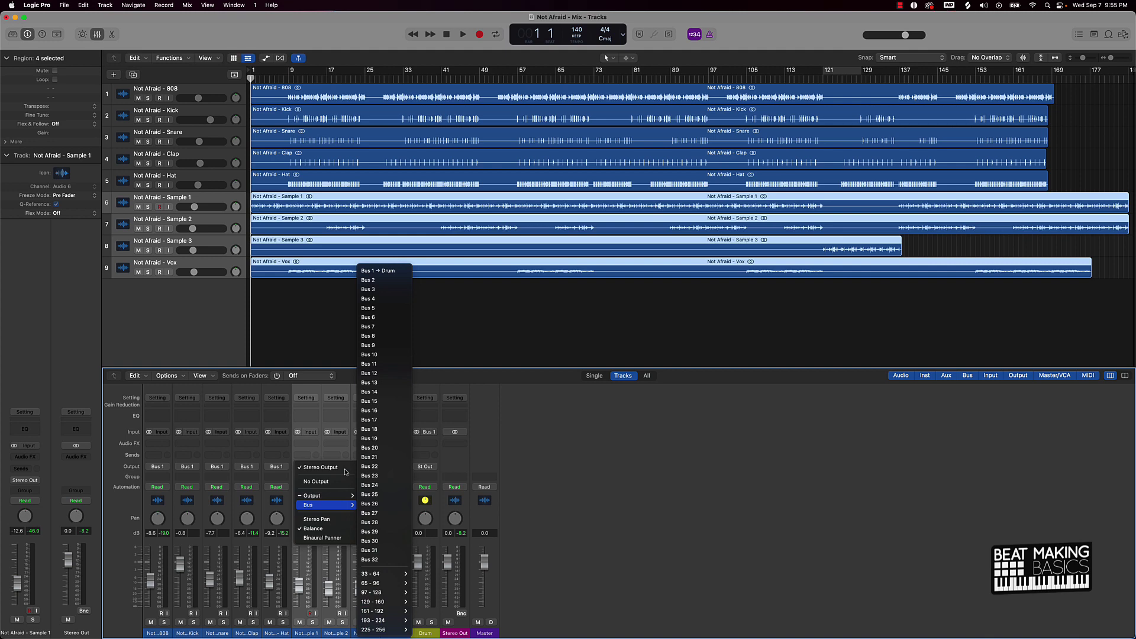
{"action": "left_click", "coordinate": [370, 280]}
{"action": "double_click", "coordinate": [456, 633]}
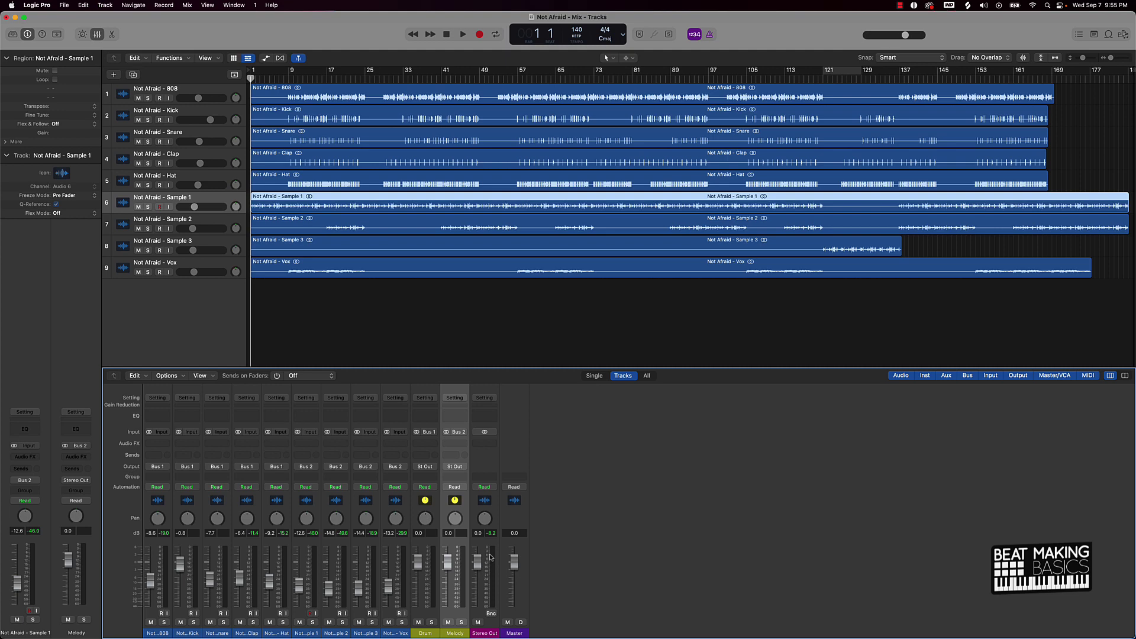
Lower the Drum and Melody bus faders together to −3.2 dB, auditioning them with the cycle range set to bars 9–25.
{"action": "left_click", "coordinate": [428, 616]}
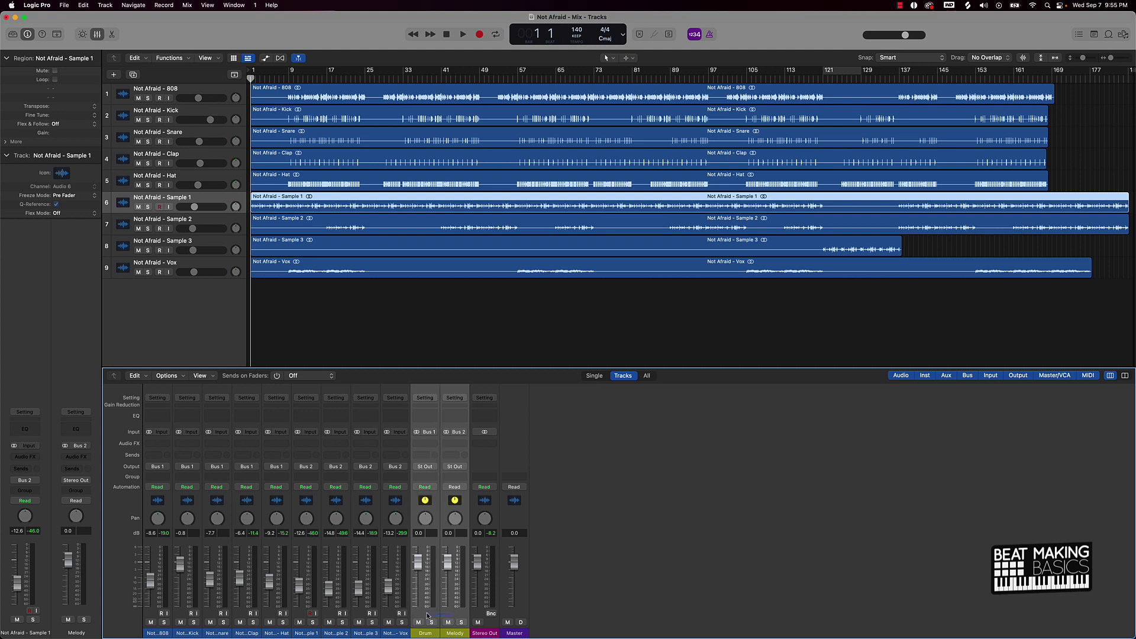
{"action": "left_click_drag", "start_coordinate": [448, 560], "coordinate": [448, 567]}
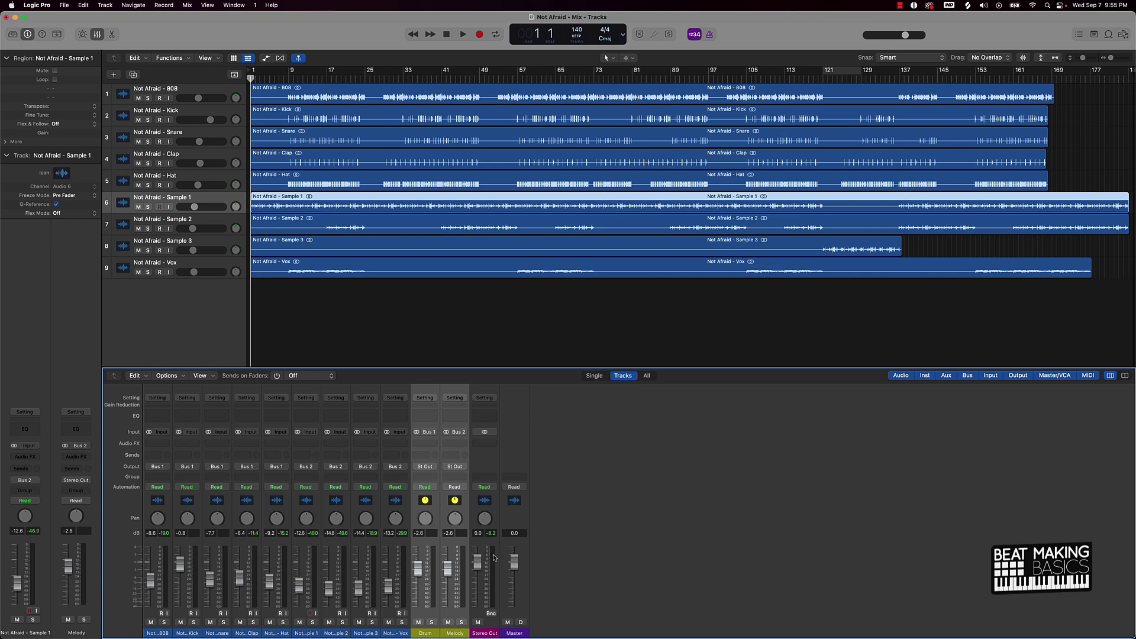
{"action": "left_click_drag", "start_coordinate": [291, 70], "coordinate": [365, 70]}
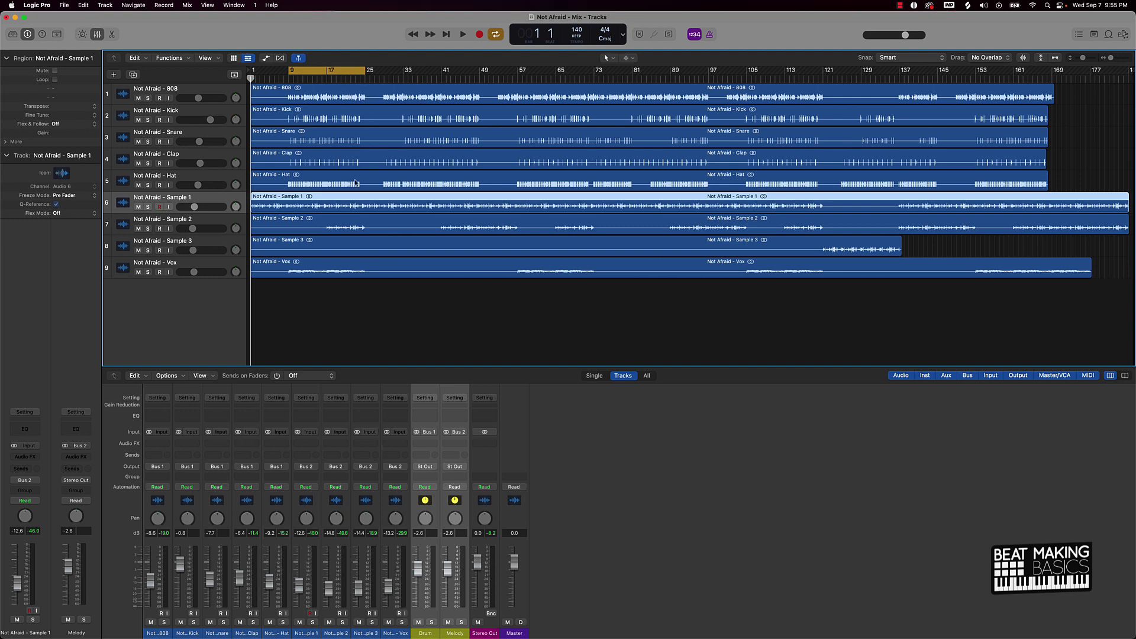
{"action": "key", "text": "space"}
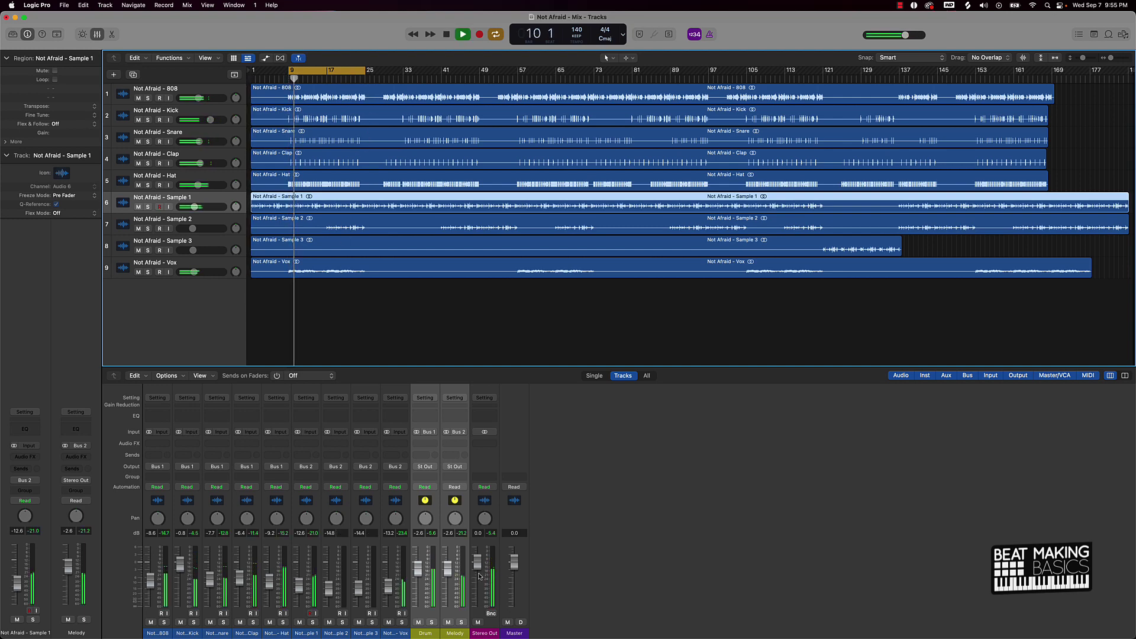
{"action": "left_click_drag", "start_coordinate": [446, 577], "coordinate": [446, 580]}
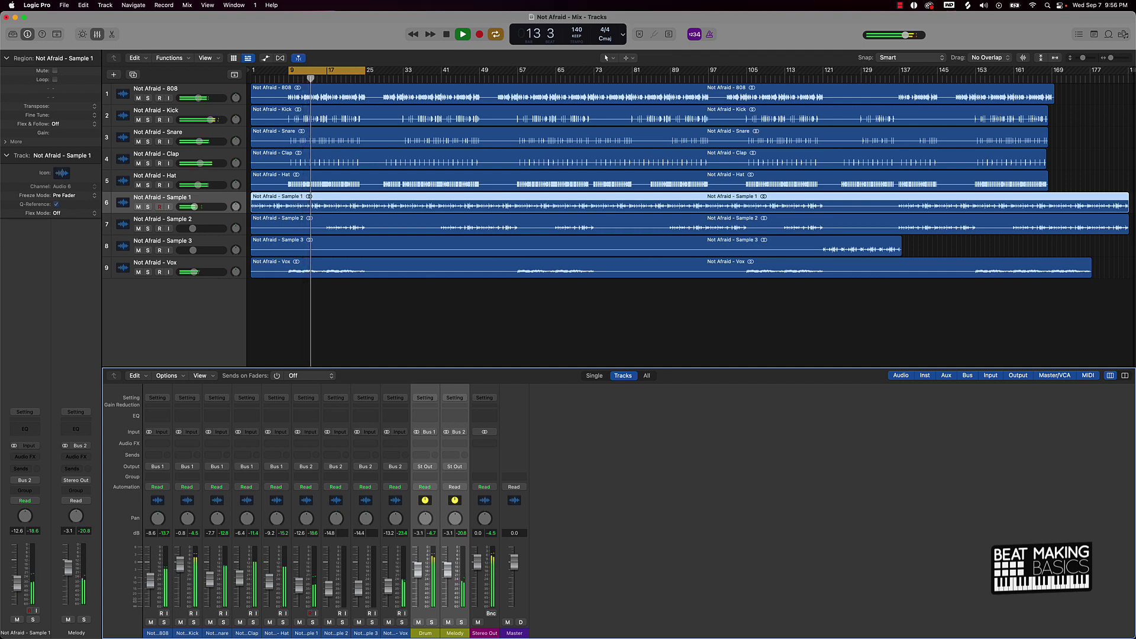
{"action": "left_click_drag", "start_coordinate": [447, 578], "coordinate": [446, 579]}
{"action": "key", "text": "space"}
{"action": "left_click", "coordinate": [479, 341]}
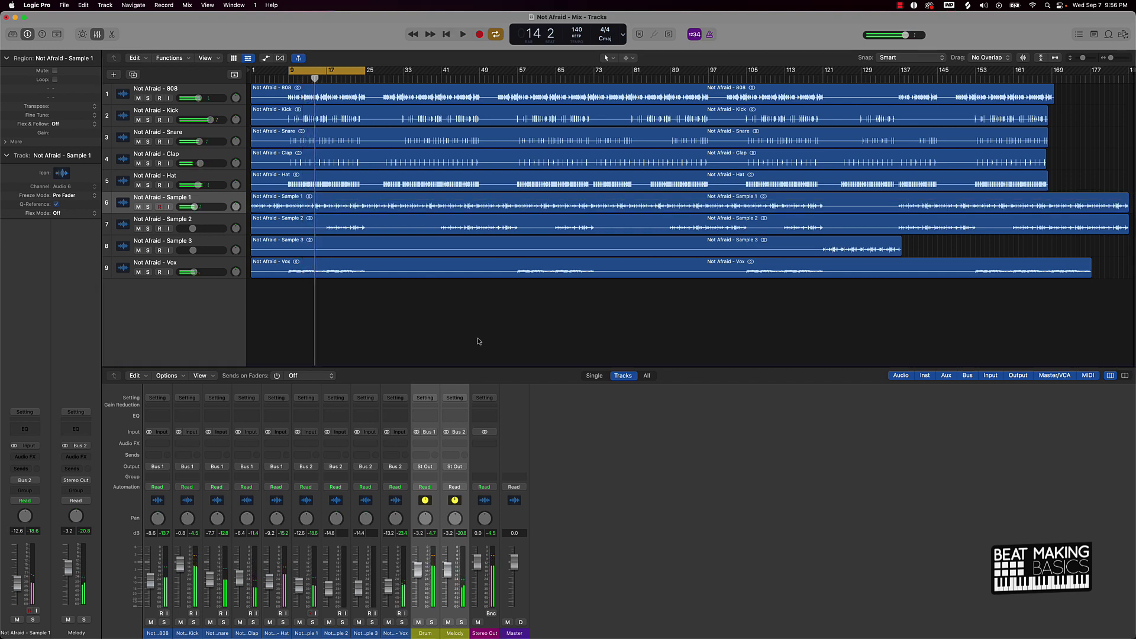
Shorten the cycle range to bars 17–25 by moving its start.
{"action": "left_click", "coordinate": [344, 70]}
{"action": "left_click", "coordinate": [337, 71]}
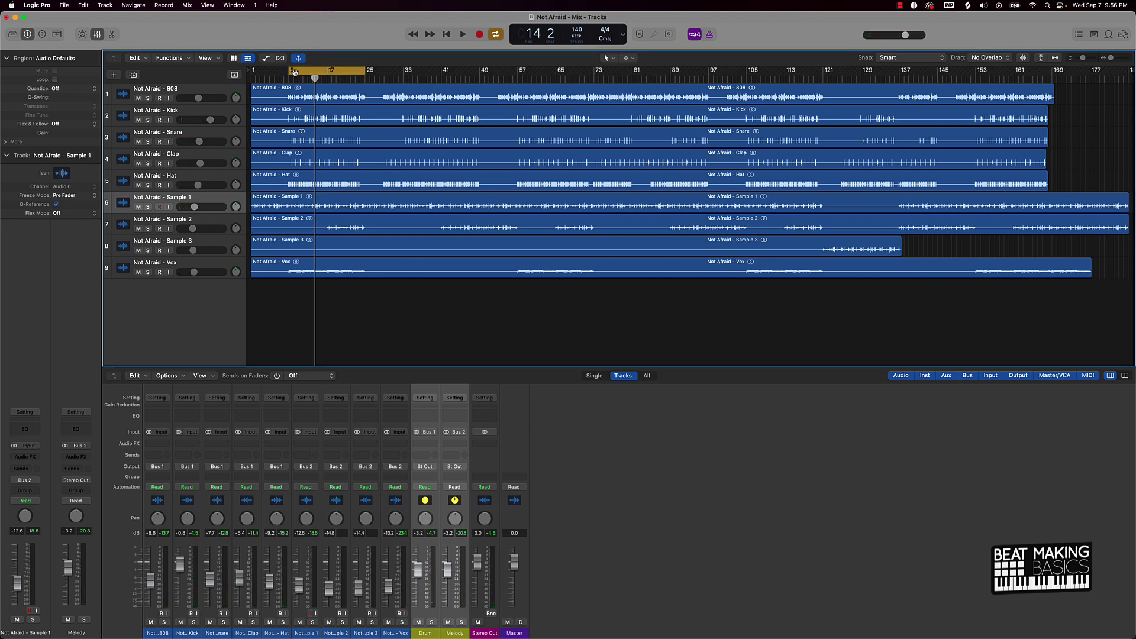
{"action": "left_click_drag", "start_coordinate": [290, 71], "coordinate": [327, 71]}
Mute the Sample 1, Sample 2, Sample 3 and Vox channels so that only the drums are heard.
{"action": "left_click", "coordinate": [329, 623]}
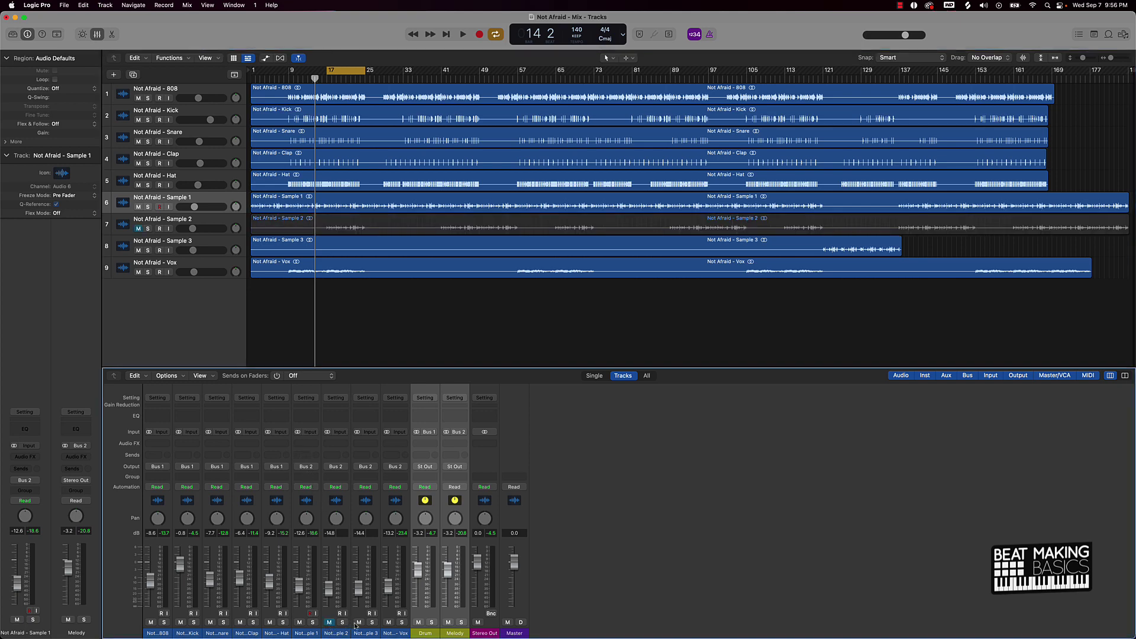
{"action": "left_click", "coordinate": [359, 623]}
{"action": "left_click", "coordinate": [388, 623]}
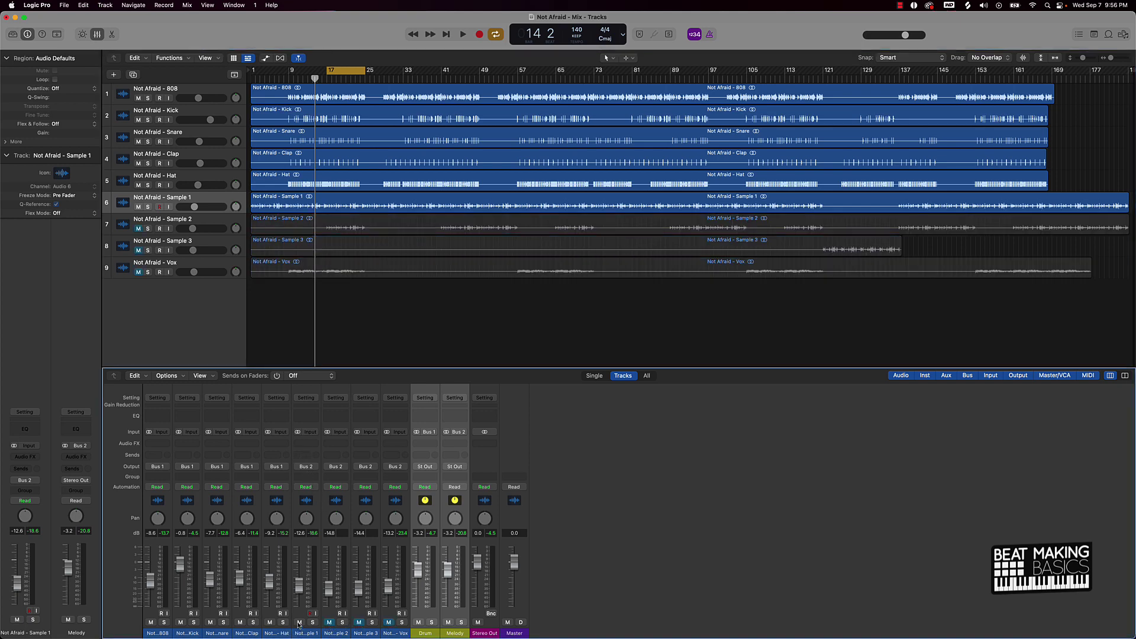
{"action": "left_click", "coordinate": [300, 623]}
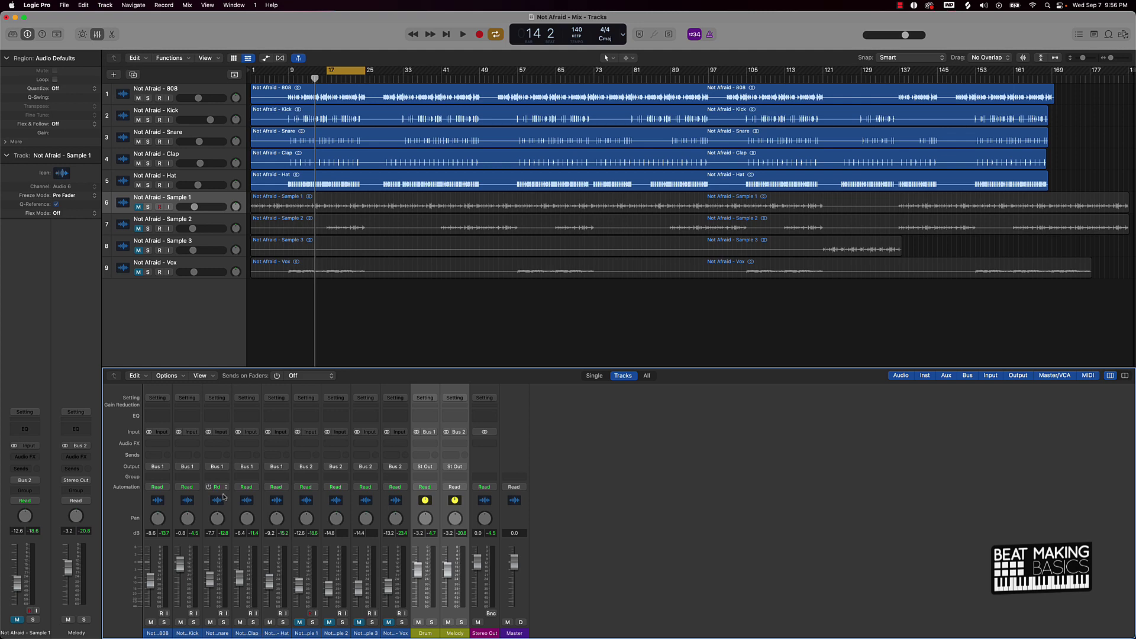
Insert the Waves REQ 2 (s) stereo equalizer on the Snare channel.
{"action": "left_click", "coordinate": [223, 514]}
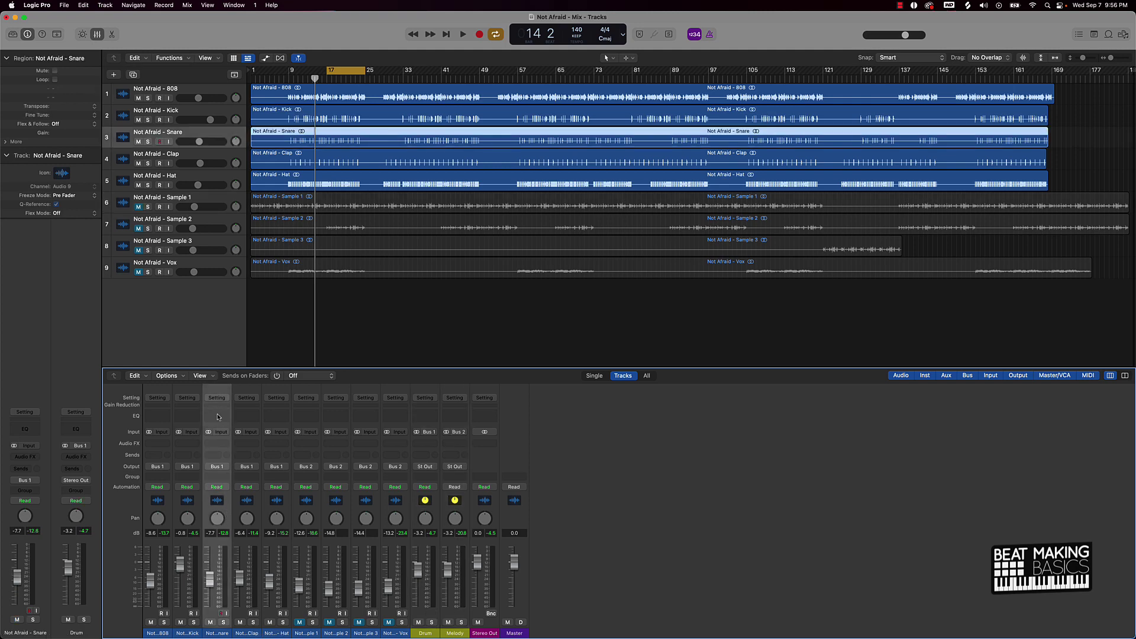
{"action": "left_click", "coordinate": [220, 443]}
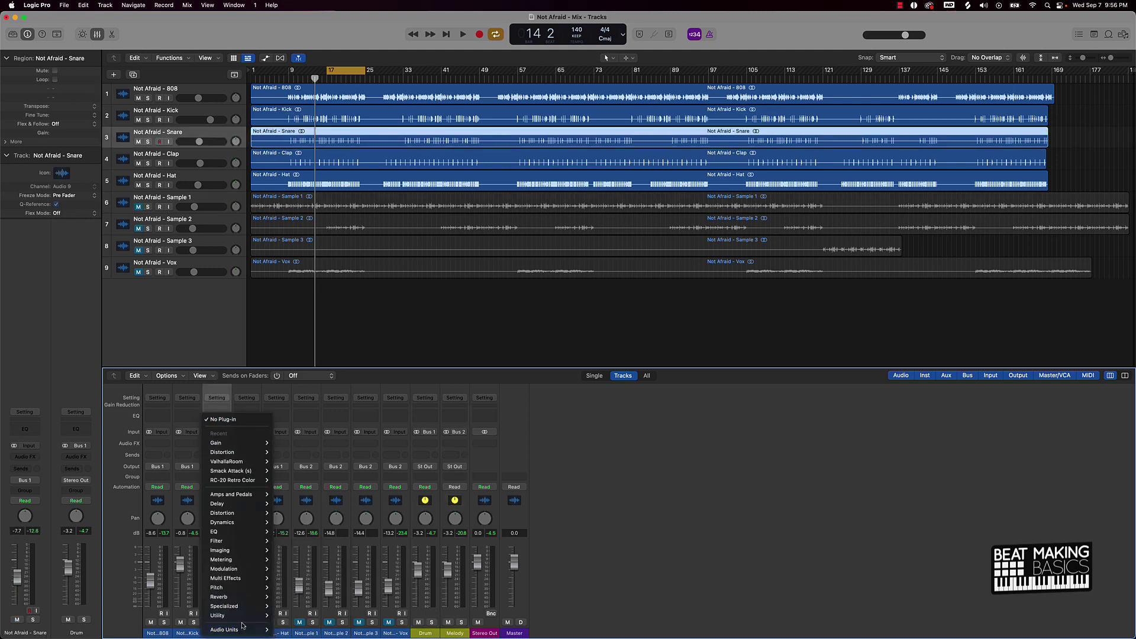
{"action": "mouse_move", "coordinate": [242, 631]}
{"action": "mouse_move", "coordinate": [287, 620]}
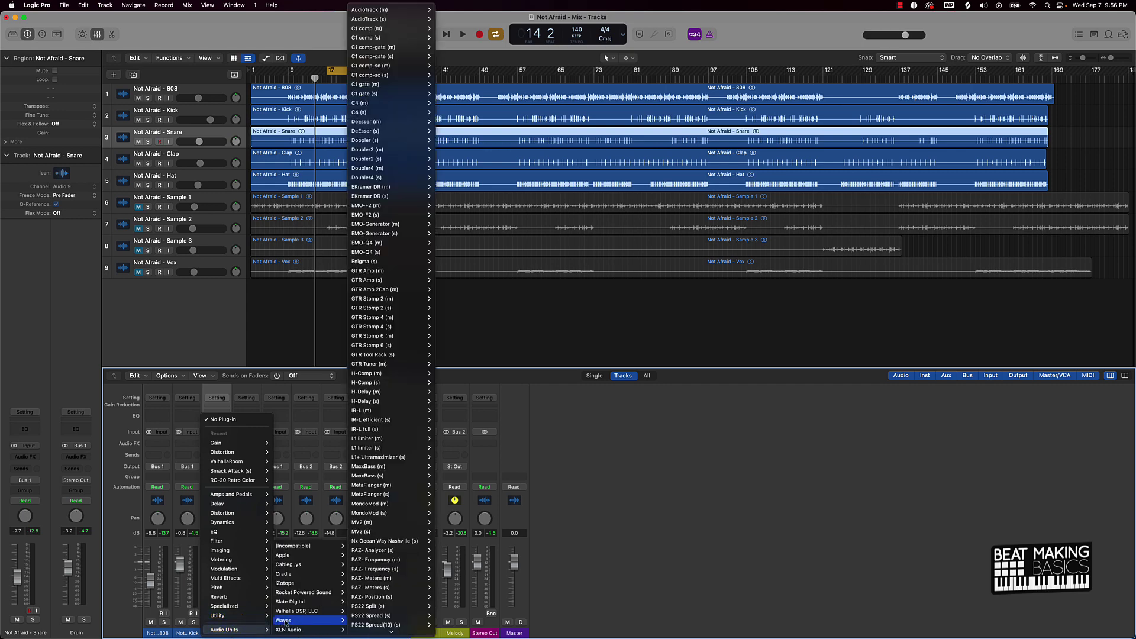
{"action": "scroll", "coordinate": [395, 597], "scroll_direction": "down", "scroll_amount": 5}
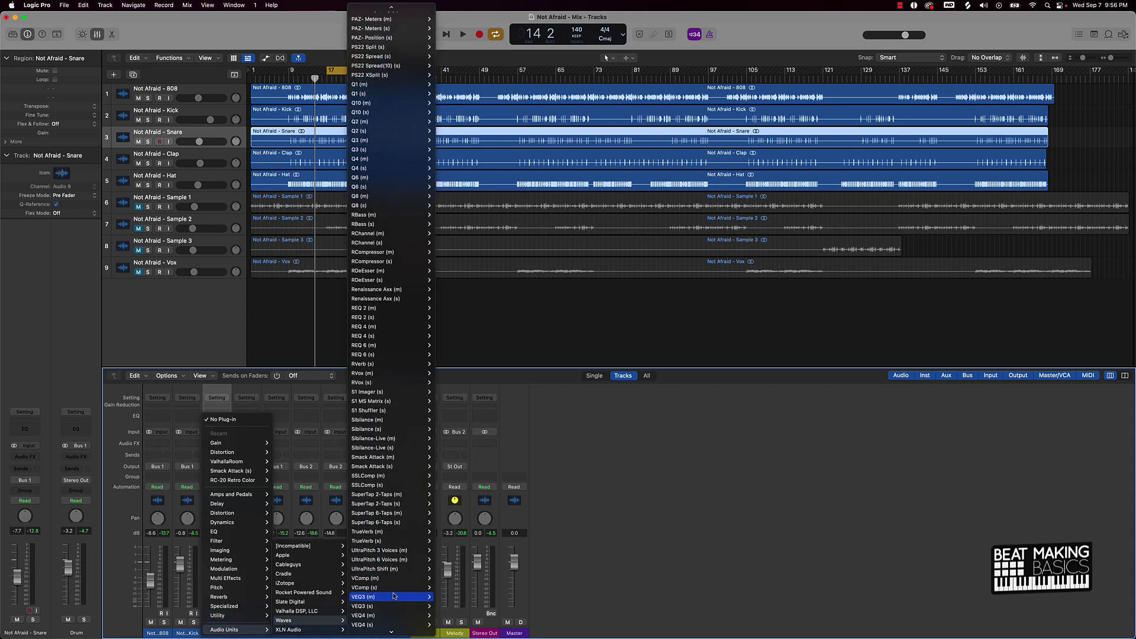
{"action": "mouse_move", "coordinate": [363, 311]}
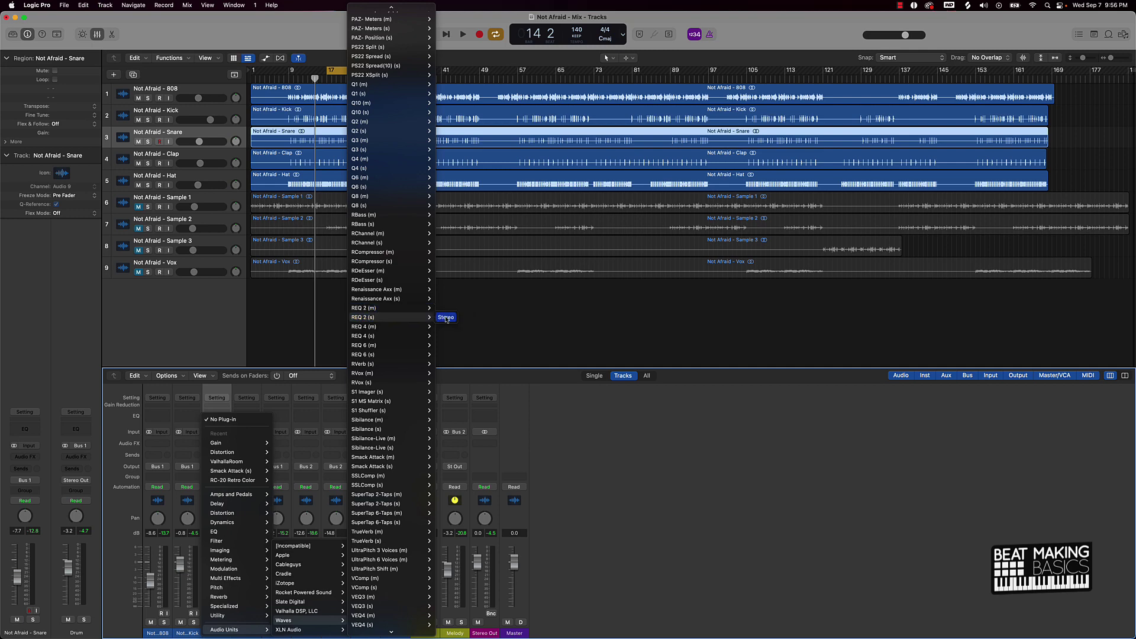
{"action": "left_click", "coordinate": [446, 318]}
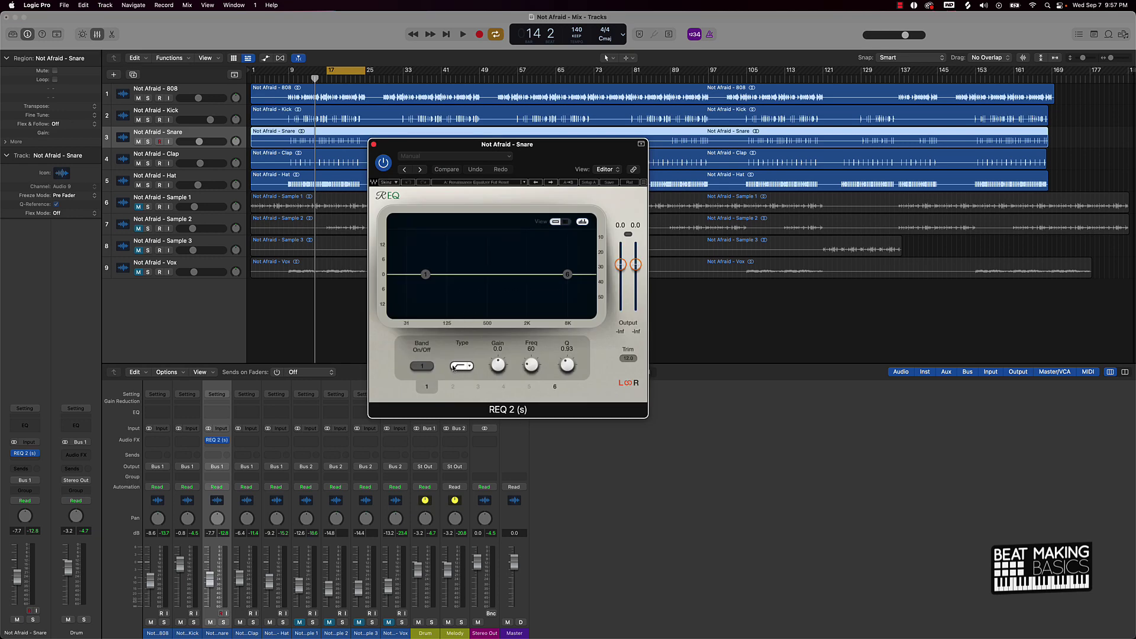
Set the Snare EQ's high-pass band to 111 Hz with Q 1.35, auditioning it with the Clap and Hat muted.
{"action": "left_click_drag", "start_coordinate": [425, 274], "coordinate": [468, 272]}
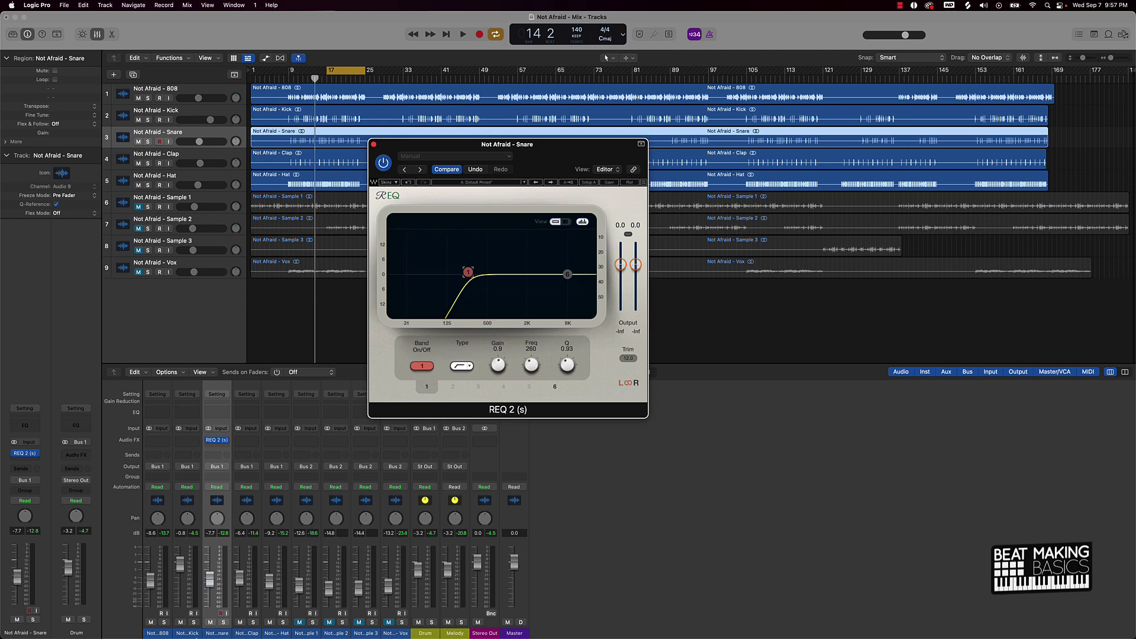
{"action": "left_click", "coordinate": [241, 623]}
{"action": "left_click", "coordinate": [270, 622]}
{"action": "key", "text": "space"}
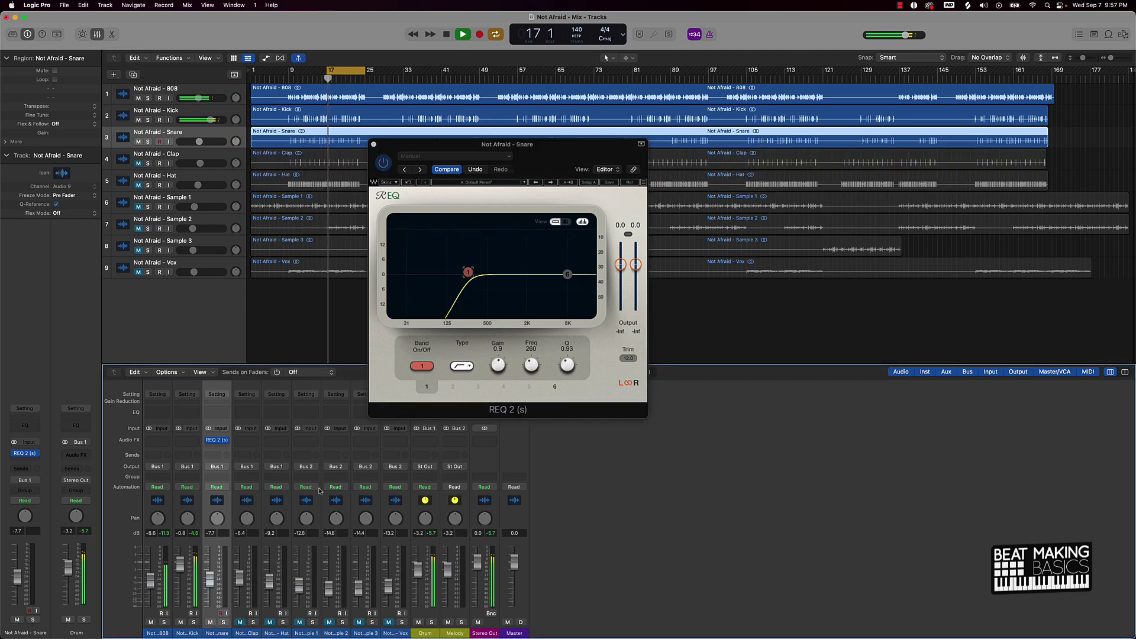
{"action": "left_click_drag", "start_coordinate": [468, 272], "coordinate": [466, 272]}
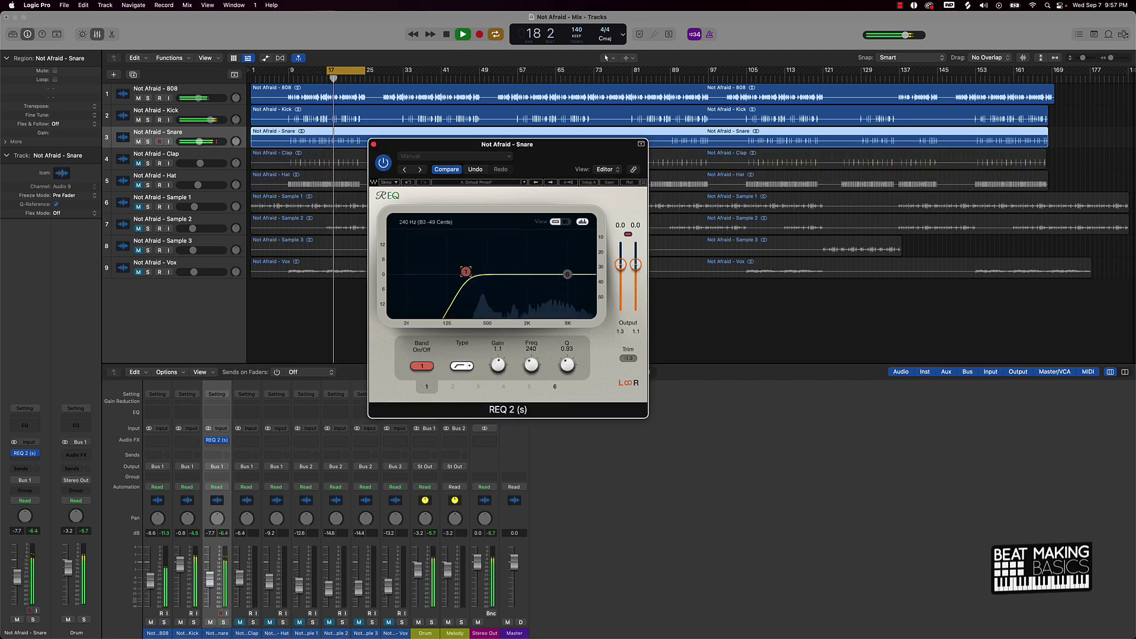
{"action": "left_click_drag", "start_coordinate": [567, 366], "coordinate": [566, 354]}
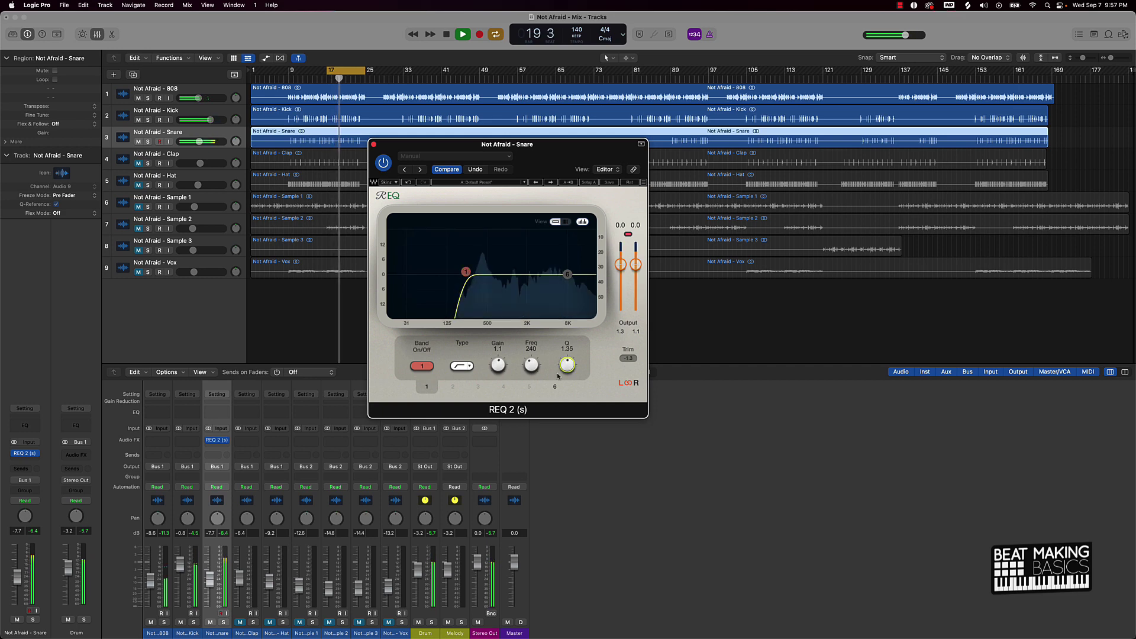
{"action": "left_click_drag", "start_coordinate": [466, 271], "coordinate": [437, 275]}
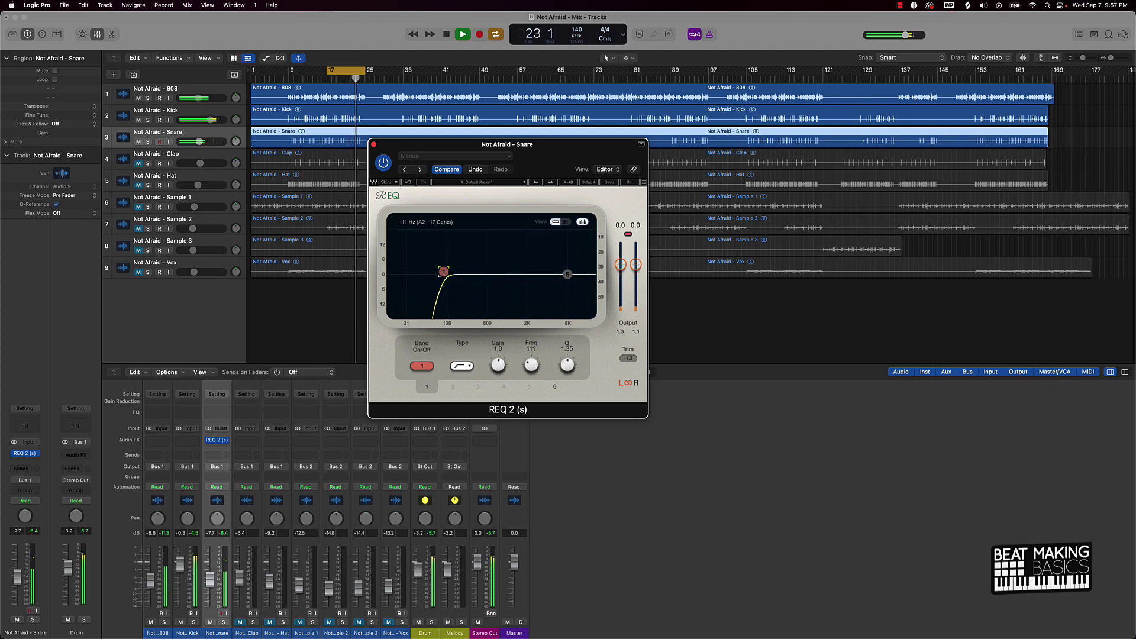
{"action": "key", "text": "space"}
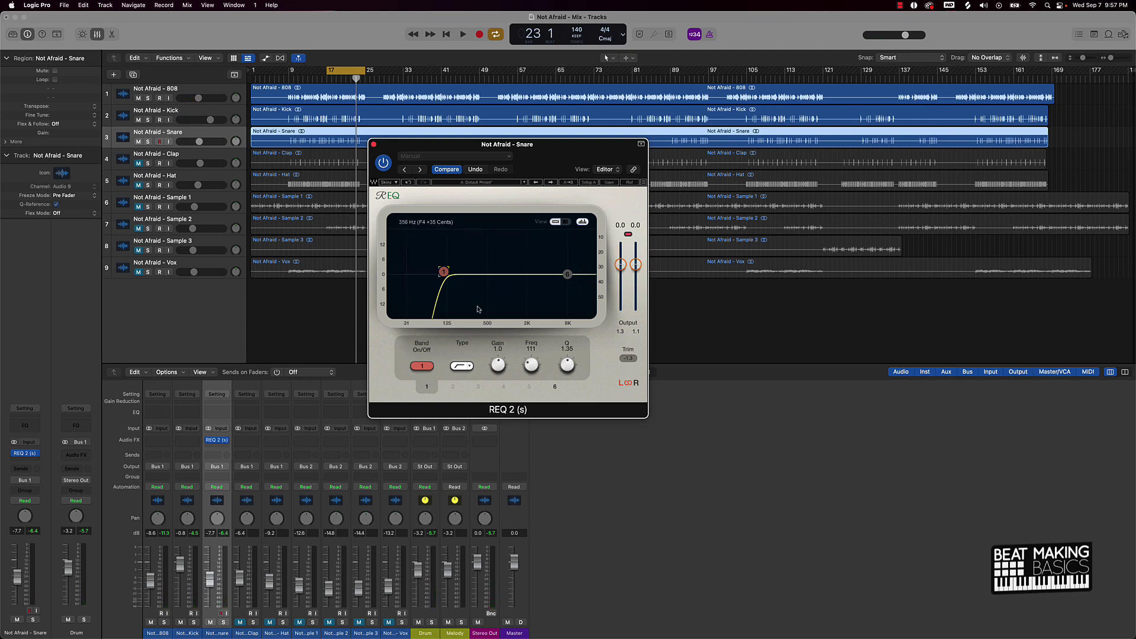
{"action": "left_click", "coordinate": [373, 145]}
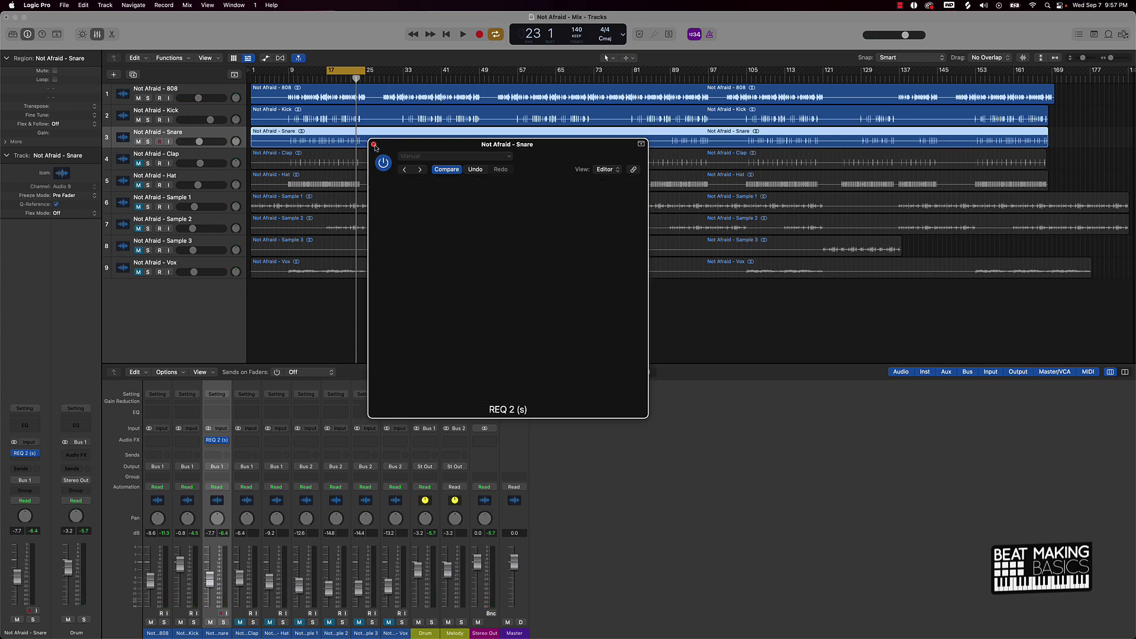
Unmute the Clap, mute the Snare, and copy the Snare's REQ 2 (s) onto the Clap channel for editing.
{"action": "left_click", "coordinate": [240, 622]}
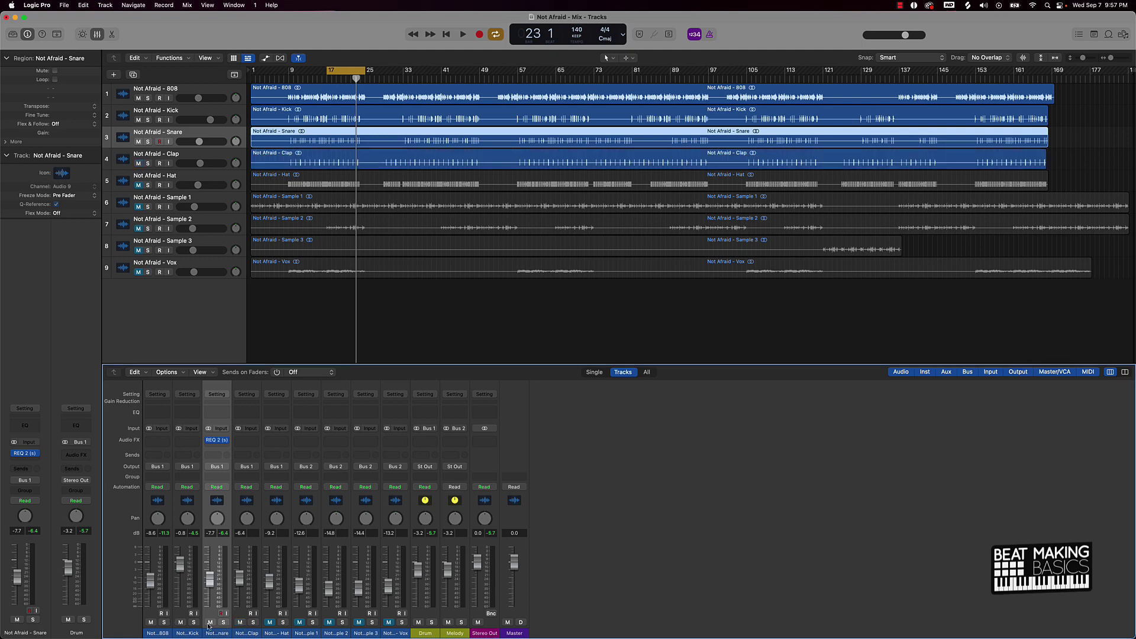
{"action": "left_click", "coordinate": [211, 622]}
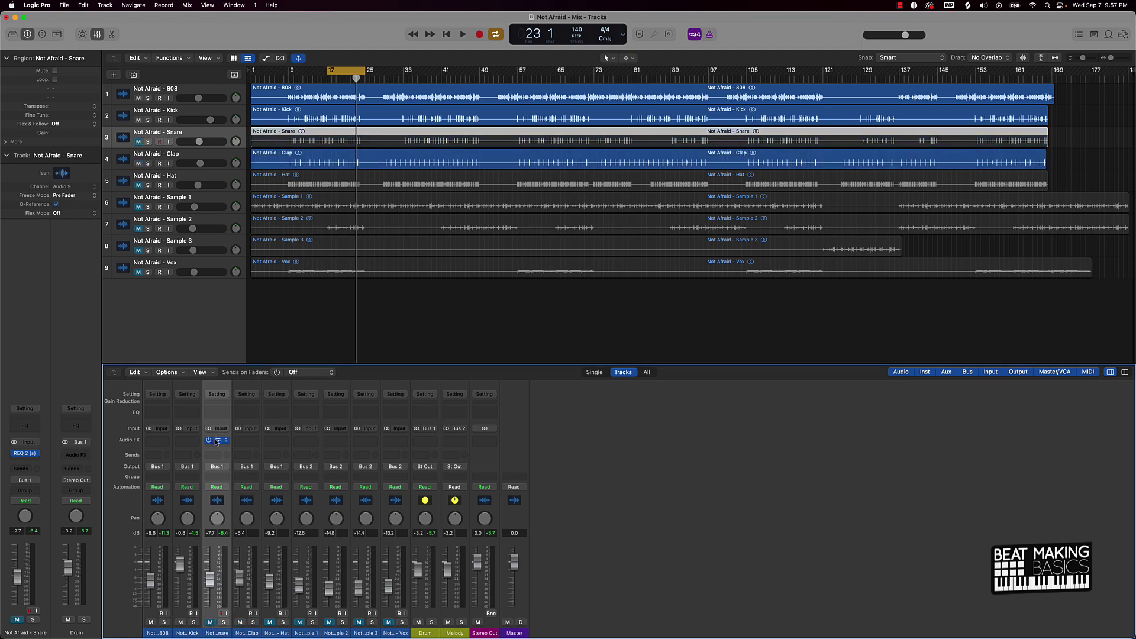
{"action": "left_click_drag", "start_coordinate": [217, 442], "coordinate": [260, 439]}
{"action": "left_click", "coordinate": [254, 440]}
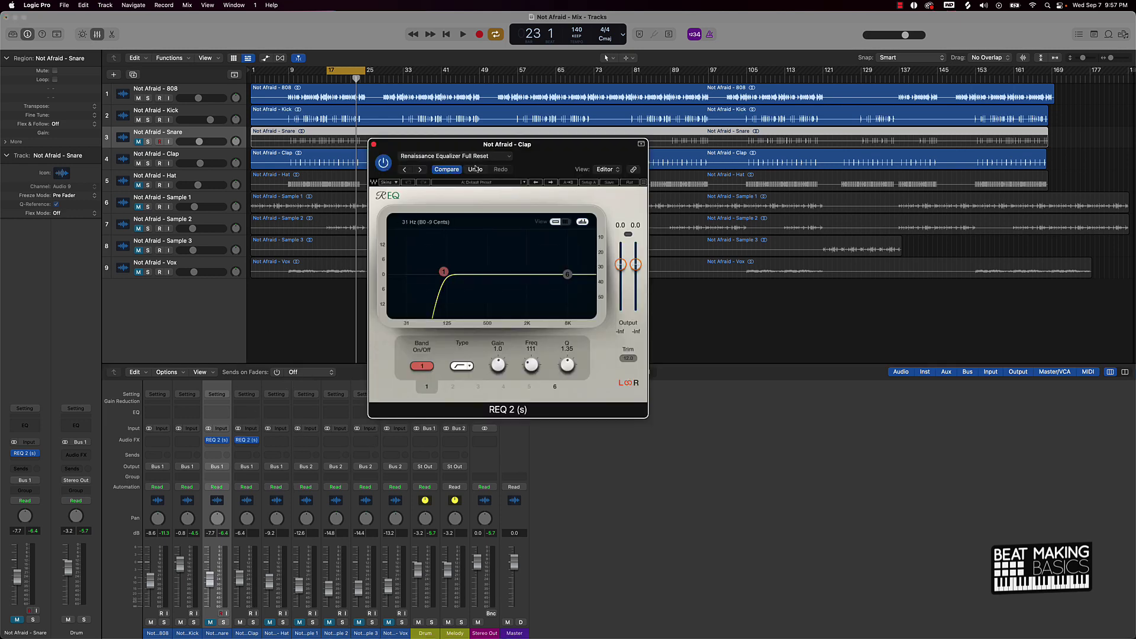
{"action": "left_click_drag", "start_coordinate": [551, 156], "coordinate": [588, 191]}
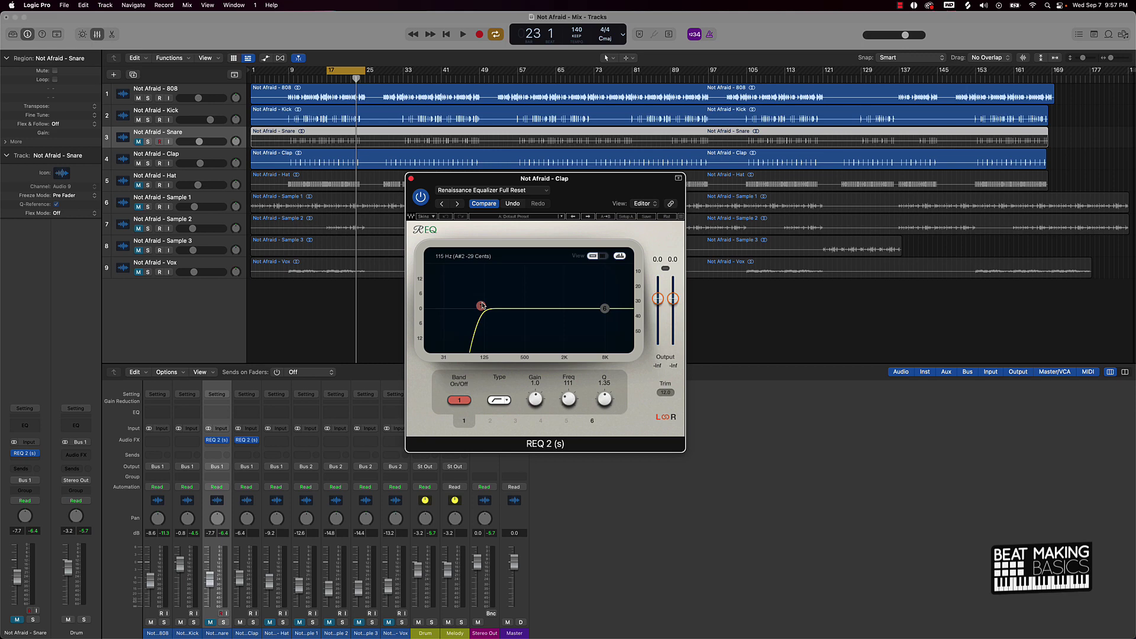
Raise the Clap EQ's high-pass frequency to 226 Hz during playback, and unmute the Snare to audition both together.
{"action": "key", "text": "space"}
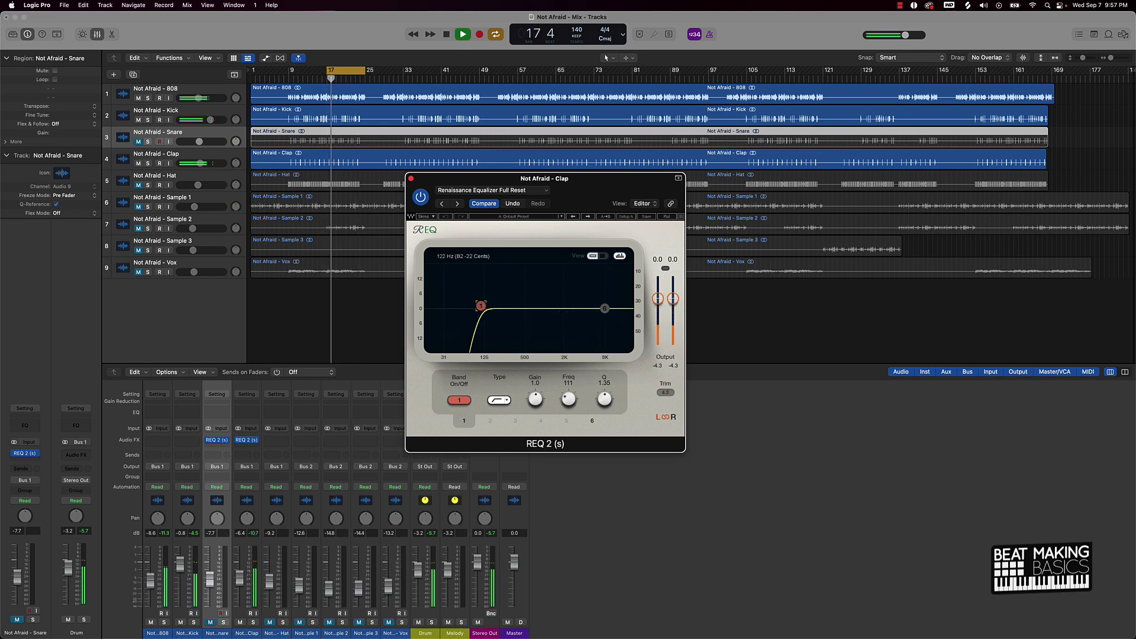
{"action": "mouse_move", "coordinate": [481, 305]}
{"action": "left_mouse_down"}
{"action": "mouse_move", "coordinate": [515, 305]}
{"action": "mouse_move", "coordinate": [501, 305]}
{"action": "left_mouse_up"}
{"action": "key", "text": "space"}
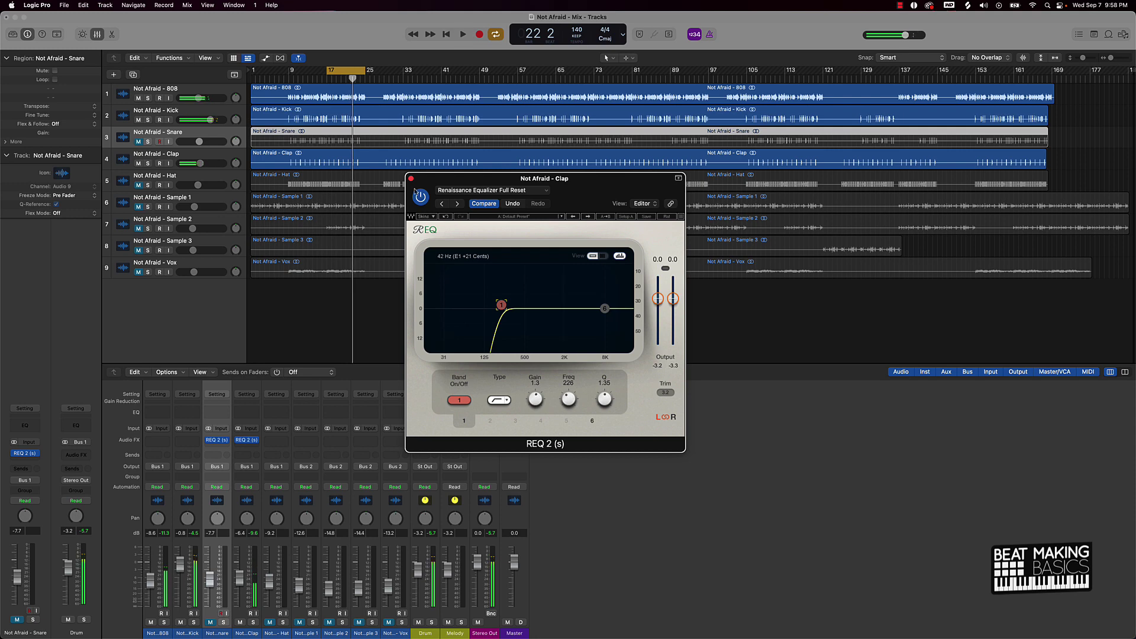
{"action": "left_click", "coordinate": [210, 623]}
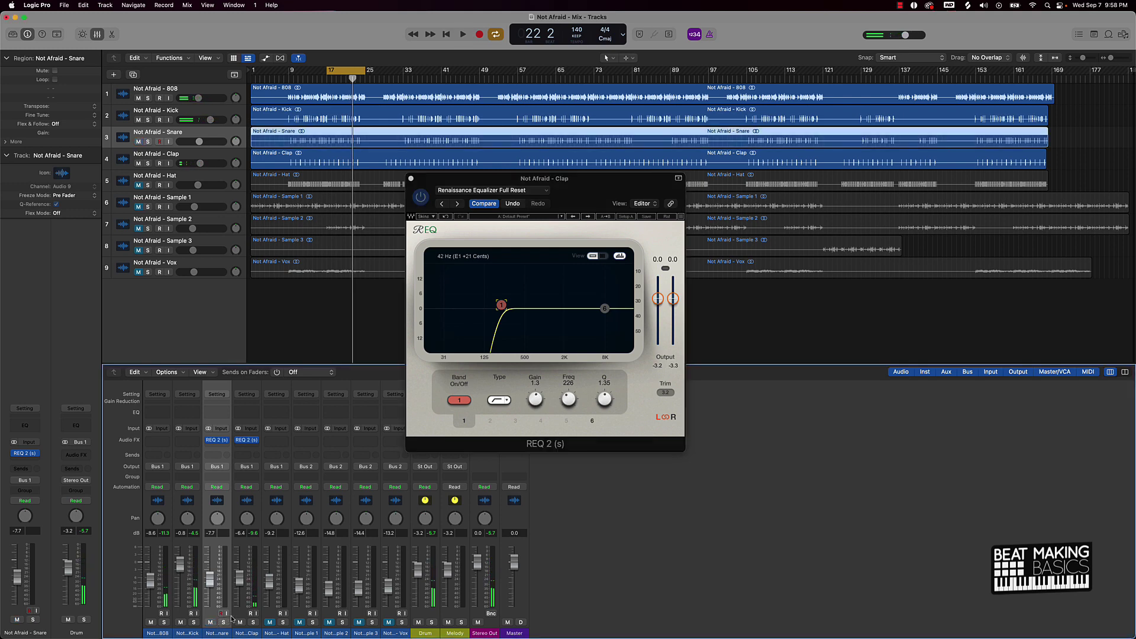
{"action": "key", "text": "space"}
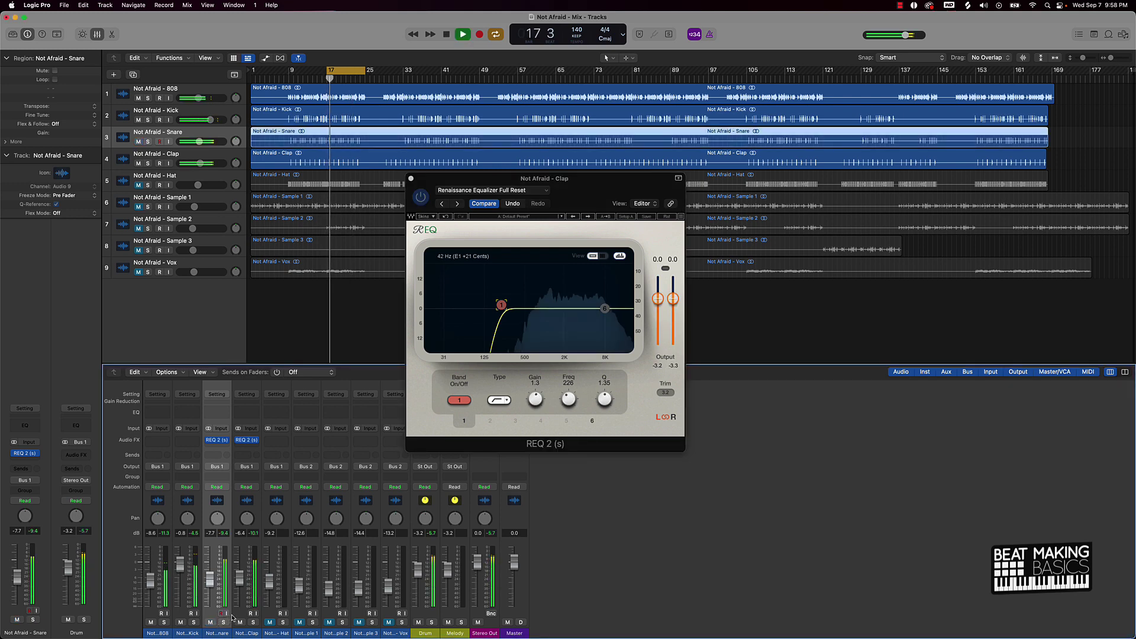
{"action": "key", "text": "space"}
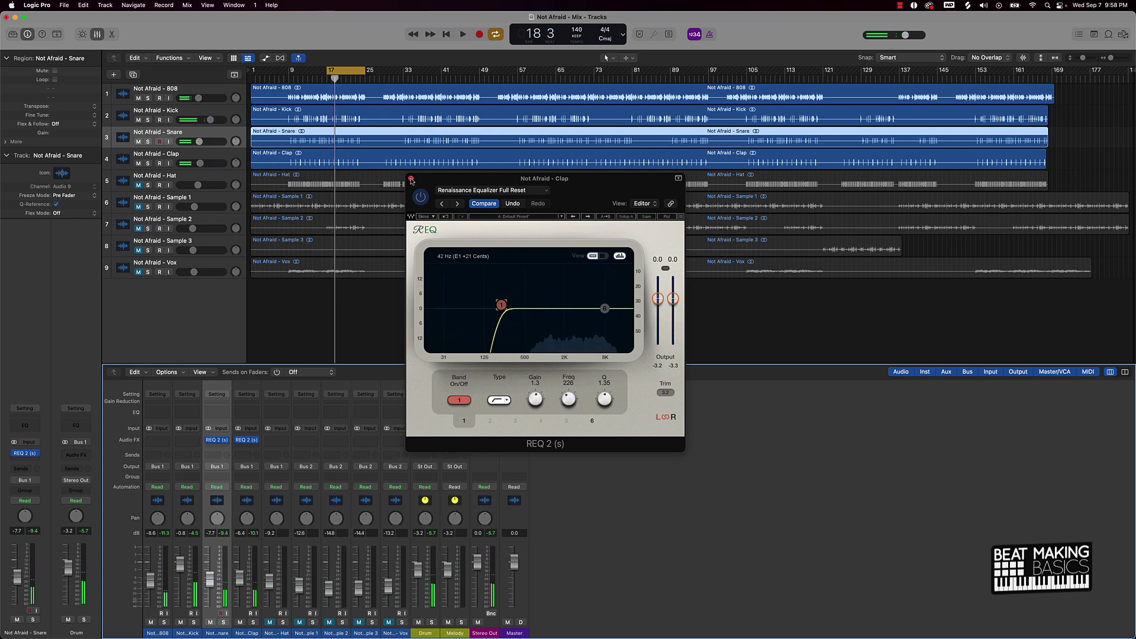
{"action": "left_click", "coordinate": [411, 179]}
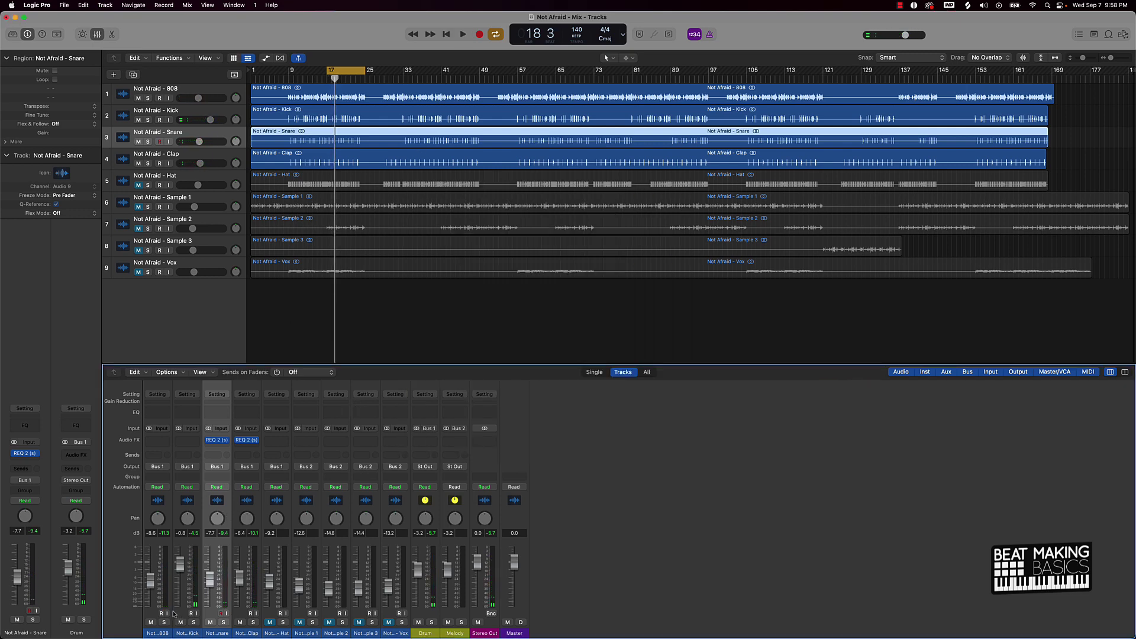
Unmute the Hat and insert the REQ 2 (s) equalizer on its channel.
{"action": "left_click", "coordinate": [270, 622]}
{"action": "left_click", "coordinate": [276, 440]}
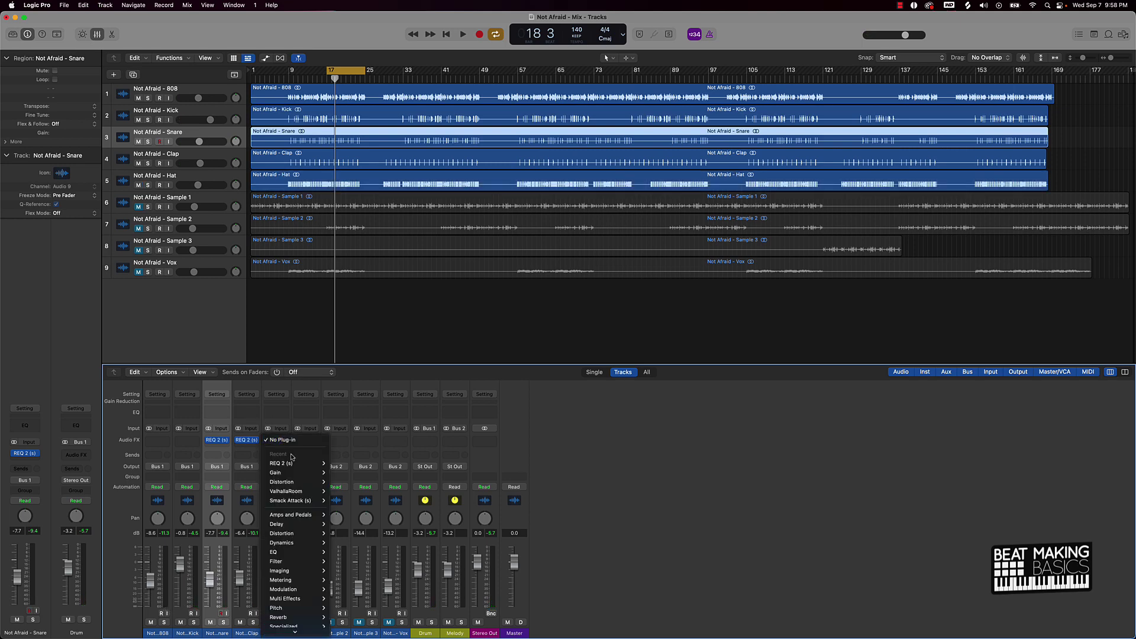
{"action": "left_click", "coordinate": [340, 464]}
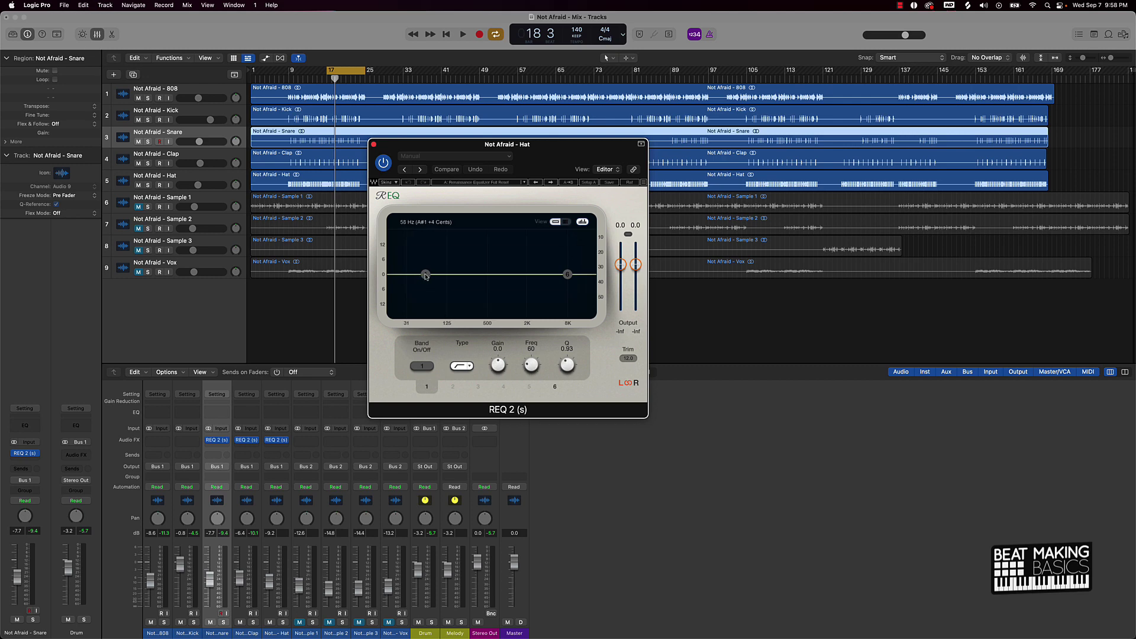
Set the Hat EQ's high-pass band to 970 Hz with Q 1.41, auditioning it during playback.
{"action": "left_click_drag", "start_coordinate": [468, 274], "coordinate": [496, 275]}
{"action": "left_click_drag", "start_coordinate": [567, 366], "coordinate": [567, 355]}
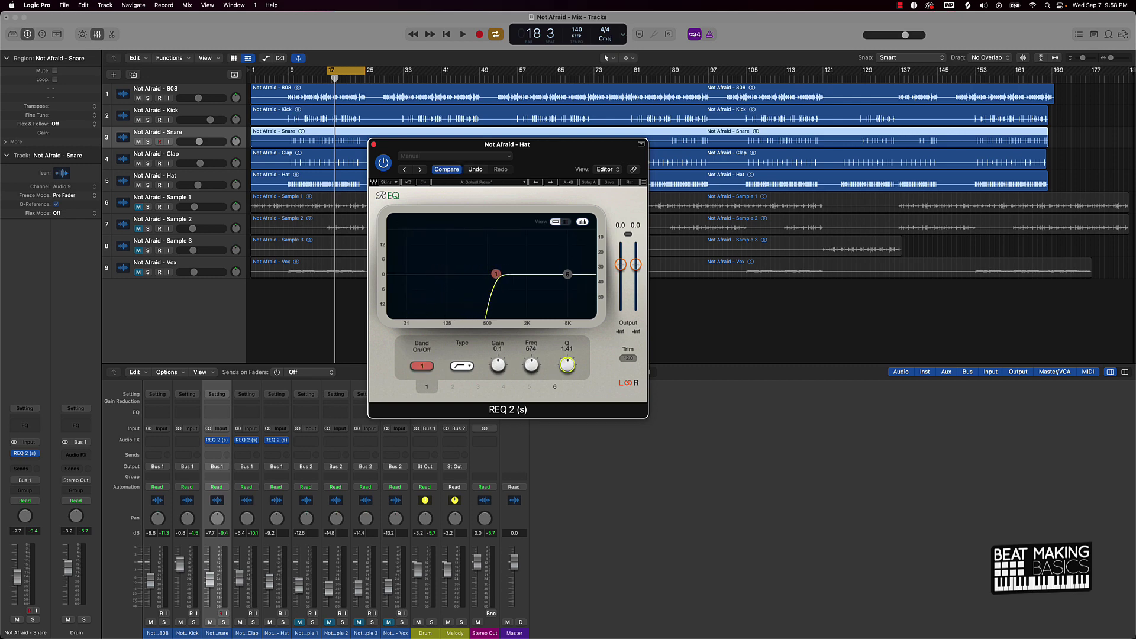
{"action": "key", "text": "space"}
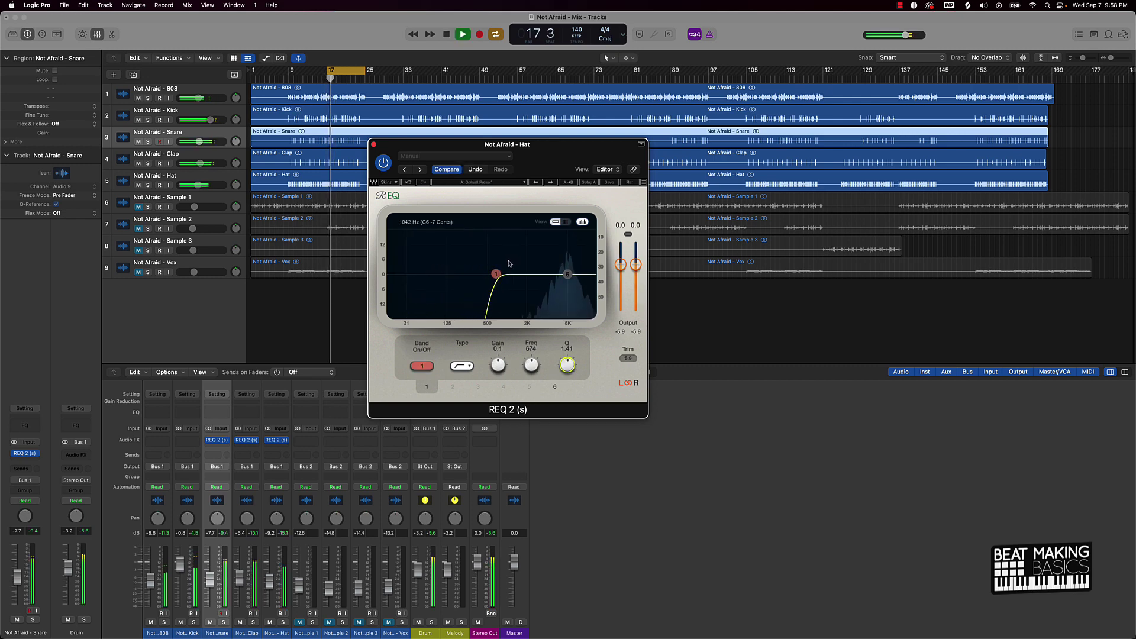
{"action": "left_click_drag", "start_coordinate": [497, 276], "coordinate": [507, 273]}
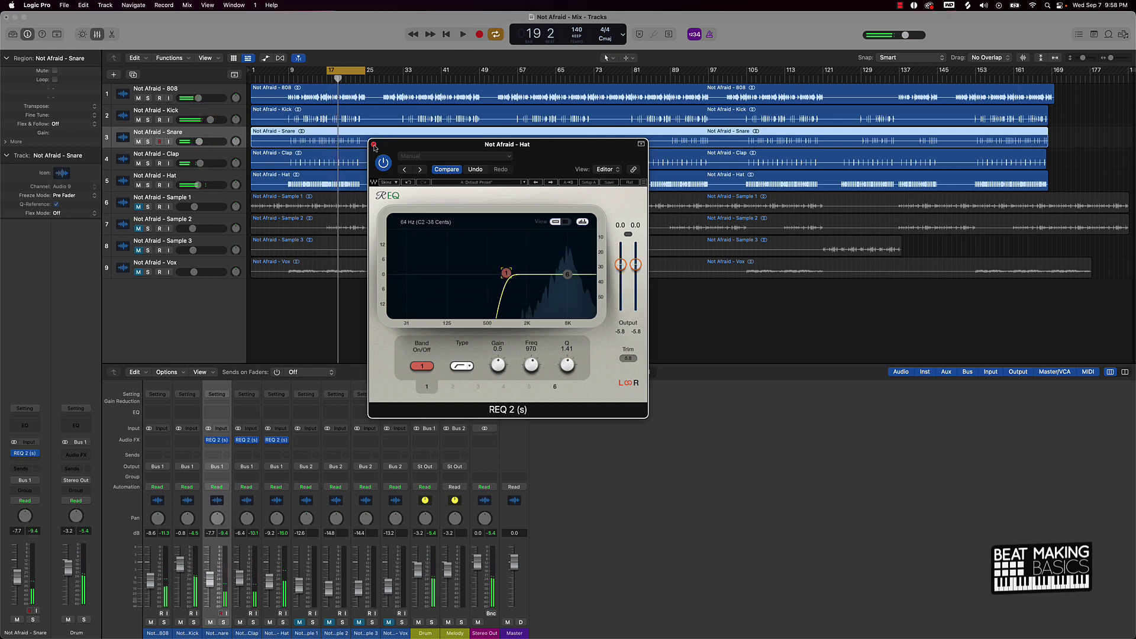
{"action": "left_click", "coordinate": [373, 144]}
{"action": "key", "text": "space"}
Unmute Sample 1 and insert the REQ 2 (s) equalizer on its channel.
{"action": "left_click", "coordinate": [300, 623]}
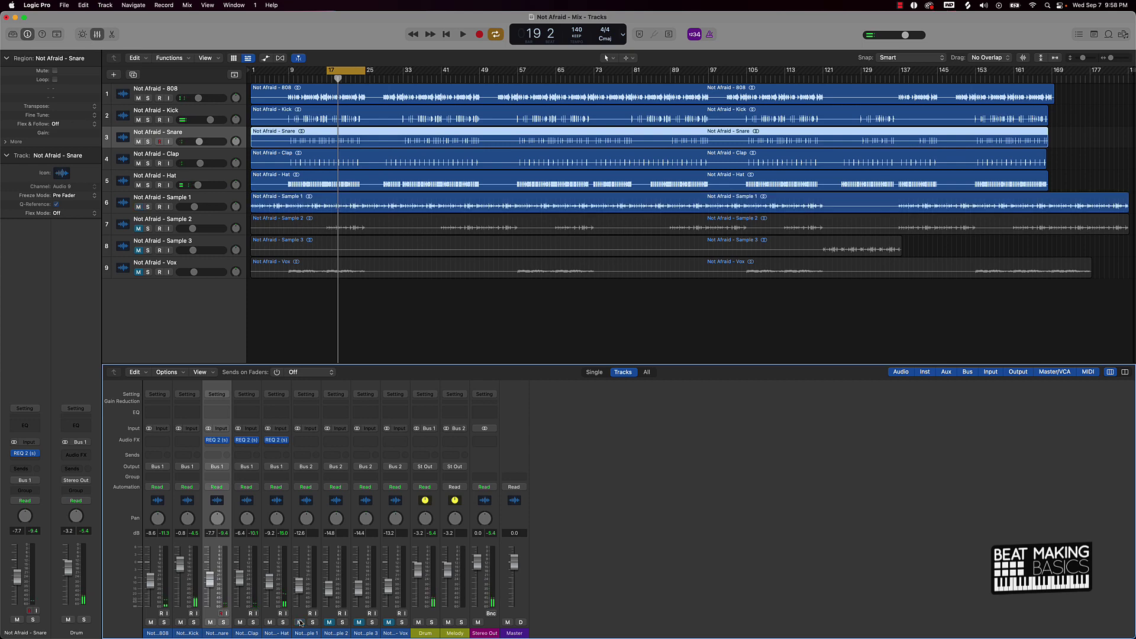
{"action": "left_click", "coordinate": [306, 439]}
{"action": "mouse_move", "coordinate": [331, 463]}
{"action": "left_click", "coordinate": [370, 464]}
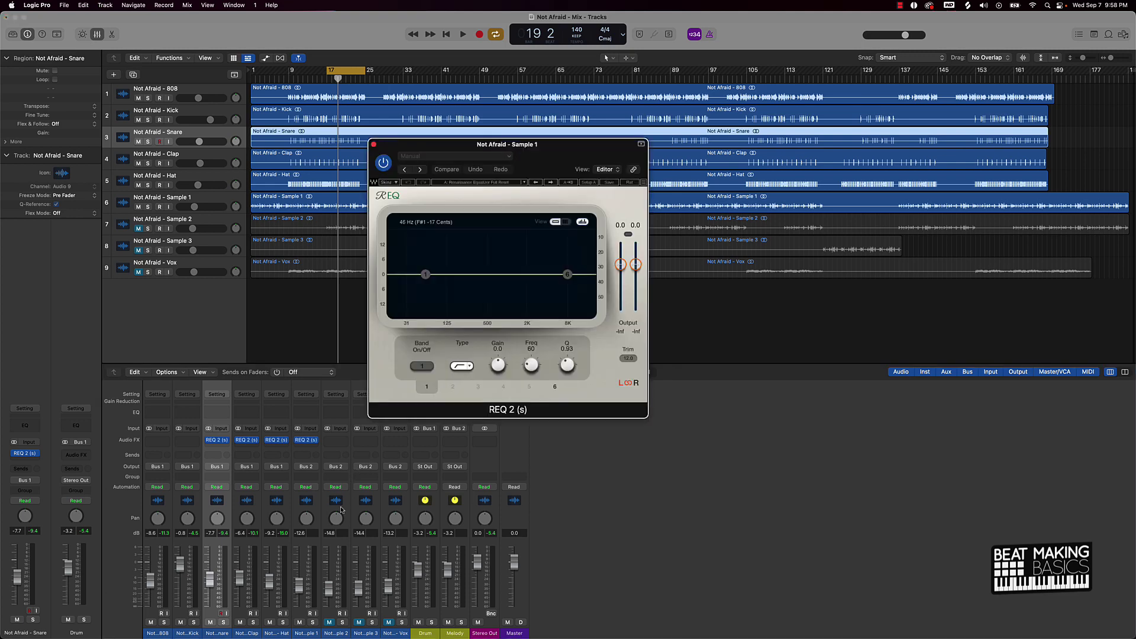
Set the Sample 1 EQ's high-pass band to 234 Hz with Q 1.41, adjusting it by ear during playback.
{"action": "left_click_drag", "start_coordinate": [425, 274], "coordinate": [486, 273]}
{"action": "left_click_drag", "start_coordinate": [567, 364], "coordinate": [567, 351]}
{"action": "key", "text": "space"}
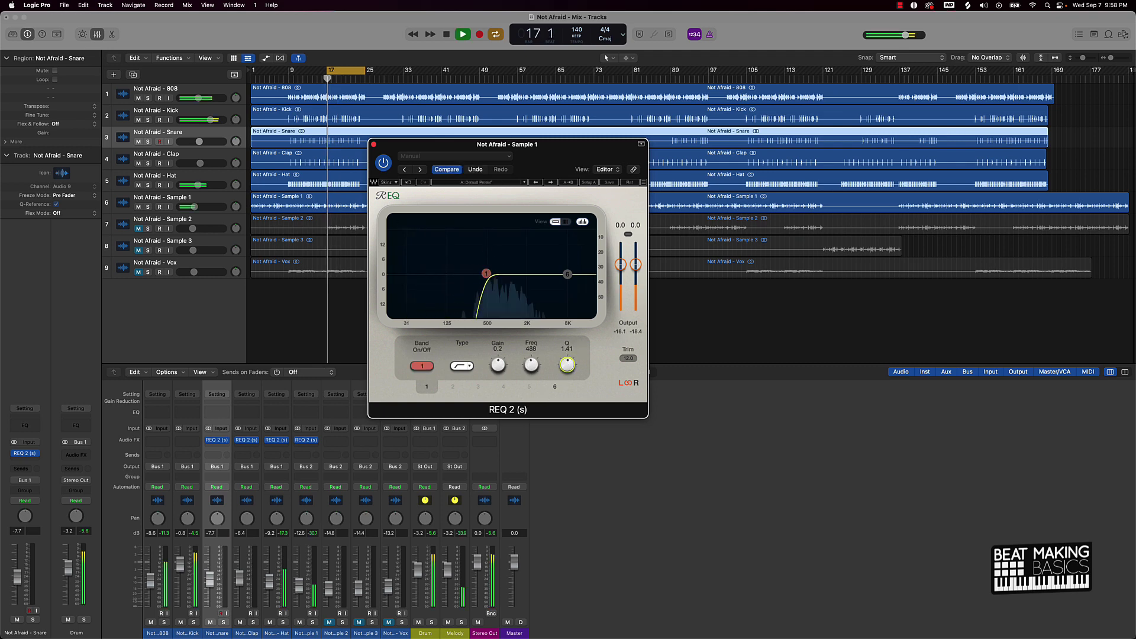
{"action": "mouse_move", "coordinate": [472, 276]}
{"action": "left_mouse_down"}
{"action": "mouse_move", "coordinate": [401, 293]}
{"action": "mouse_move", "coordinate": [456, 285]}
{"action": "left_mouse_up"}
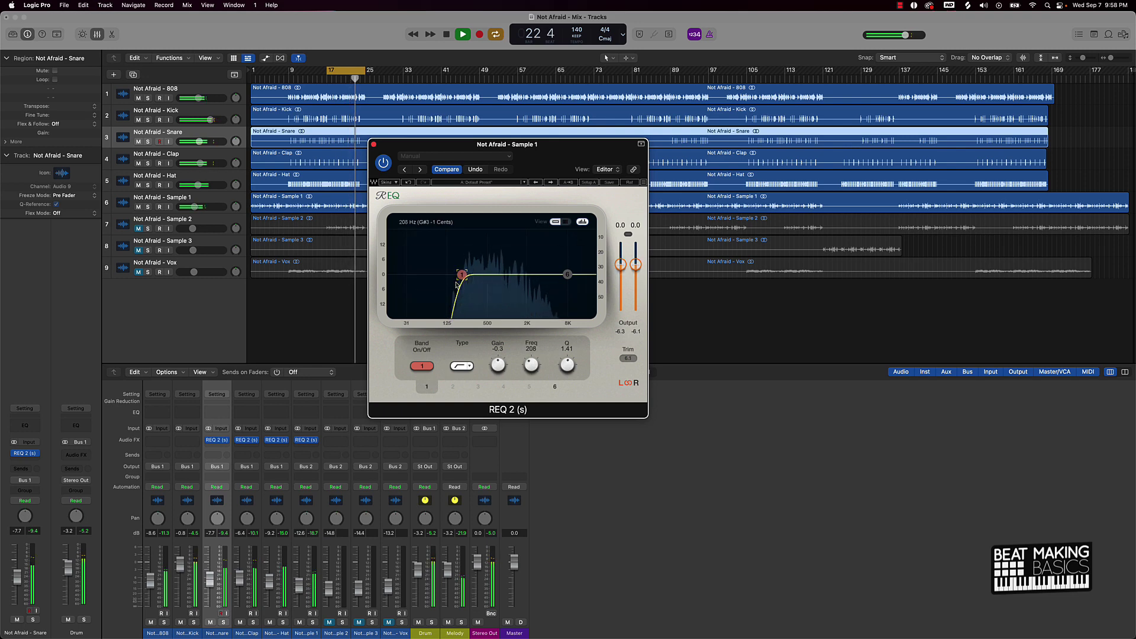
{"action": "mouse_move", "coordinate": [456, 285]}
{"action": "left_mouse_down"}
{"action": "mouse_move", "coordinate": [443, 288]}
{"action": "mouse_move", "coordinate": [451, 284]}
{"action": "left_mouse_up"}
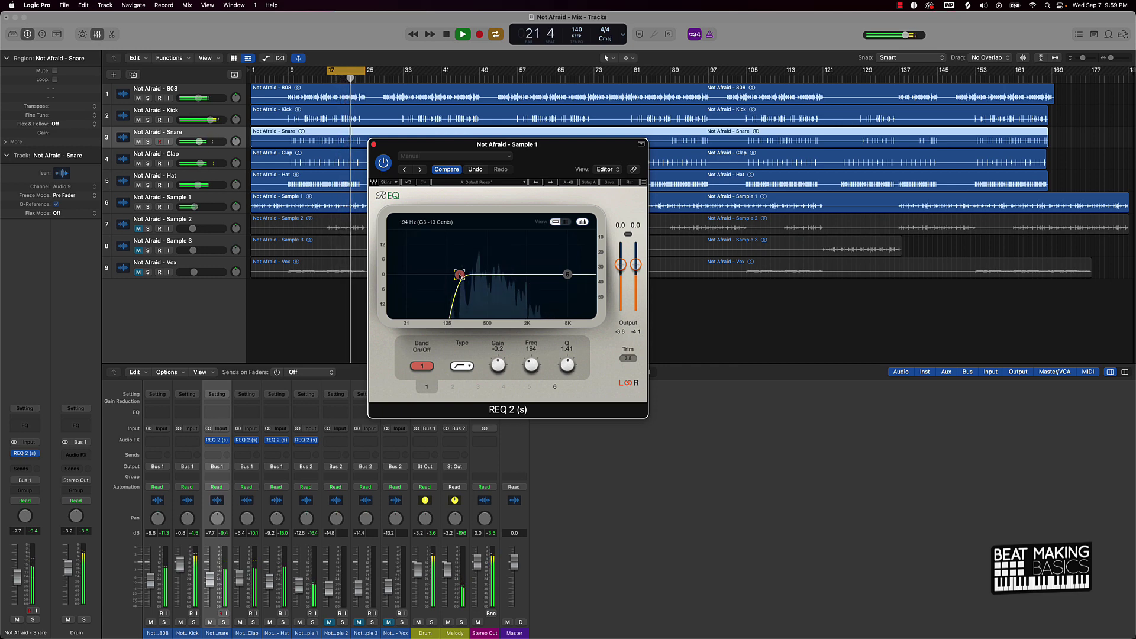
{"action": "left_click_drag", "start_coordinate": [461, 274], "coordinate": [465, 274]}
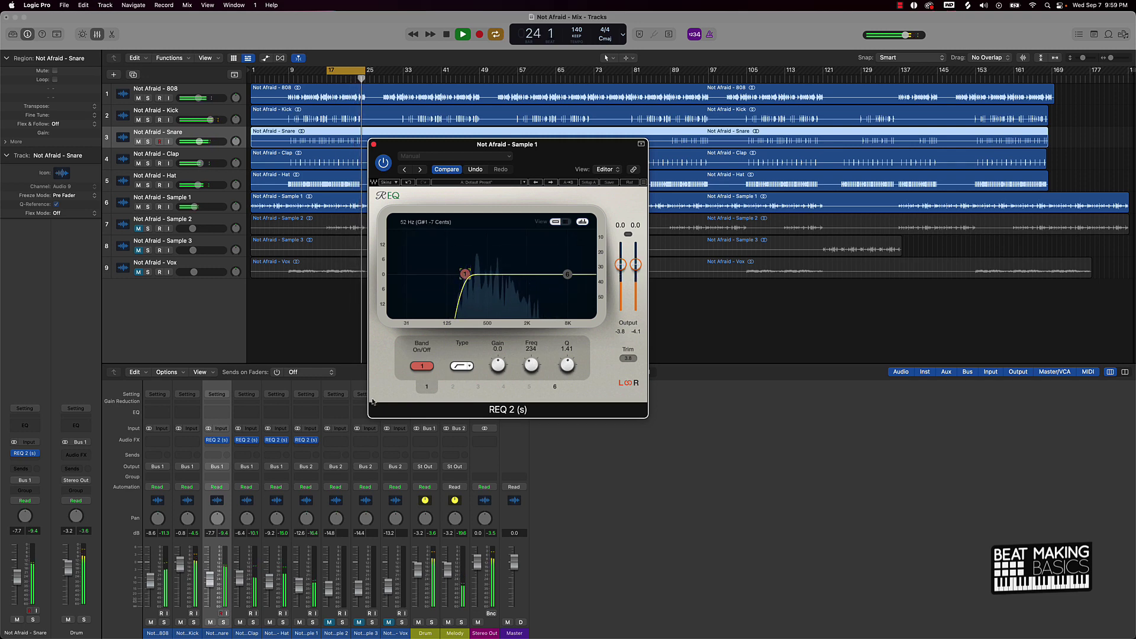
Copy Sample 1's REQ 2 (s) onto the Sample 2 channel, unmute Sample 2 and open the copied equalizer.
{"action": "left_click", "coordinate": [327, 441]}
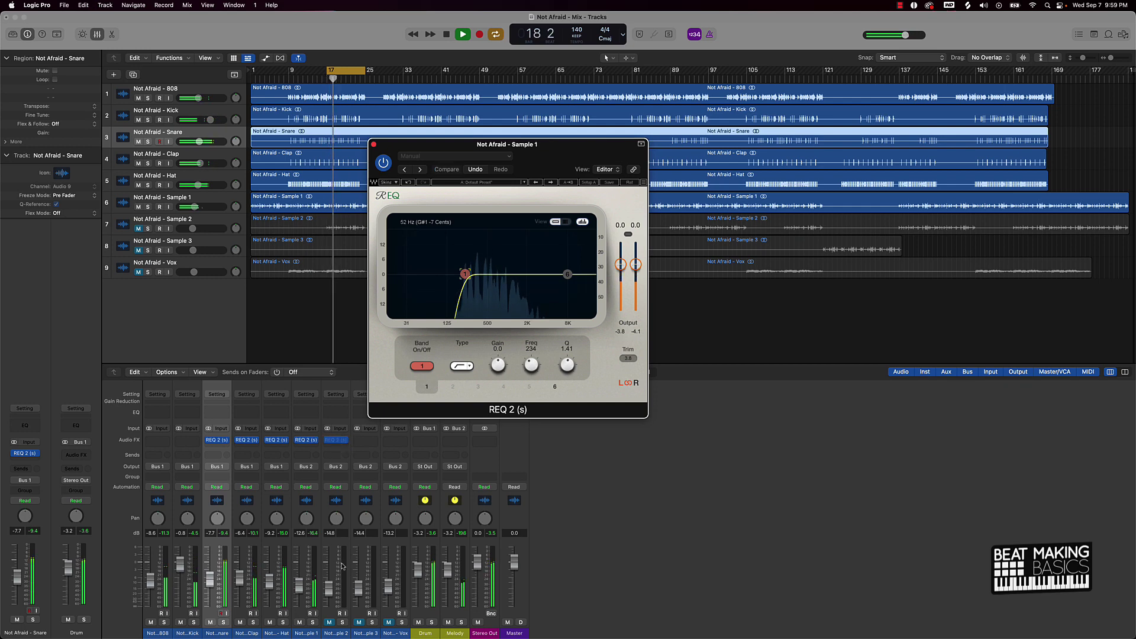
{"action": "left_click", "coordinate": [329, 622]}
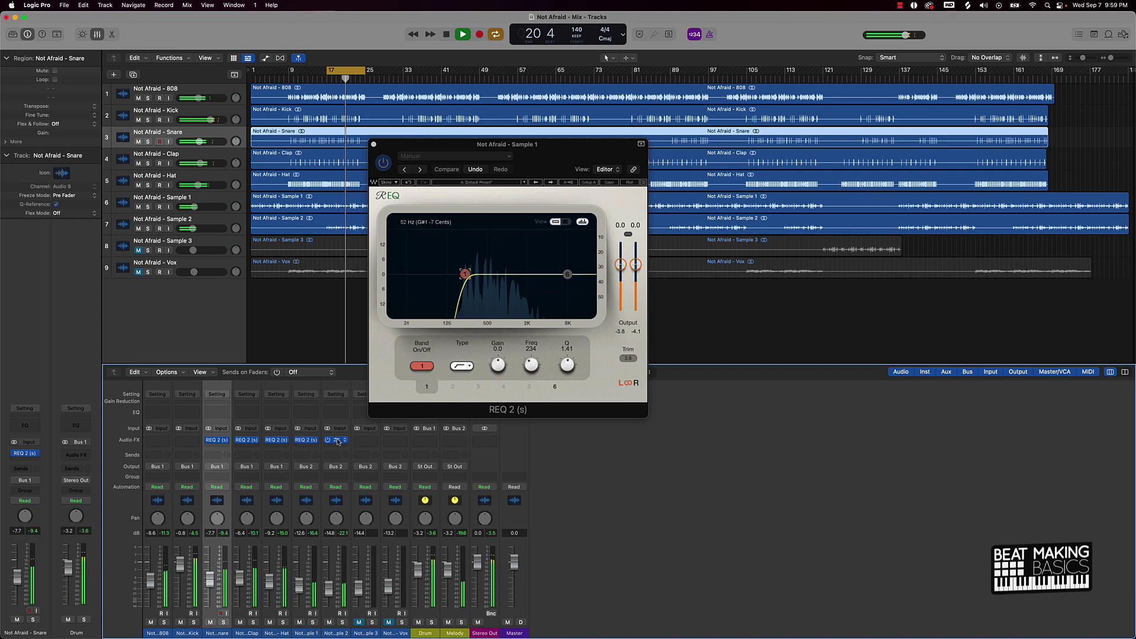
{"action": "left_click", "coordinate": [338, 442]}
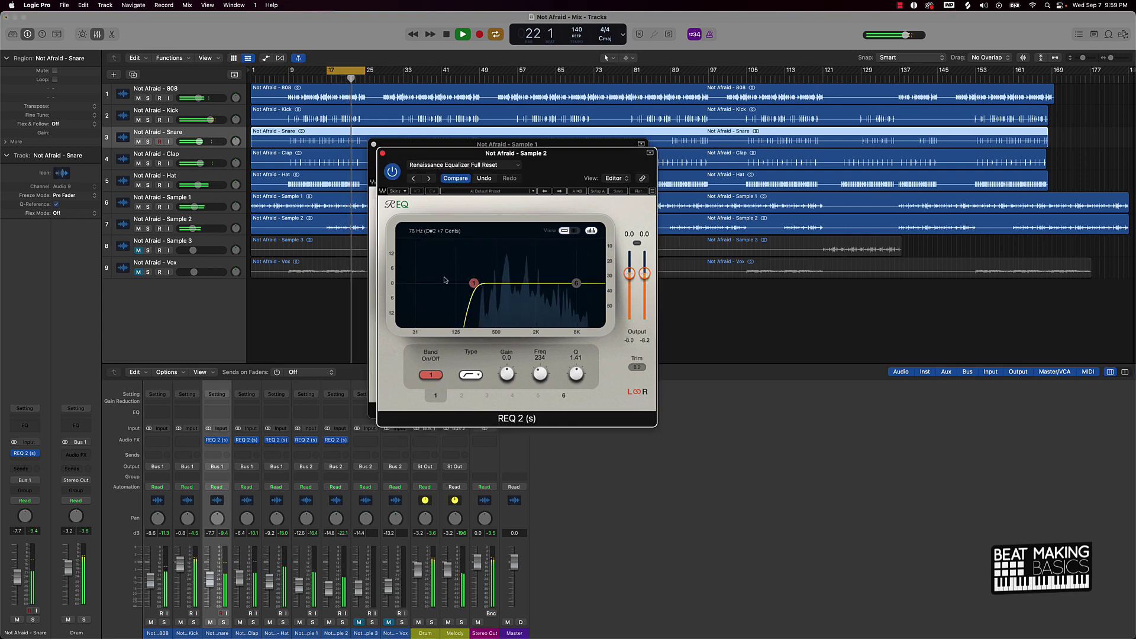
Mute Sample 1 and set the Sample 2 high-pass filter in REQ 2 to 389 Hz, closing both EQ windows.
{"action": "left_click", "coordinate": [299, 622]}
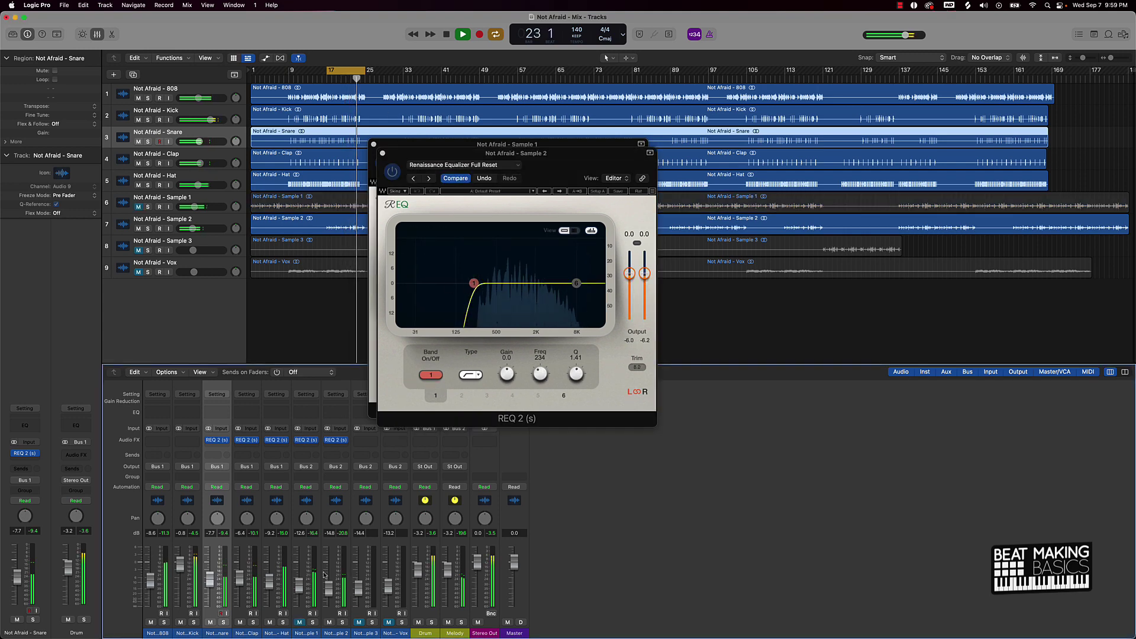
{"action": "left_click_drag", "start_coordinate": [473, 284], "coordinate": [488, 282]}
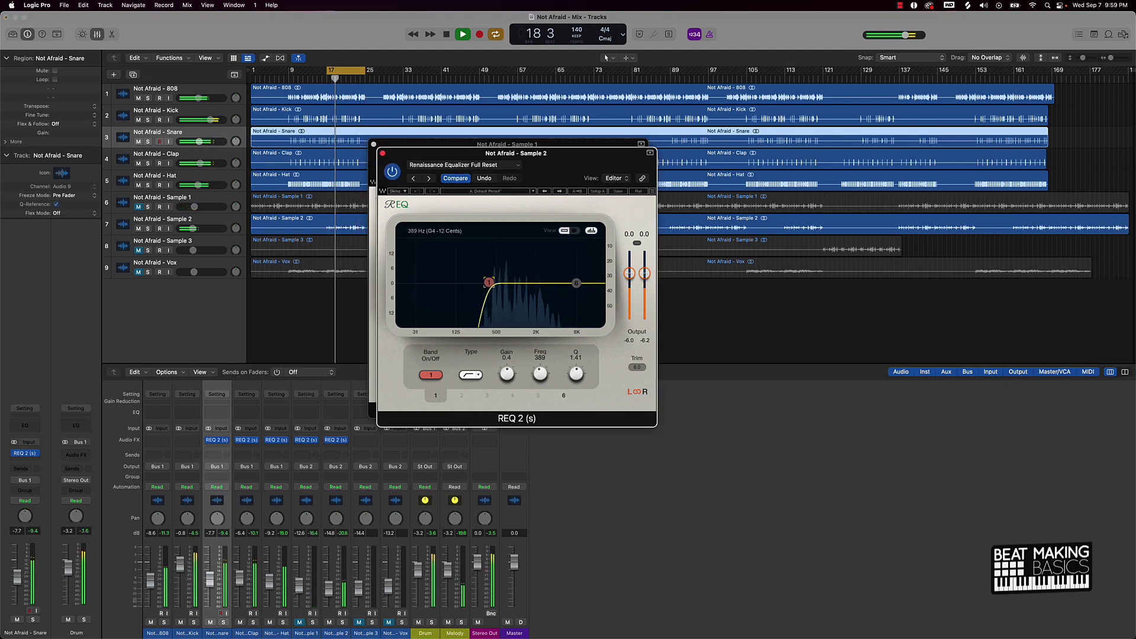
{"action": "left_click", "coordinate": [383, 153]}
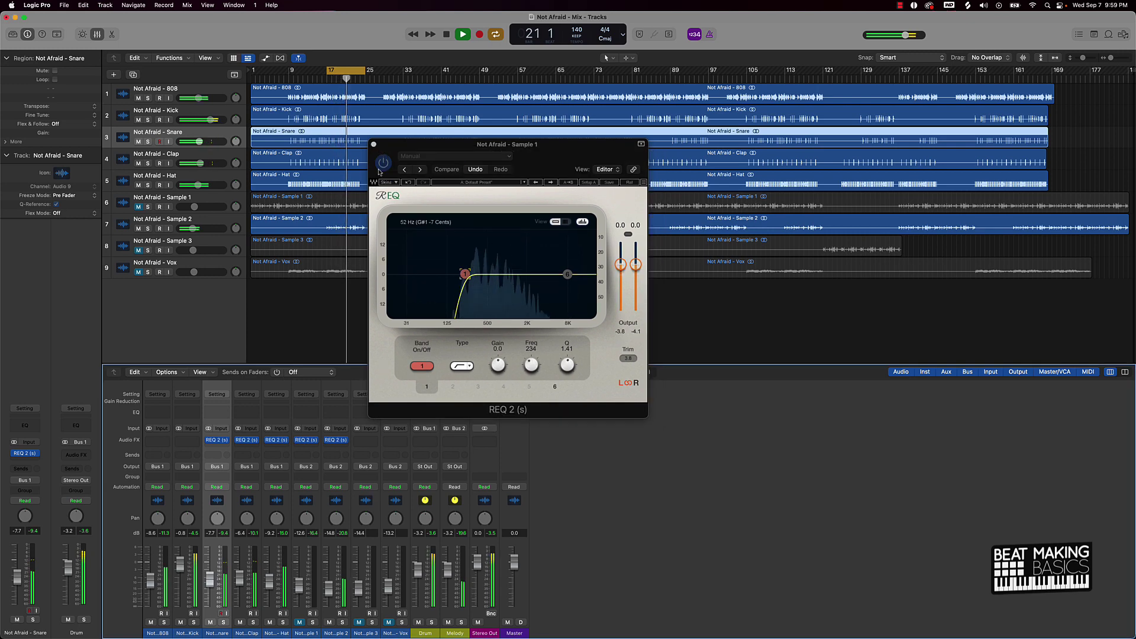
{"action": "left_click", "coordinate": [373, 145]}
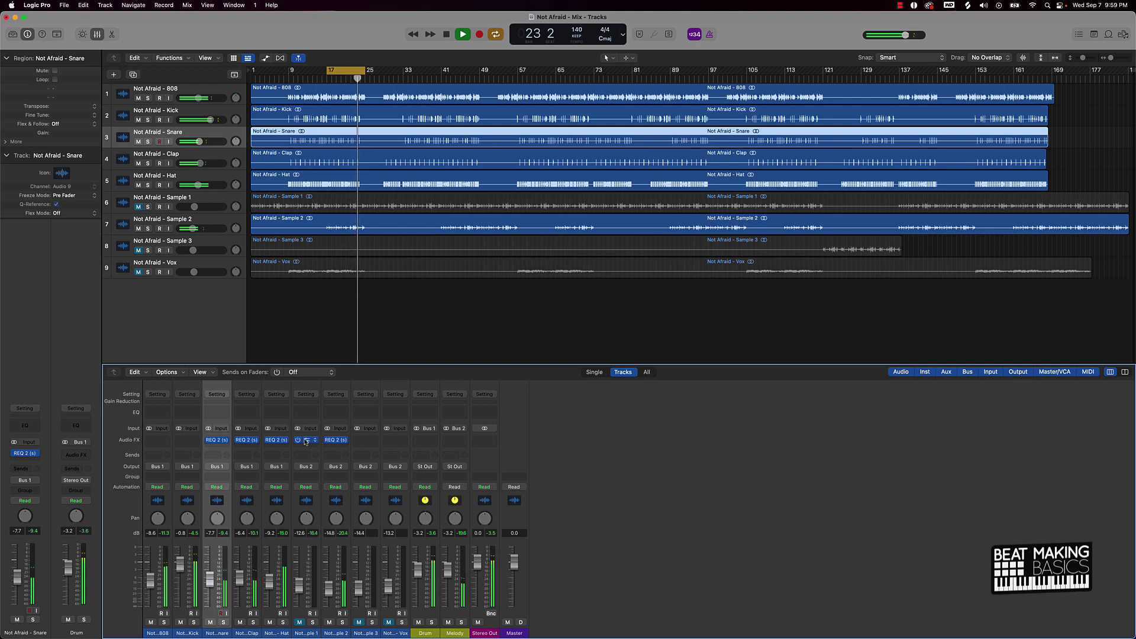
Copy the REQ 2 equalizer onto the Sample 3 and Vox channels and unmute Vox.
{"action": "left_click_drag", "start_coordinate": [306, 442], "coordinate": [399, 444]}
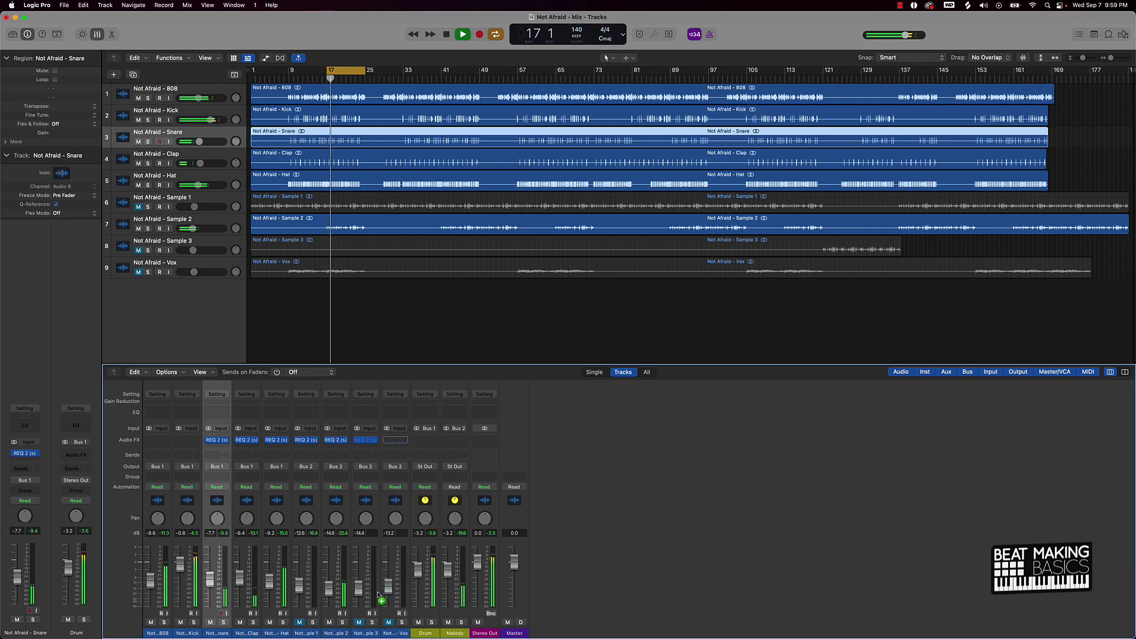
{"action": "left_click", "coordinate": [389, 622]}
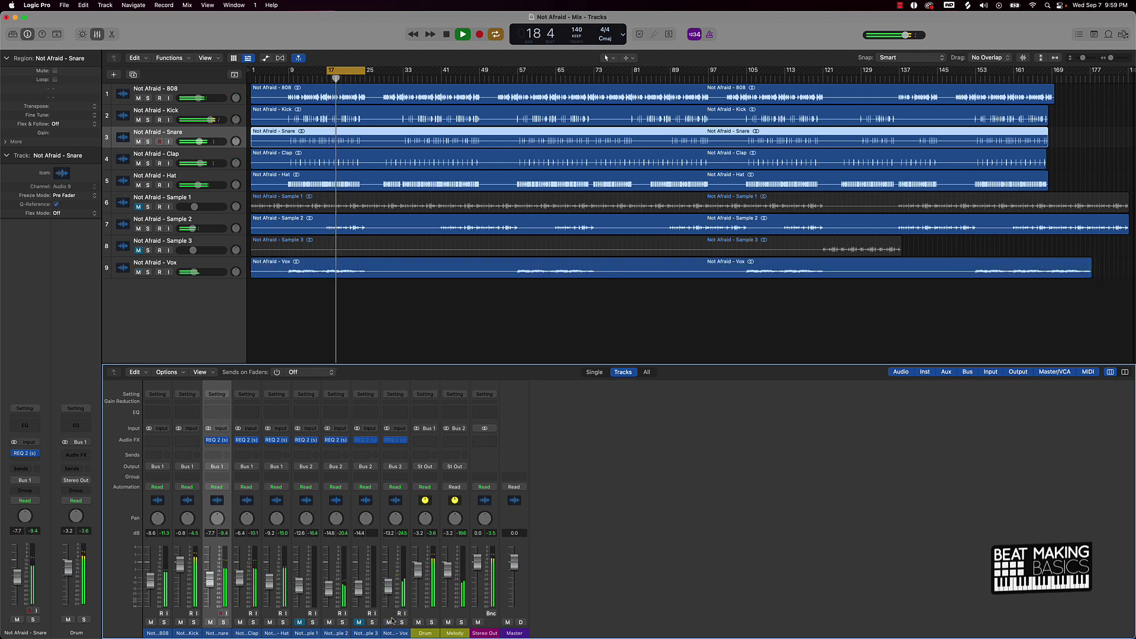
{"action": "left_click", "coordinate": [389, 440]}
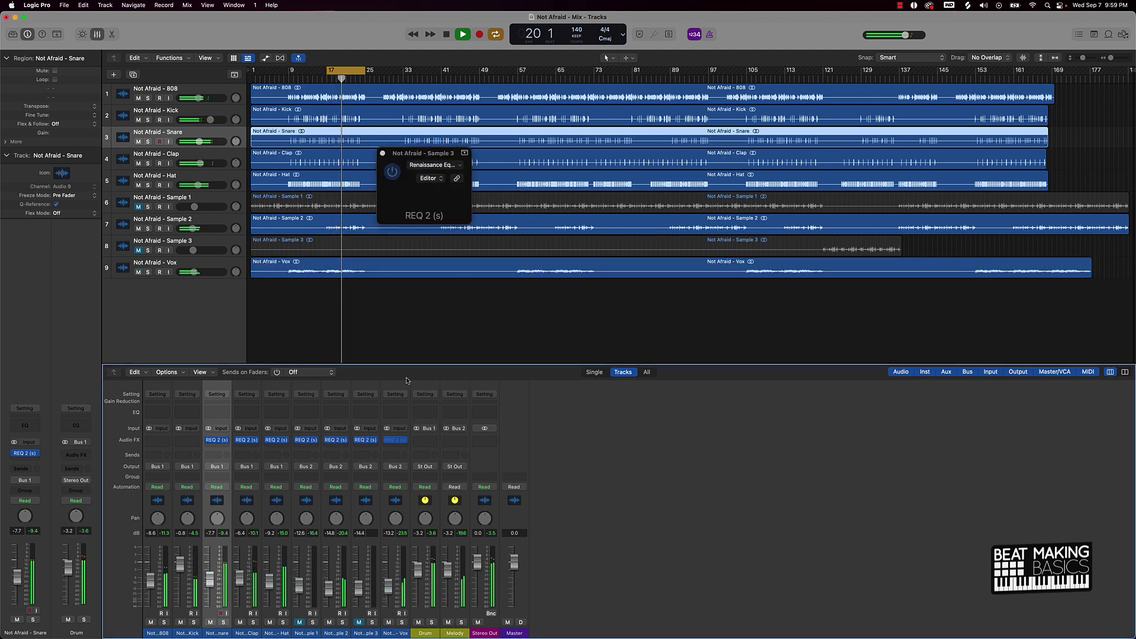
{"action": "left_click", "coordinate": [397, 443]}
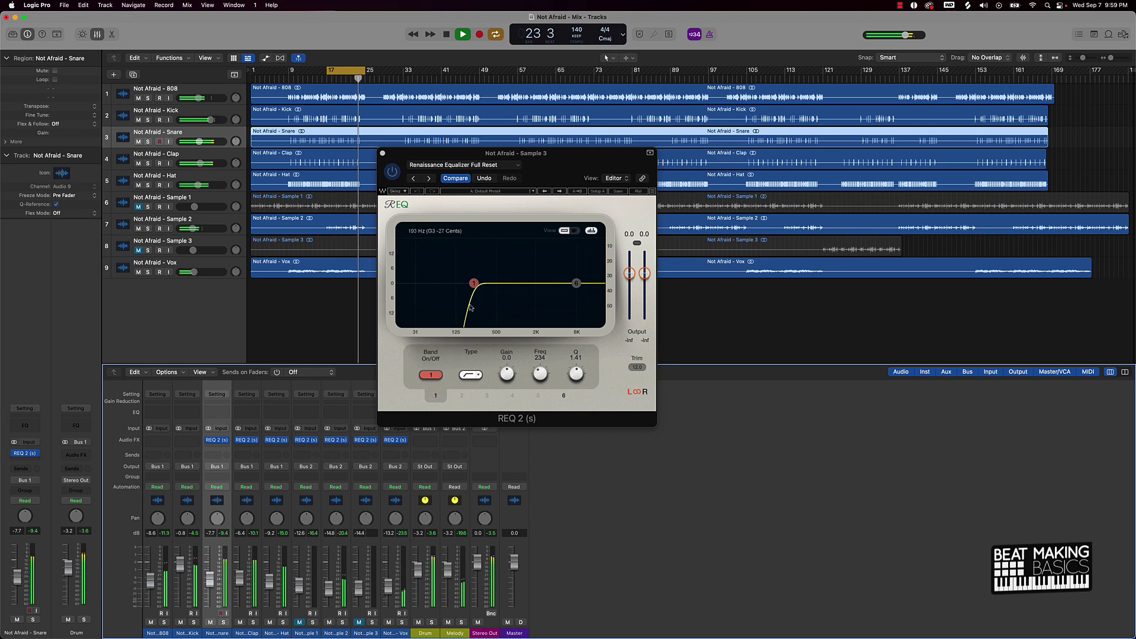
{"action": "left_click", "coordinate": [382, 154]}
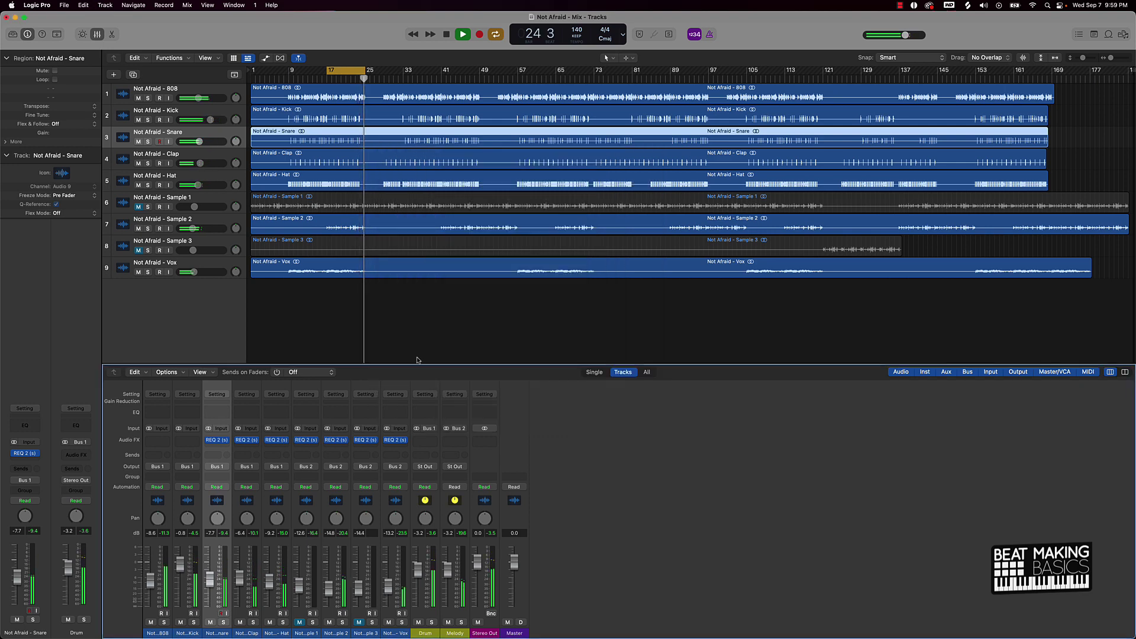
Lower the Vox channel's high-pass filter in REQ 2 to 125 Hz, stop playback and close the EQ window.
{"action": "left_click", "coordinate": [395, 440]}
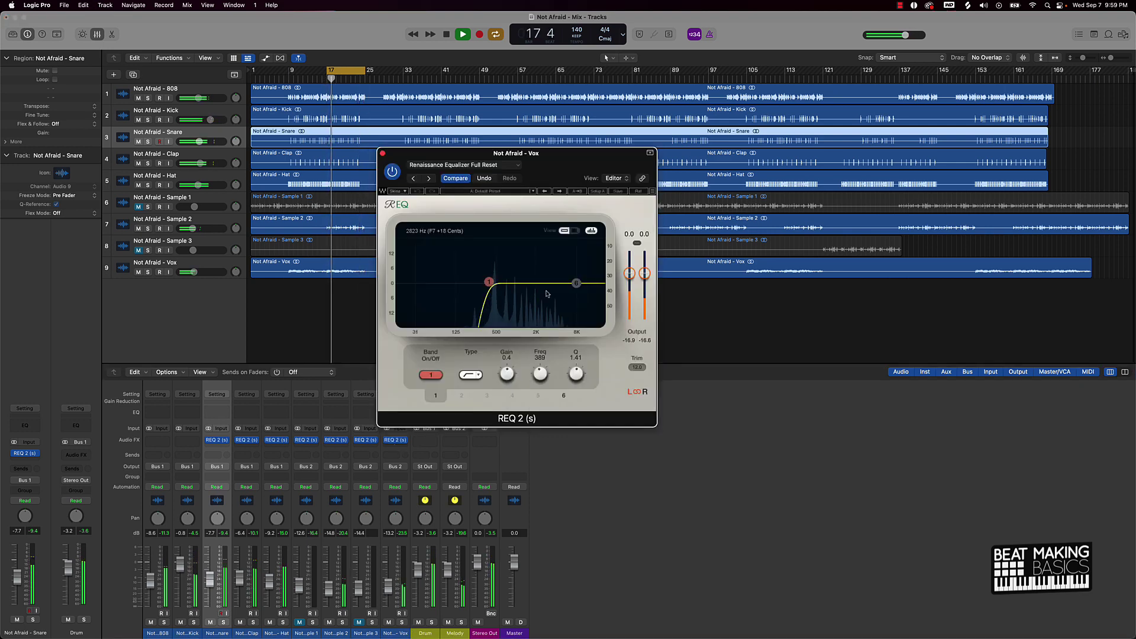
{"action": "left_click_drag", "start_coordinate": [473, 282], "coordinate": [456, 282]}
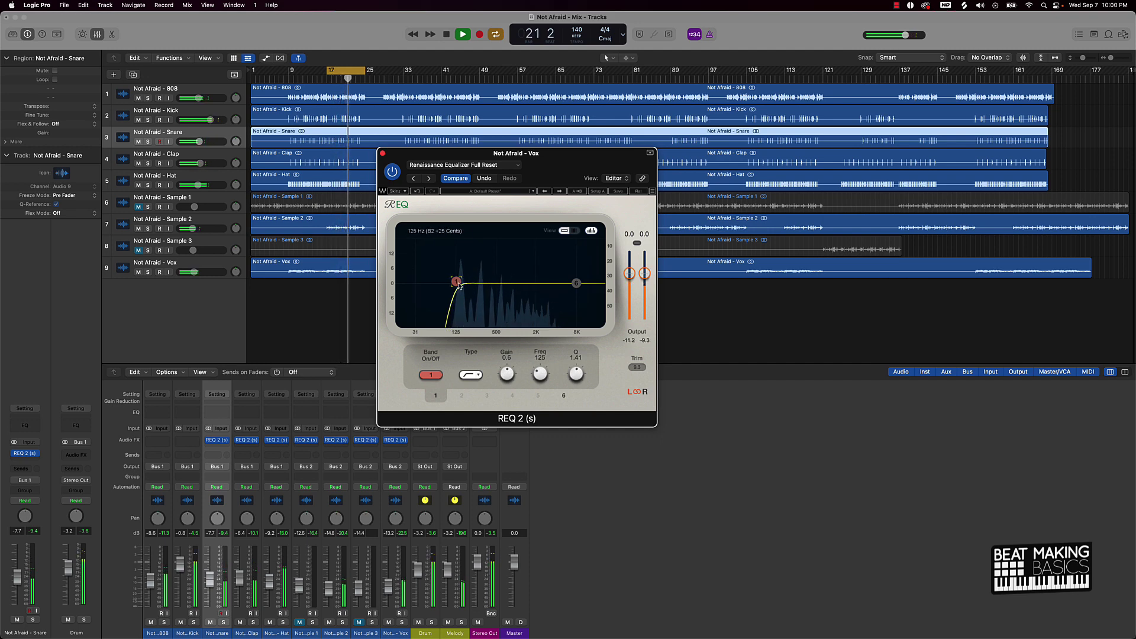
{"action": "key", "text": "space"}
{"action": "left_click", "coordinate": [383, 153]}
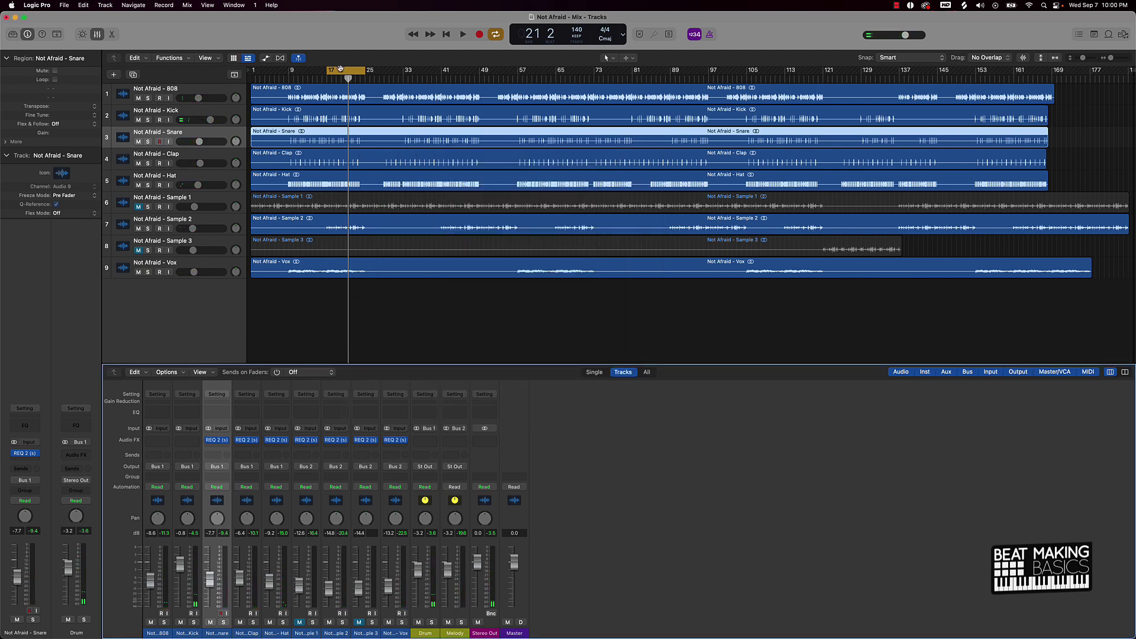
Unmute Sample 3 and, with the cycle range moved to bar 121 for playback, set its volume to -13.4 dB.
{"action": "left_click_drag", "start_coordinate": [341, 70], "coordinate": [839, 85]}
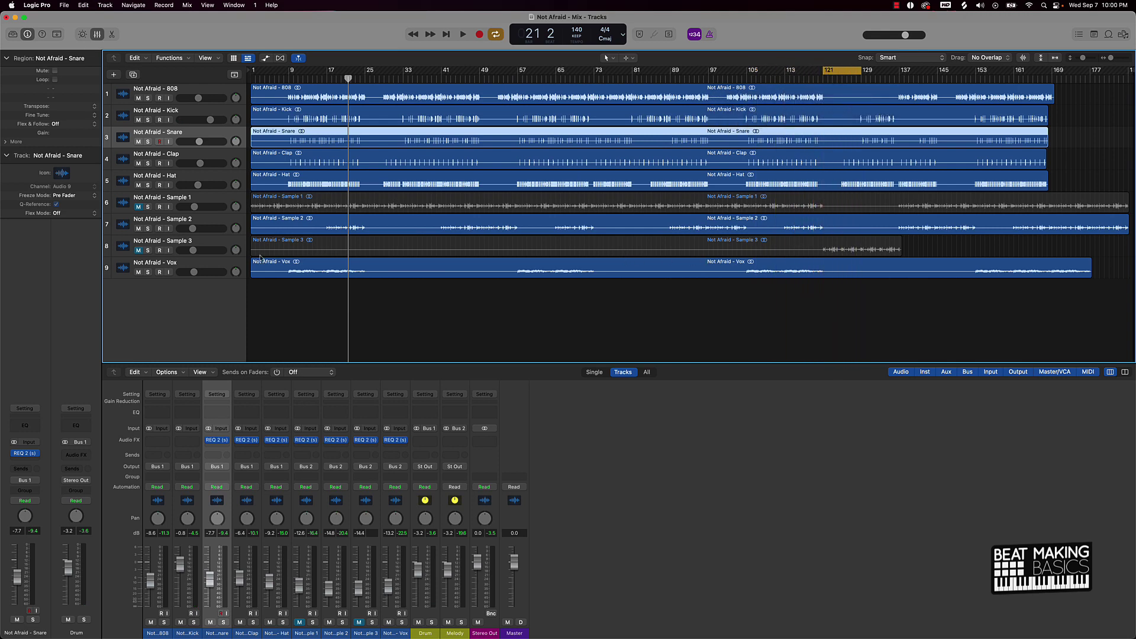
{"action": "left_click", "coordinate": [139, 251]}
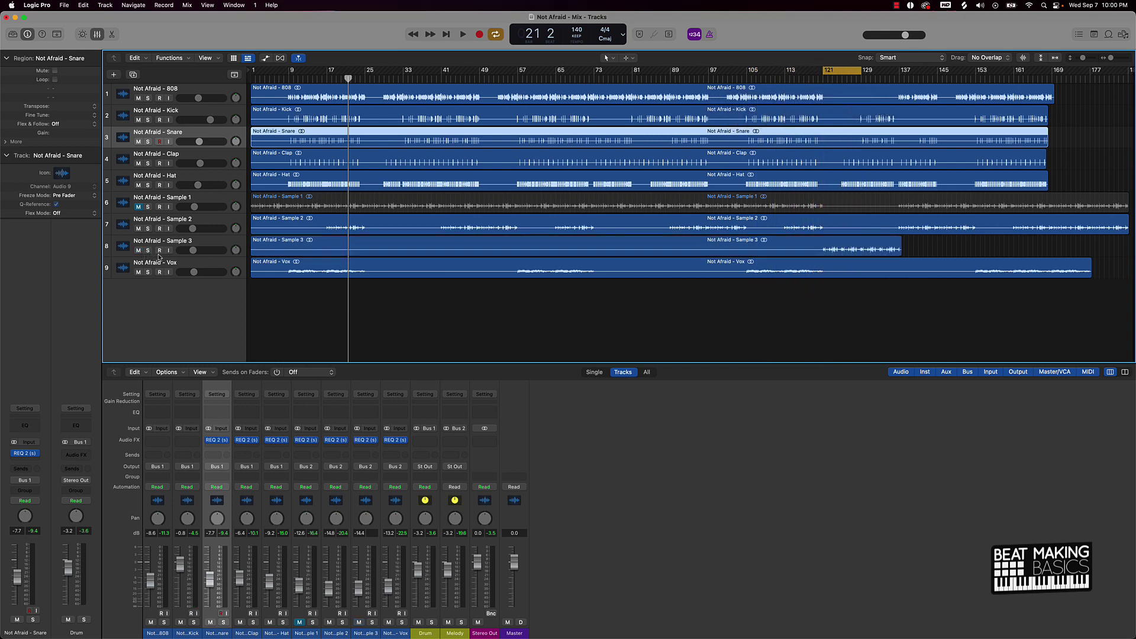
{"action": "key", "text": "space"}
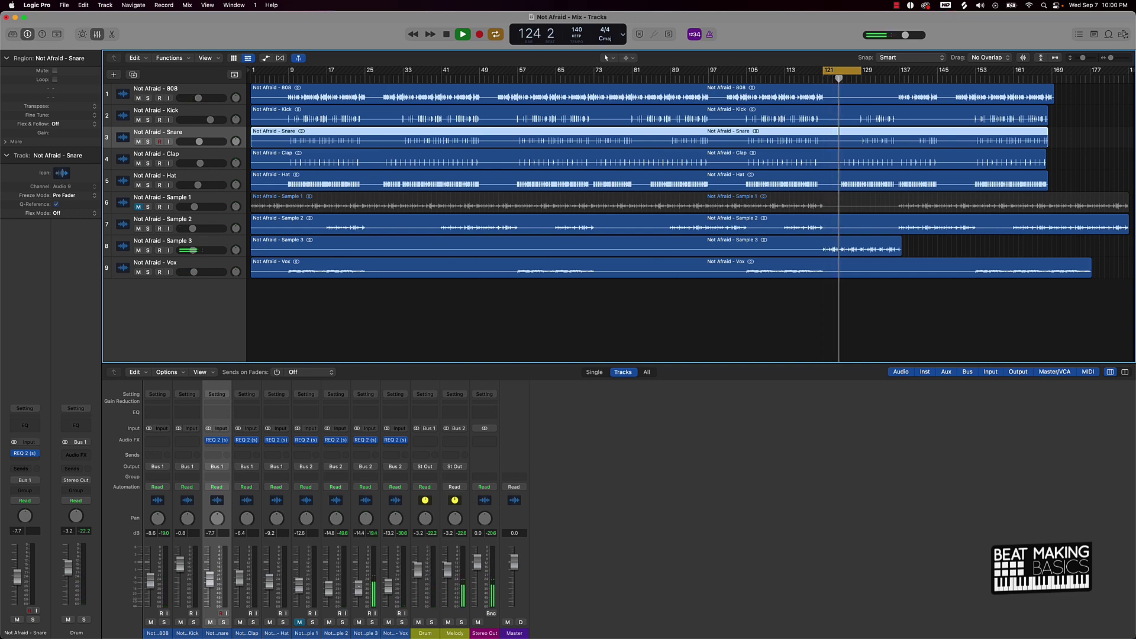
{"action": "left_click_drag", "start_coordinate": [358, 587], "coordinate": [359, 585]}
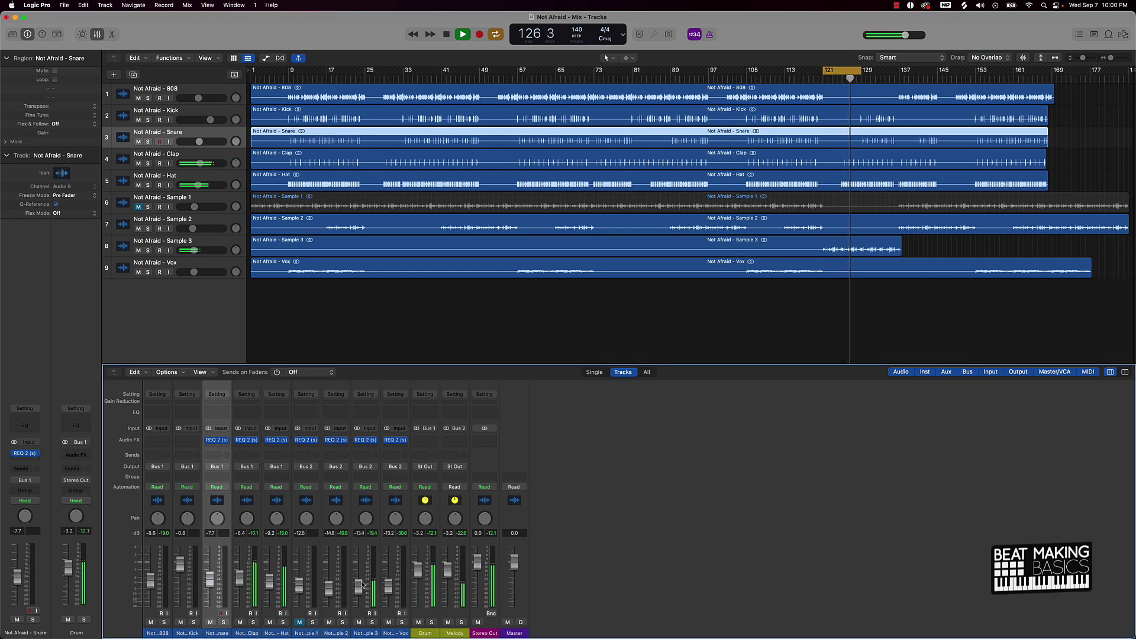
{"action": "key", "text": "space"}
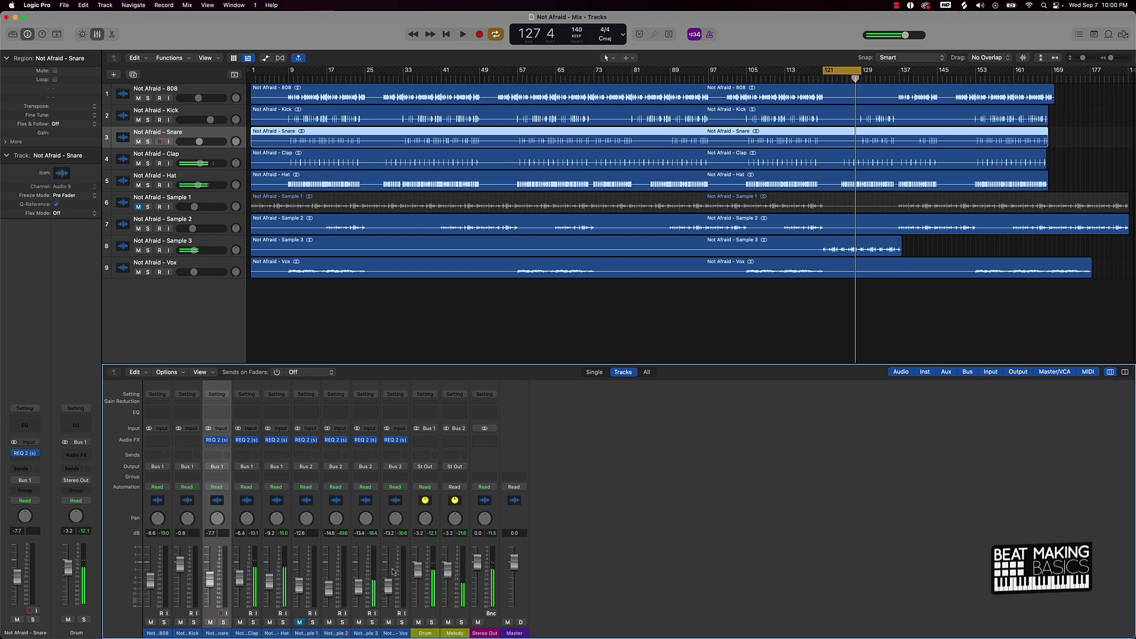
Move the cycle range back to bar 17 and unmute Sample 1.
{"action": "left_click_drag", "start_coordinate": [842, 71], "coordinate": [348, 77]}
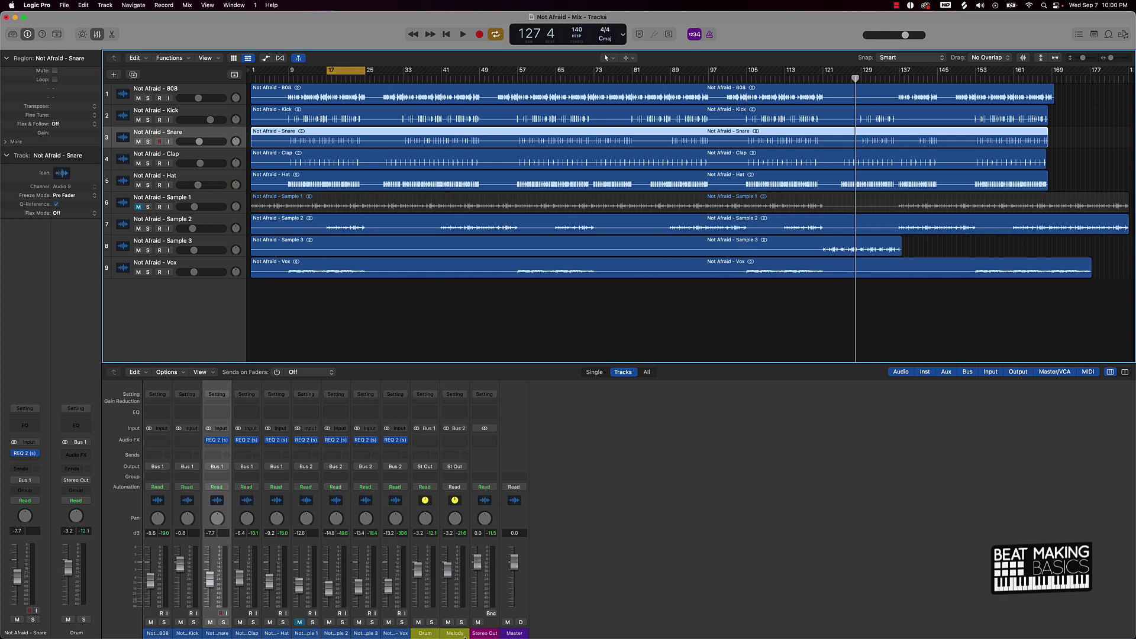
{"action": "left_click", "coordinate": [299, 623]}
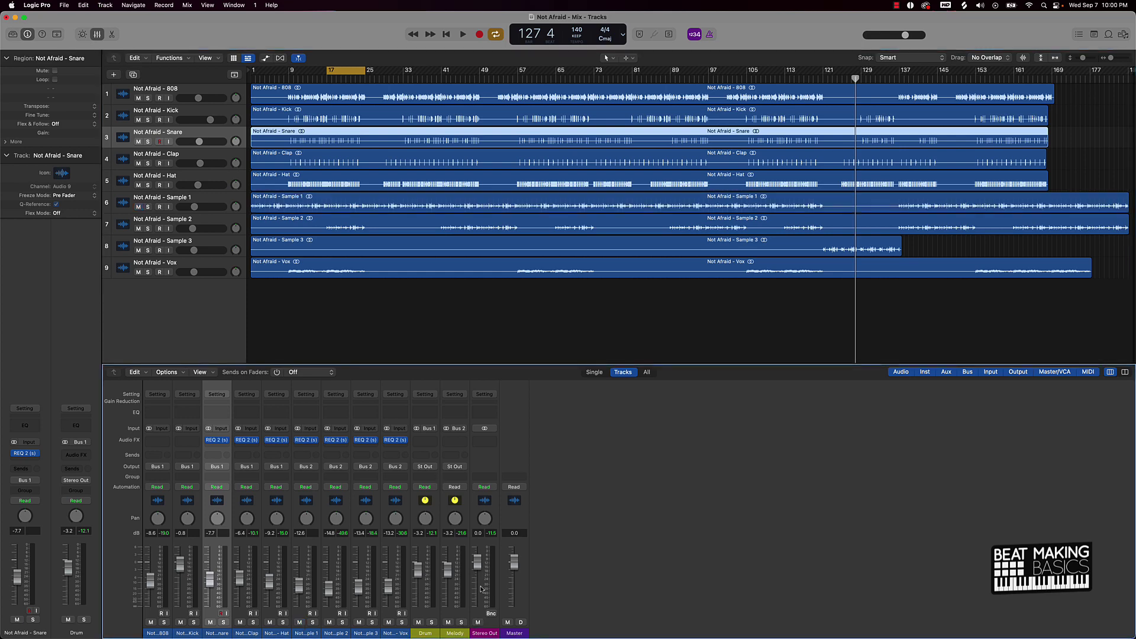
Insert the stereo Waves MV2 (s) compressor on the Melody bus.
{"action": "left_click", "coordinate": [455, 441]}
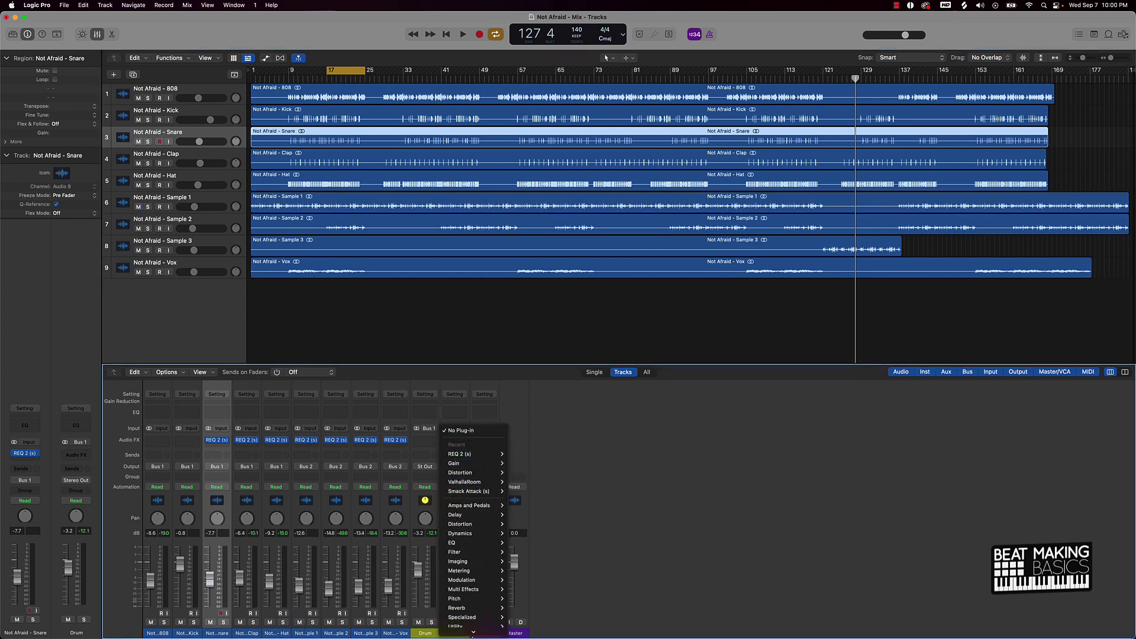
{"action": "mouse_move", "coordinate": [479, 629]}
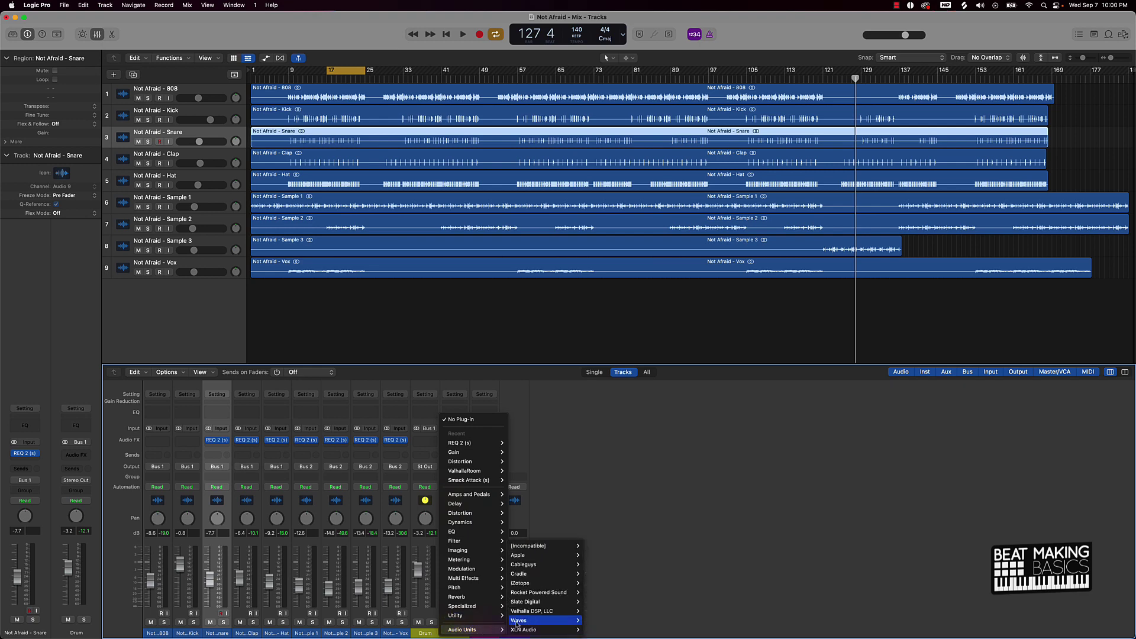
{"action": "mouse_move", "coordinate": [531, 619]}
{"action": "scroll", "coordinate": [632, 549], "scroll_direction": "down", "scroll_amount": 3}
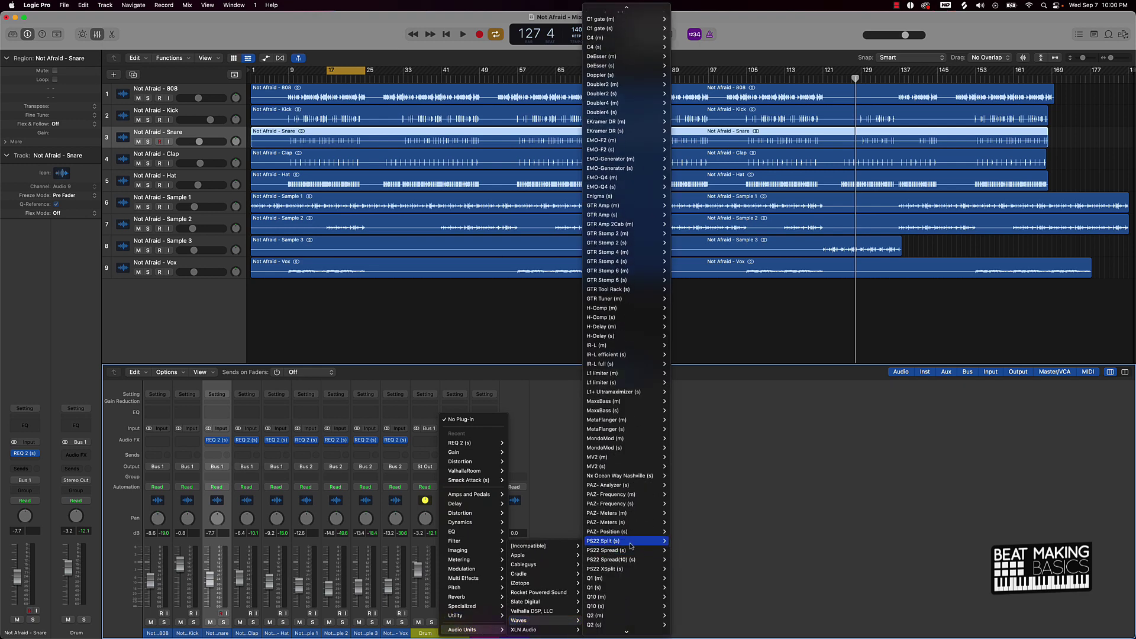
{"action": "mouse_move", "coordinate": [613, 469]}
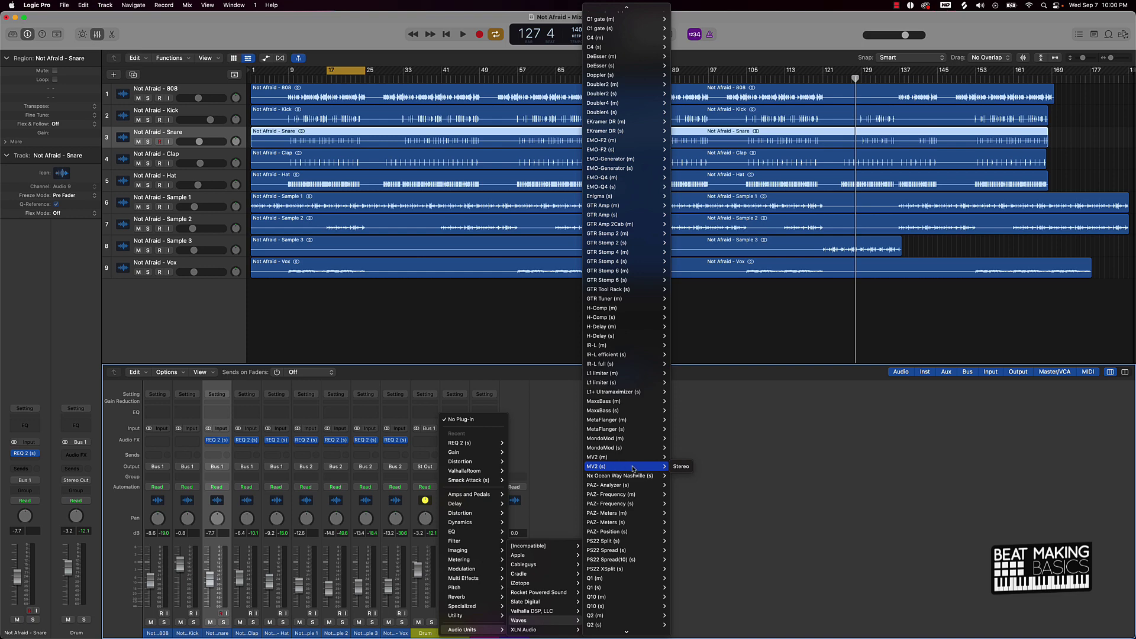
{"action": "left_click", "coordinate": [681, 467]}
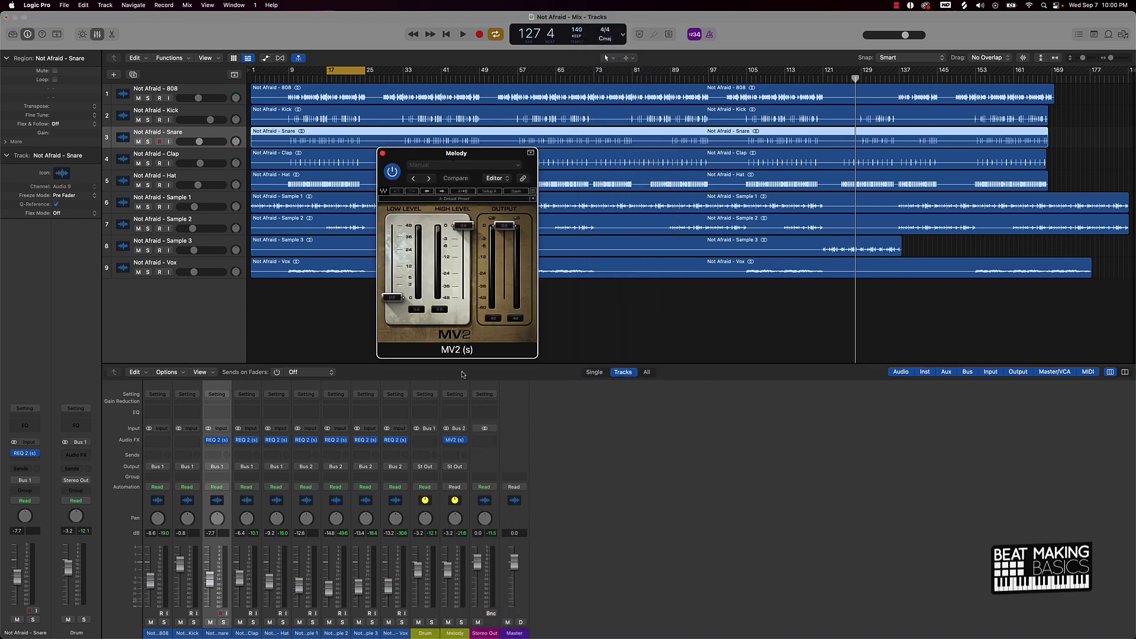
Raise MV2's low level slightly and lower its high level slightly on the Melody bus, fine-tuning during playback, and close the plug-in.
{"action": "left_click_drag", "start_coordinate": [464, 225], "coordinate": [463, 245]}
{"action": "left_click_drag", "start_coordinate": [392, 297], "coordinate": [392, 287]}
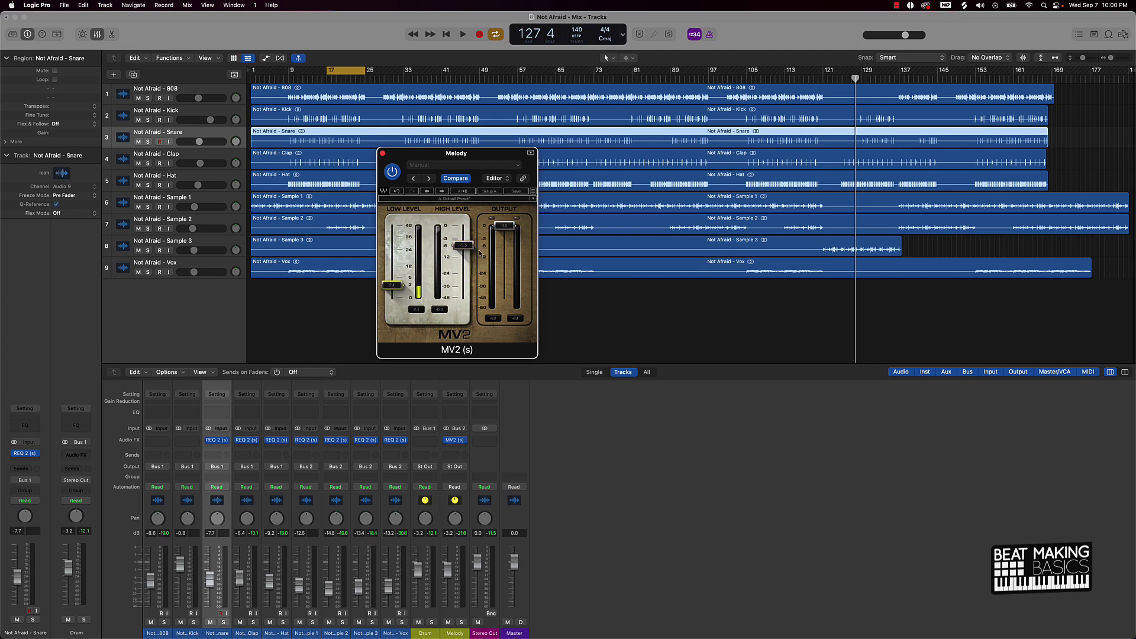
{"action": "left_click_drag", "start_coordinate": [464, 245], "coordinate": [463, 234]}
{"action": "key", "text": "space"}
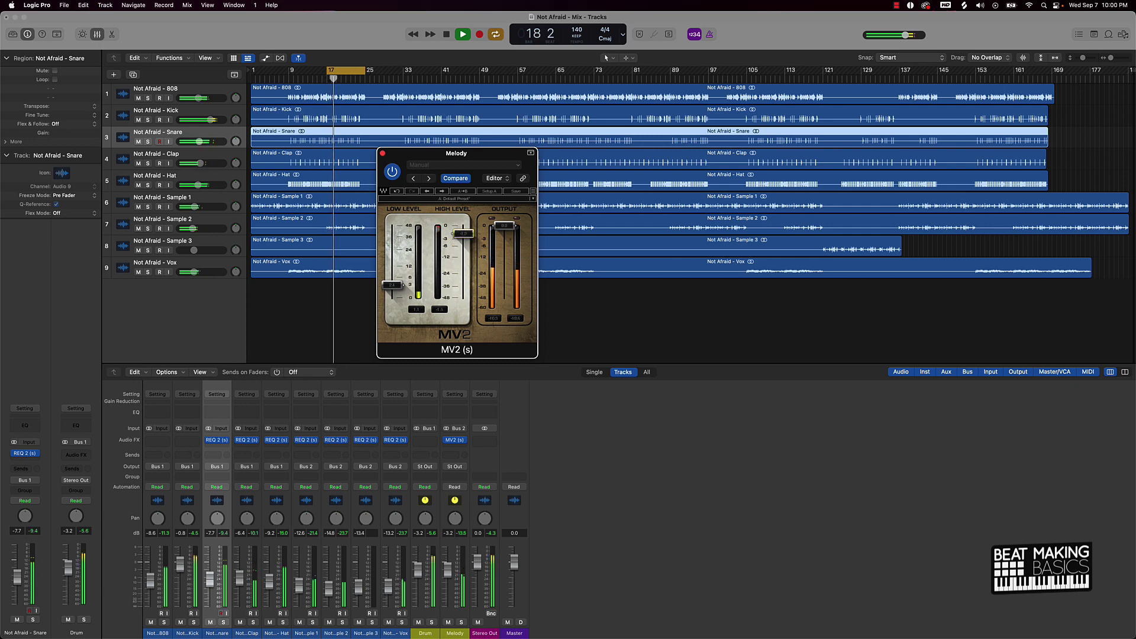
{"action": "left_click_drag", "start_coordinate": [392, 284], "coordinate": [392, 289]}
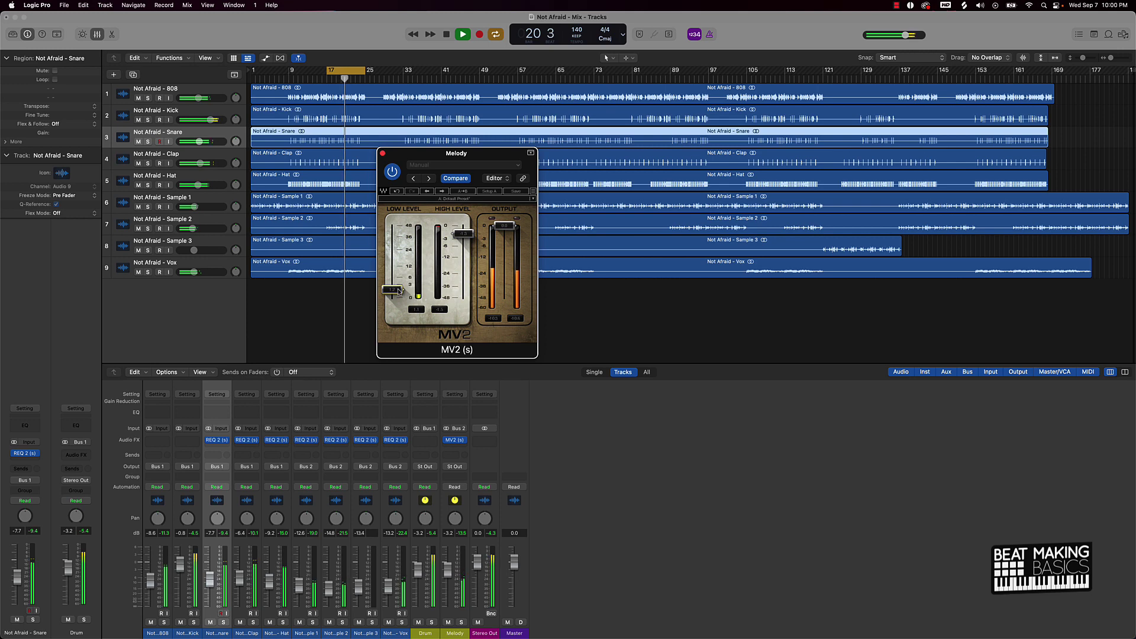
{"action": "left_click_drag", "start_coordinate": [392, 289], "coordinate": [392, 288]}
{"action": "left_click_drag", "start_coordinate": [464, 234], "coordinate": [464, 235]}
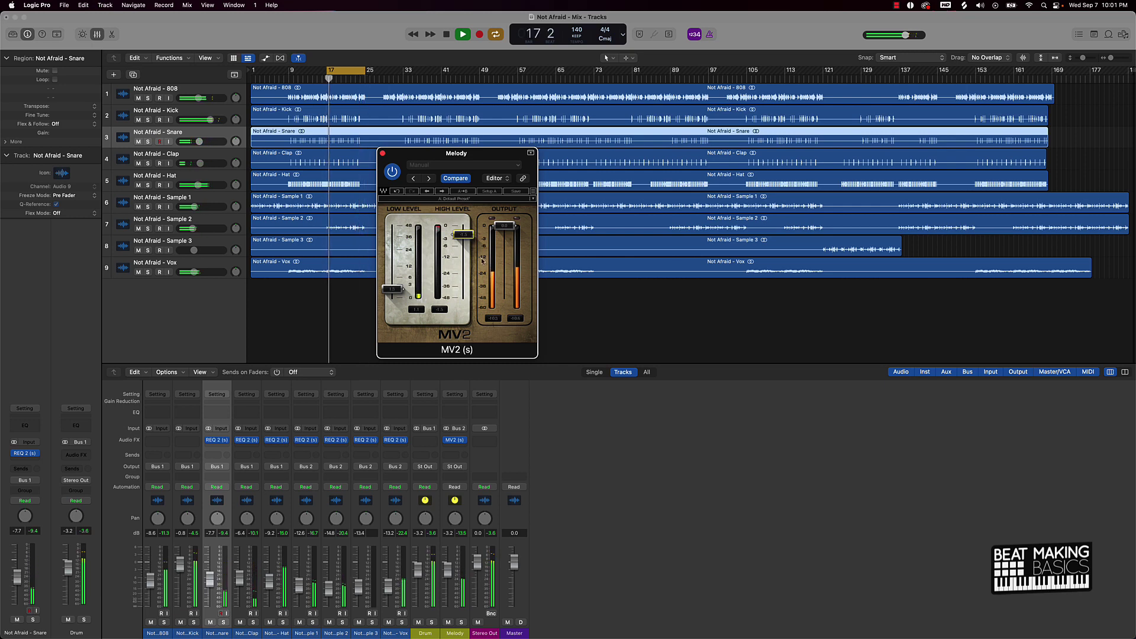
{"action": "left_click", "coordinate": [382, 154]}
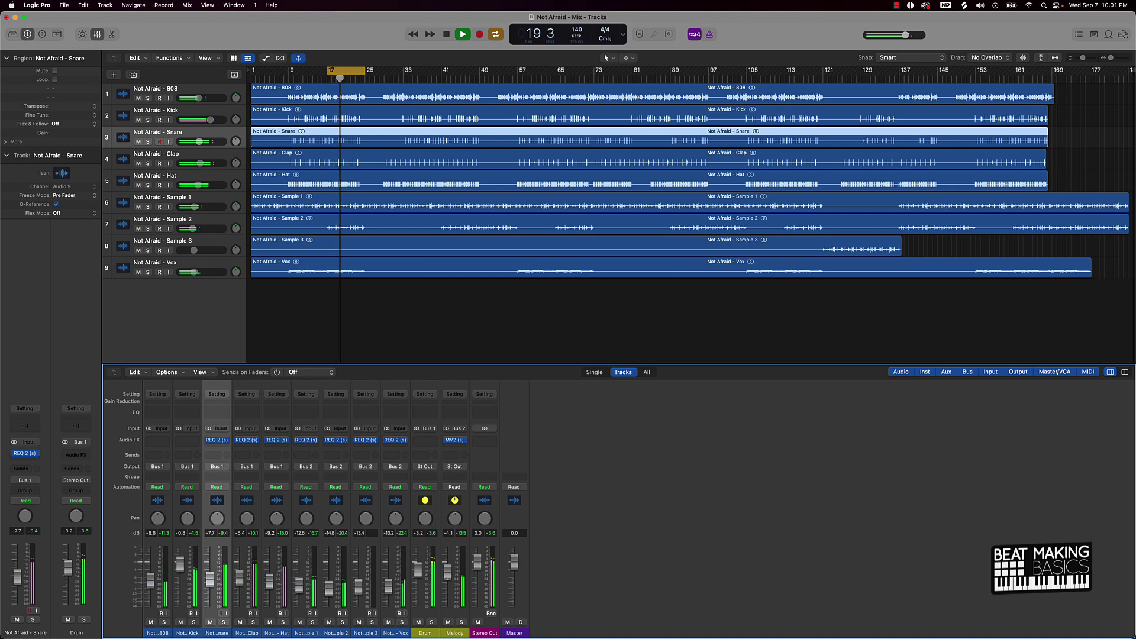
Set the Melody bus volume to -3.6 dB and stop playback.
{"action": "left_click_drag", "start_coordinate": [449, 577], "coordinate": [449, 578]}
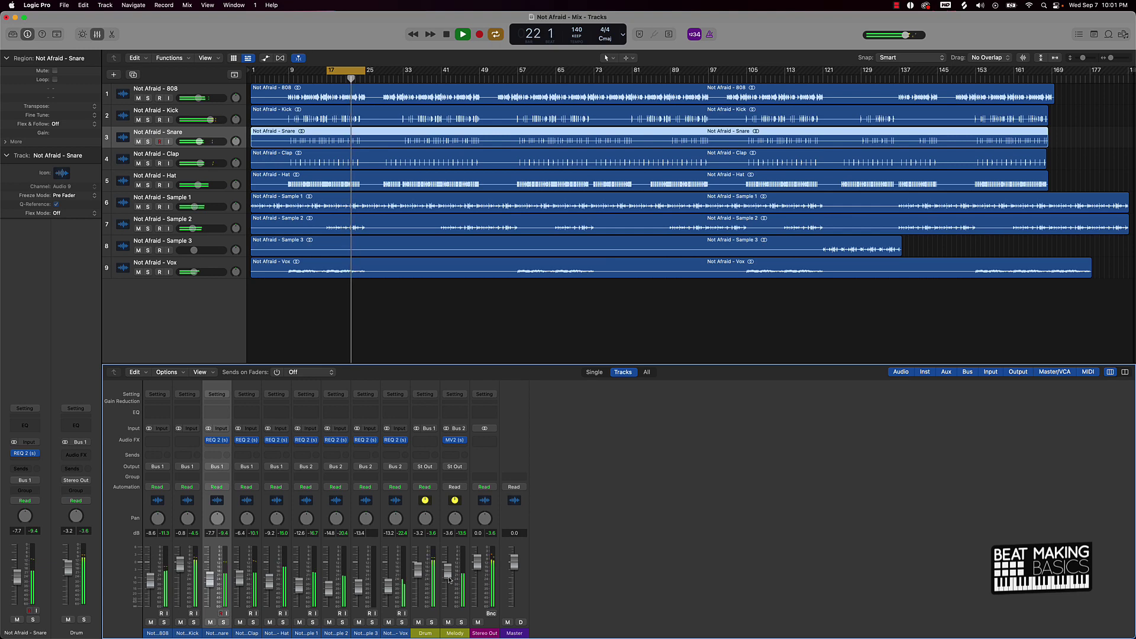
{"action": "key", "text": "space"}
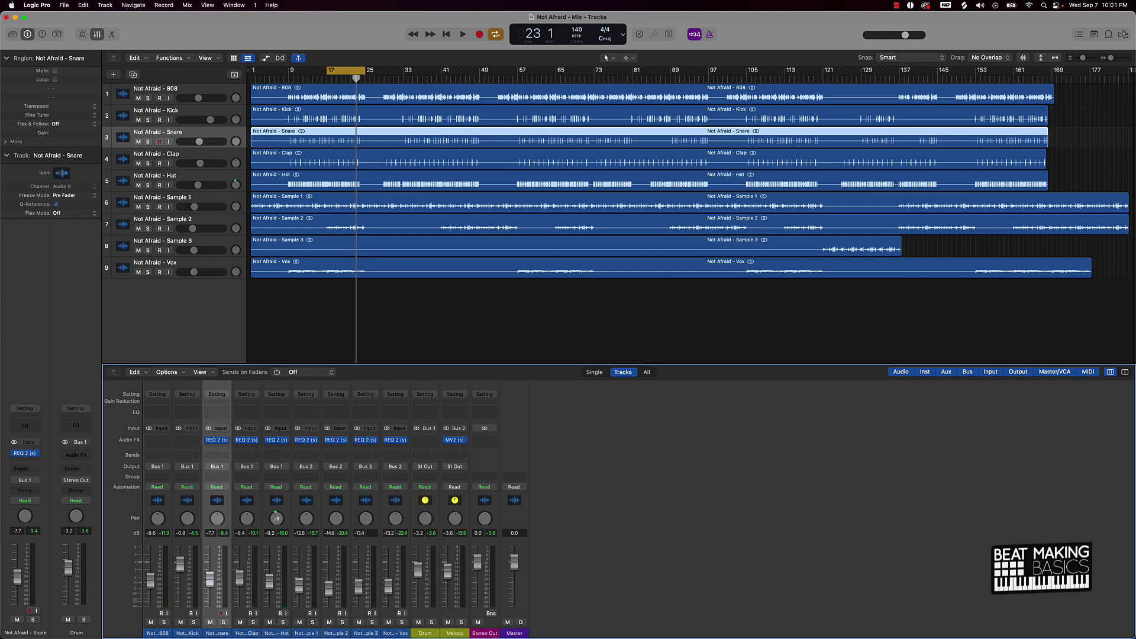
Pan Hat to -10 and Sample 1 to -4, Sample 2 and Sample 3 slightly right, and Vox slightly left while auditioning the loop.
{"action": "key", "text": "space"}
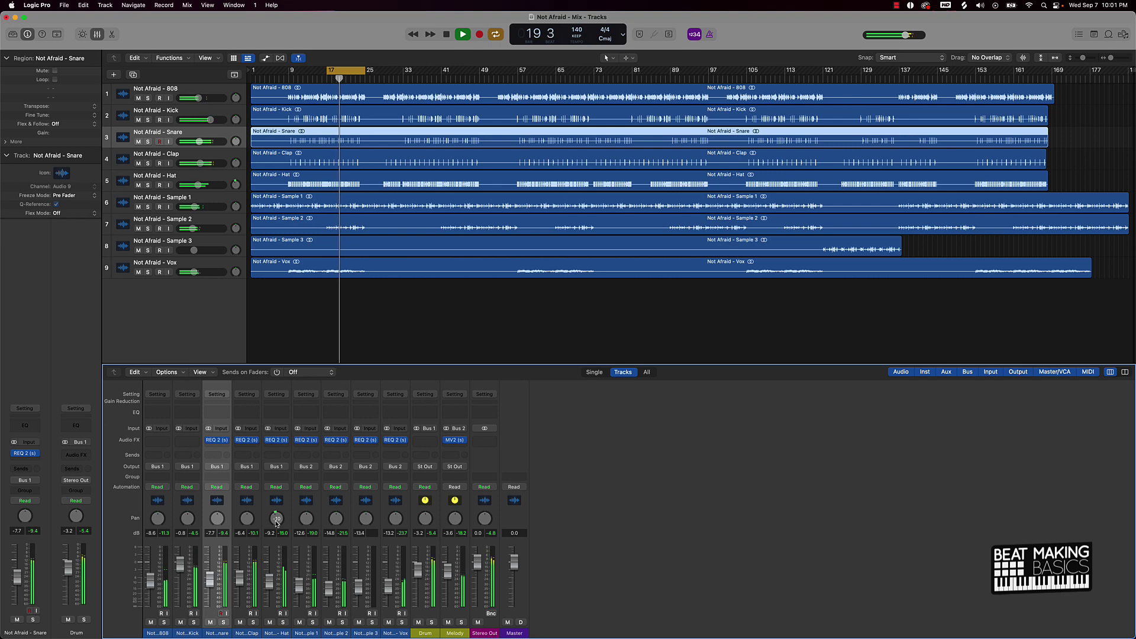
{"action": "key", "text": "space"}
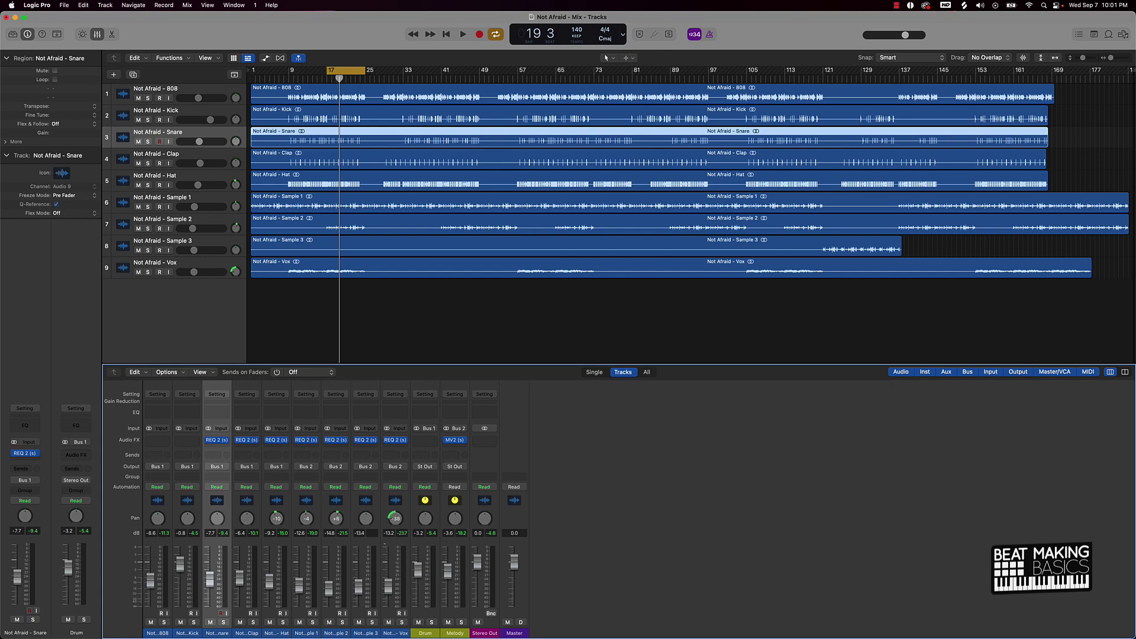
{"action": "key", "text": "space"}
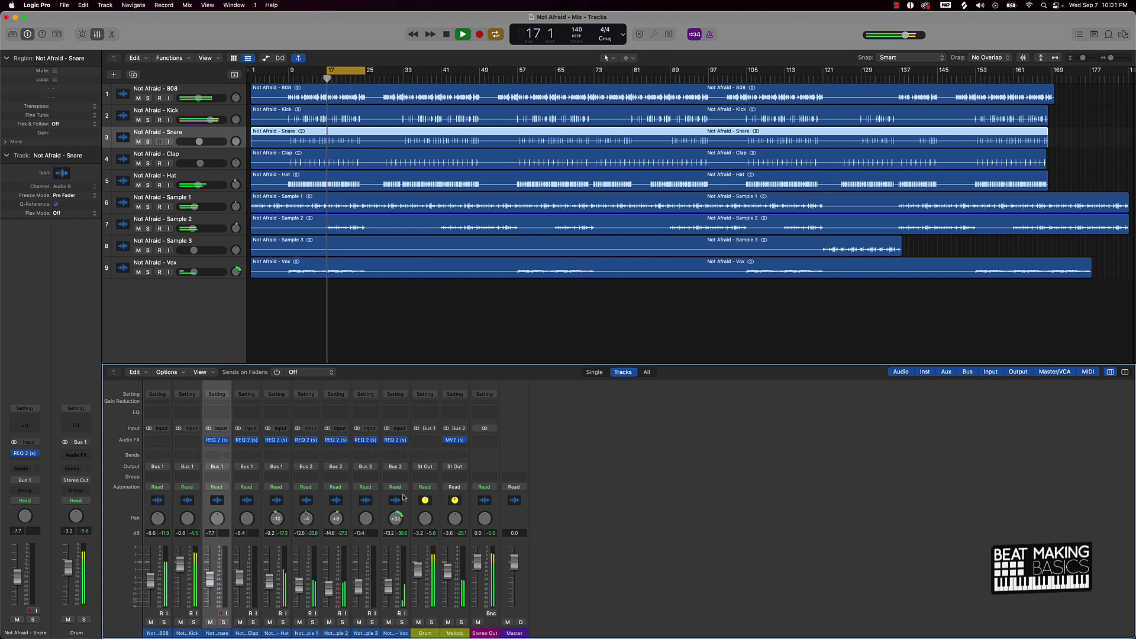
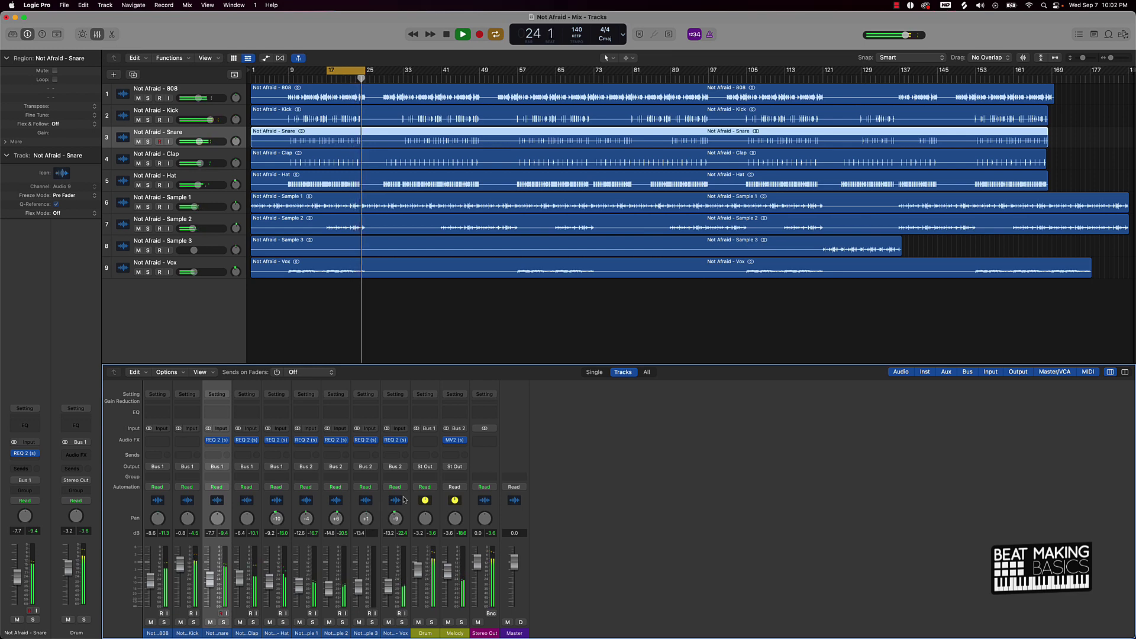
Stop playback, add a Bus 3 send to the Vox track and insert ValhallaRoom on the Aux 3 channel.
{"action": "key", "text": "space"}
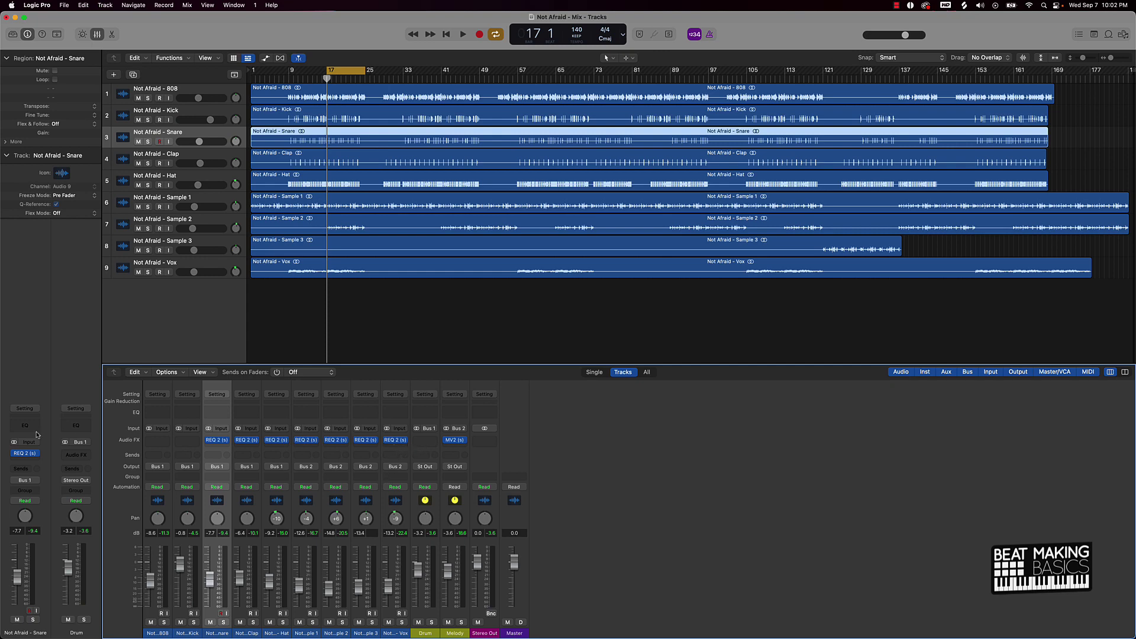
{"action": "left_click", "coordinate": [396, 455]}
{"action": "mouse_move", "coordinate": [405, 471]}
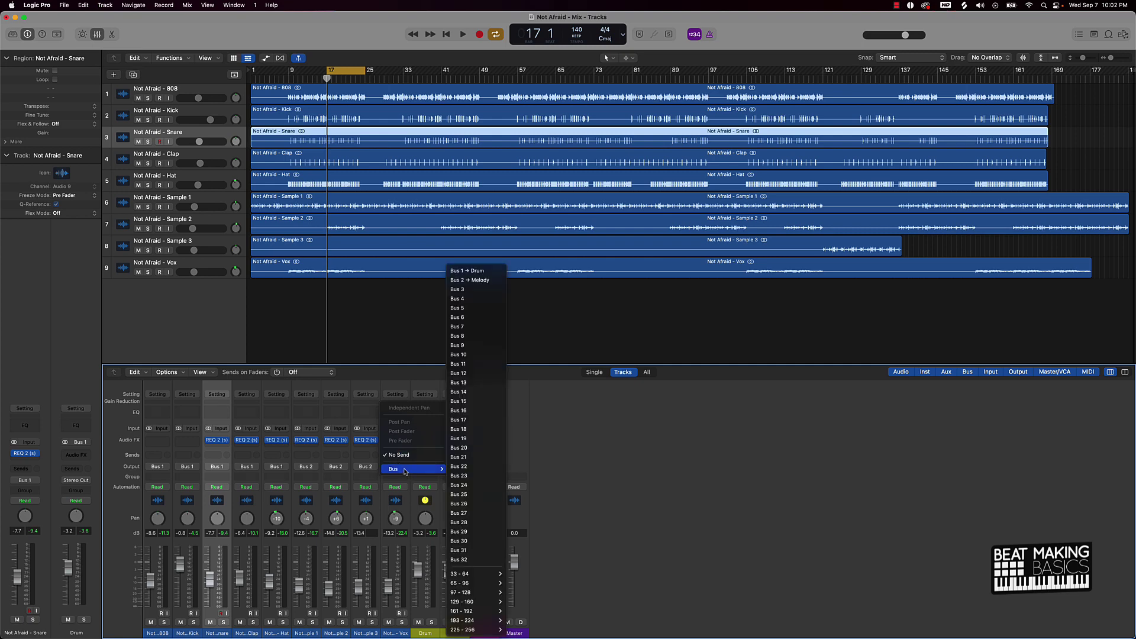
{"action": "left_click", "coordinate": [459, 289]}
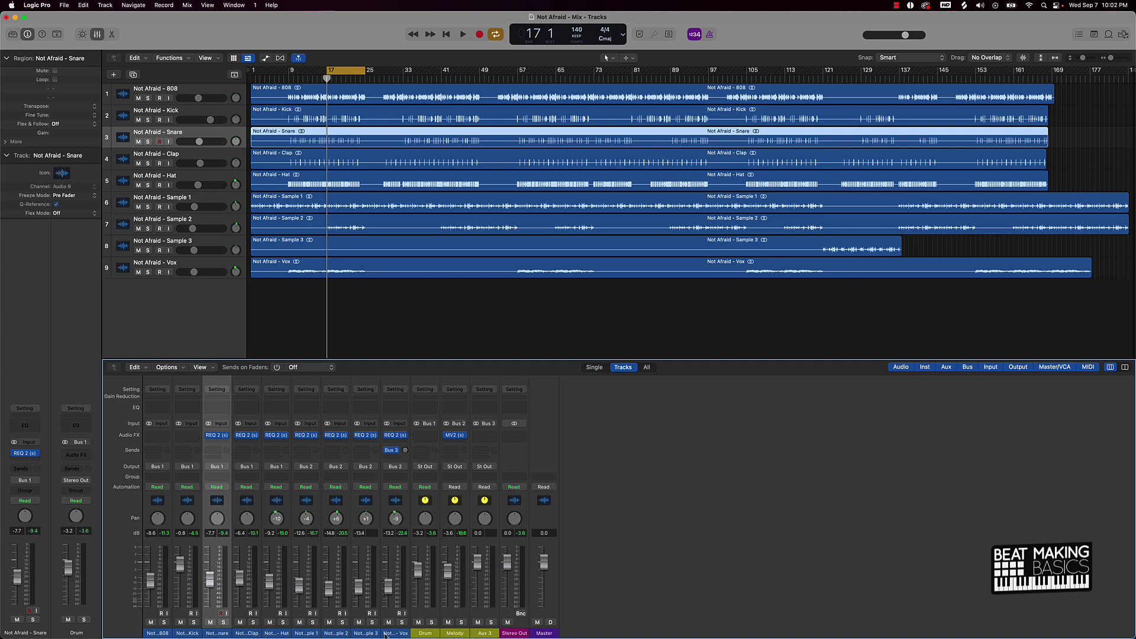
{"action": "left_click", "coordinate": [491, 438]}
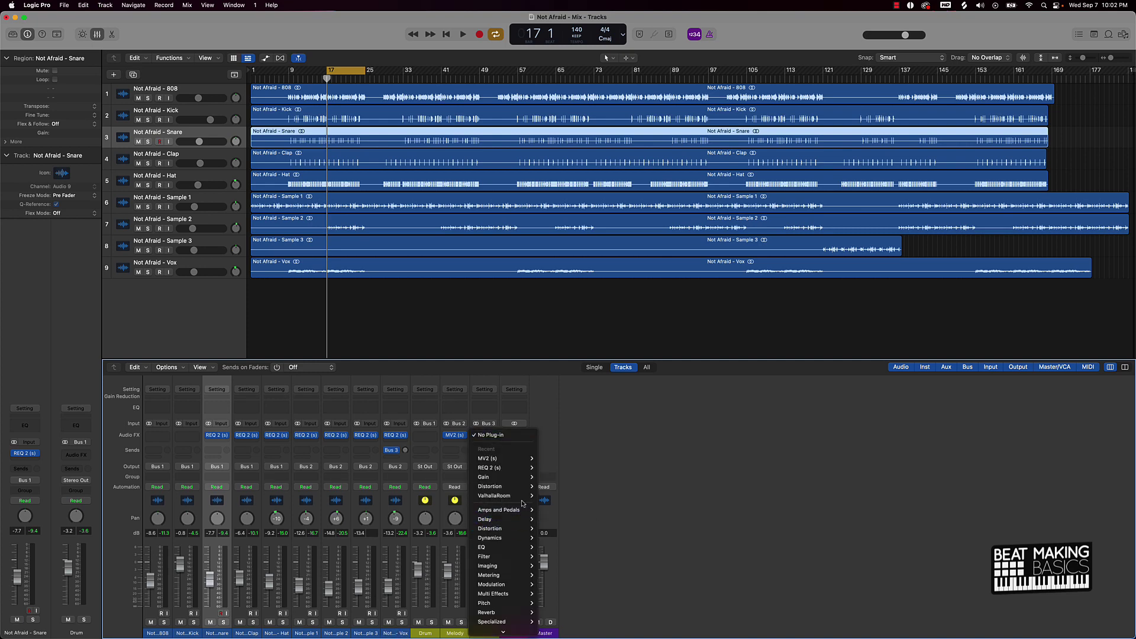
{"action": "left_click", "coordinate": [547, 498]}
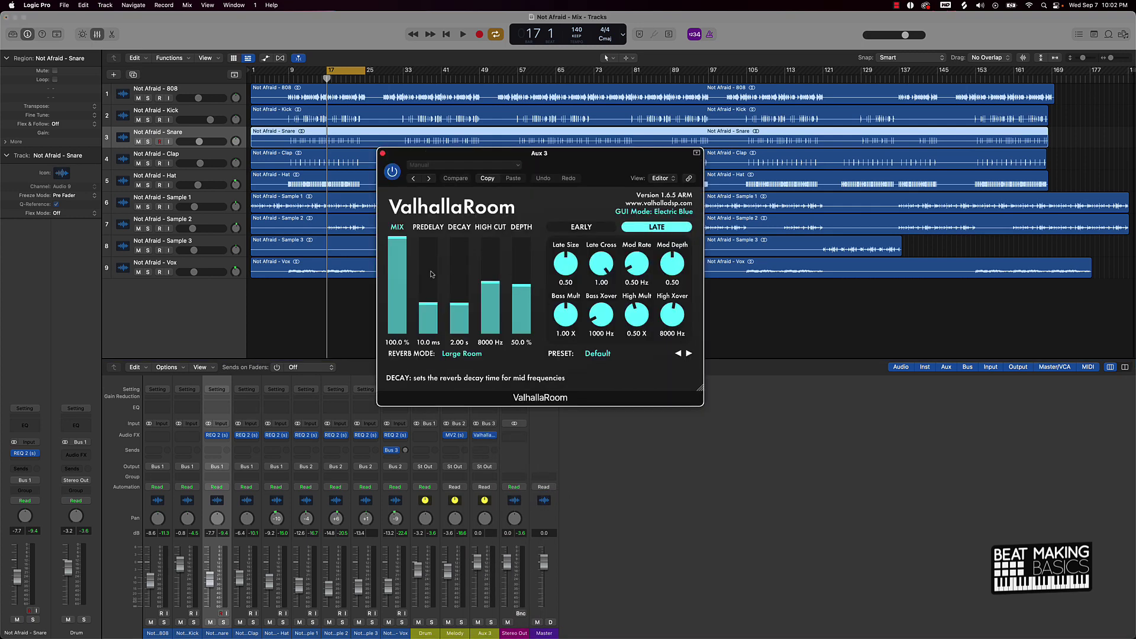
Set ValhallaRoom to 7.24 s decay, 10330 Hz high cut, 59.3% depth and 3.6 ms predelay, and send Vox to it at -8.0 dB during playback.
{"action": "left_click_drag", "start_coordinate": [457, 306], "coordinate": [521, 276]}
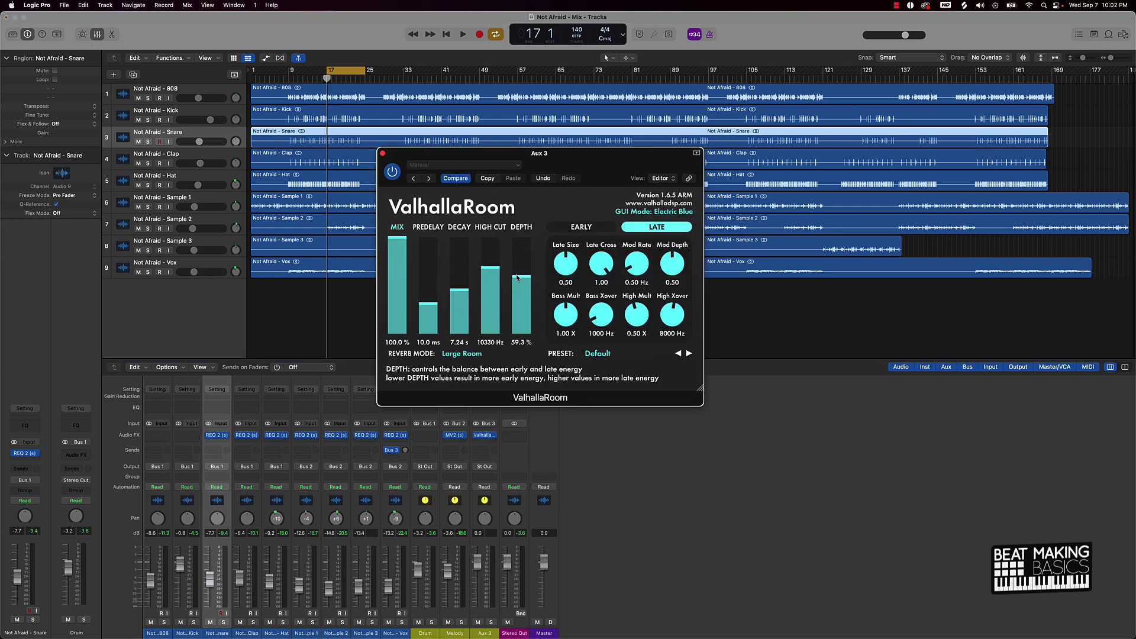
{"action": "left_click_drag", "start_coordinate": [424, 303], "coordinate": [426, 314]}
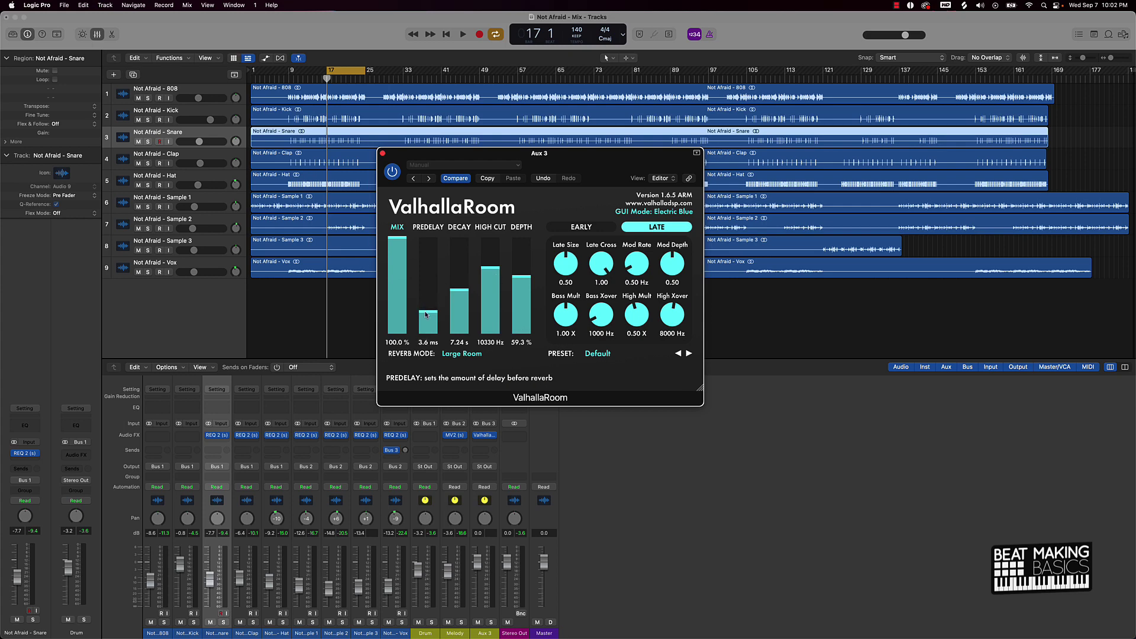
{"action": "left_click", "coordinate": [383, 153]}
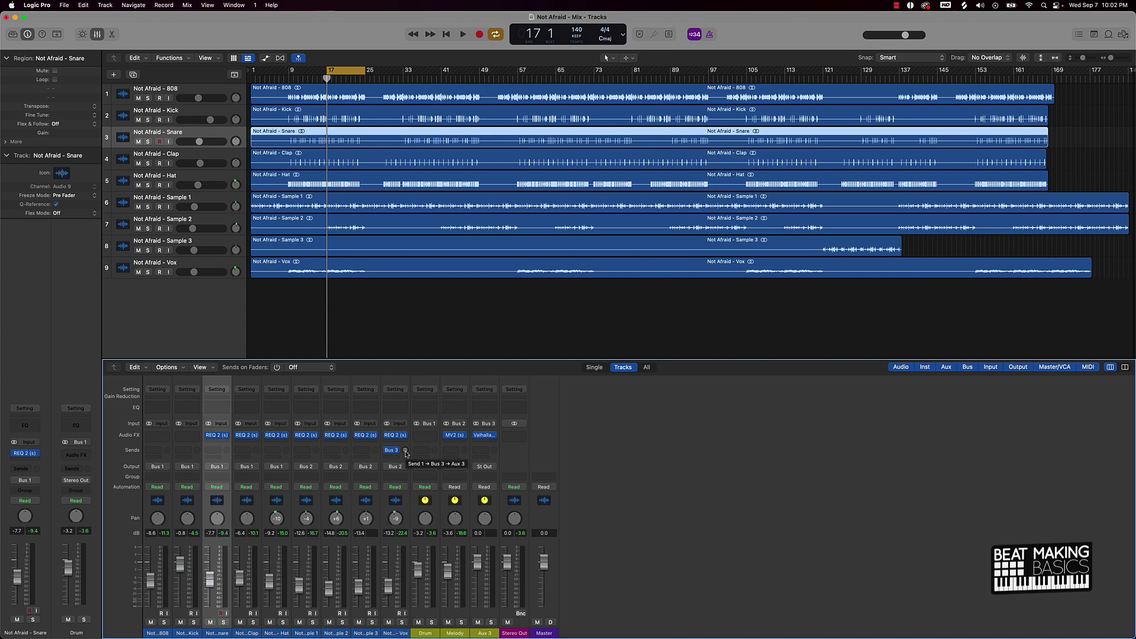
{"action": "key", "text": "space"}
{"action": "left_click_drag", "start_coordinate": [405, 452], "coordinate": [404, 409]}
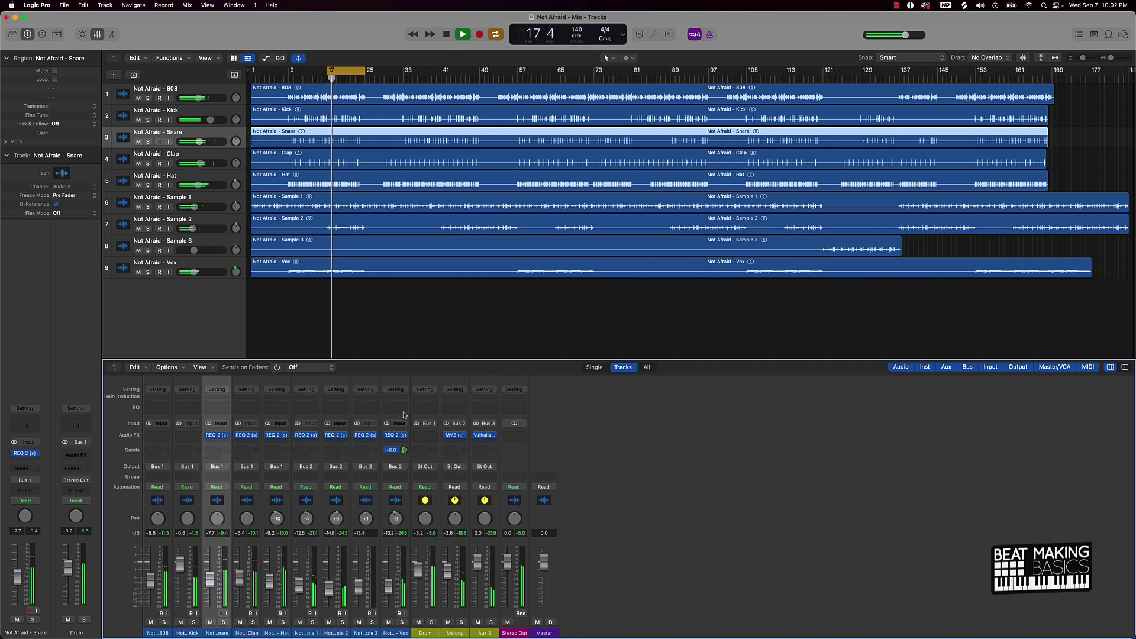
Insert the stereo REQ 2 (s) equalizer before ValhallaRoom on Aux 3 and close the reverb window.
{"action": "left_click", "coordinate": [485, 436]}
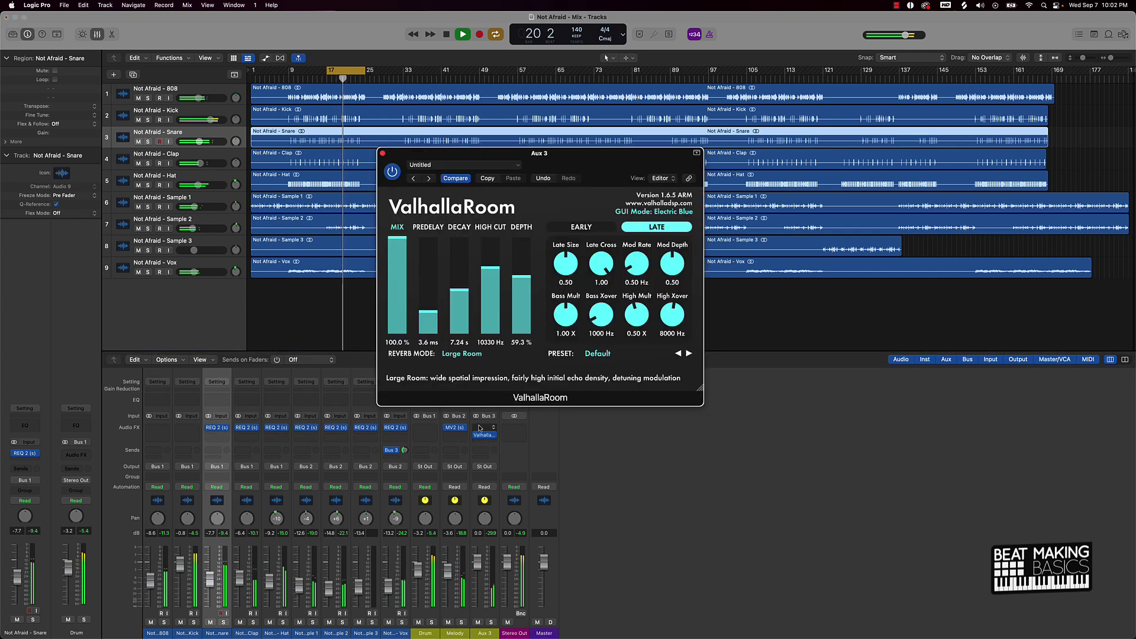
{"action": "left_click", "coordinate": [490, 446]}
{"action": "mouse_move", "coordinate": [506, 472]}
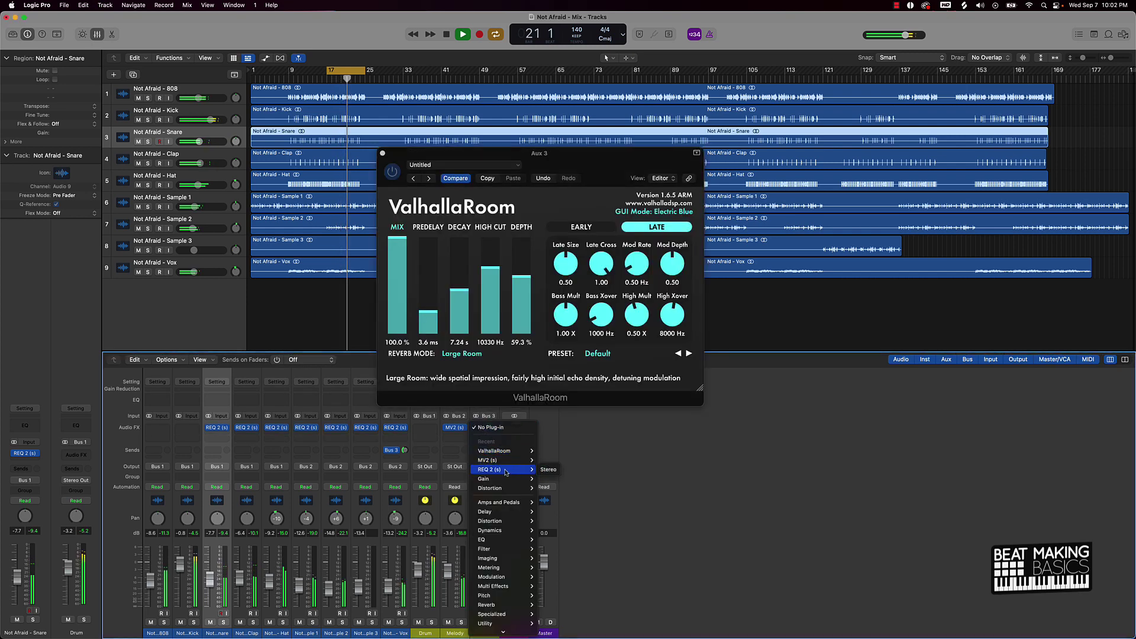
{"action": "left_click", "coordinate": [548, 472]}
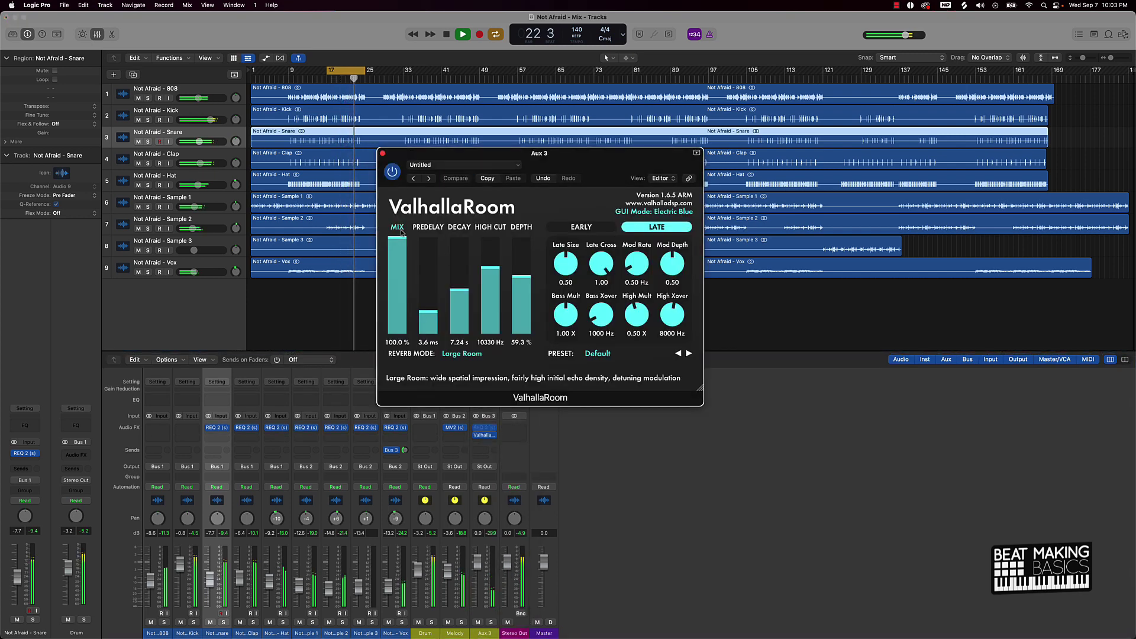
{"action": "left_click", "coordinate": [383, 154]}
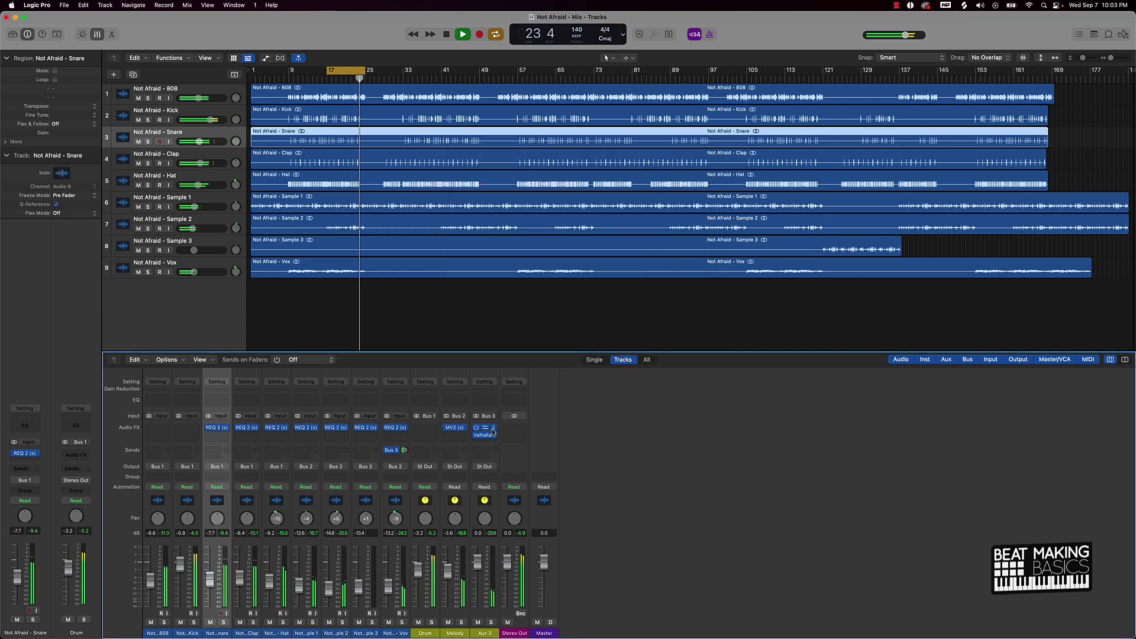
High-pass the Aux 3 reverb in REQ 2 at 130 Hz with Q 1.41, auditioning a higher cutoff first, and close the equalizer.
{"action": "left_click", "coordinate": [484, 428]}
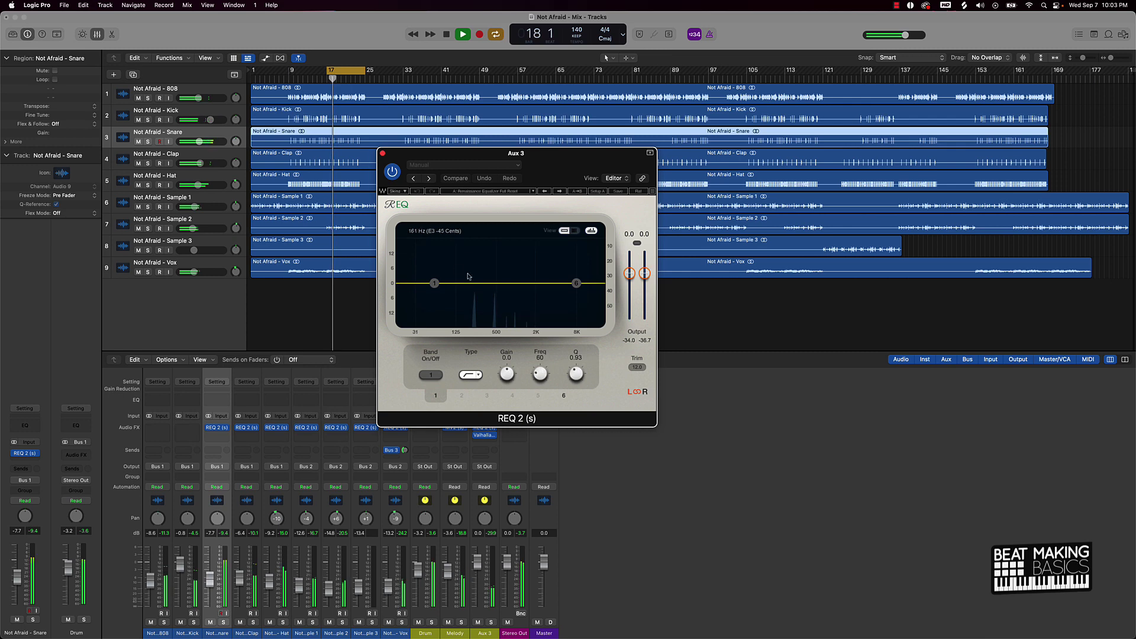
{"action": "left_click_drag", "start_coordinate": [435, 283], "coordinate": [484, 282]}
{"action": "left_click_drag", "start_coordinate": [576, 373], "coordinate": [576, 365]}
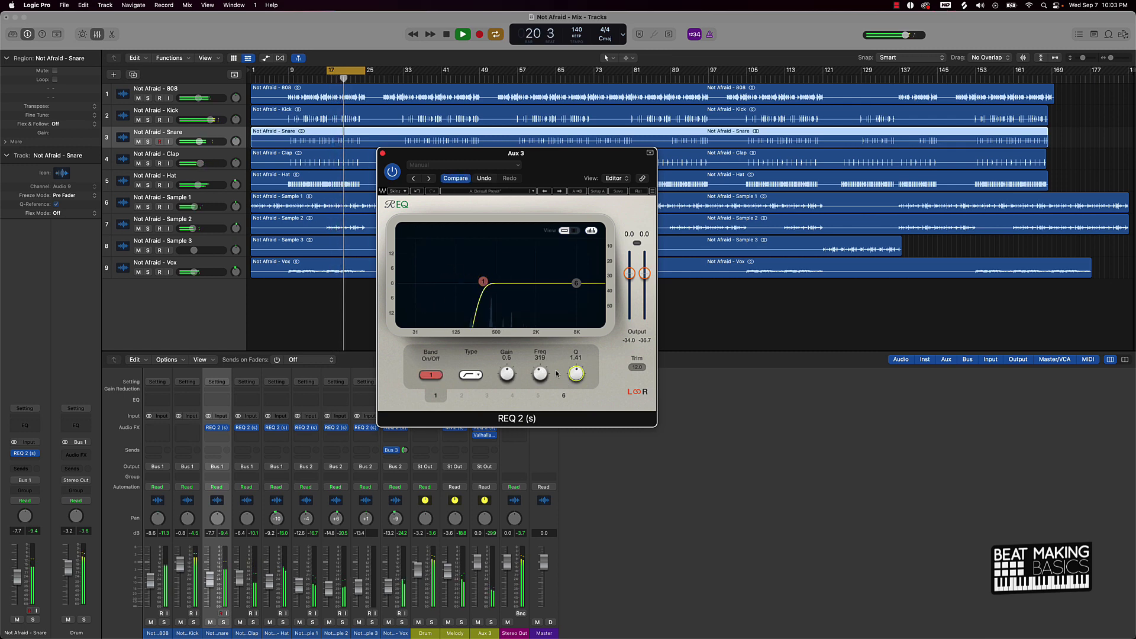
{"action": "left_click_drag", "start_coordinate": [484, 281], "coordinate": [457, 282]}
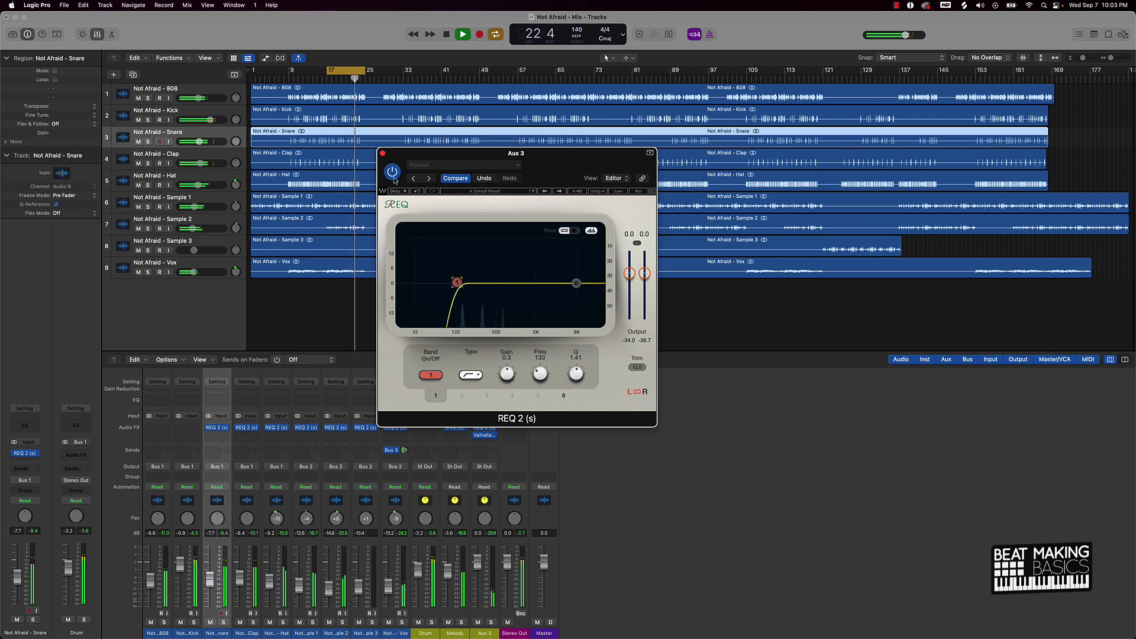
{"action": "key", "text": "super+w"}
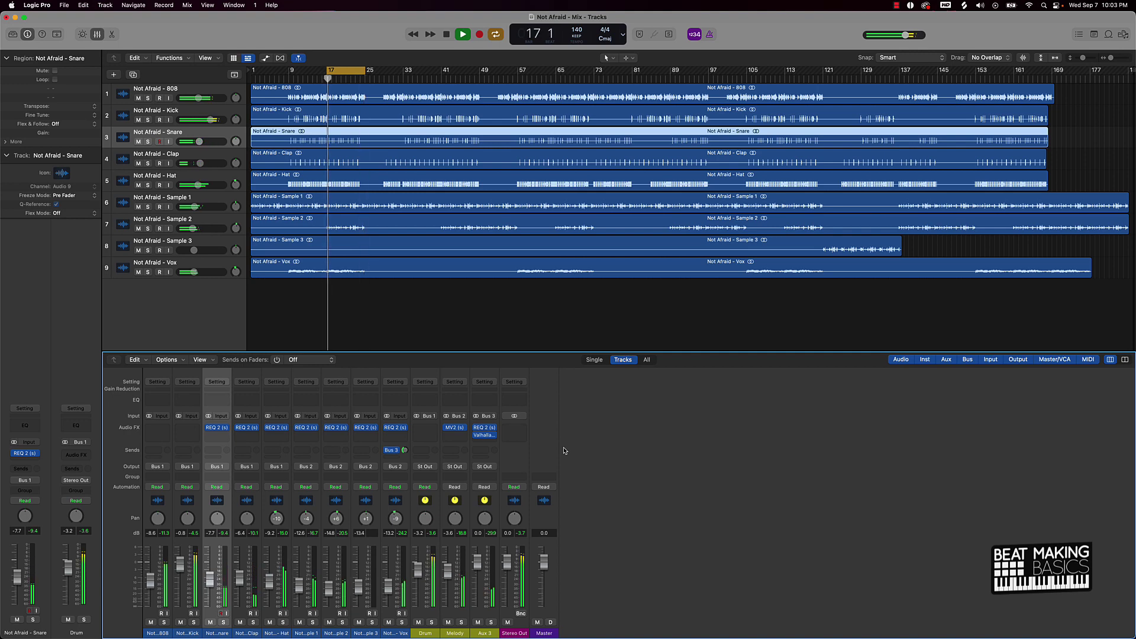
Raise the Vox send to 6.0 dB and set ValhallaRoom to 8.67 s decay, 3.8 ms predelay, 11610 Hz high cut and 62.1% depth.
{"action": "left_click_drag", "start_coordinate": [405, 451], "coordinate": [407, 400]}
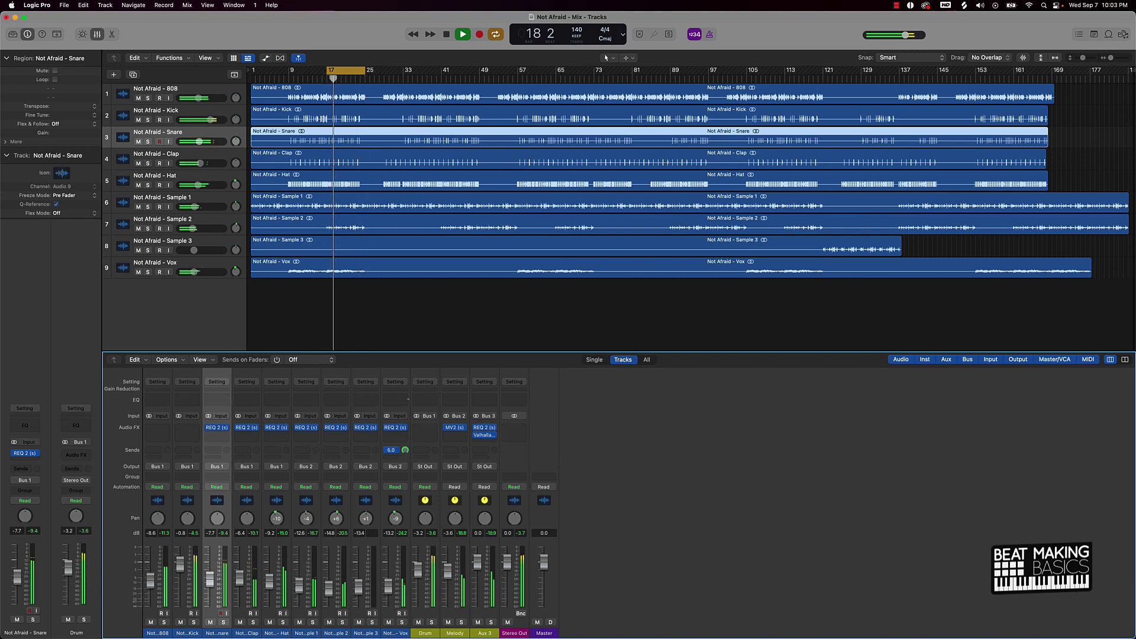
{"action": "left_click", "coordinate": [484, 435]}
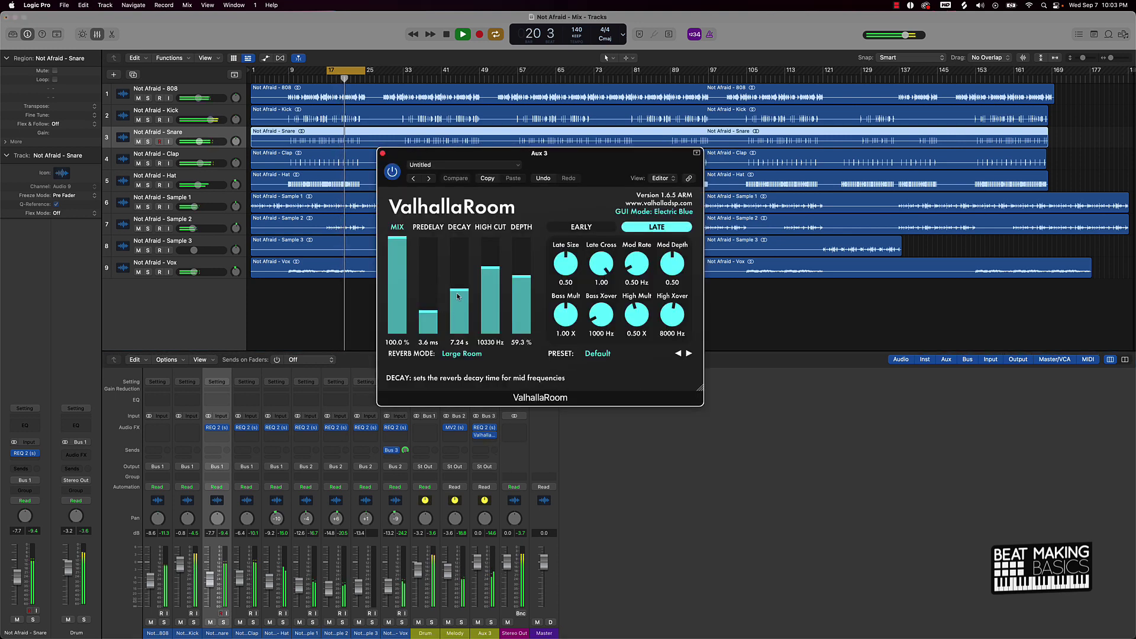
{"action": "left_click_drag", "start_coordinate": [459, 291], "coordinate": [430, 309]}
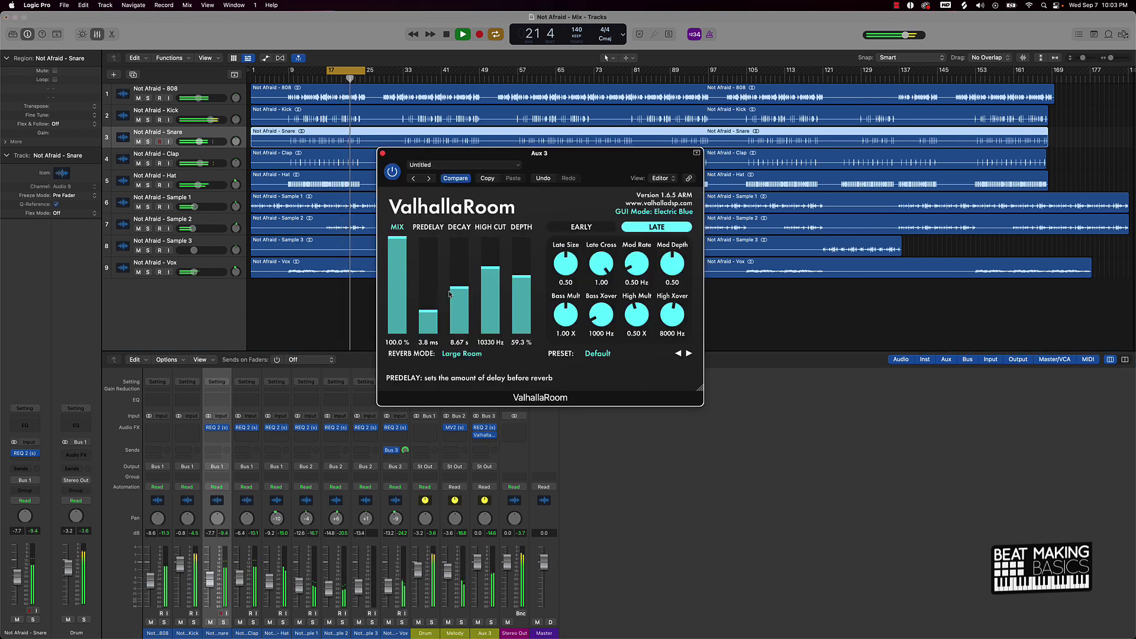
{"action": "left_click_drag", "start_coordinate": [490, 269], "coordinate": [520, 276]}
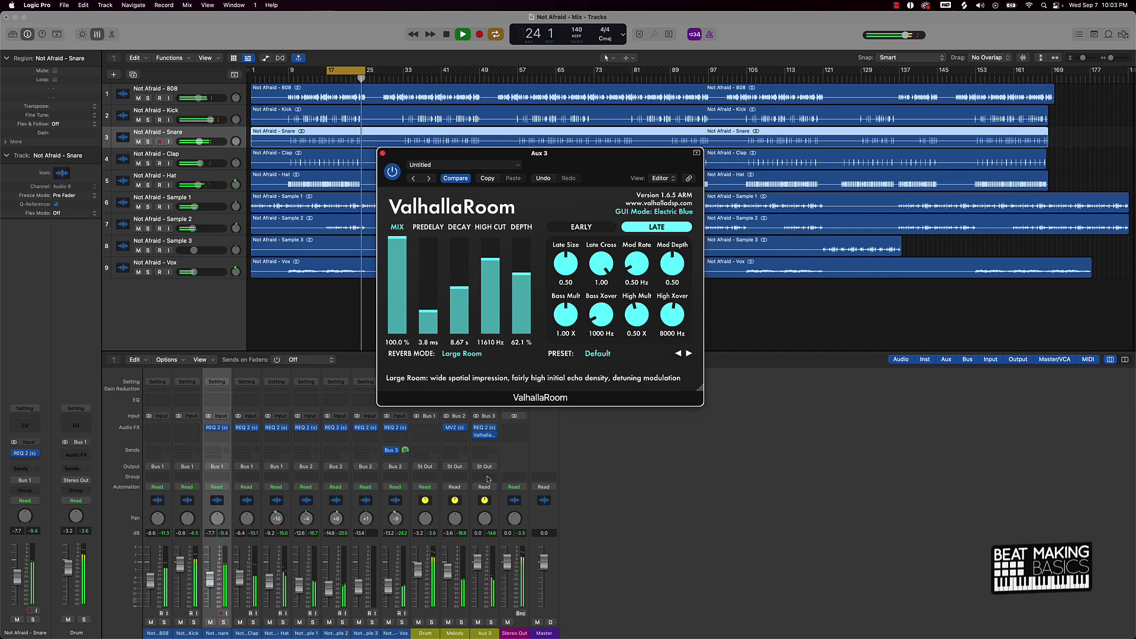
Lower the Vox reverb send to about -7.5 dB, set ValhallaRoom's decay to 5.08 s and high cut to 10430 Hz, and stop playback.
{"action": "left_click", "coordinate": [405, 450]}
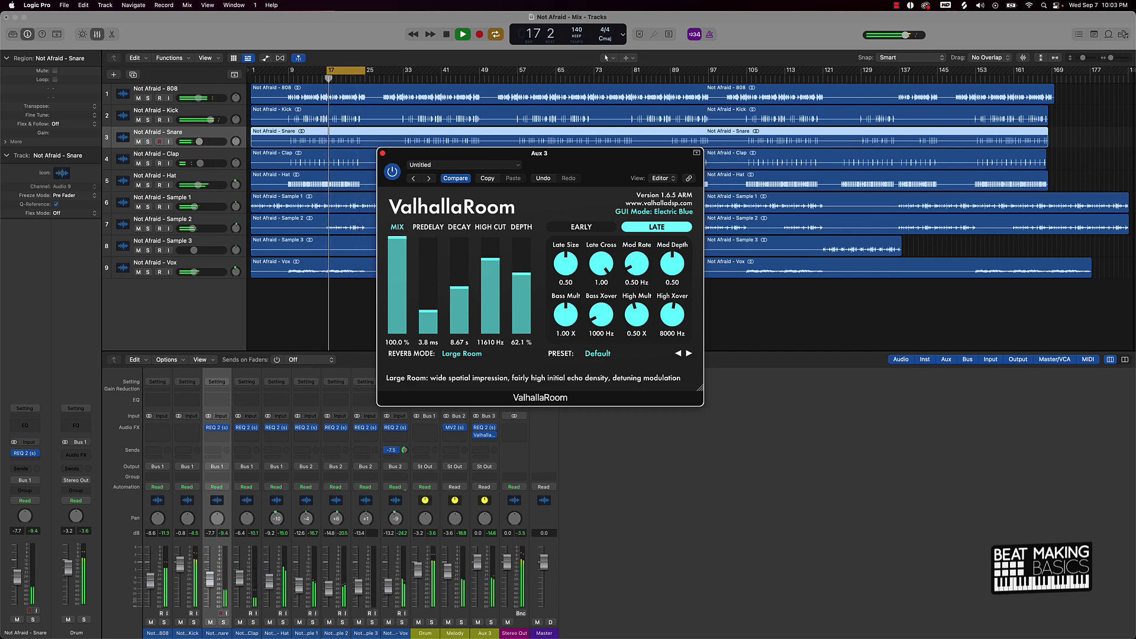
{"action": "left_click_drag", "start_coordinate": [462, 288], "coordinate": [462, 297]}
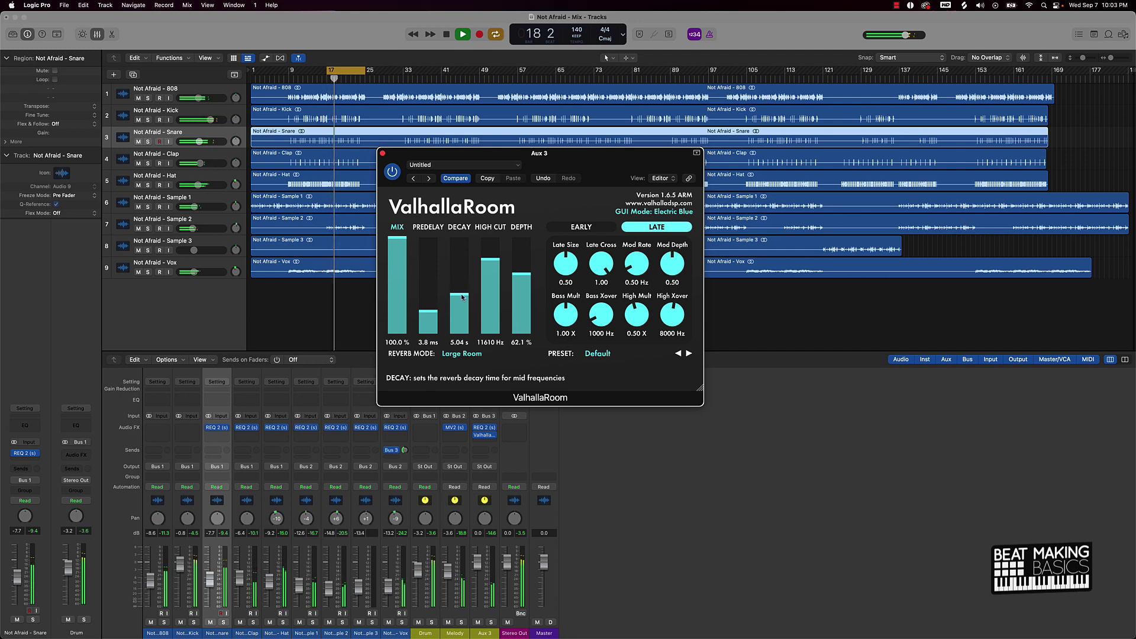
{"action": "left_click_drag", "start_coordinate": [489, 259], "coordinate": [489, 270]}
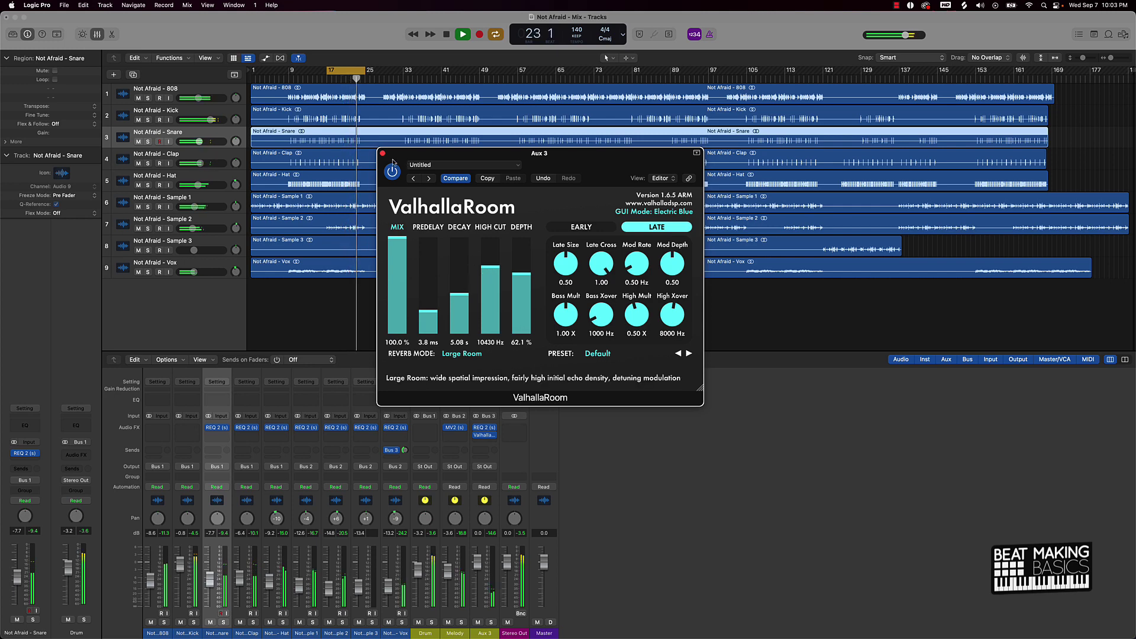
{"action": "key", "text": "super+w"}
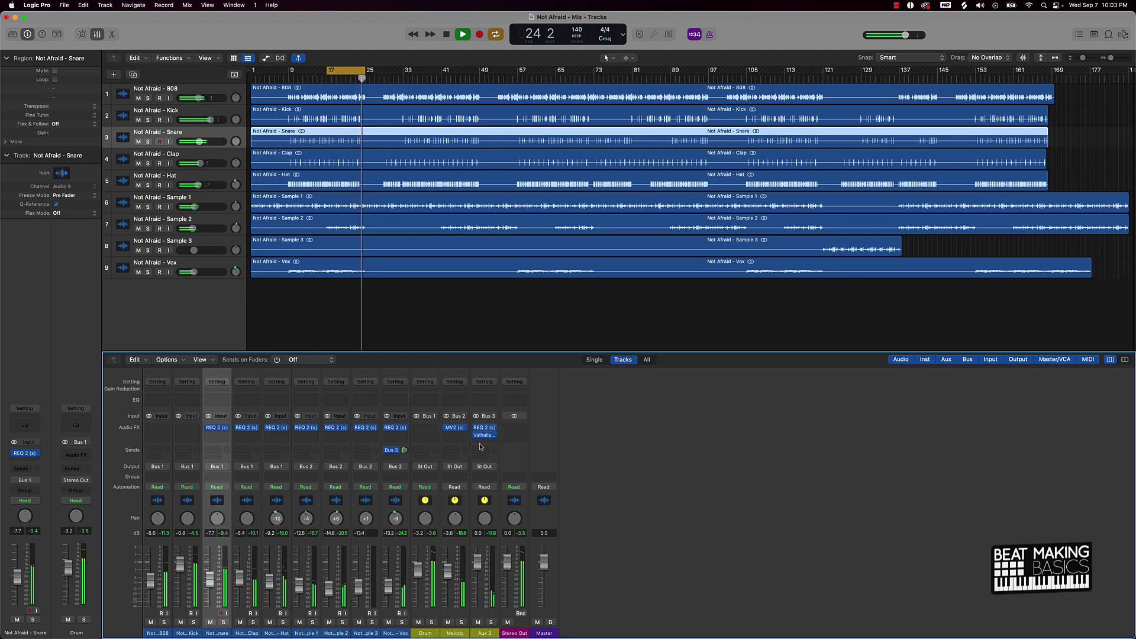
{"action": "key", "text": "space"}
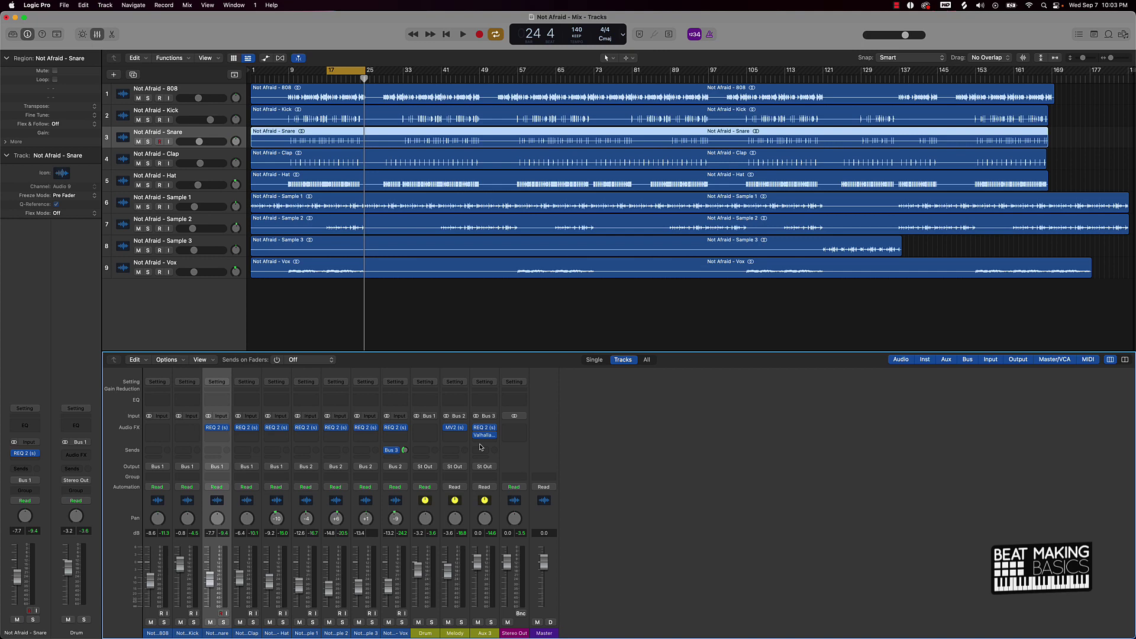
Lower the Aux 3 volume to -3.8 dB during playback and rename the channel Reverb.
{"action": "key", "text": "space"}
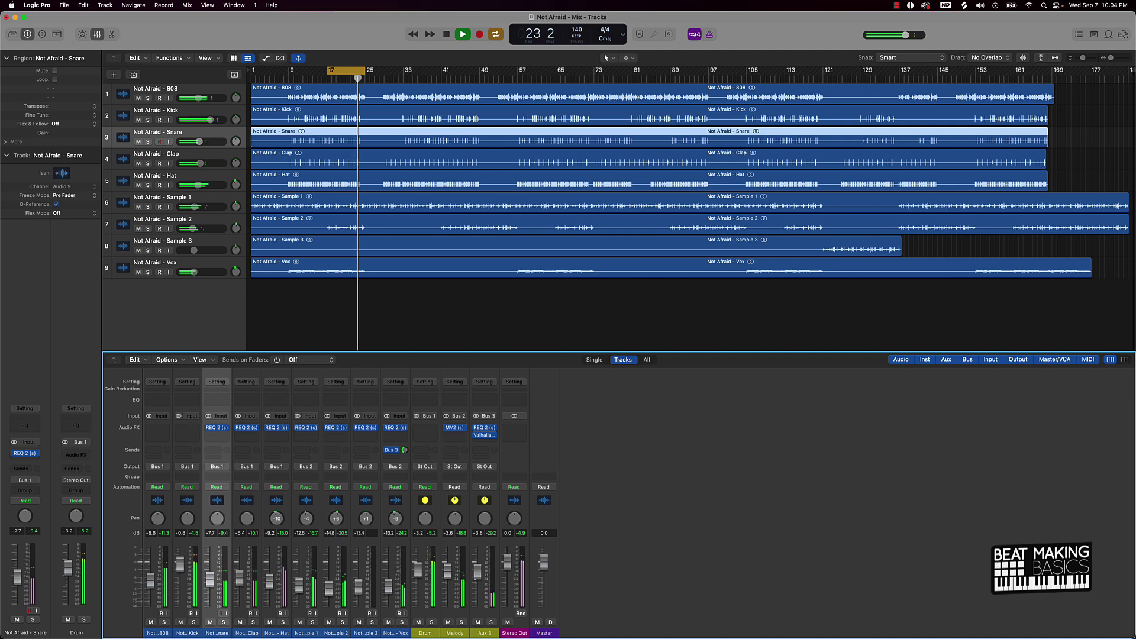
{"action": "left_click", "coordinate": [486, 633]}
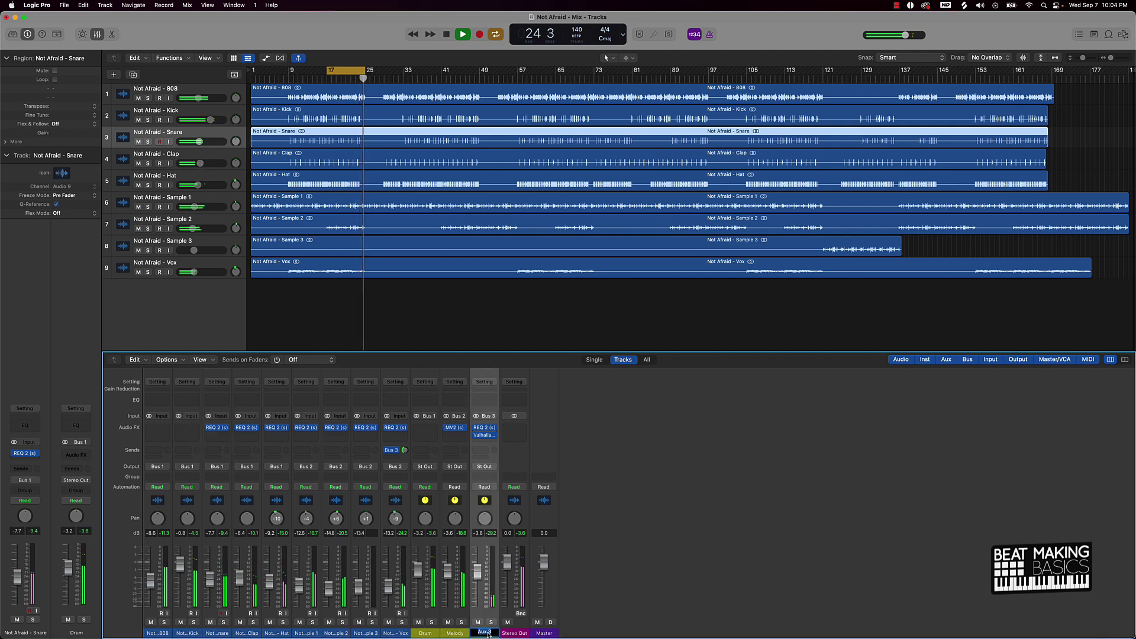
{"action": "type", "text": "Rev"}
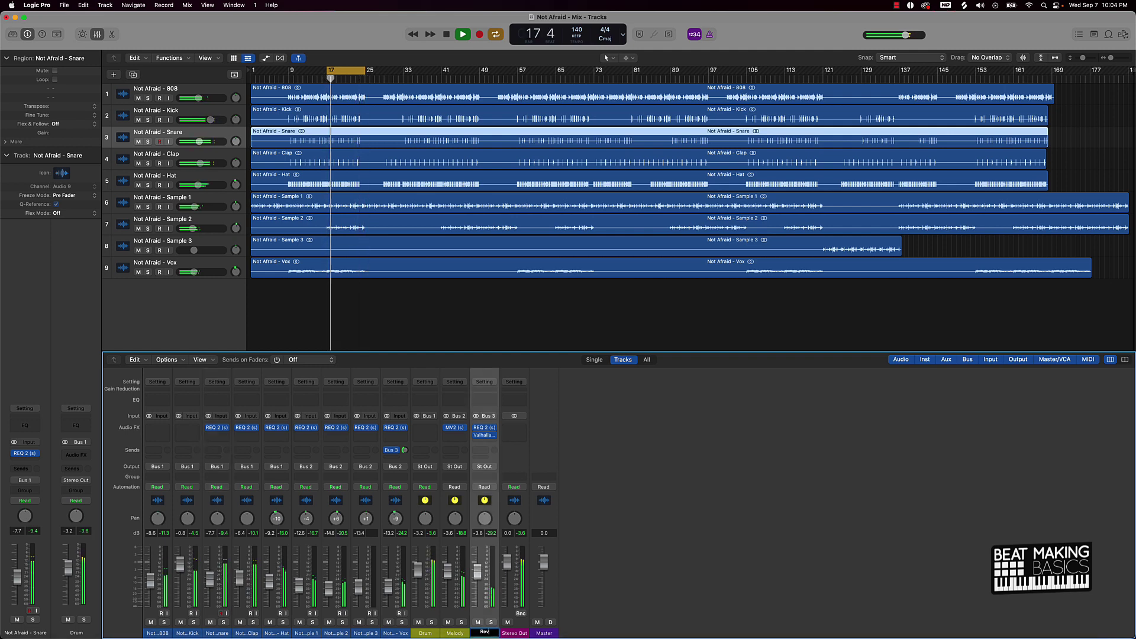
{"action": "type", "text": "erb"}
{"action": "key", "text": "Return"}
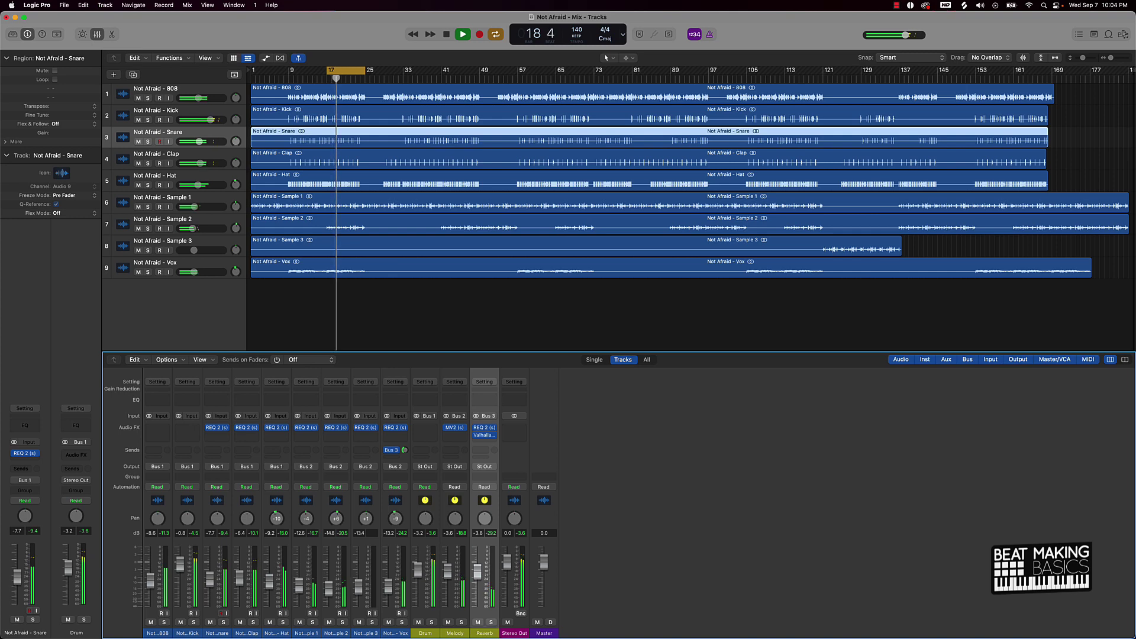
Lower the high-pass cutoff in the Vox track's REQ 2 equalizer to 90 Hz.
{"action": "left_click", "coordinate": [394, 428]}
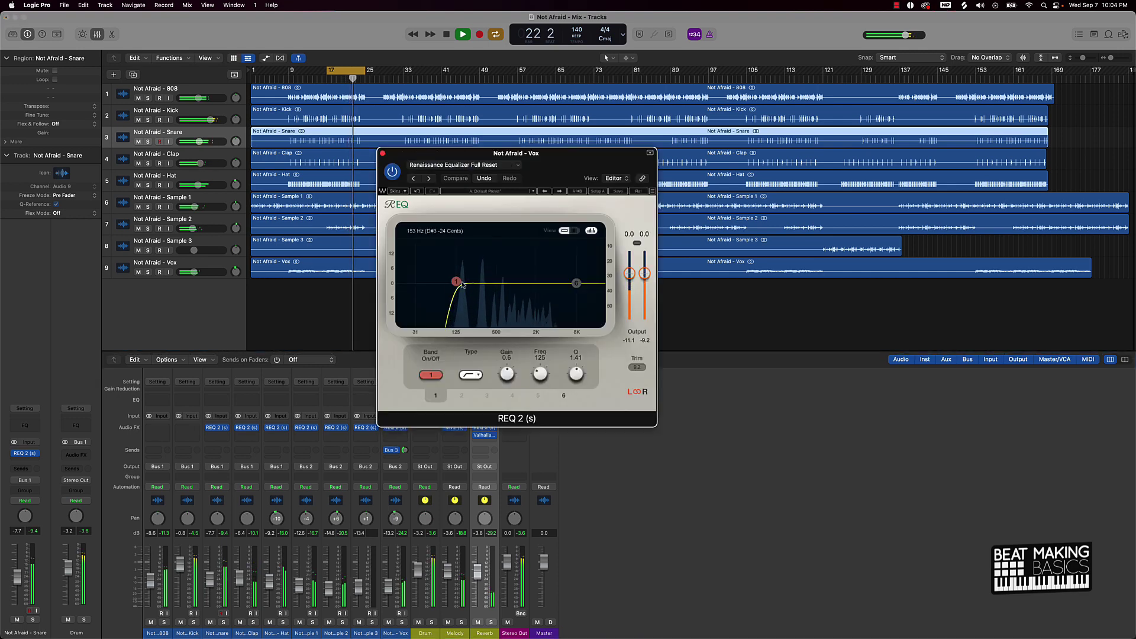
{"action": "left_click_drag", "start_coordinate": [455, 281], "coordinate": [446, 278]}
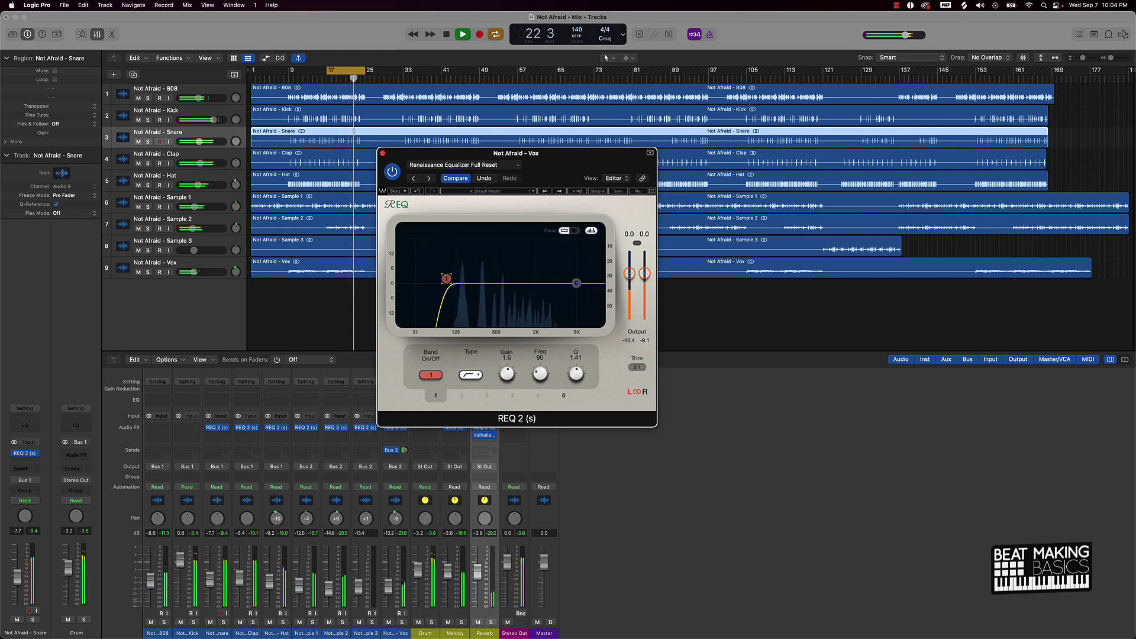
Set the Kick volume to 0.6 dB and lower the Hat volume to -9.8 dB while the loop plays.
{"action": "left_click", "coordinate": [180, 559]}
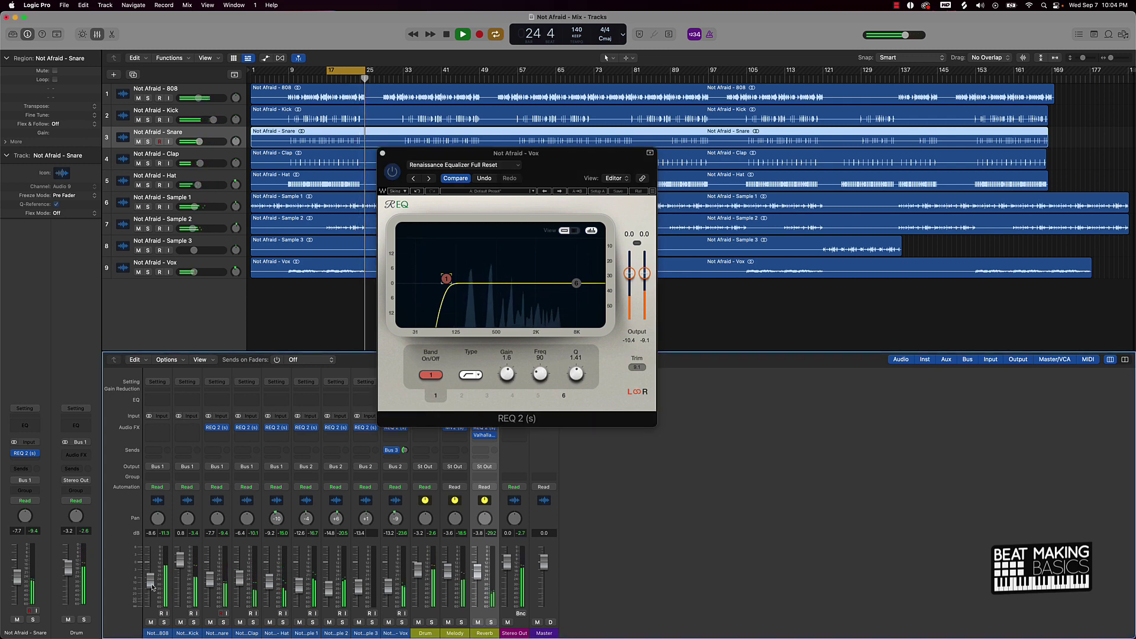
{"action": "left_click", "coordinate": [152, 609]}
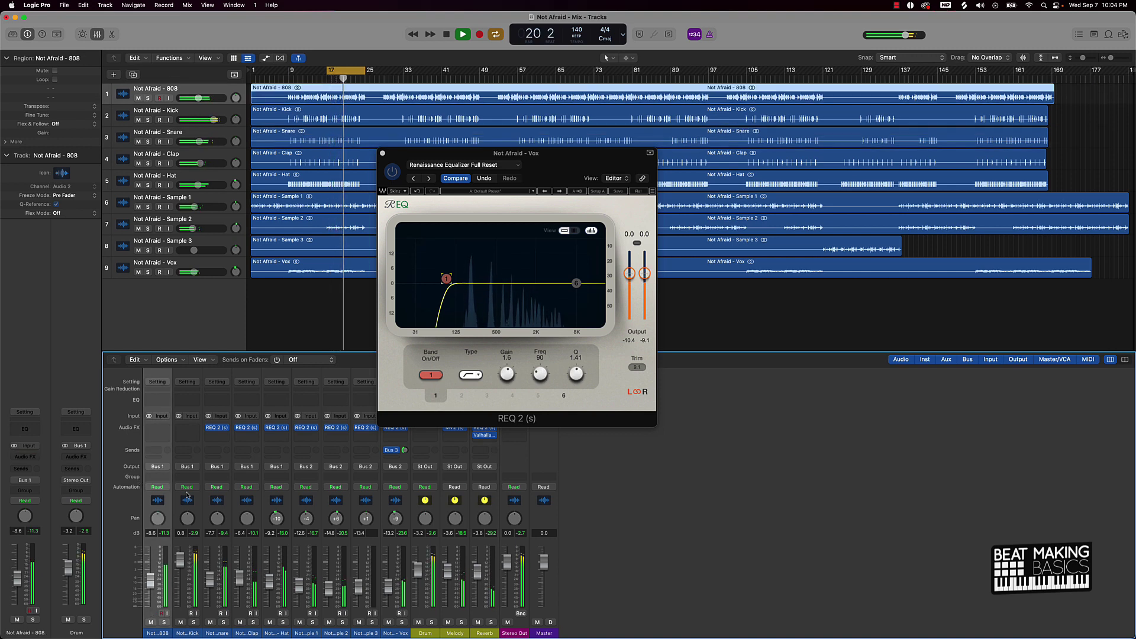
{"action": "left_click_drag", "start_coordinate": [270, 581], "coordinate": [270, 583]}
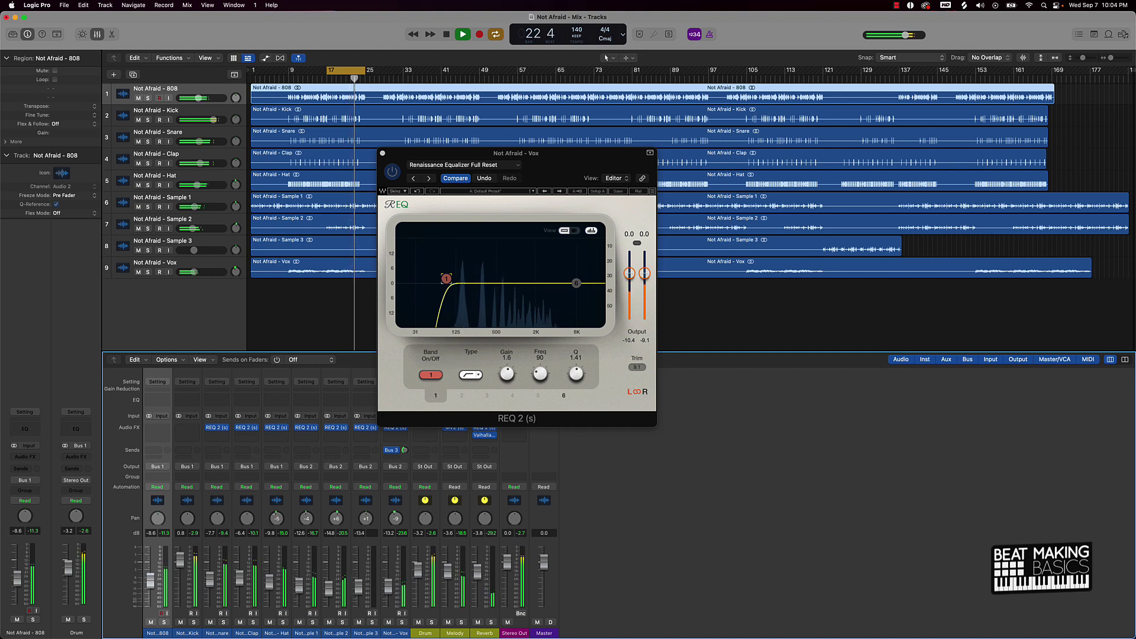
Stop playback and close the Vox track's REQ 2 equalizer window.
{"action": "key", "text": "space"}
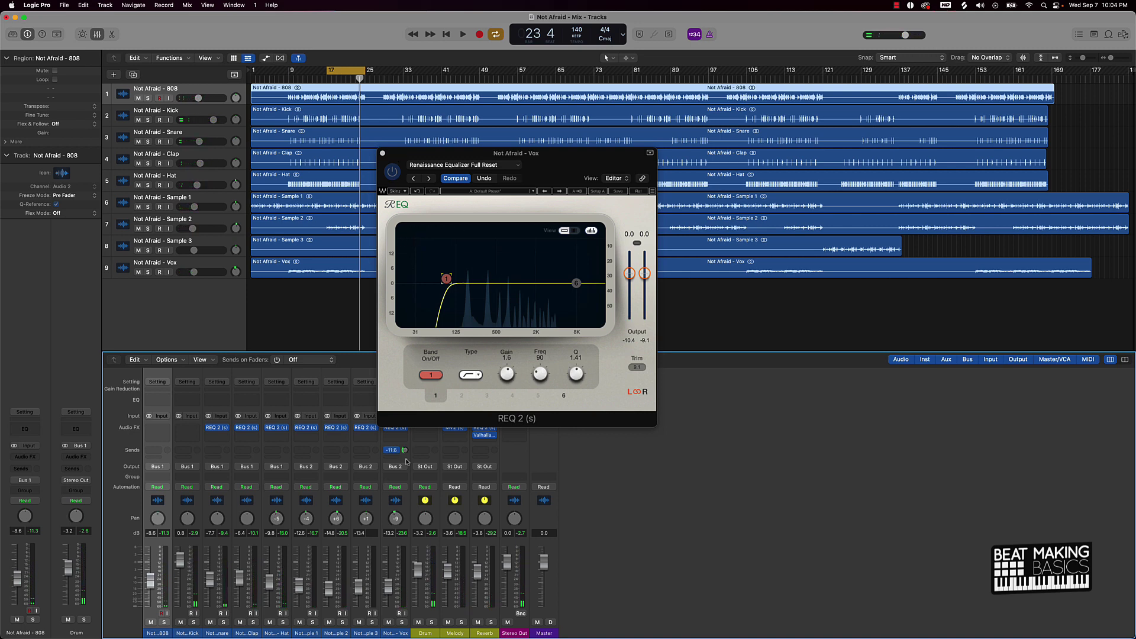
{"action": "left_click", "coordinate": [383, 153]}
{"action": "left_click", "coordinate": [614, 286]}
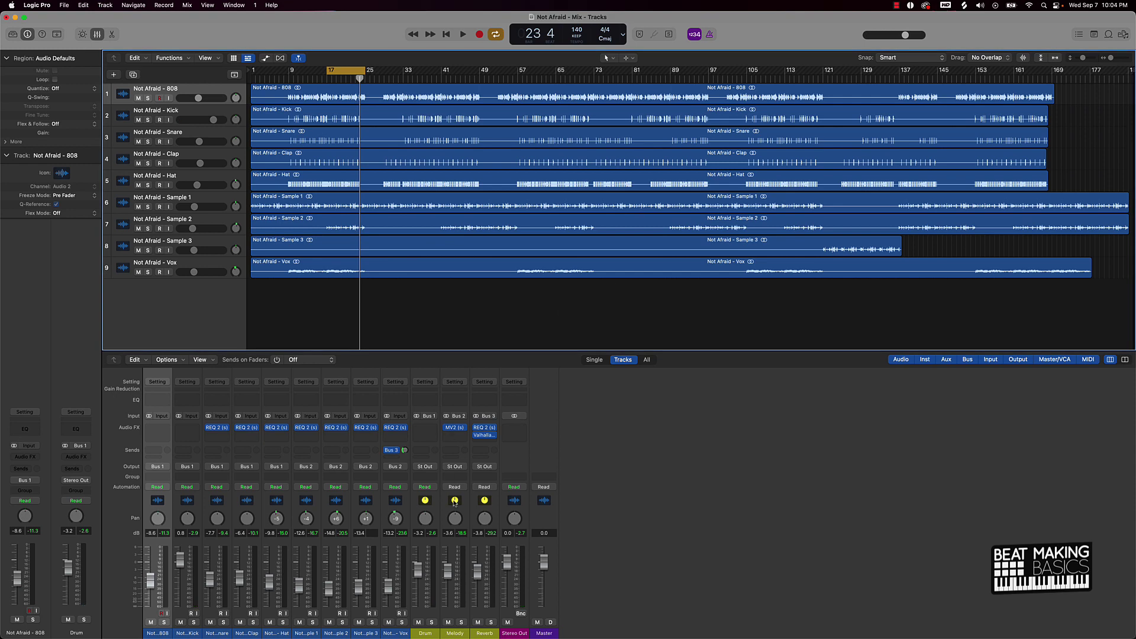
Insert the stereo Waves Nx Ocean Way Nashville plug-in on the Stereo Out channel.
{"action": "left_click", "coordinate": [520, 436]}
{"action": "mouse_move", "coordinate": [526, 629]}
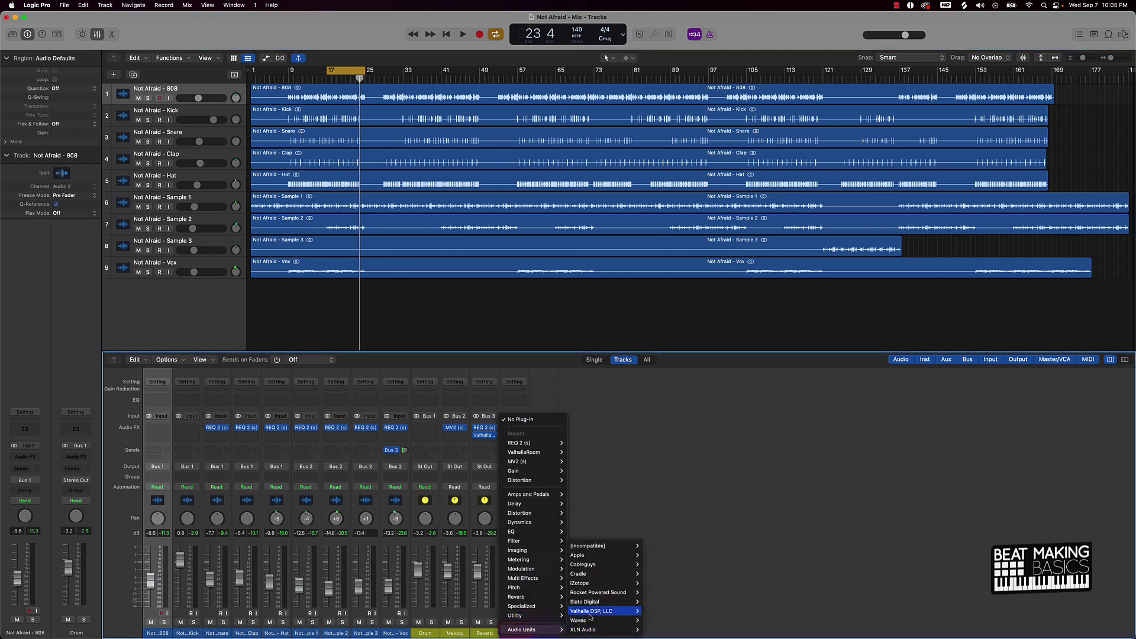
{"action": "mouse_move", "coordinate": [596, 612]}
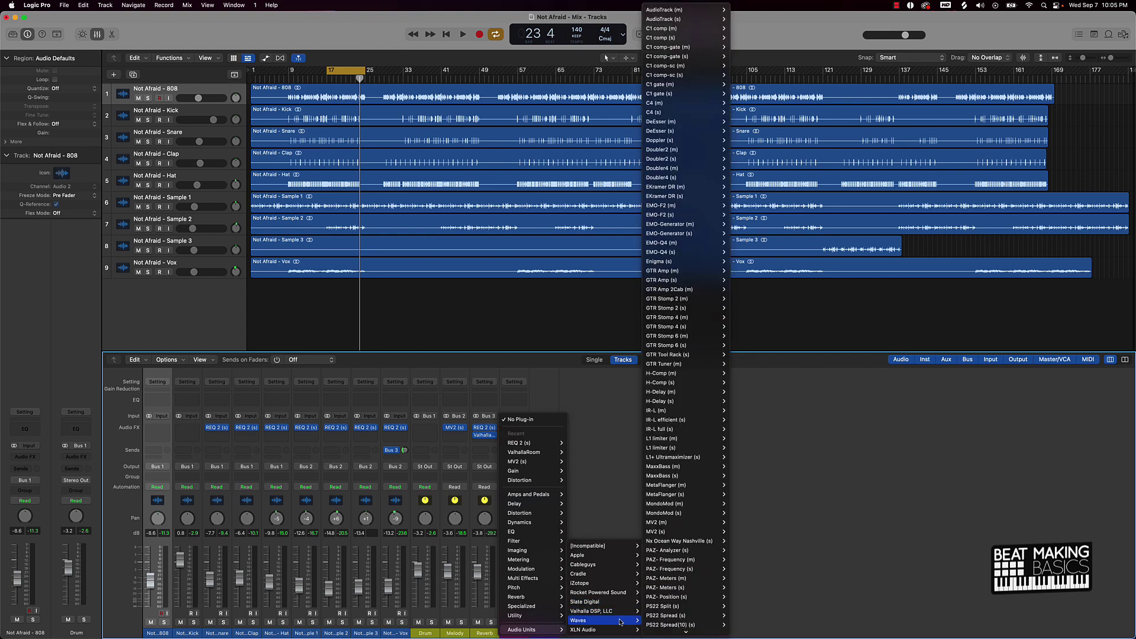
{"action": "mouse_move", "coordinate": [676, 609]}
{"action": "scroll", "coordinate": [677, 612], "scroll_direction": "down", "scroll_amount": 10}
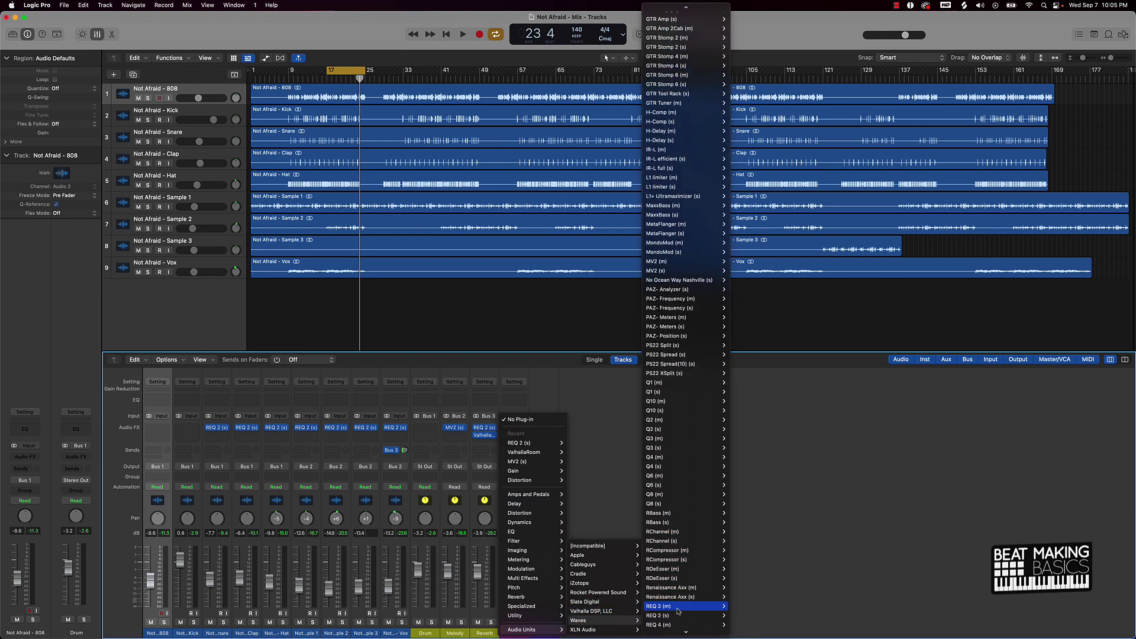
{"action": "scroll", "coordinate": [679, 611], "scroll_direction": "down", "scroll_amount": 3}
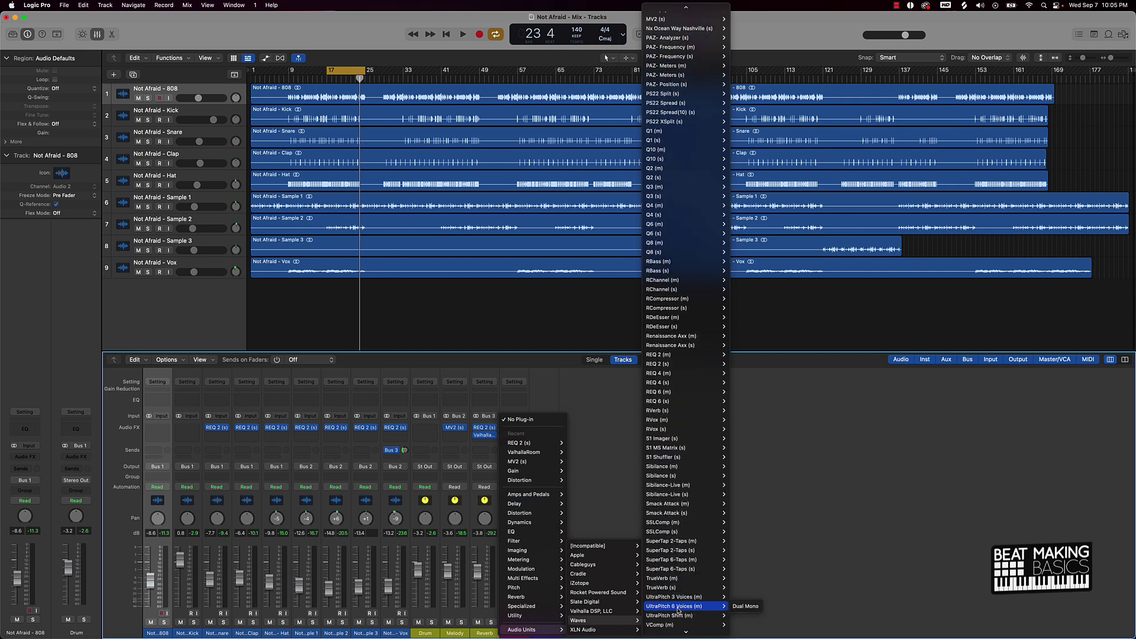
{"action": "scroll", "coordinate": [679, 611], "scroll_direction": "up", "scroll_amount": 12}
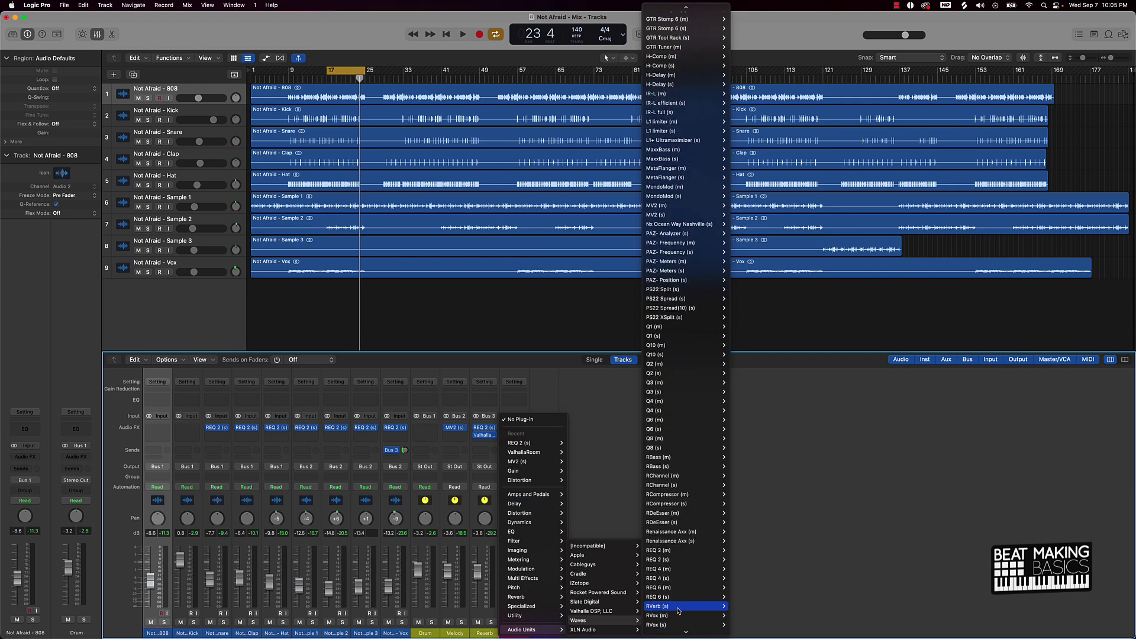
{"action": "mouse_move", "coordinate": [667, 348]}
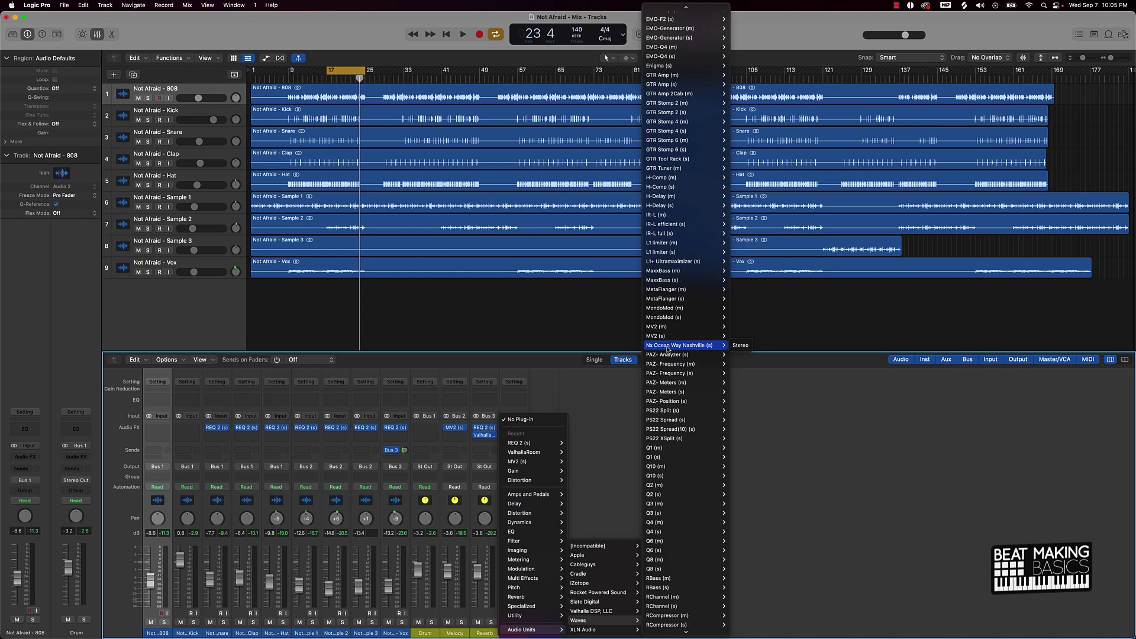
{"action": "left_click", "coordinate": [741, 346]}
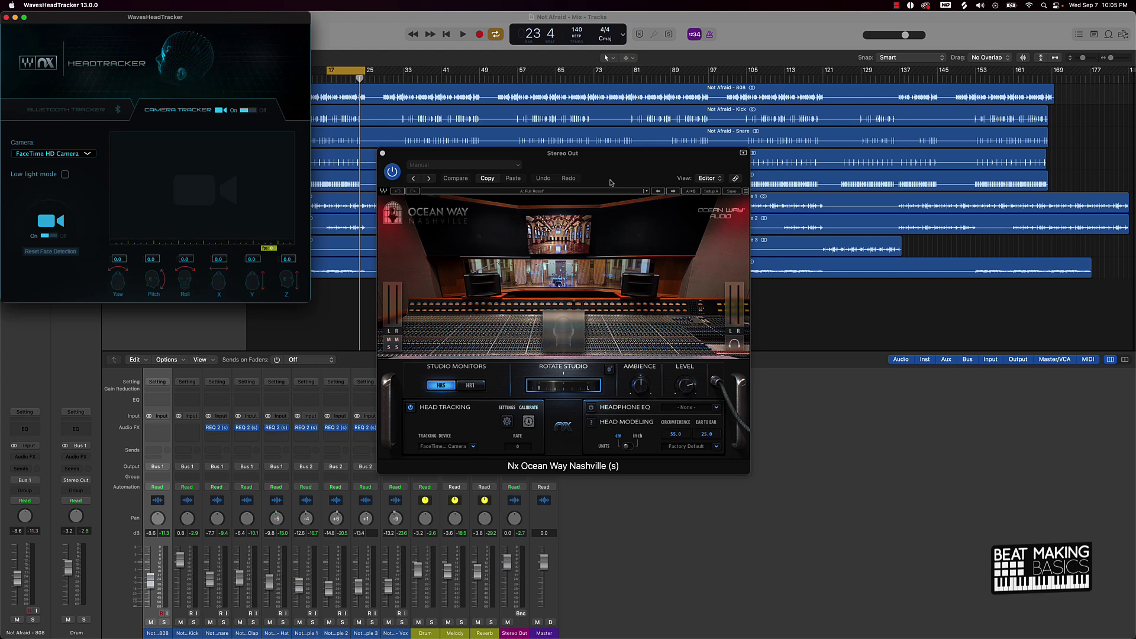
Return to the project, start loop playback and mute the 808 track.
{"action": "left_click", "coordinate": [831, 340]}
{"action": "key", "text": "space"}
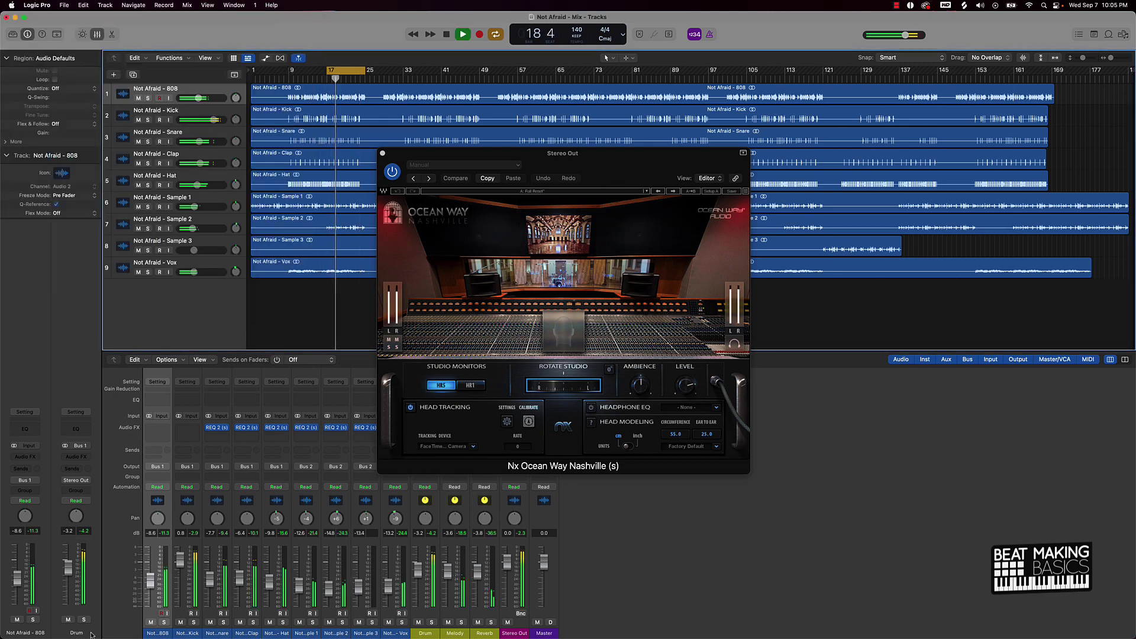
{"action": "left_click", "coordinate": [17, 620]}
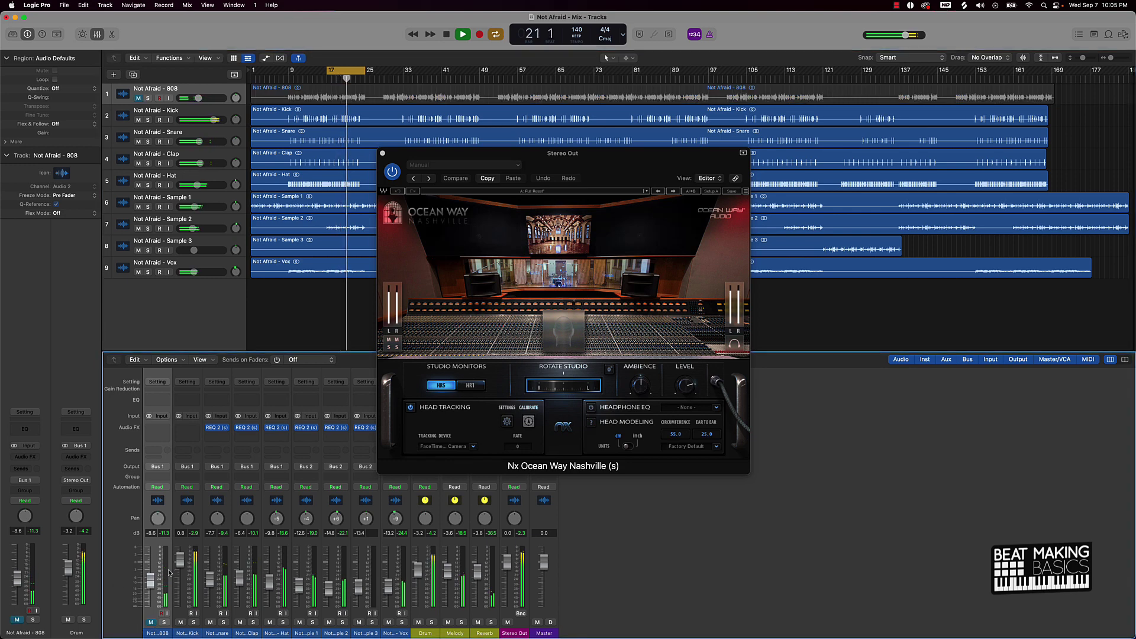
Insert the stereo Waves Smack Attack transient shaper on the Kick channel while the loop plays.
{"action": "left_click", "coordinate": [179, 438]}
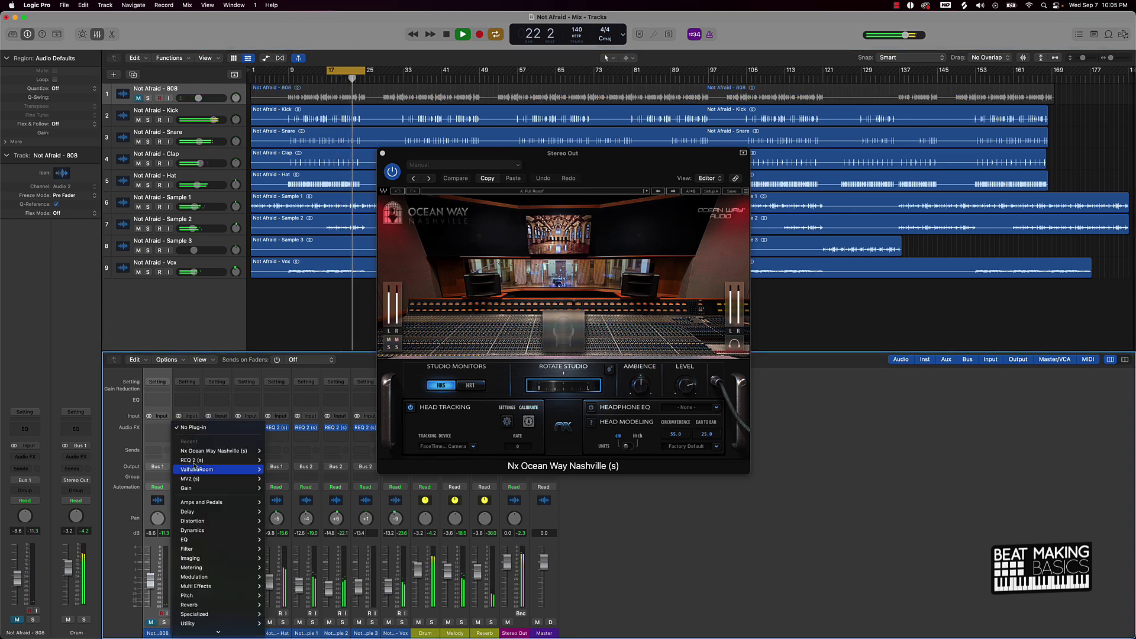
{"action": "mouse_move", "coordinate": [237, 630]}
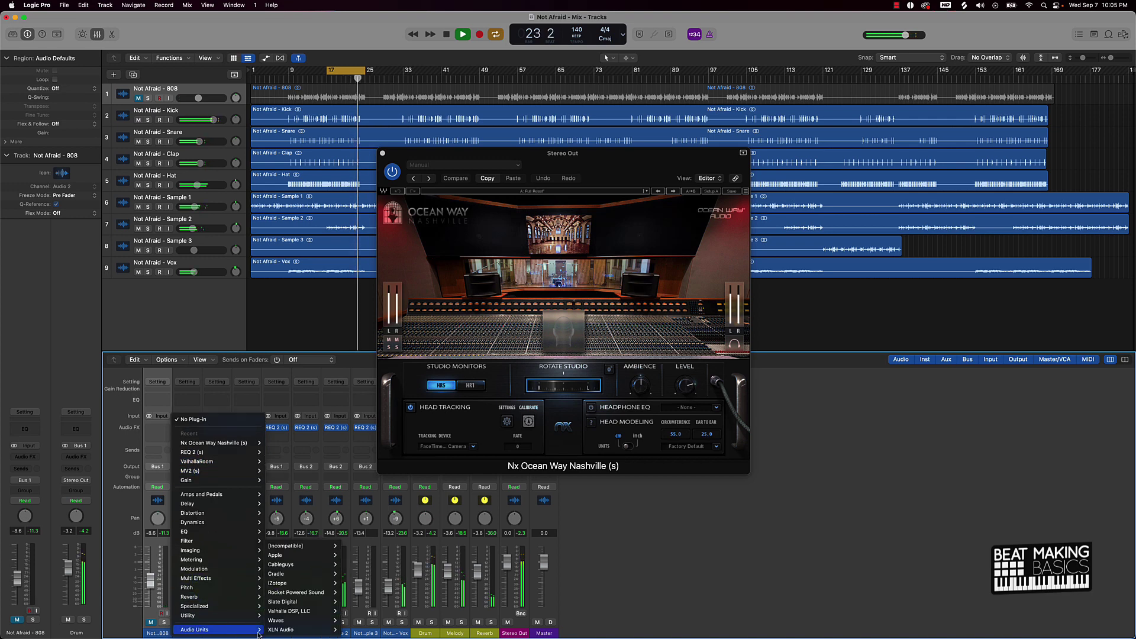
{"action": "mouse_move", "coordinate": [289, 626]}
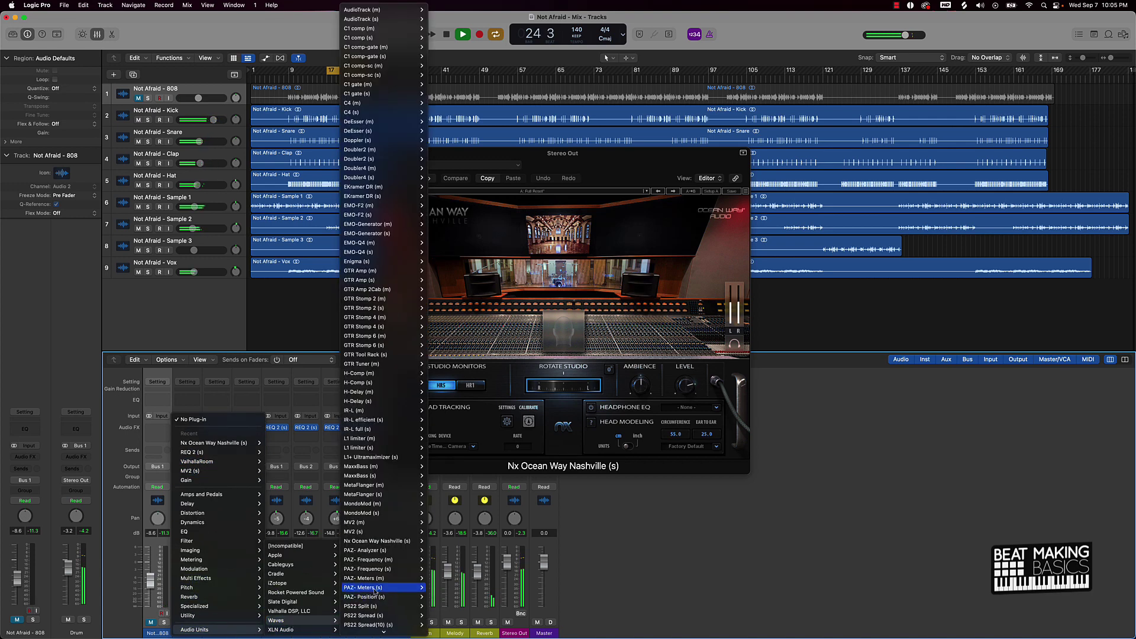
{"action": "scroll", "coordinate": [377, 591], "scroll_direction": "down", "scroll_amount": 10}
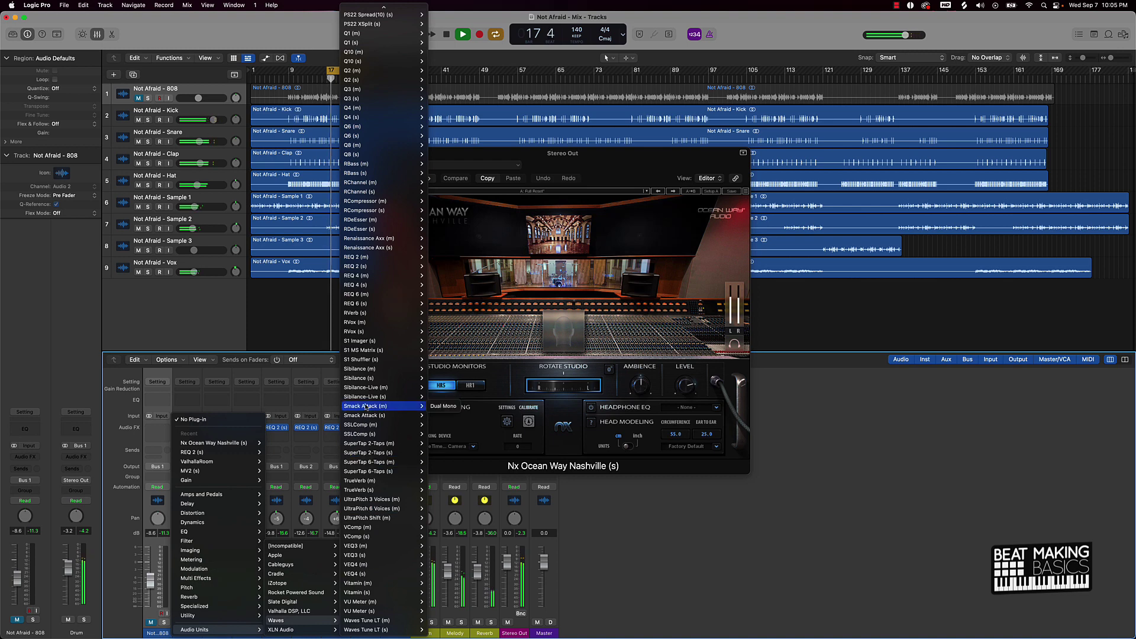
{"action": "mouse_move", "coordinate": [371, 400]}
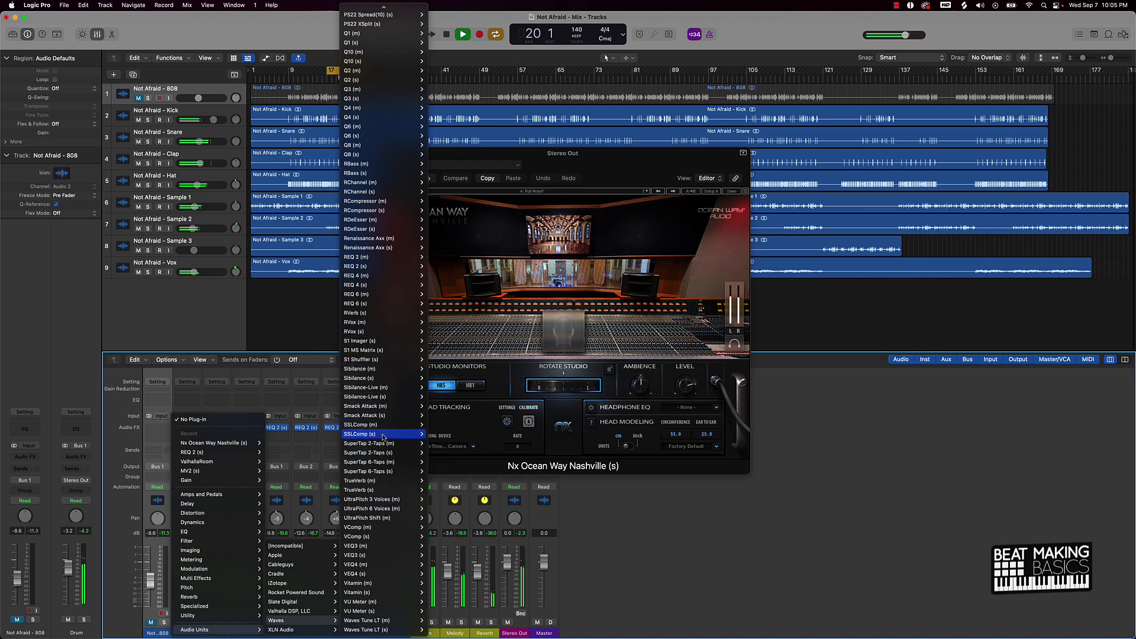
{"action": "left_click", "coordinate": [439, 415]}
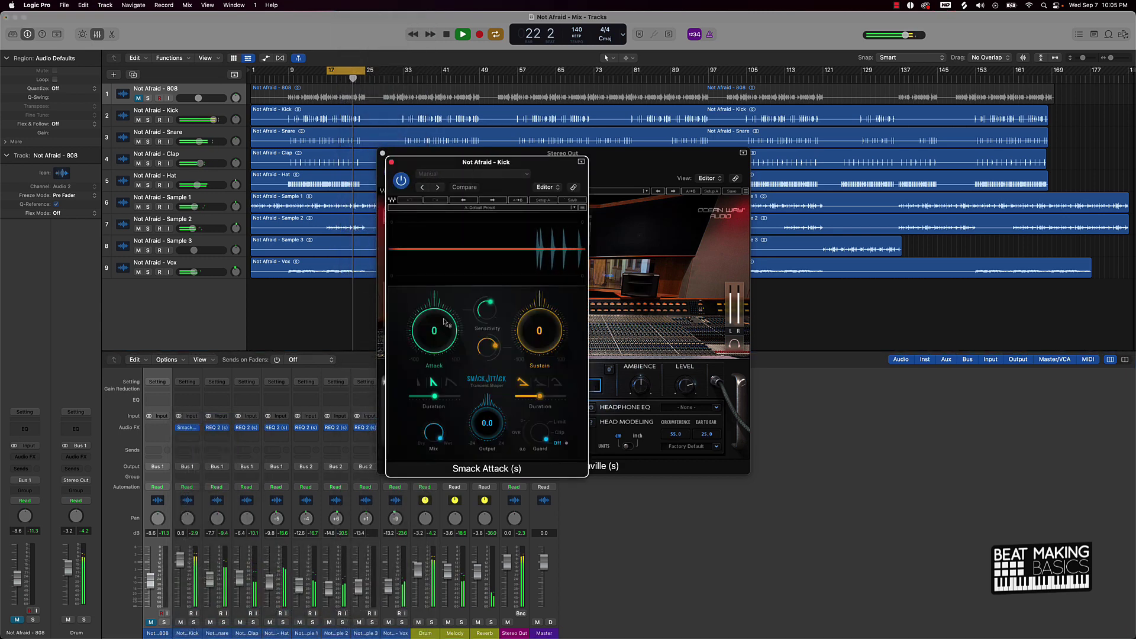
Set the Kick's Smack Attack to an Attack of 17 and a Sustain of 4.
{"action": "left_click_drag", "start_coordinate": [443, 322], "coordinate": [441, 295]}
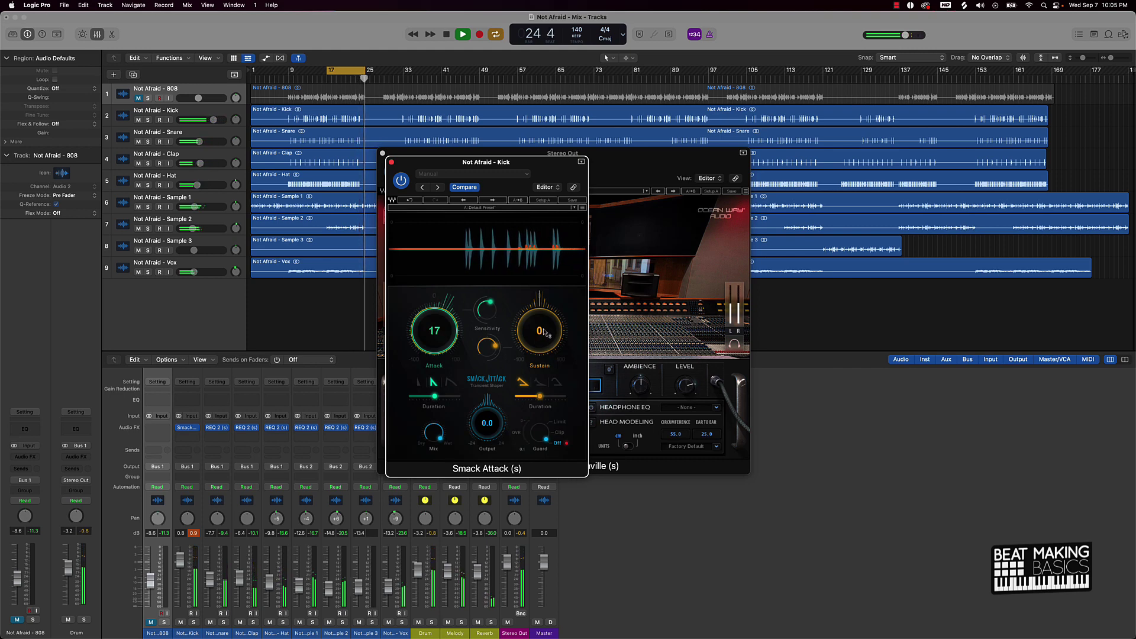
{"action": "left_click_drag", "start_coordinate": [539, 331], "coordinate": [539, 347]}
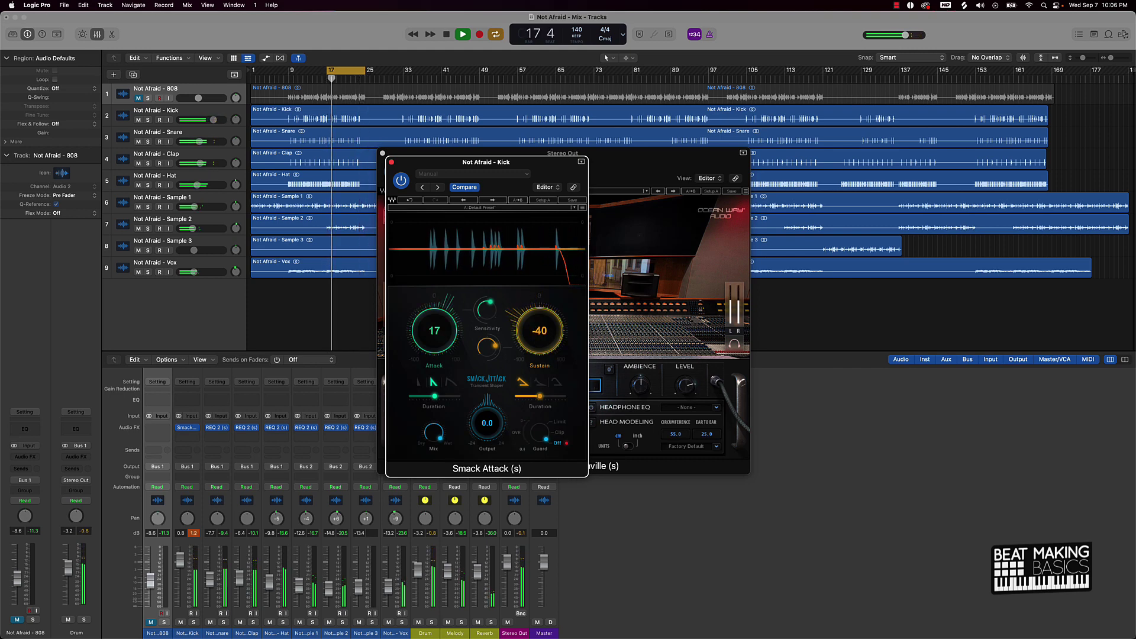
{"action": "mouse_move", "coordinate": [540, 331]}
{"action": "left_mouse_down"}
{"action": "mouse_move", "coordinate": [539, 307]}
{"action": "mouse_move", "coordinate": [524, 345]}
{"action": "left_mouse_up"}
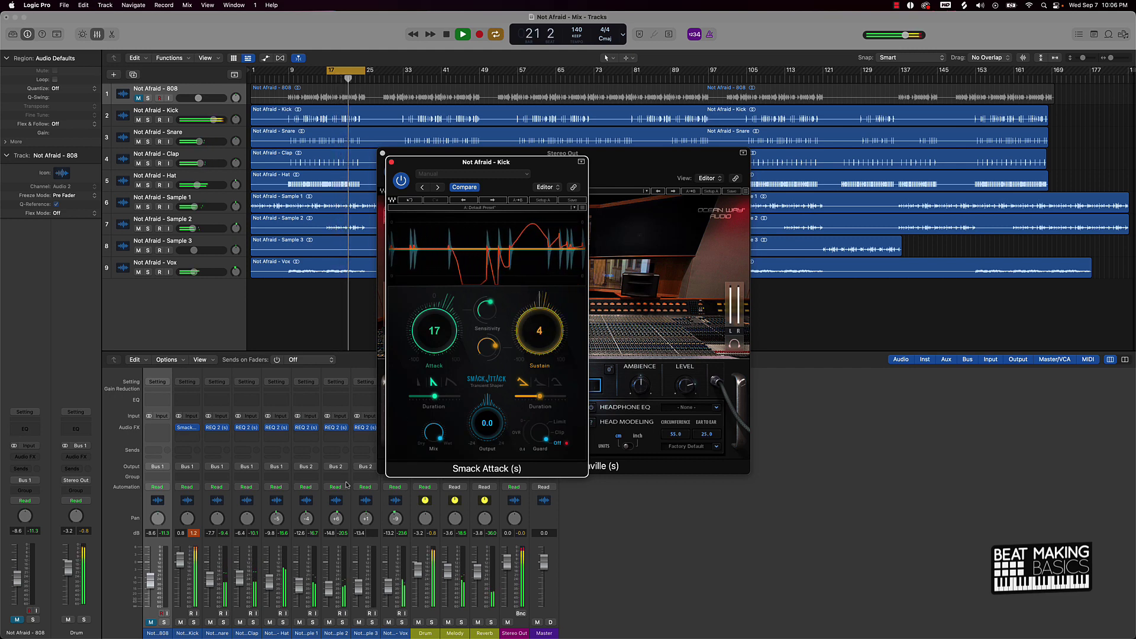
Reset the peak meters, lower Drum, Melody and Reverb together to -5.8, -6.2 and -6.4 dB, and lower Kick to -0.1 dB.
{"action": "left_click", "coordinate": [197, 539]}
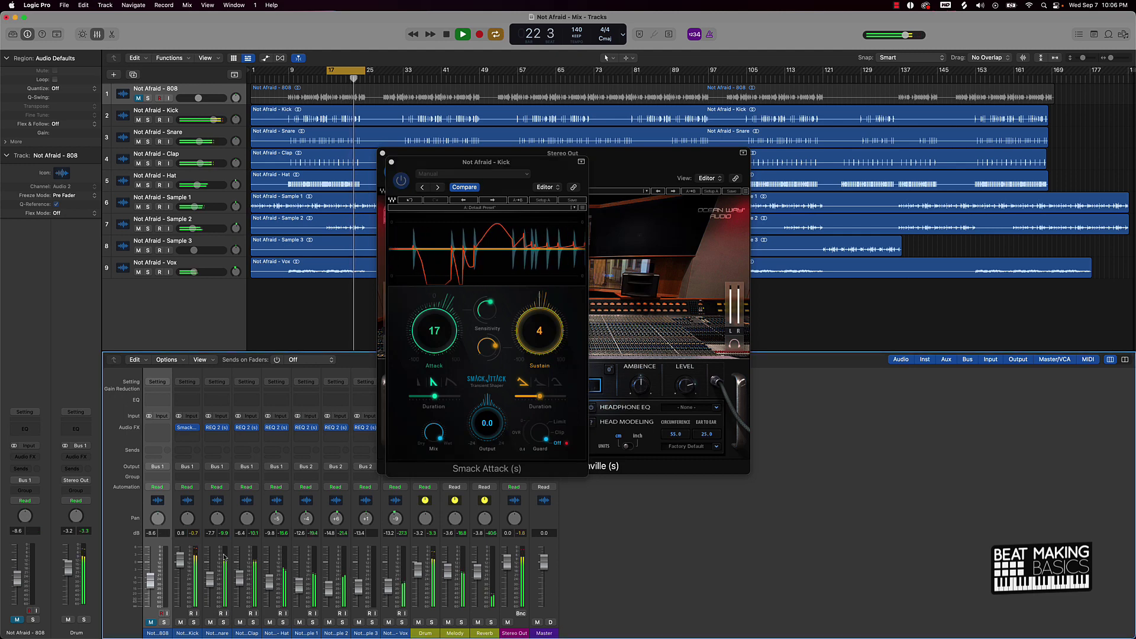
{"action": "left_click_drag", "start_coordinate": [425, 623], "coordinate": [490, 610]}
{"action": "left_click_drag", "start_coordinate": [479, 570], "coordinate": [478, 577]}
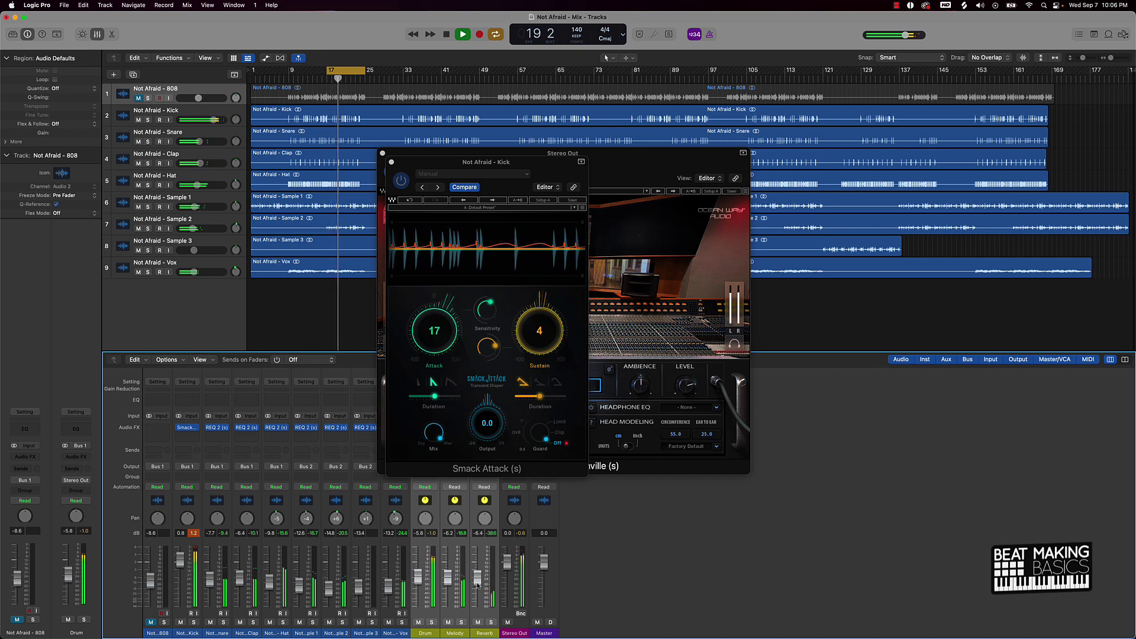
{"action": "left_click", "coordinate": [185, 573]}
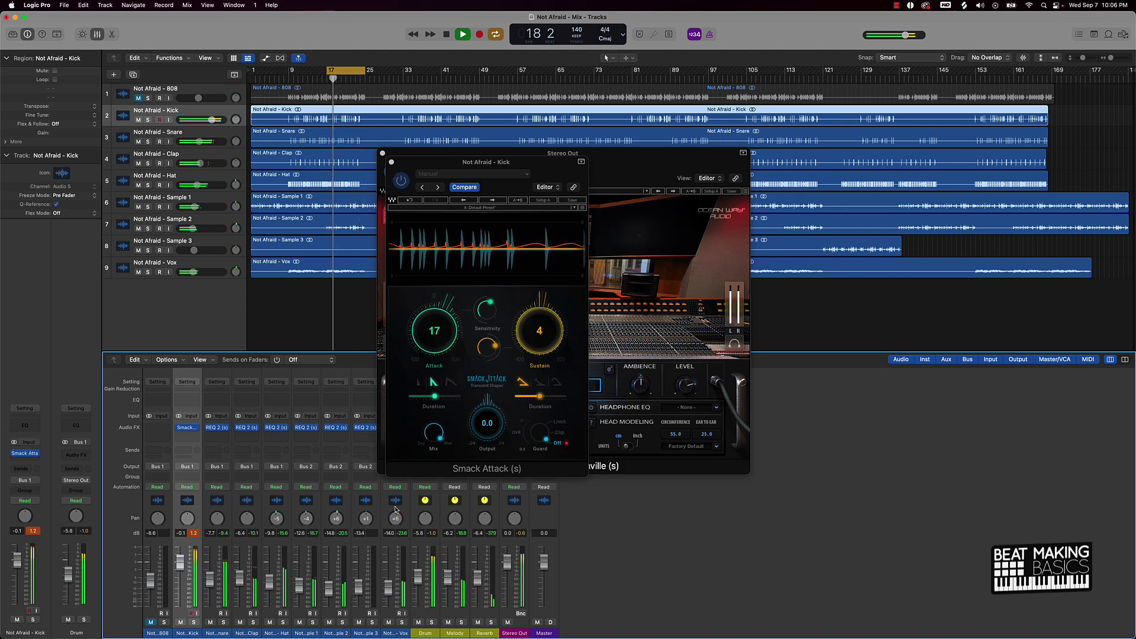
Set the Guard in the Kick's Smack Attack to Clip, reset the peak readings and close the plug-in window.
{"action": "left_click", "coordinate": [392, 162]}
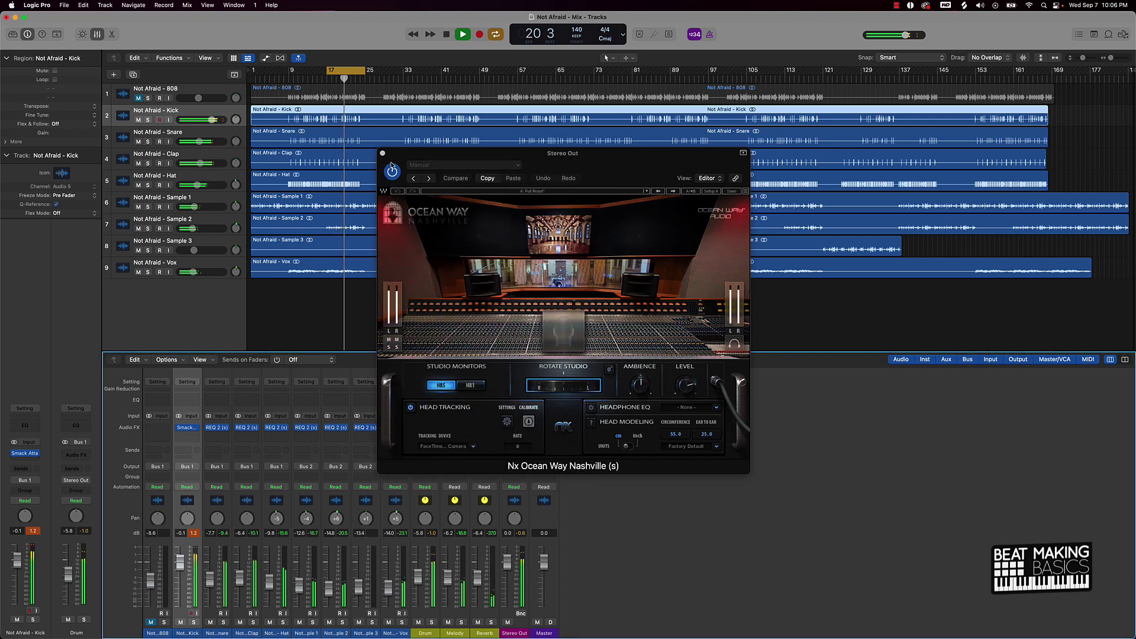
{"action": "left_click", "coordinate": [187, 427]}
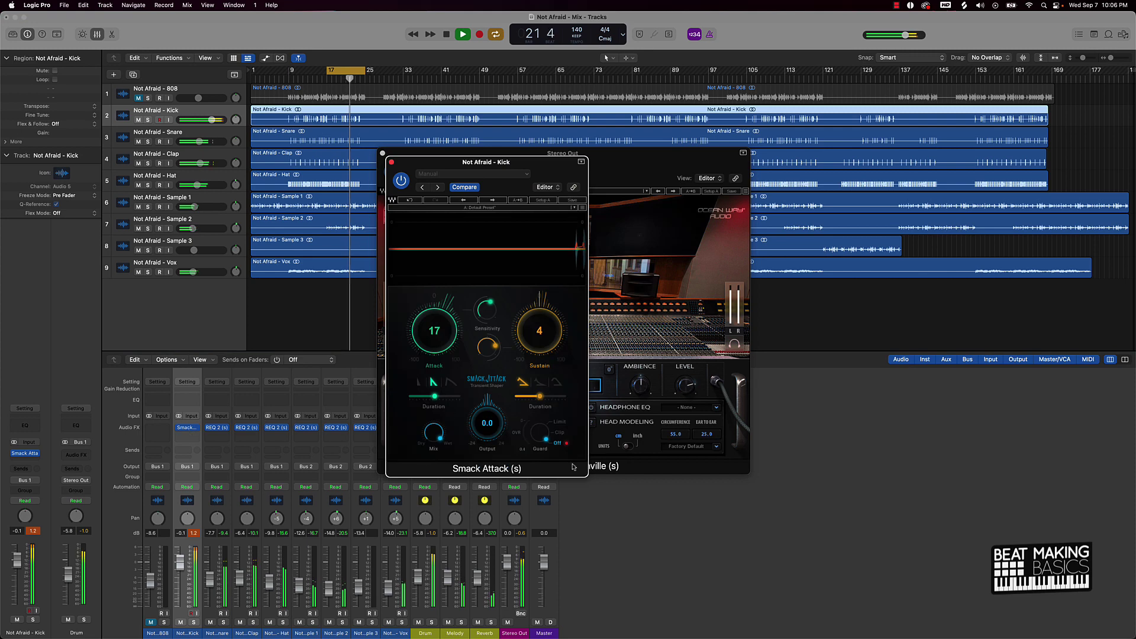
{"action": "left_click", "coordinate": [559, 432]}
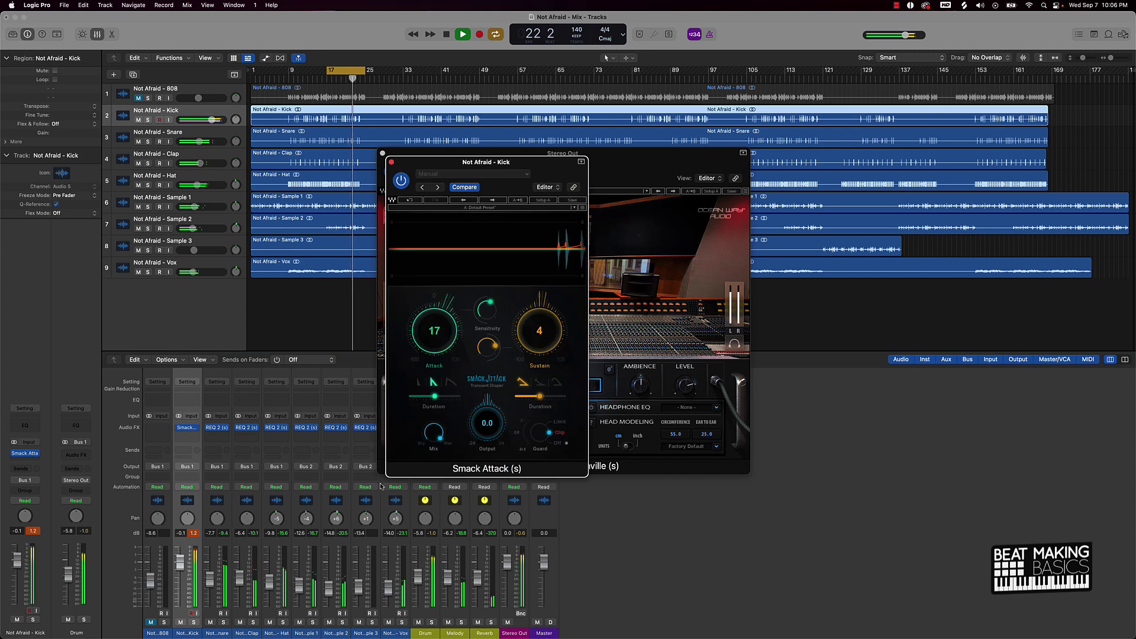
{"action": "left_click", "coordinate": [196, 534]}
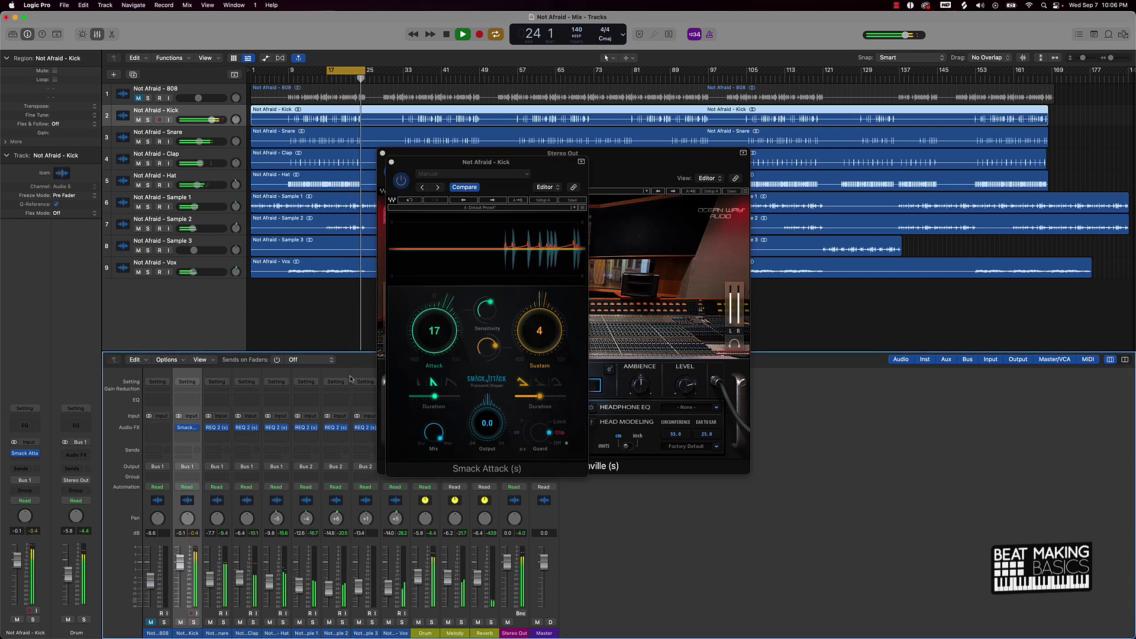
{"action": "left_click", "coordinate": [392, 161]}
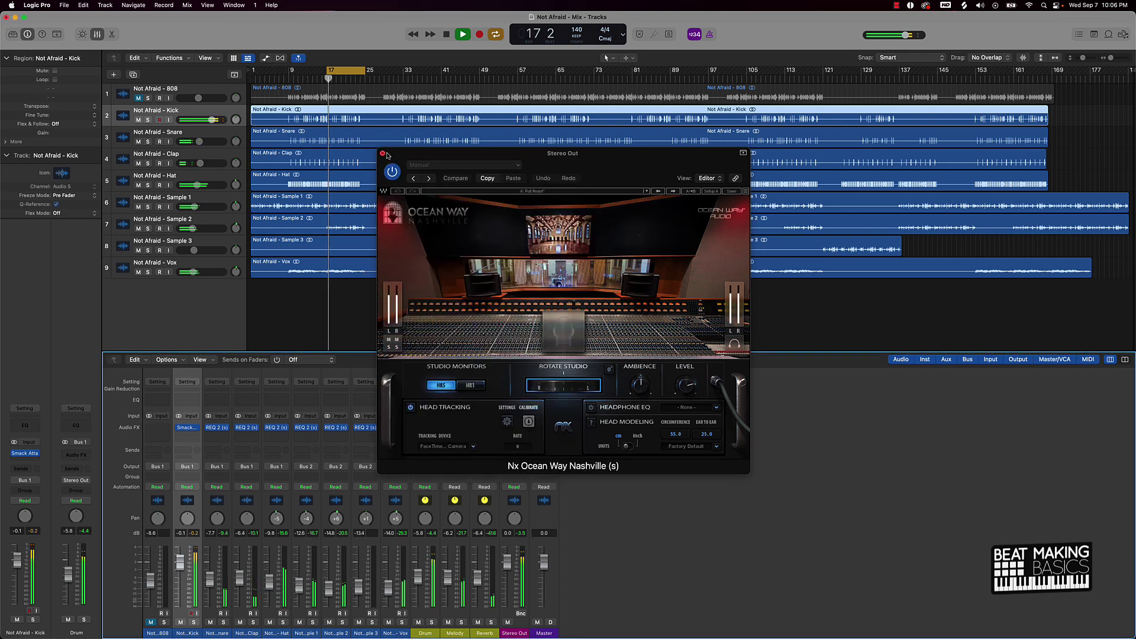
Close the Nx Ocean Way Nashville window, audition the loop with the 808 muted, and stop playback.
{"action": "left_click", "coordinate": [383, 153]}
{"action": "key", "text": "space"}
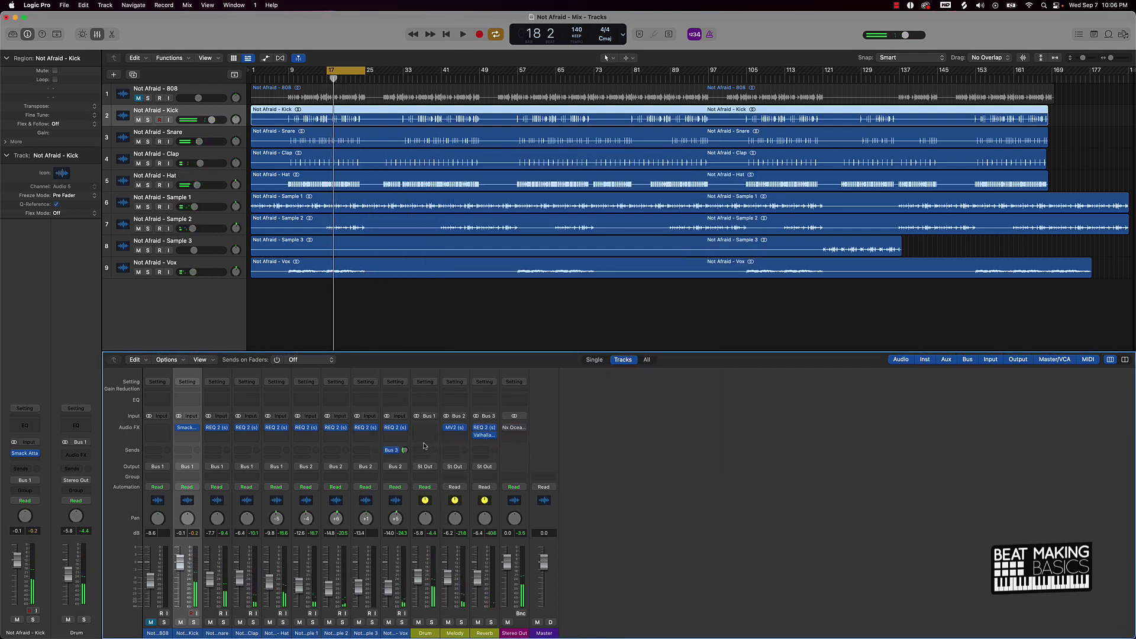
{"action": "key", "text": "space"}
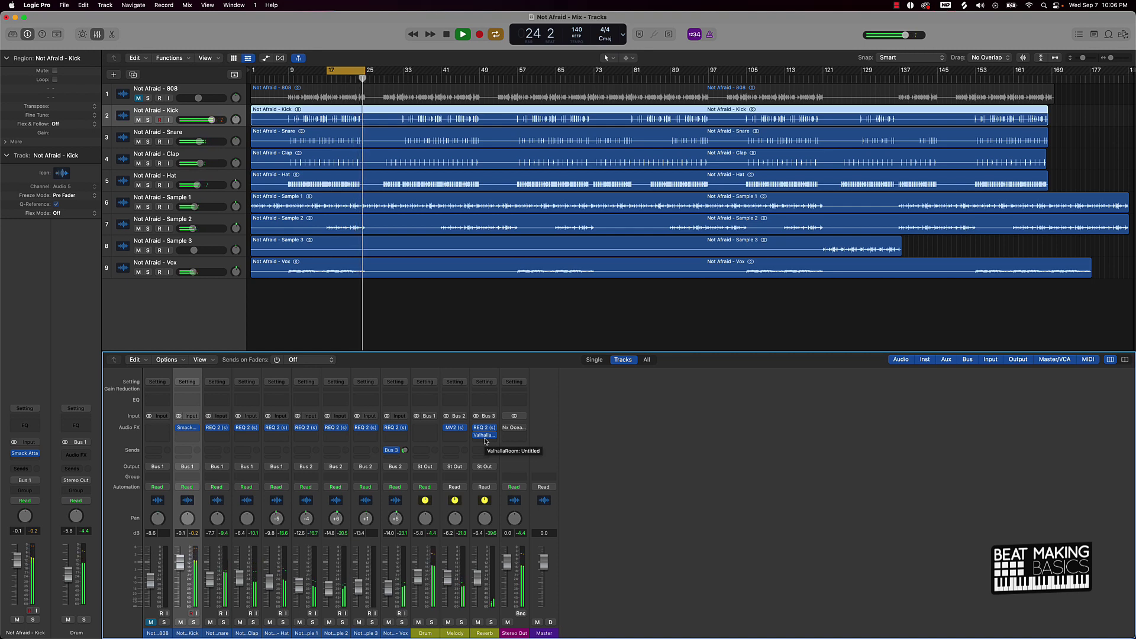
{"action": "key", "text": "space"}
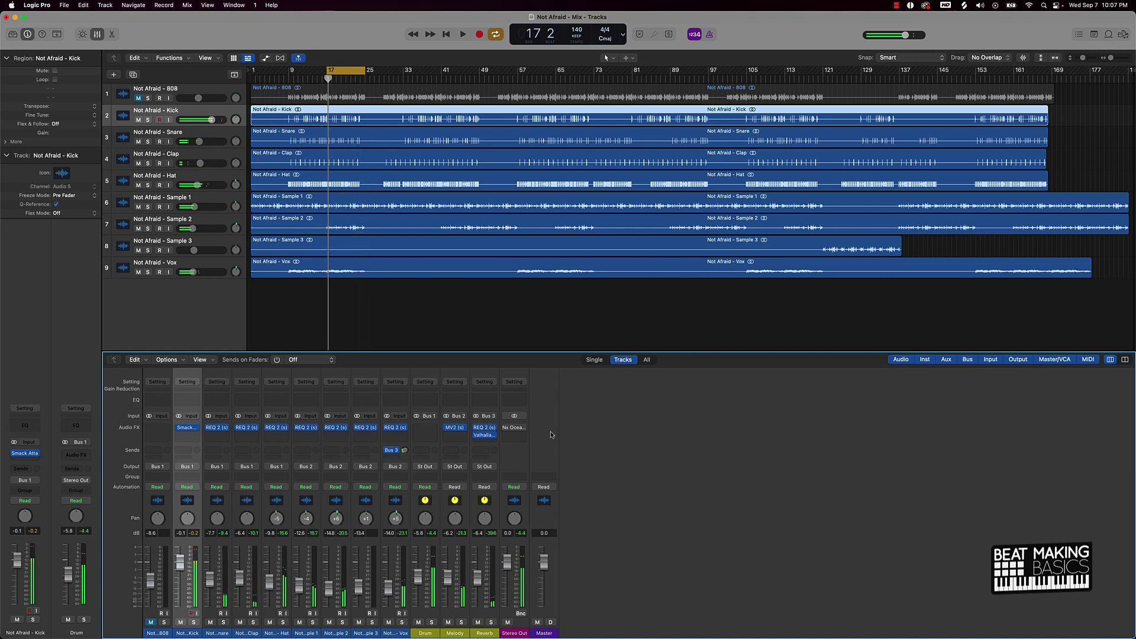
Replace the Stereo Out's Nx Ocean Way Nashville with the stereo Rocket Powered Sound Car Test plug-in.
{"action": "left_click", "coordinate": [523, 431]}
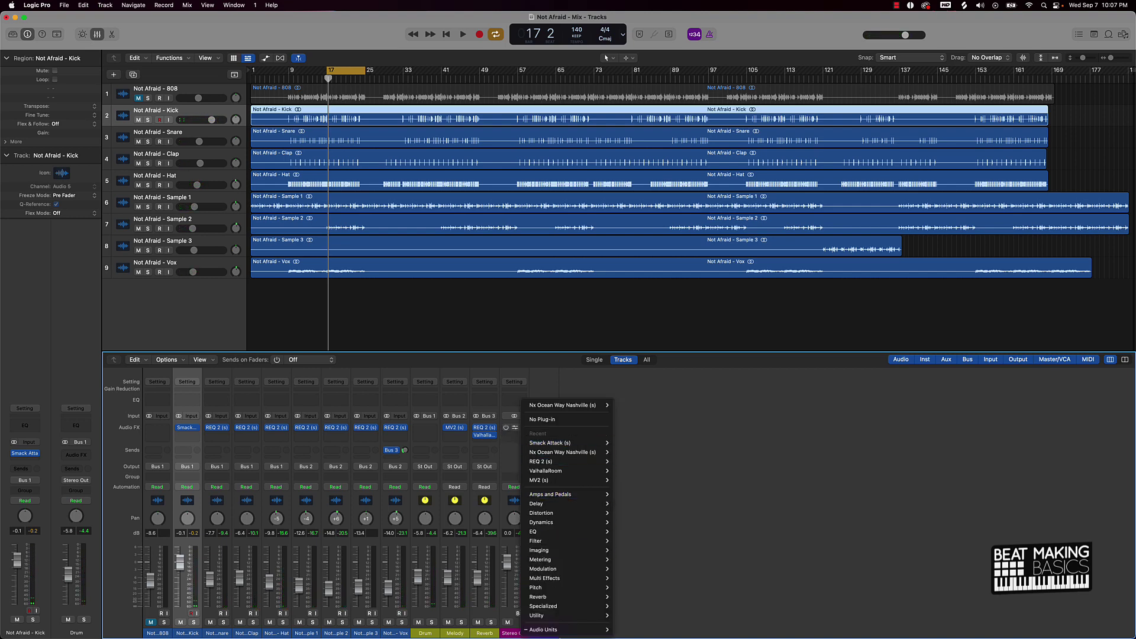
{"action": "mouse_move", "coordinate": [566, 628]}
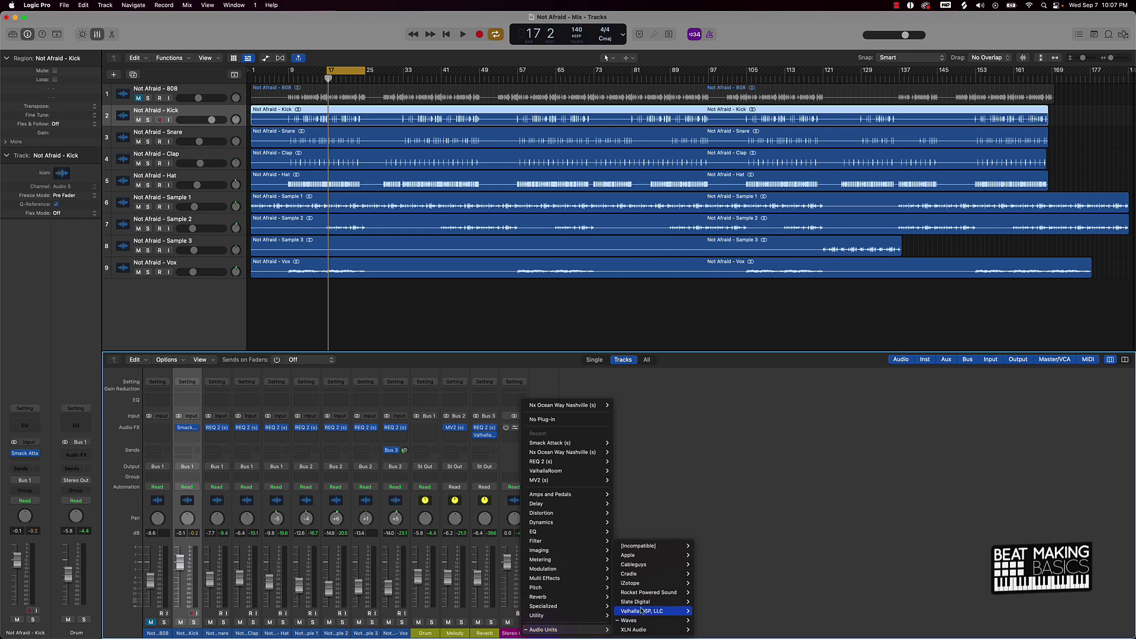
{"action": "mouse_move", "coordinate": [660, 594]}
{"action": "mouse_move", "coordinate": [707, 592]}
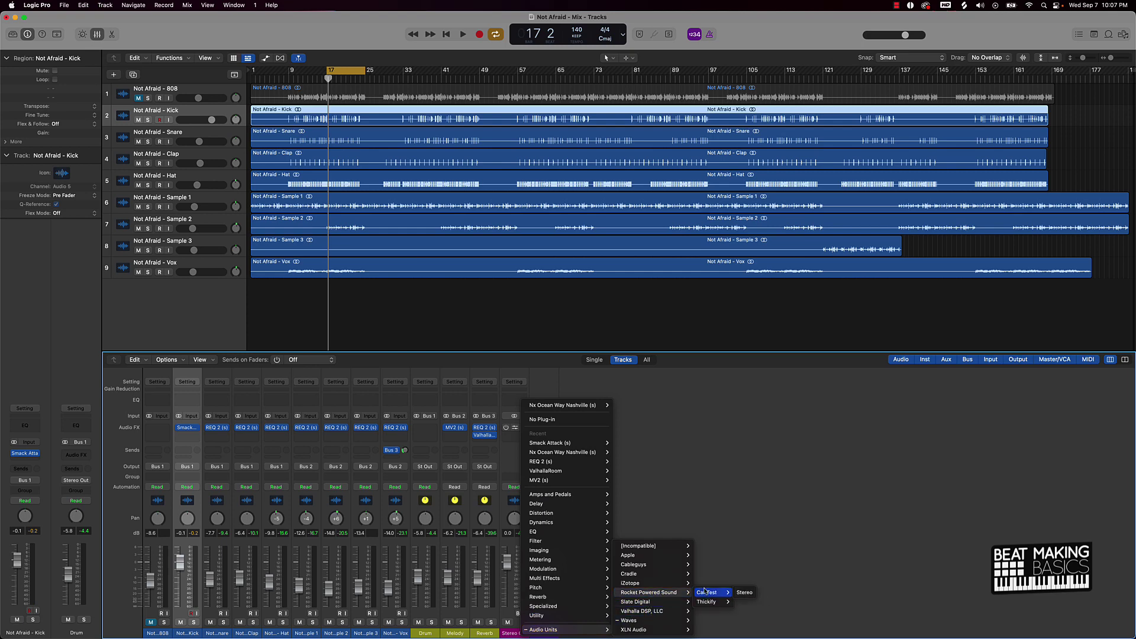
{"action": "left_click", "coordinate": [744, 593]}
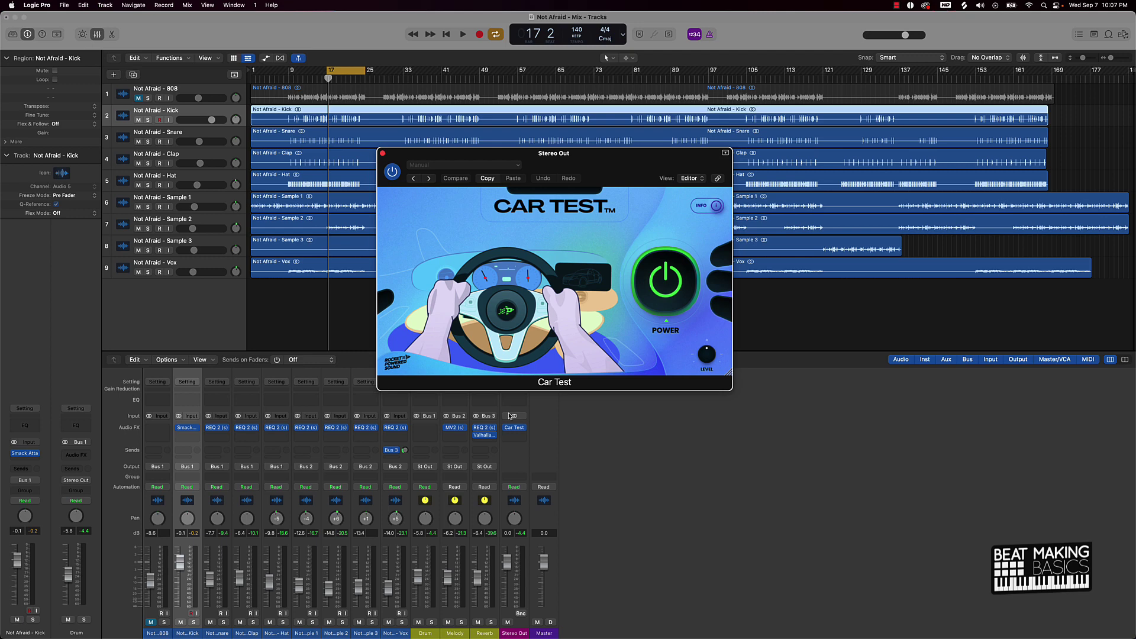
Audition the loop through Car Test, pan the Hat to -7 and unmute the 808.
{"action": "key", "text": "space"}
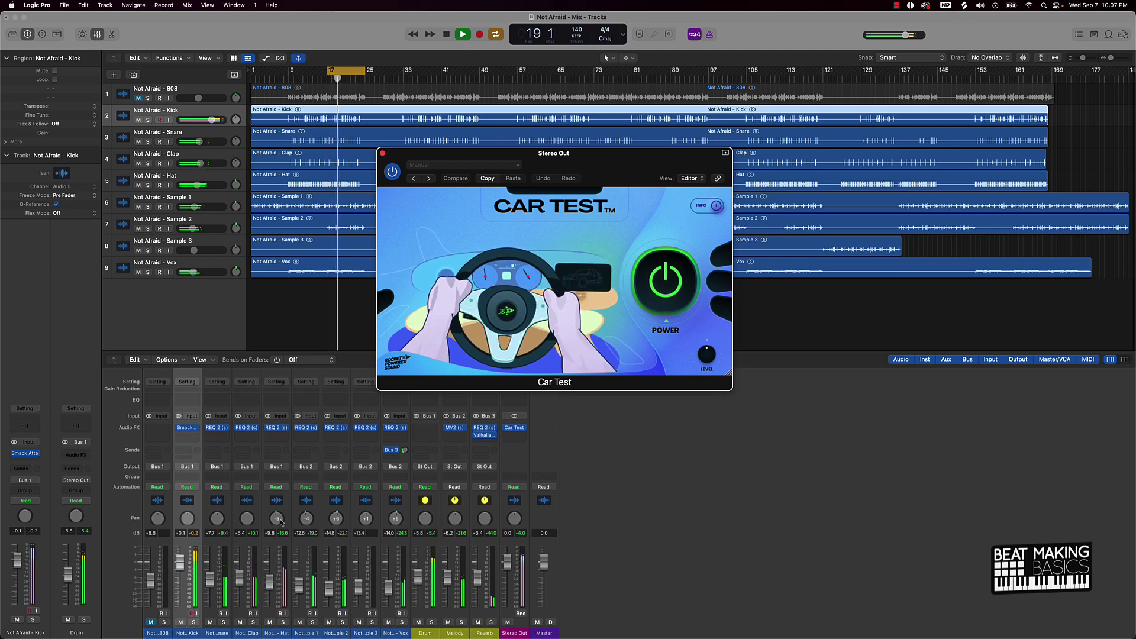
{"action": "left_click_drag", "start_coordinate": [280, 521], "coordinate": [279, 525]}
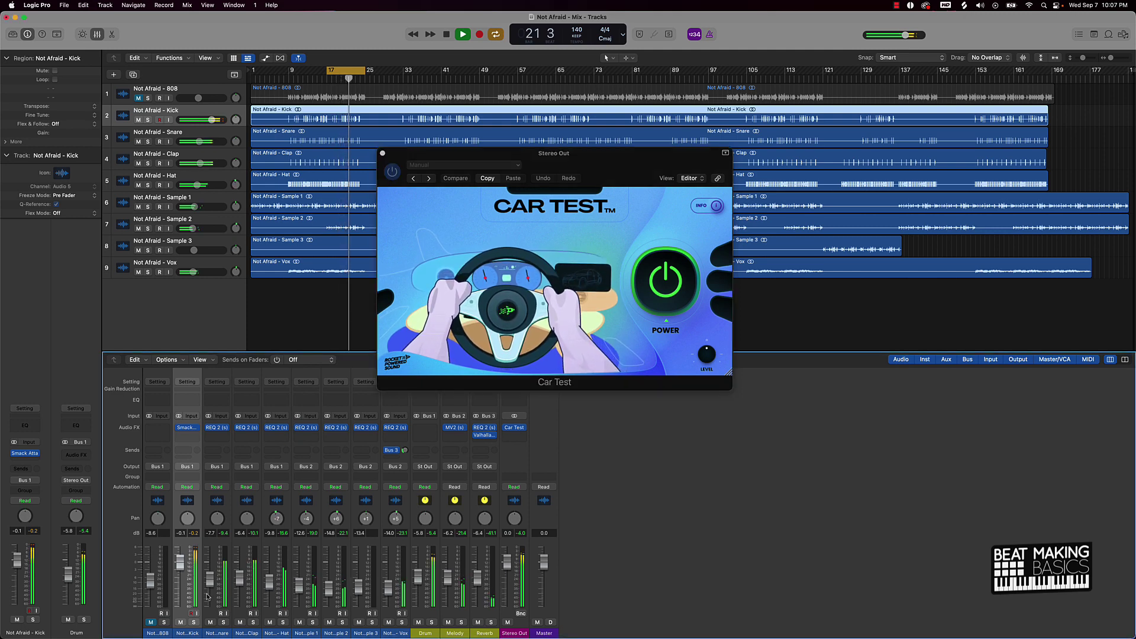
{"action": "left_click", "coordinate": [151, 622]}
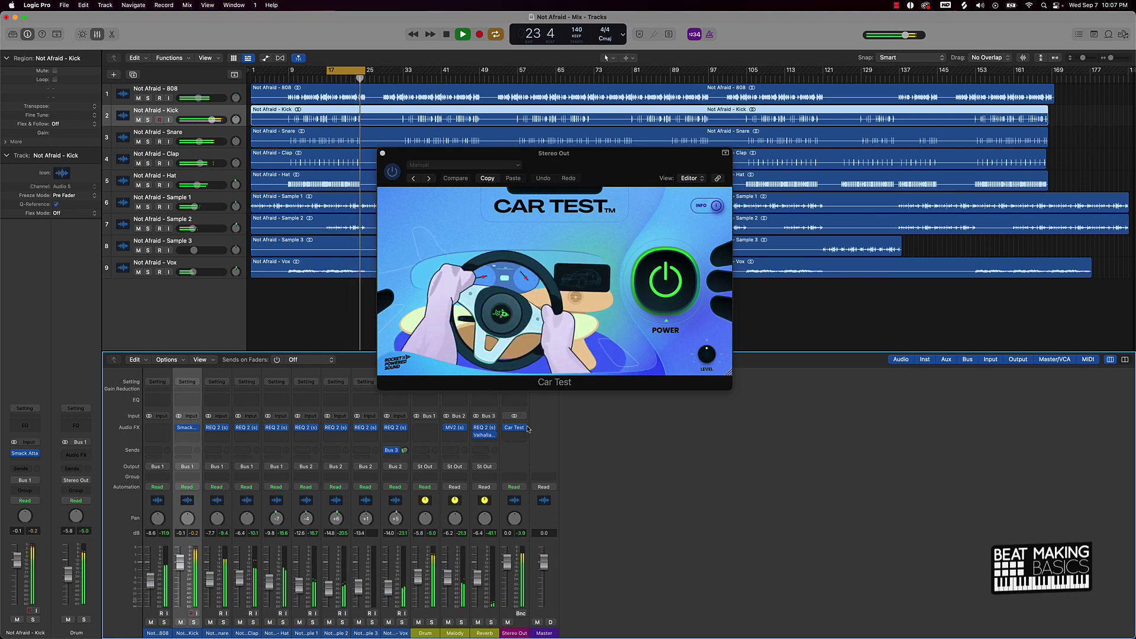
Bypass and close Car Test, and replace it on the Stereo Out with the stereo Nx Ocean Way Nashville plug-in.
{"action": "left_click", "coordinate": [392, 171]}
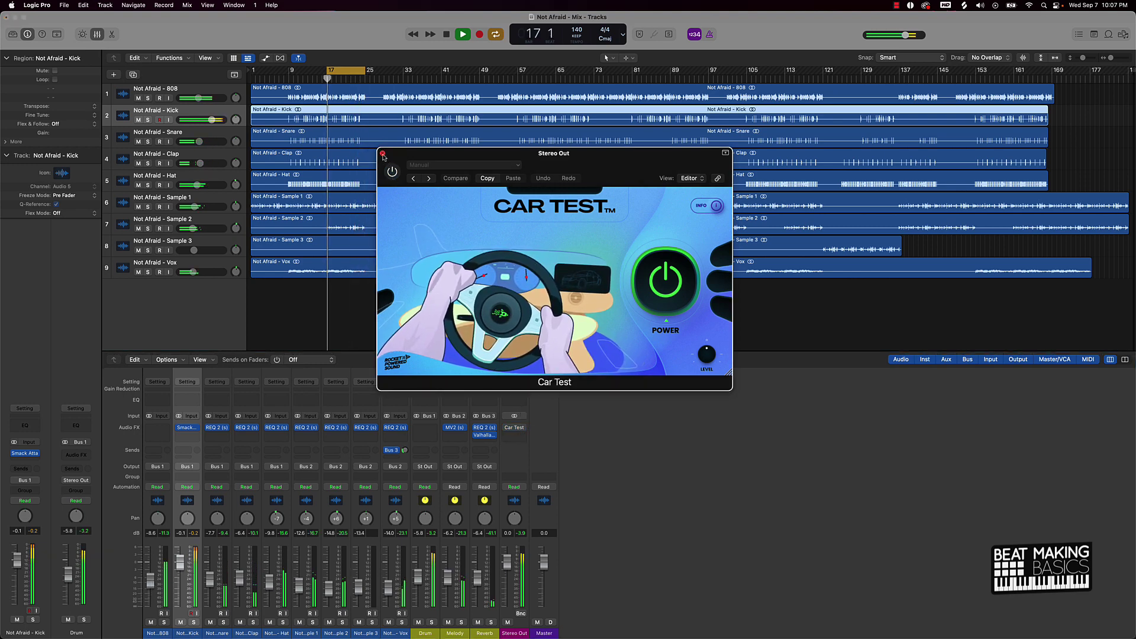
{"action": "left_click", "coordinate": [383, 154]}
{"action": "left_click", "coordinate": [520, 428]}
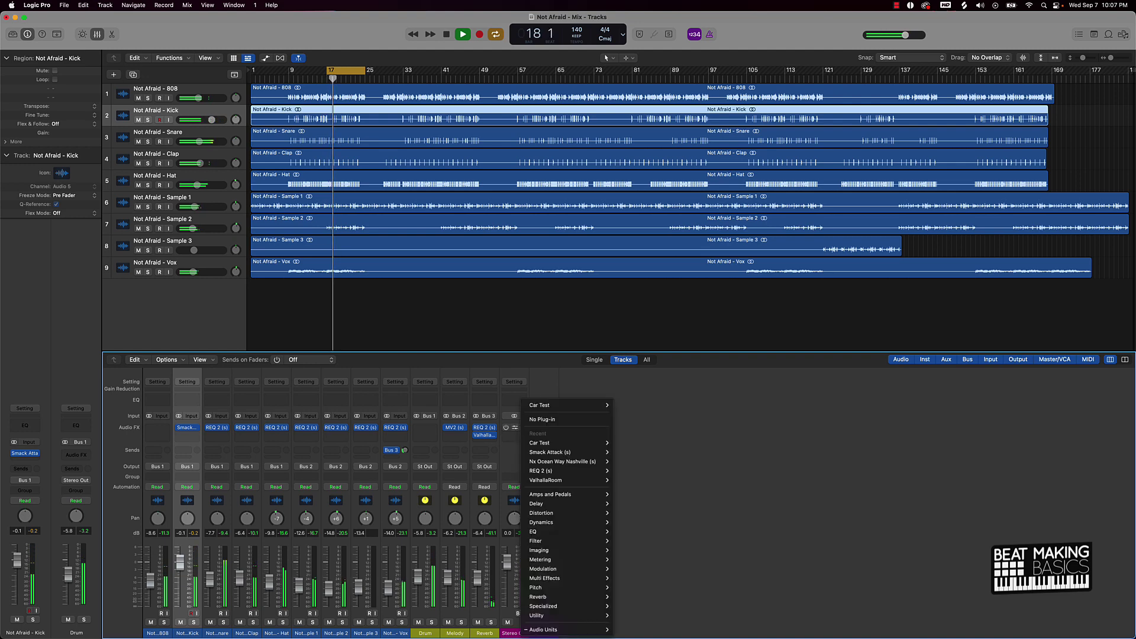
{"action": "left_click", "coordinate": [620, 463]}
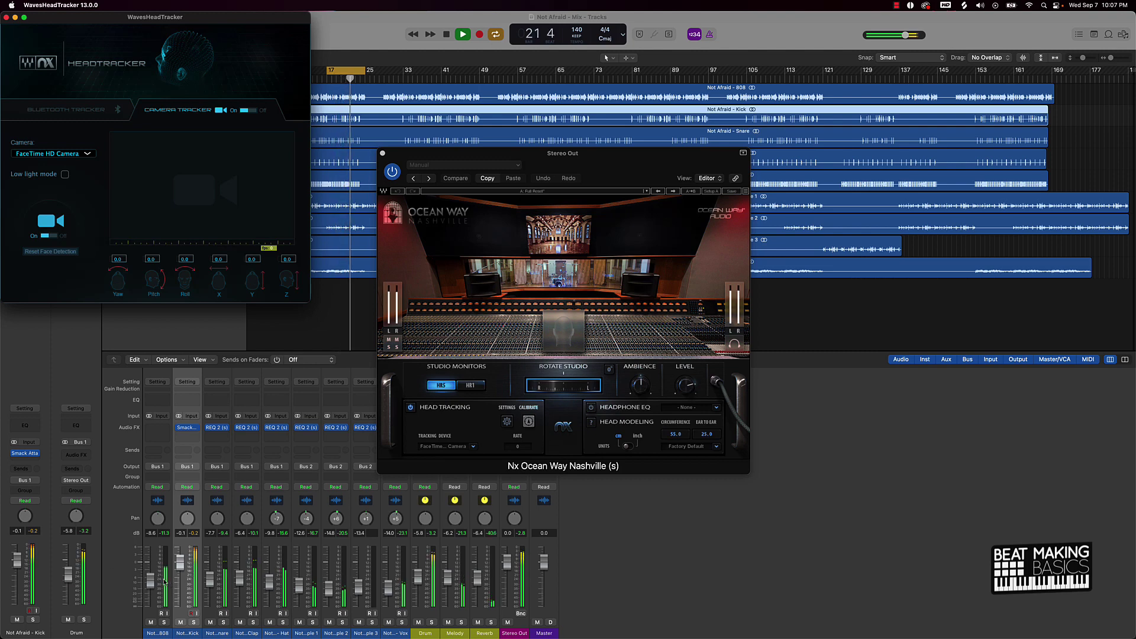
Solo Kick, Snare, Clap, Hat and 808 one after another, setting Snare to -6.4 dB, Clap to -5.5 dB and 808 to -10.0 dB.
{"action": "left_click", "coordinate": [190, 621]}
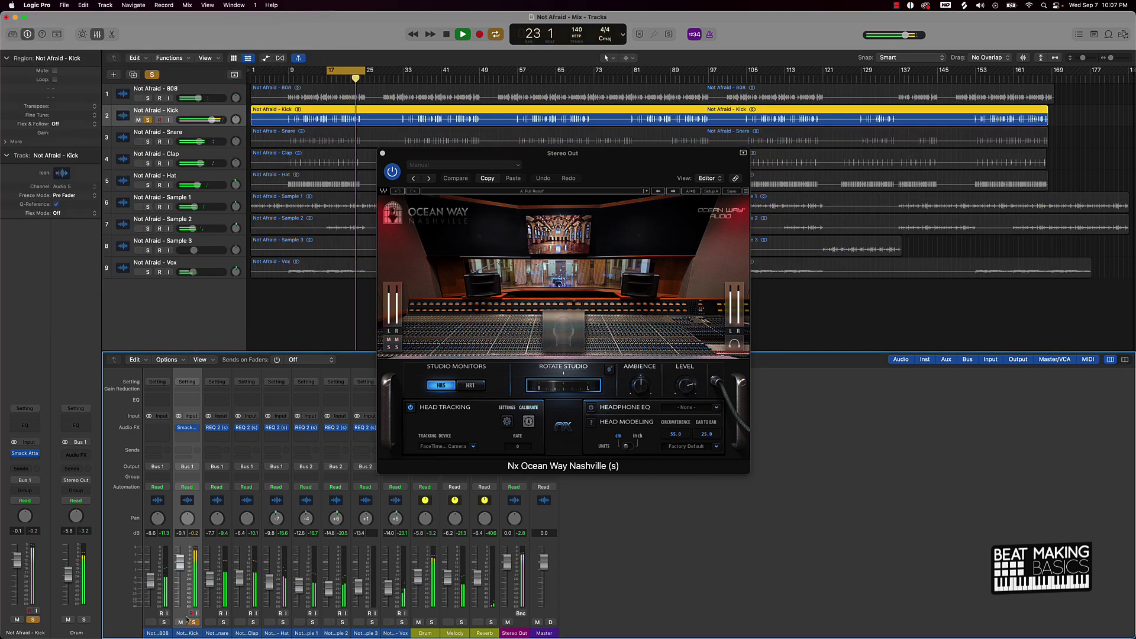
{"action": "left_click", "coordinate": [223, 623]}
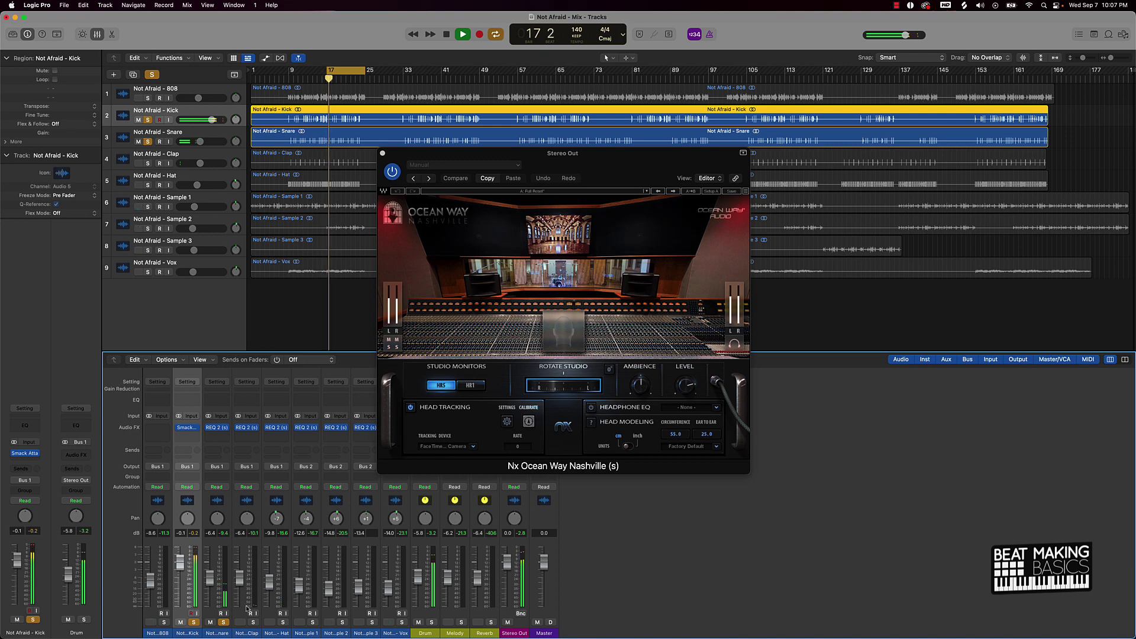
{"action": "left_click", "coordinate": [253, 623]}
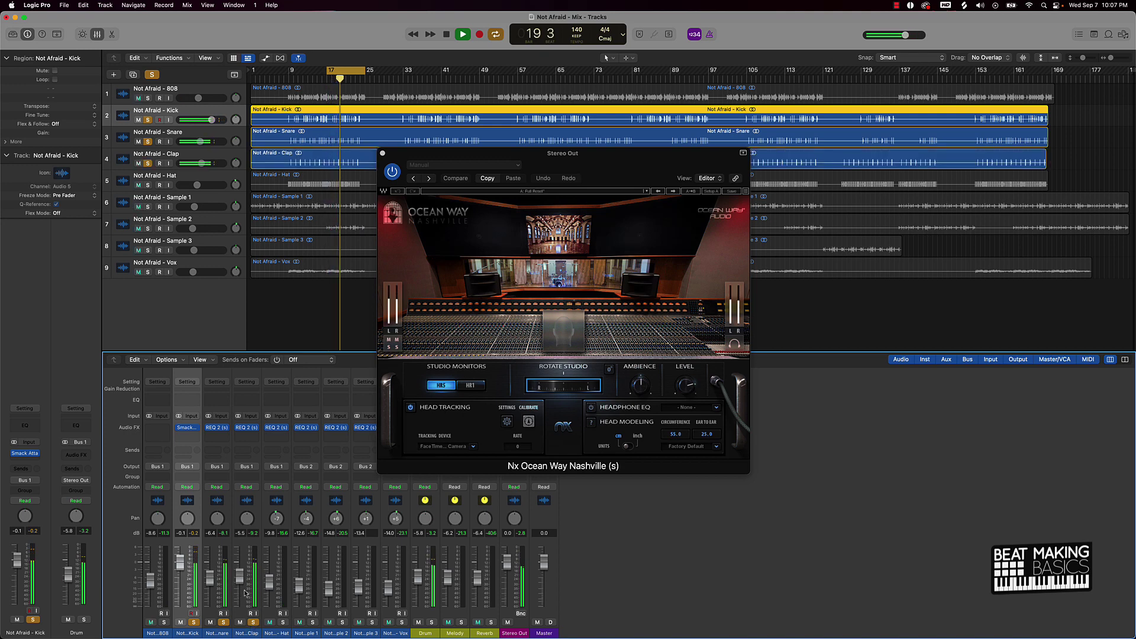
{"action": "left_click", "coordinate": [283, 623]}
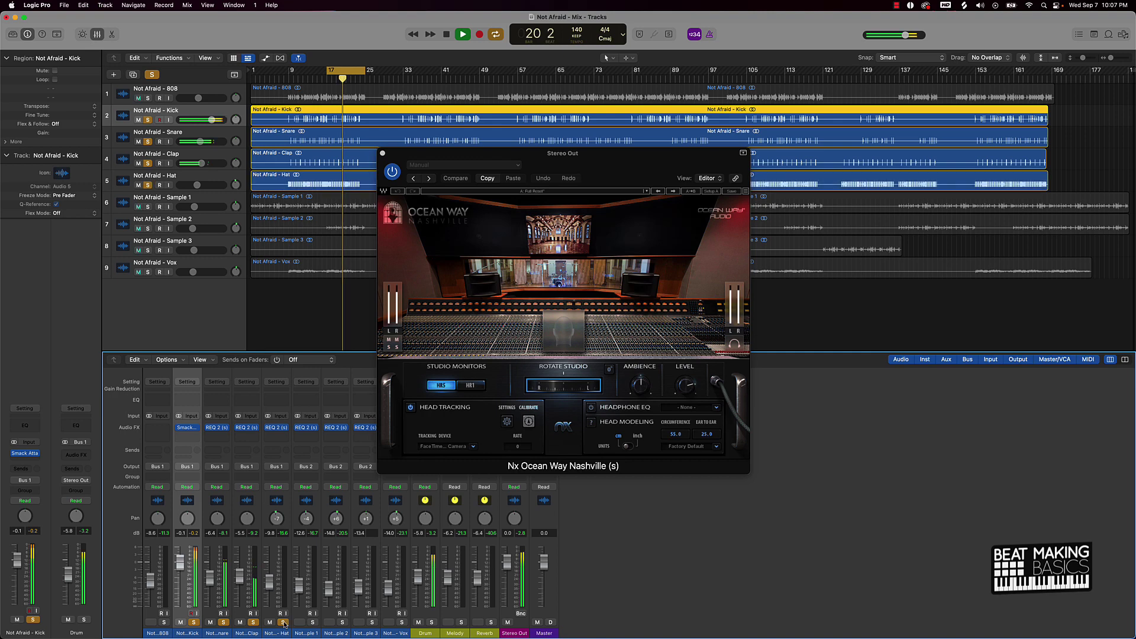
{"action": "left_click", "coordinate": [163, 622]}
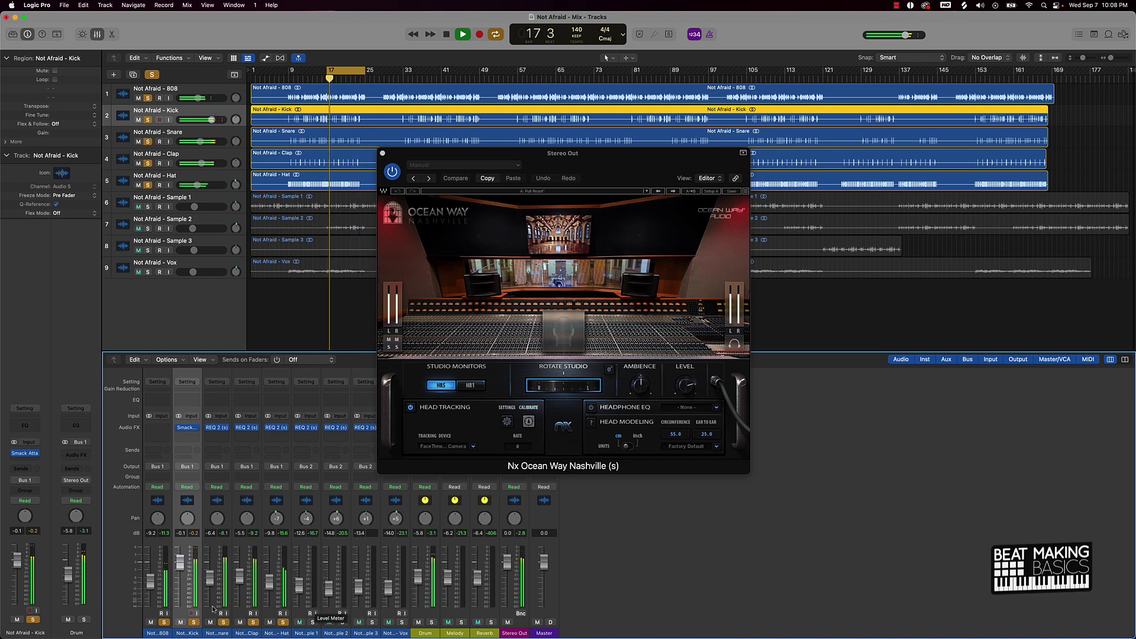
{"action": "left_click_drag", "start_coordinate": [152, 583], "coordinate": [152, 586]}
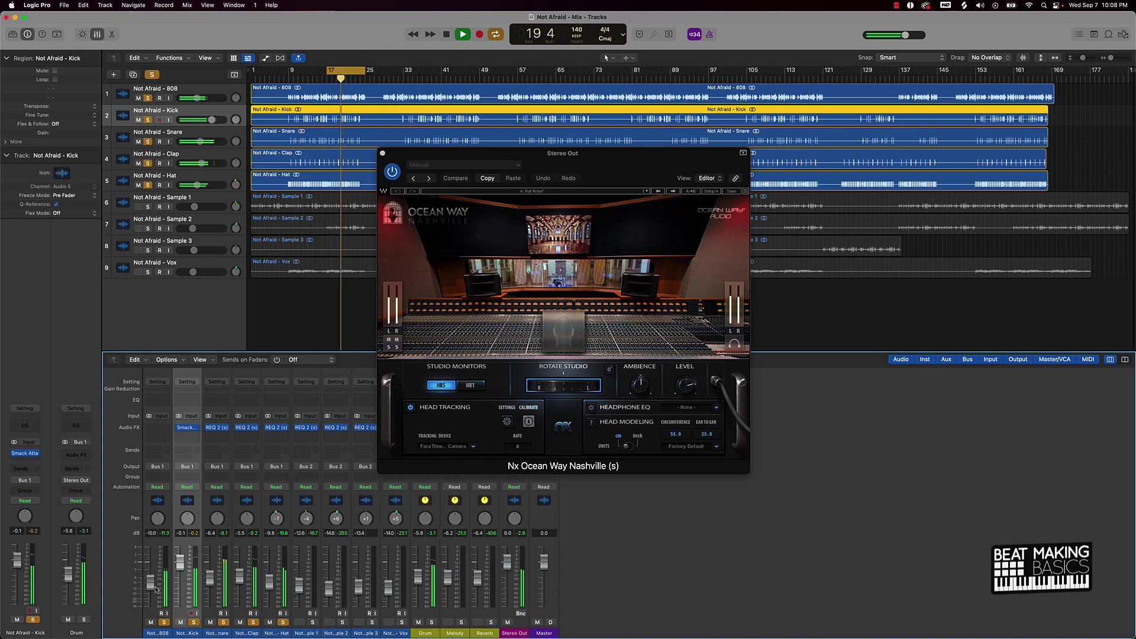
Raise the Attack in the Kick's Smack Attack to 35.
{"action": "left_click", "coordinate": [186, 428]}
{"action": "left_click_drag", "start_coordinate": [434, 331], "coordinate": [435, 321]}
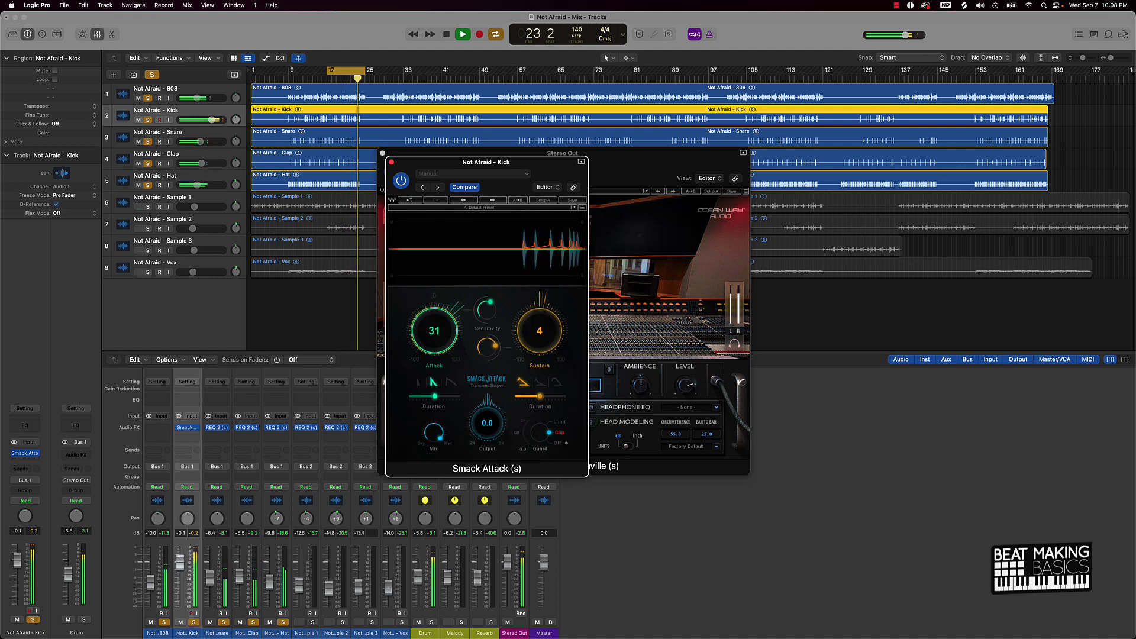
{"action": "left_click_drag", "start_coordinate": [447, 315], "coordinate": [447, 311]}
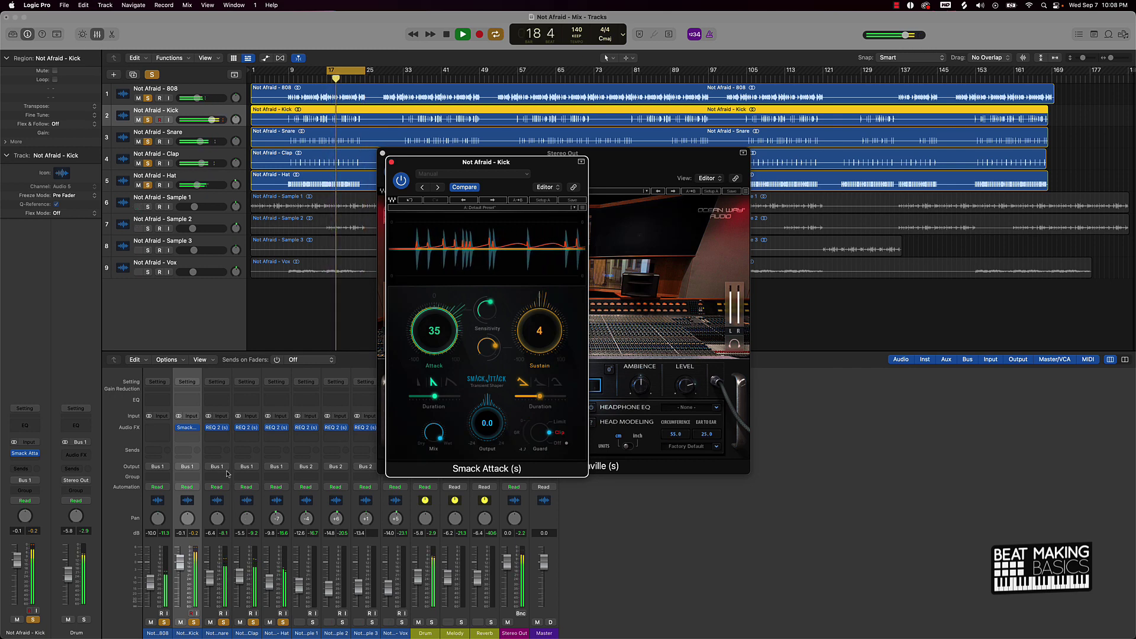
Add a stereo Smack Attack to Clap with Attack 17, Sustain 5 and Guard set to Clip, and copy it to Snare.
{"action": "left_click", "coordinate": [254, 438]}
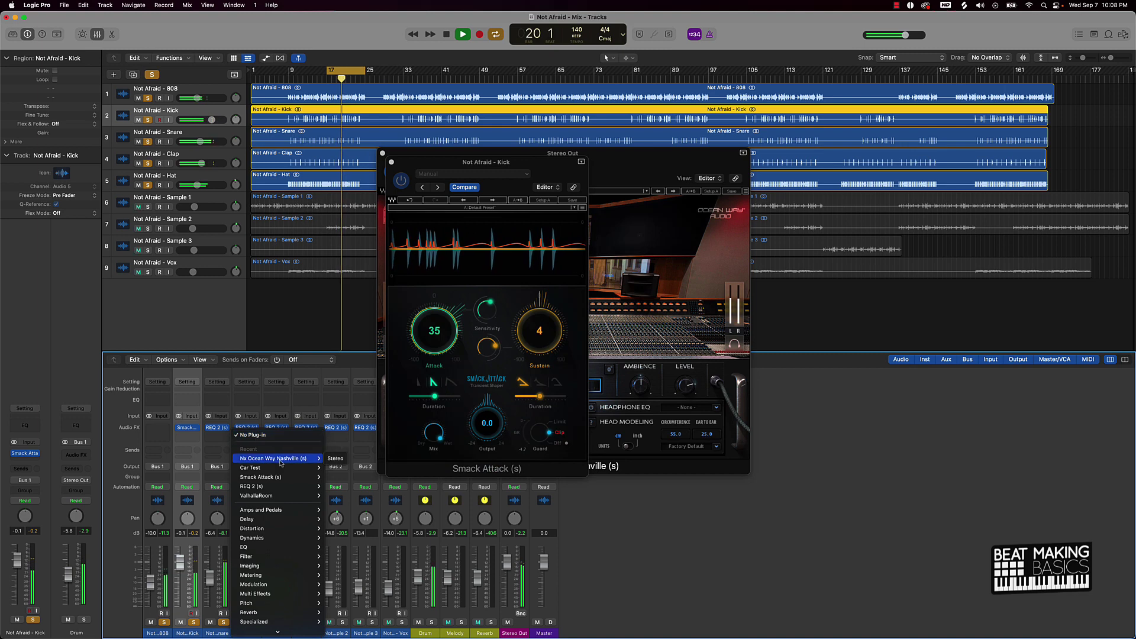
{"action": "left_click", "coordinate": [334, 477]}
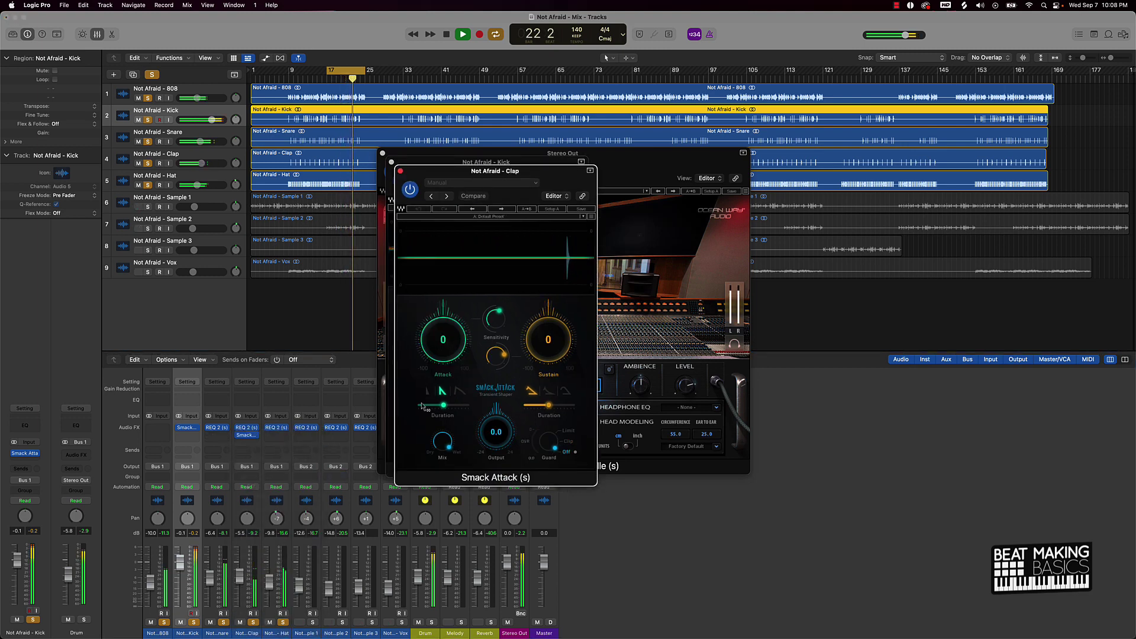
{"action": "left_click_drag", "start_coordinate": [448, 340], "coordinate": [448, 332]}
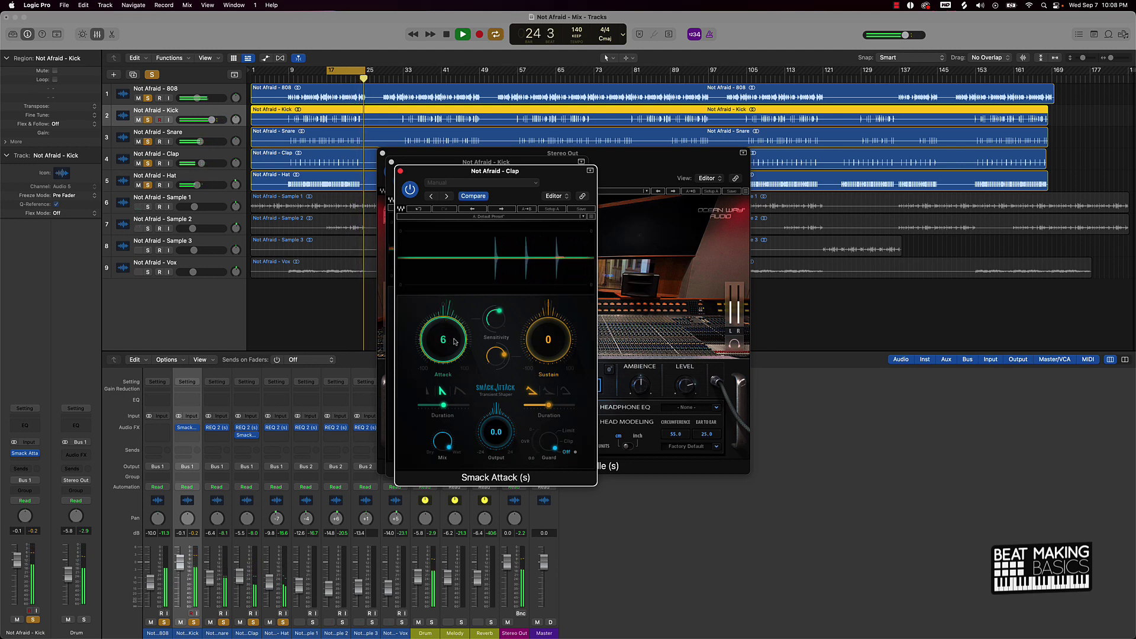
{"action": "left_click", "coordinate": [568, 441]}
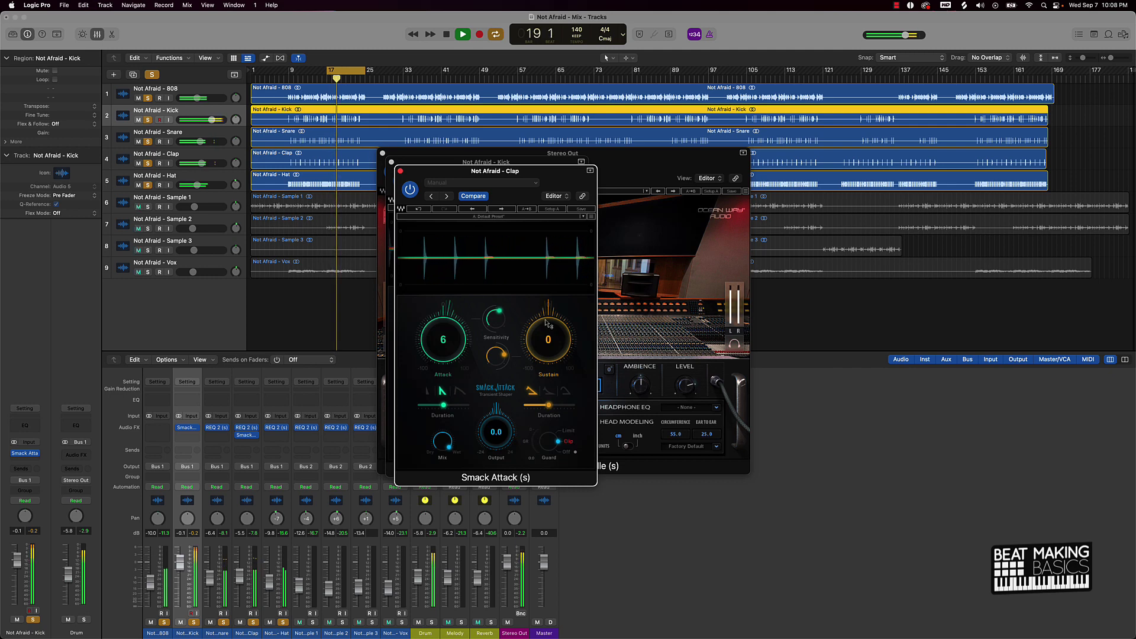
{"action": "left_click_drag", "start_coordinate": [547, 324], "coordinate": [550, 312]}
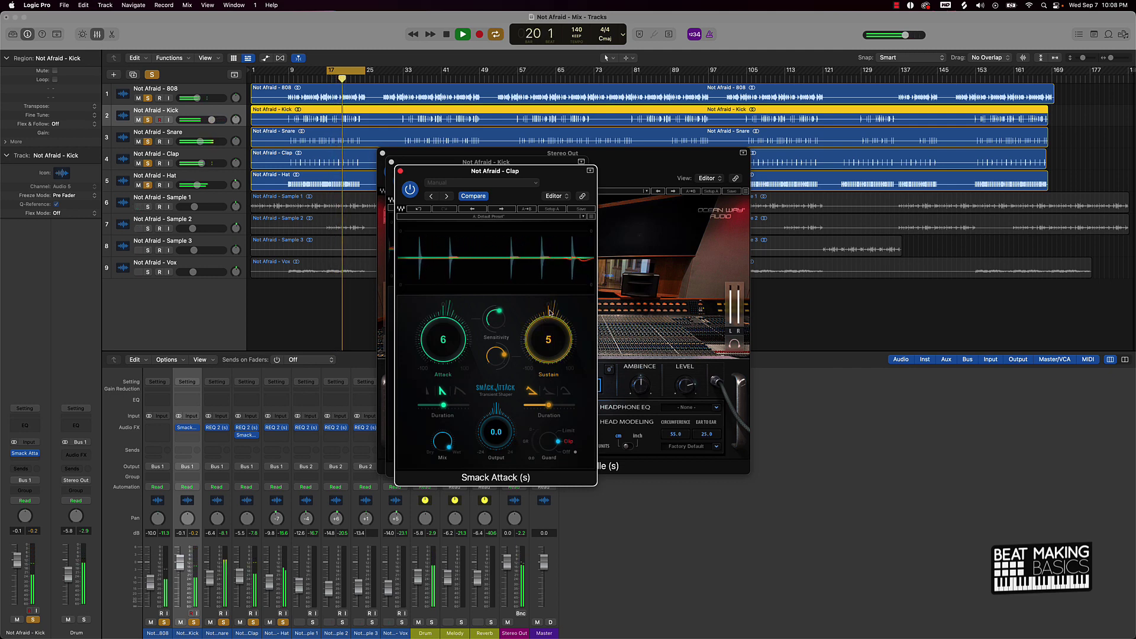
{"action": "left_click_drag", "start_coordinate": [450, 343], "coordinate": [449, 332]}
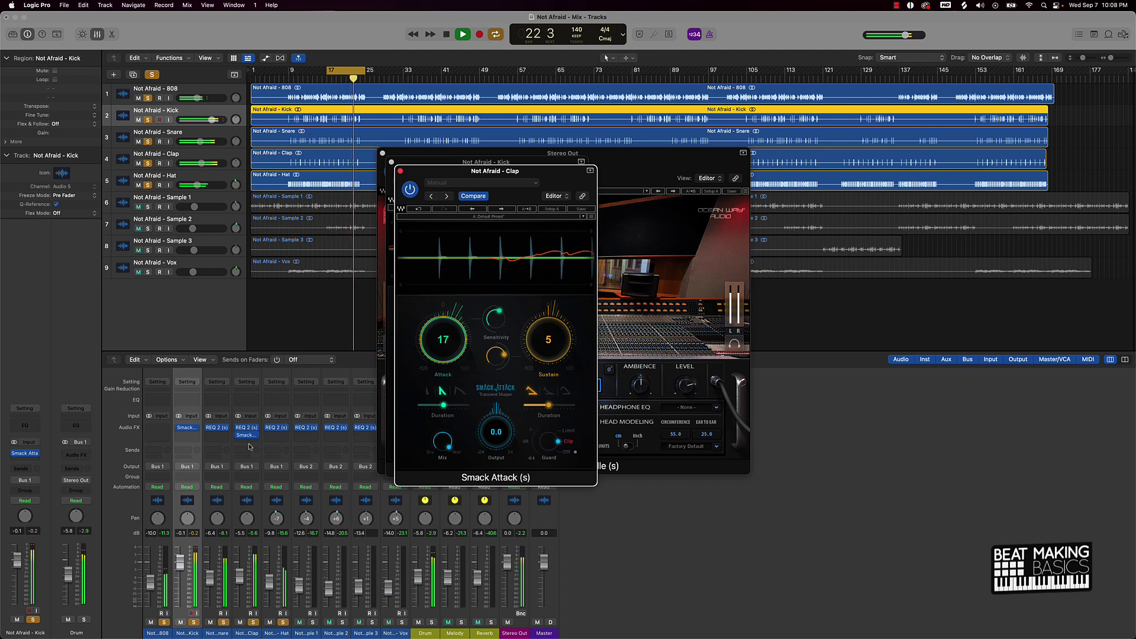
{"action": "left_click_drag", "start_coordinate": [249, 437], "coordinate": [219, 437]}
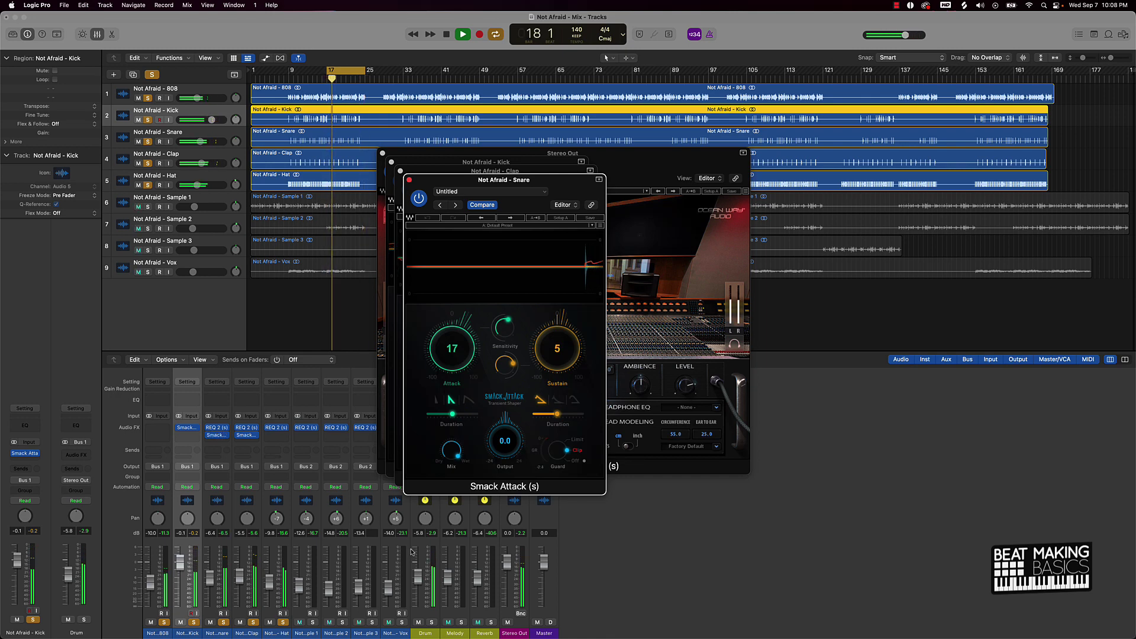
Lower Drum and Melody together to -6.6 and -7.0 dB, and stop playback.
{"action": "left_click", "coordinate": [447, 623]}
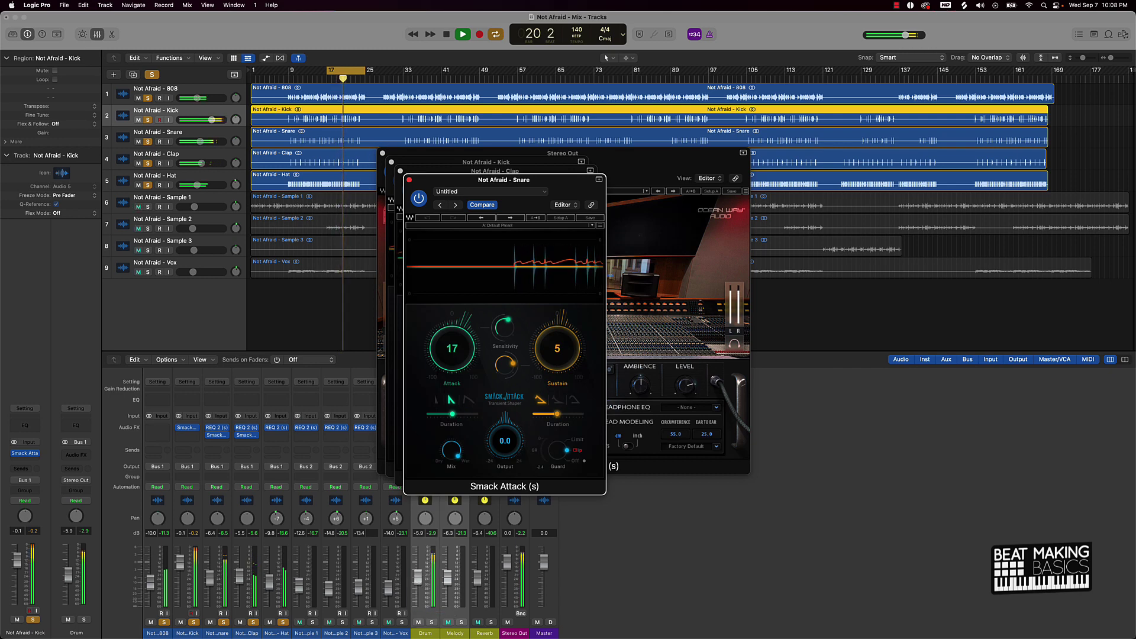
{"action": "left_click_drag", "start_coordinate": [419, 579], "coordinate": [419, 580]}
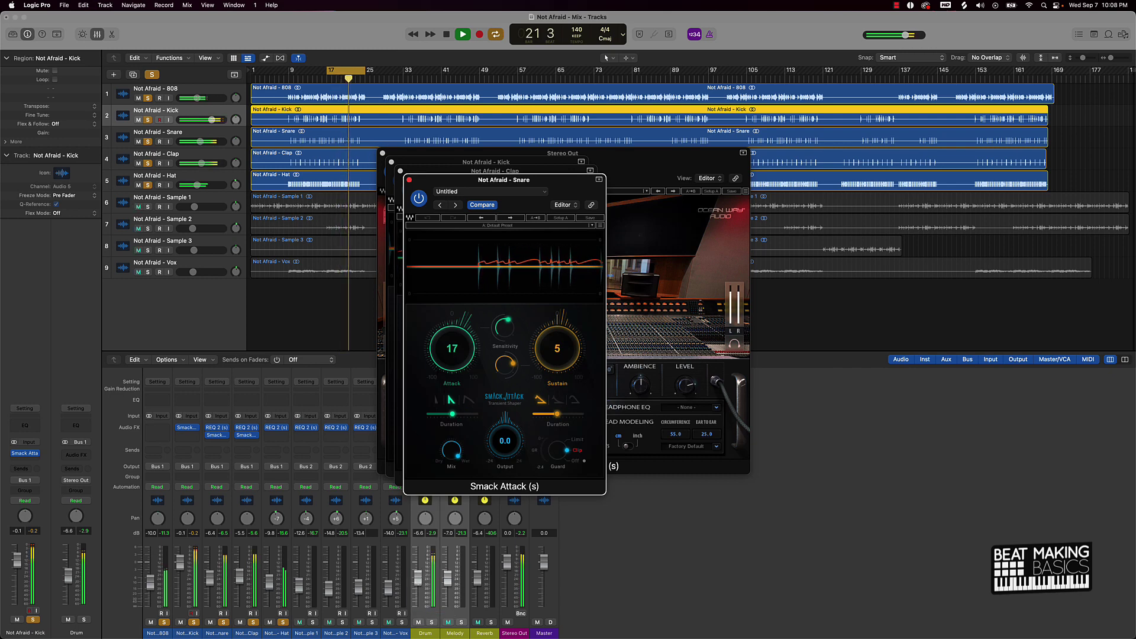
{"action": "left_click", "coordinate": [293, 607]}
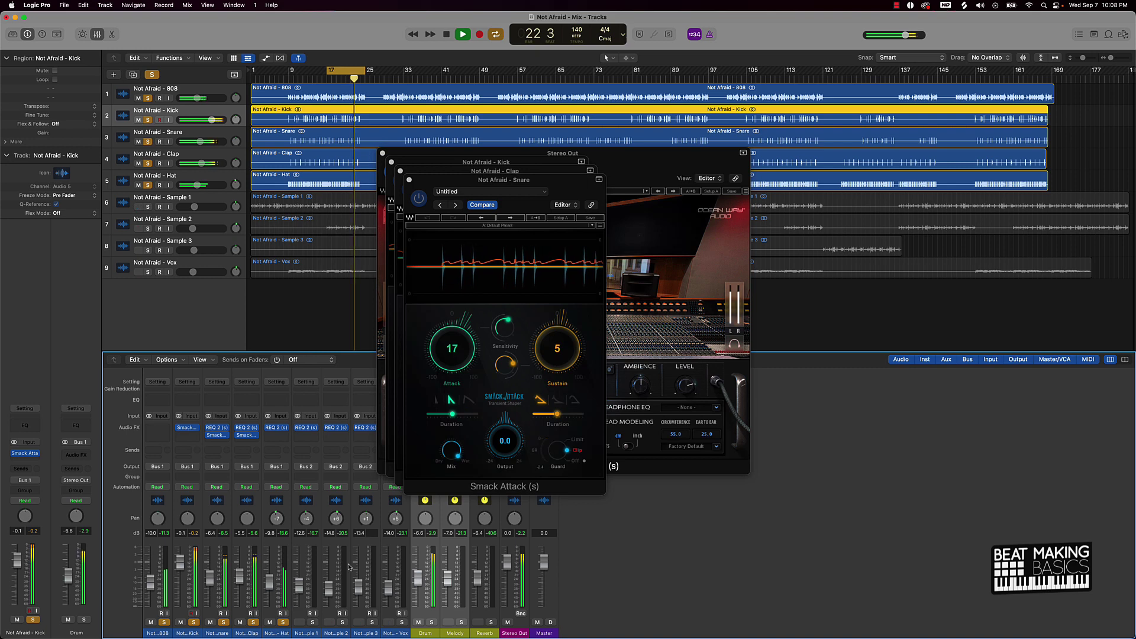
{"action": "key", "text": "space"}
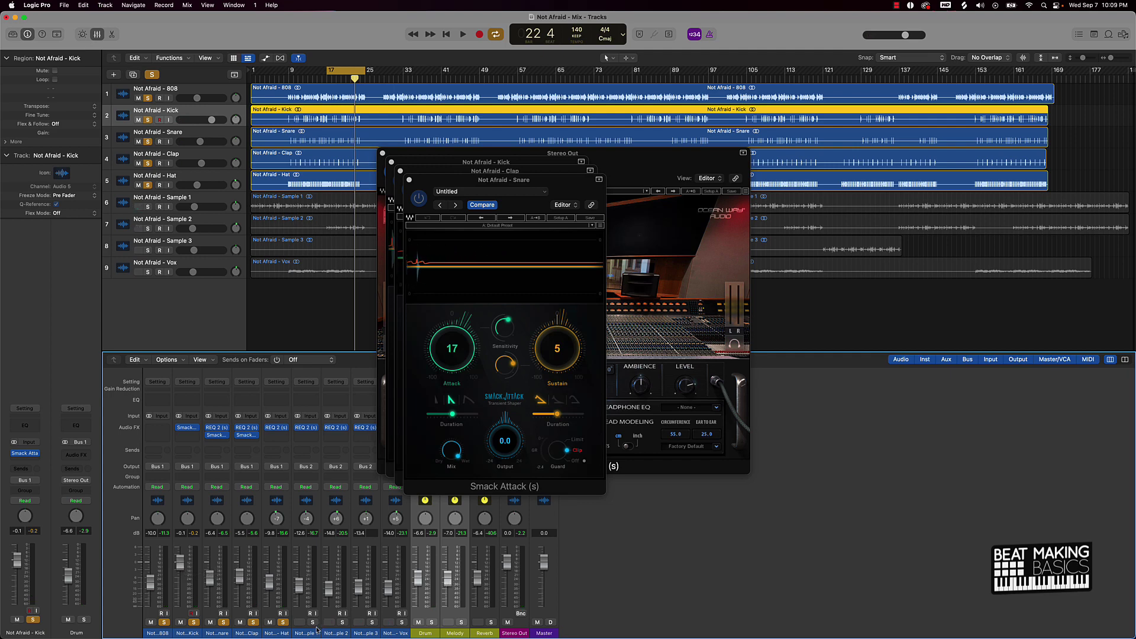
Solo Sample 1, Sample 2, Sample 3 and Vox together, resume playback and set the Melody bus to -9.2 dB.
{"action": "left_click_drag", "start_coordinate": [318, 632], "coordinate": [405, 632]}
{"action": "left_click", "coordinate": [403, 622]}
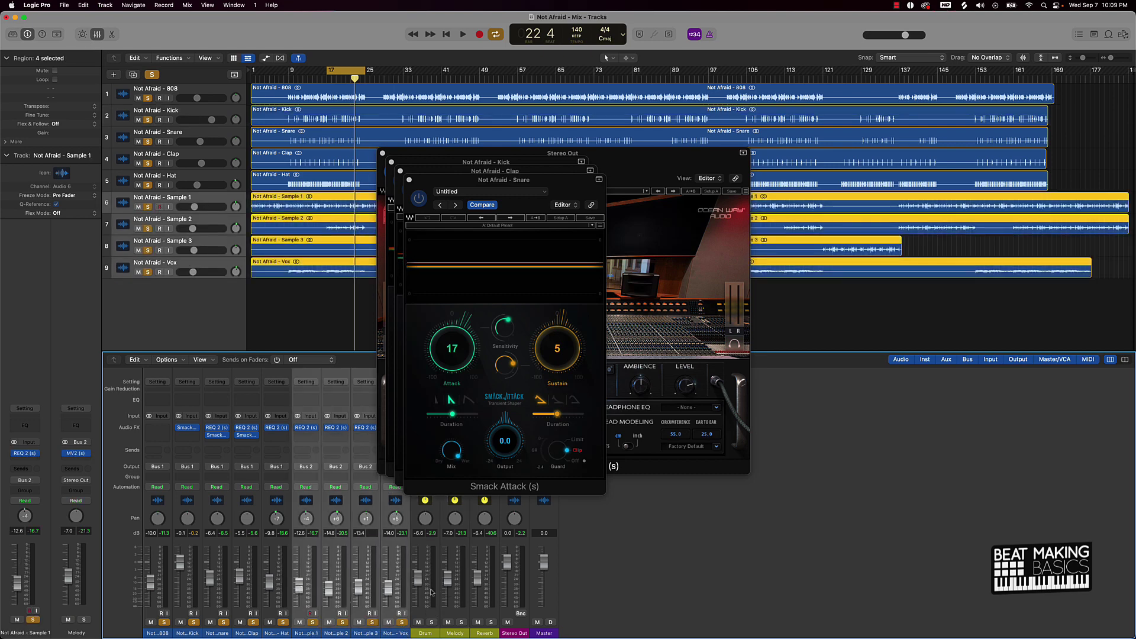
{"action": "left_click_drag", "start_coordinate": [448, 580], "coordinate": [448, 583]}
{"action": "key", "text": "space"}
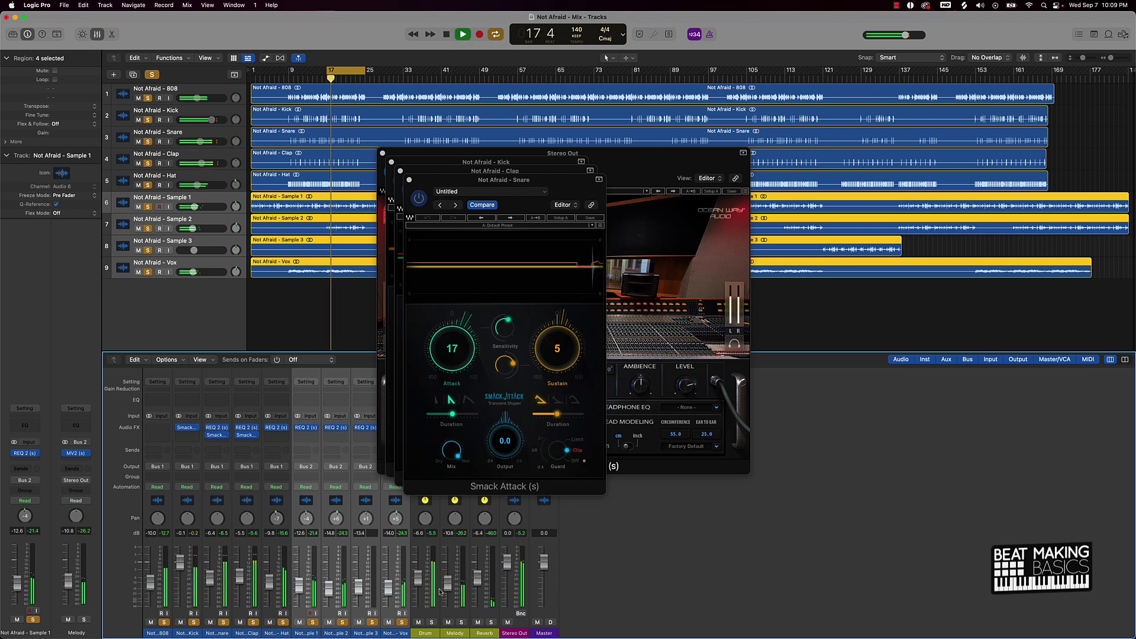
{"action": "left_click_drag", "start_coordinate": [448, 589], "coordinate": [447, 586]}
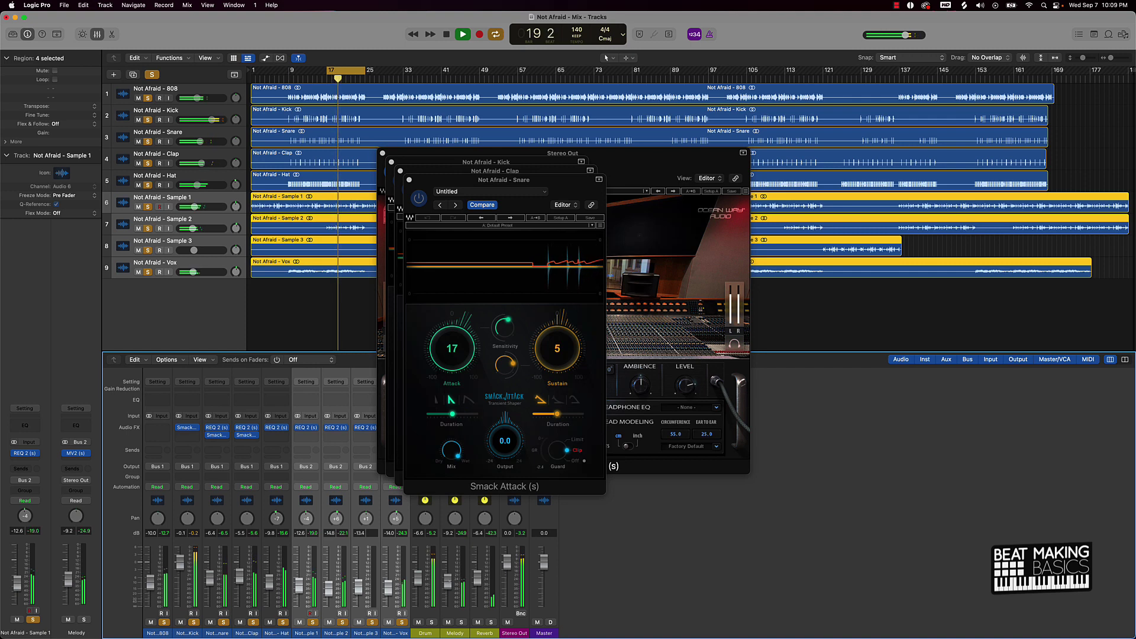
Close the three Smack Attack windows and the Nx Ocean Way Nashville window.
{"action": "left_click", "coordinate": [409, 180]}
{"action": "left_click", "coordinate": [401, 172]}
{"action": "left_click", "coordinate": [391, 161]}
{"action": "left_click", "coordinate": [383, 152]}
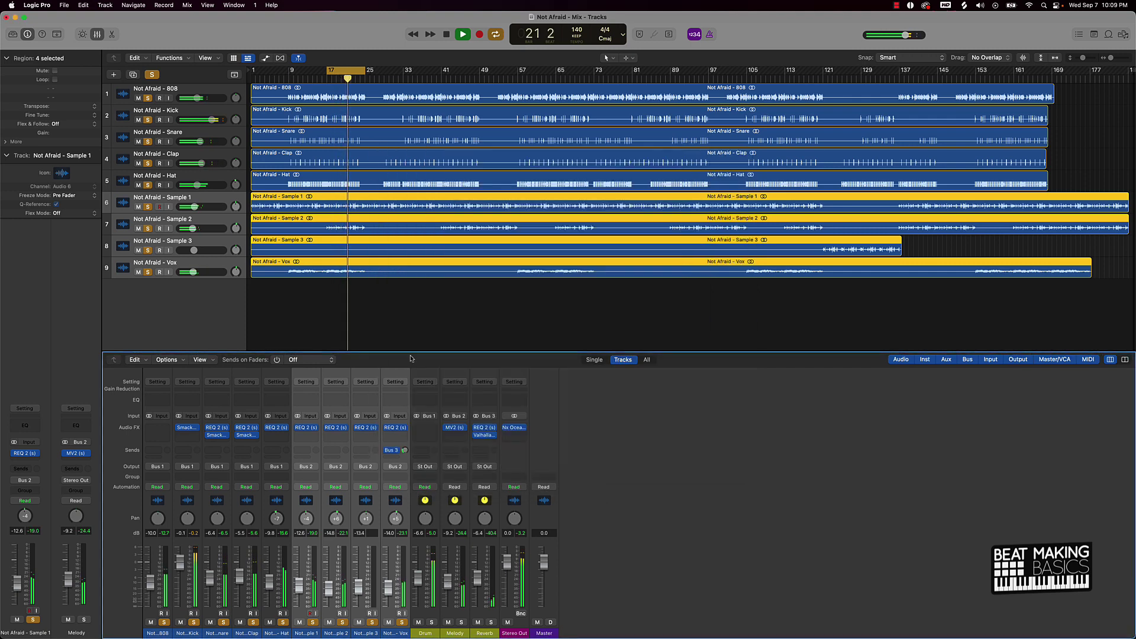
Raise the Melody bus to -6.4 dB and compare its sound with MV2 bypassed and re-enabled.
{"action": "left_click", "coordinate": [447, 428]}
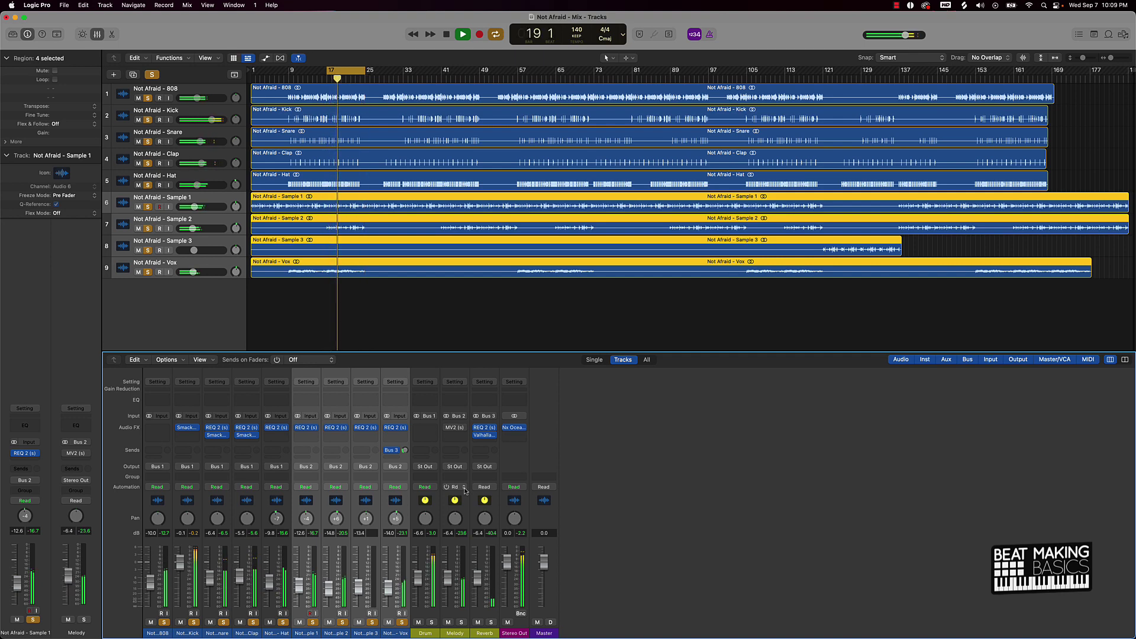
{"action": "left_click", "coordinate": [446, 427]}
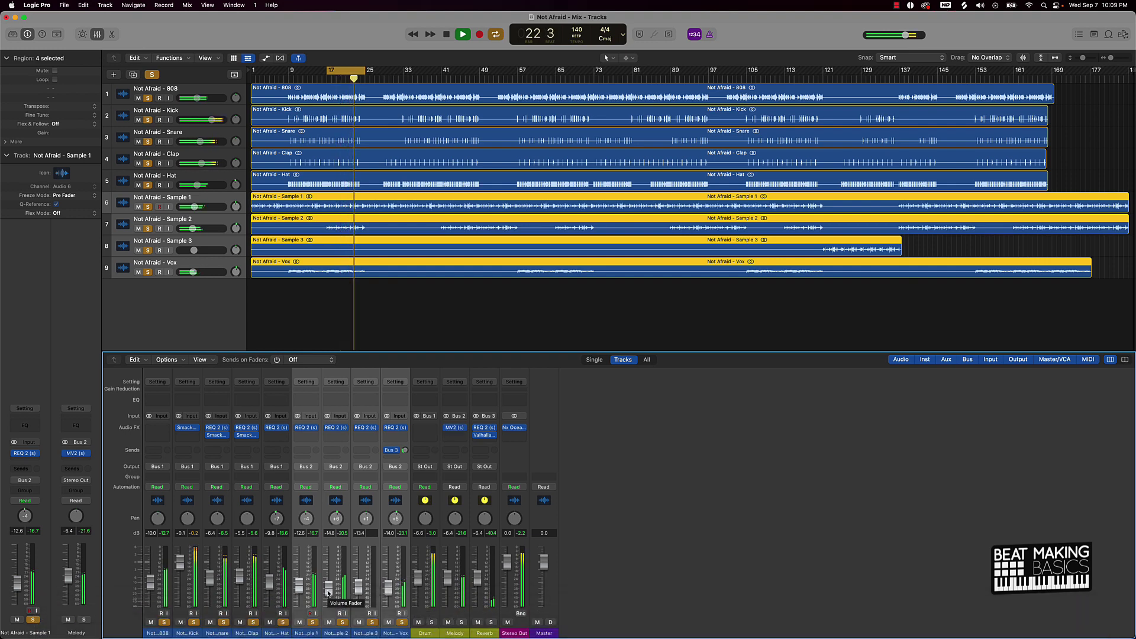
Unsolo Sample 2 and Vox, set Sample 1 to -10.0 dB, and bring Sample 2 back into the solo at -15.6 dB.
{"action": "left_click", "coordinate": [343, 610]}
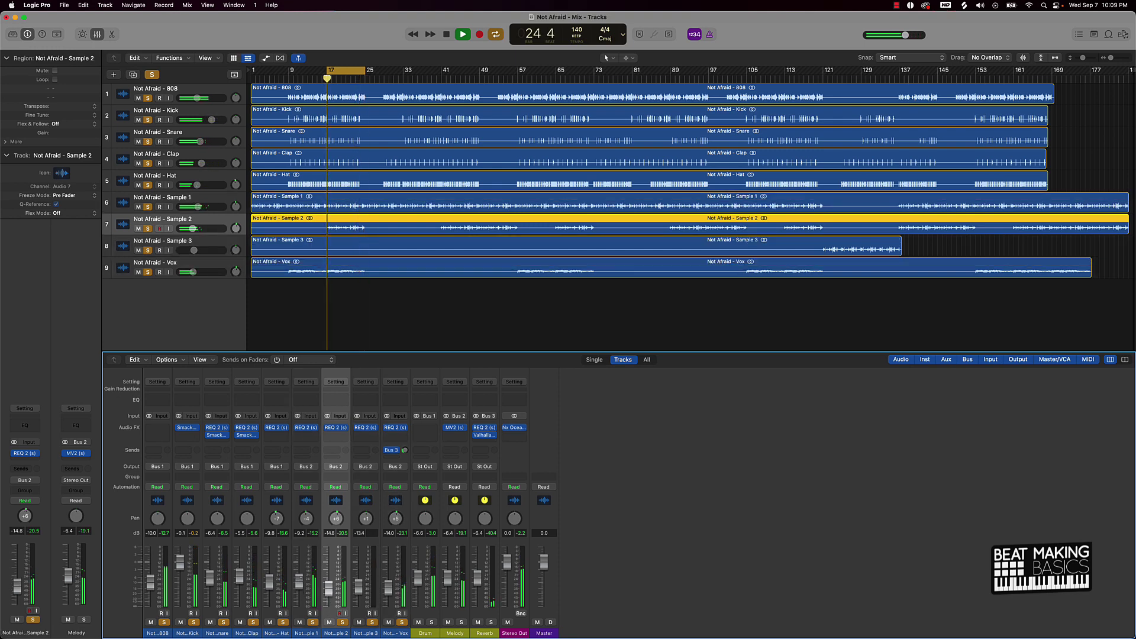
{"action": "left_click", "coordinate": [342, 622]}
{"action": "left_click", "coordinate": [402, 622]}
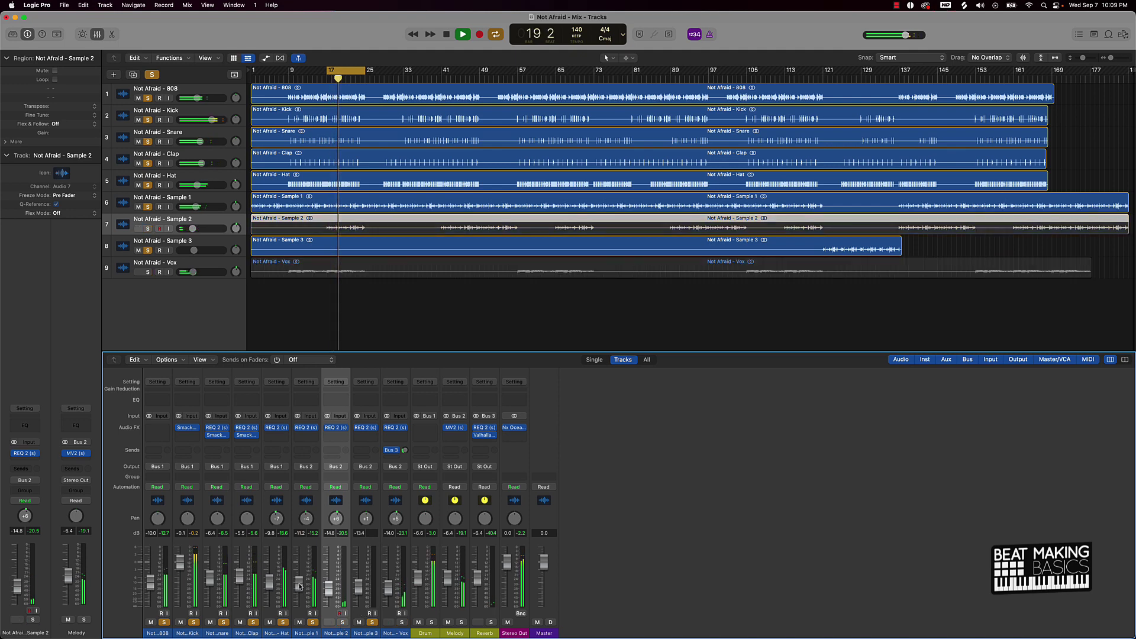
{"action": "left_click_drag", "start_coordinate": [300, 586], "coordinate": [300, 584]}
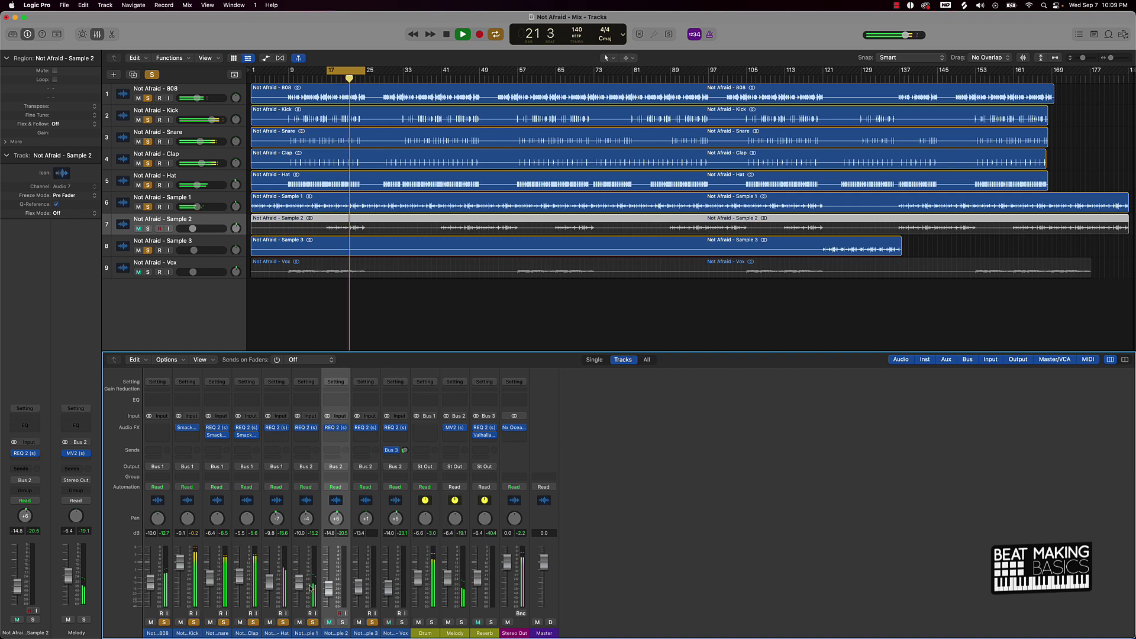
{"action": "left_click", "coordinate": [342, 622]}
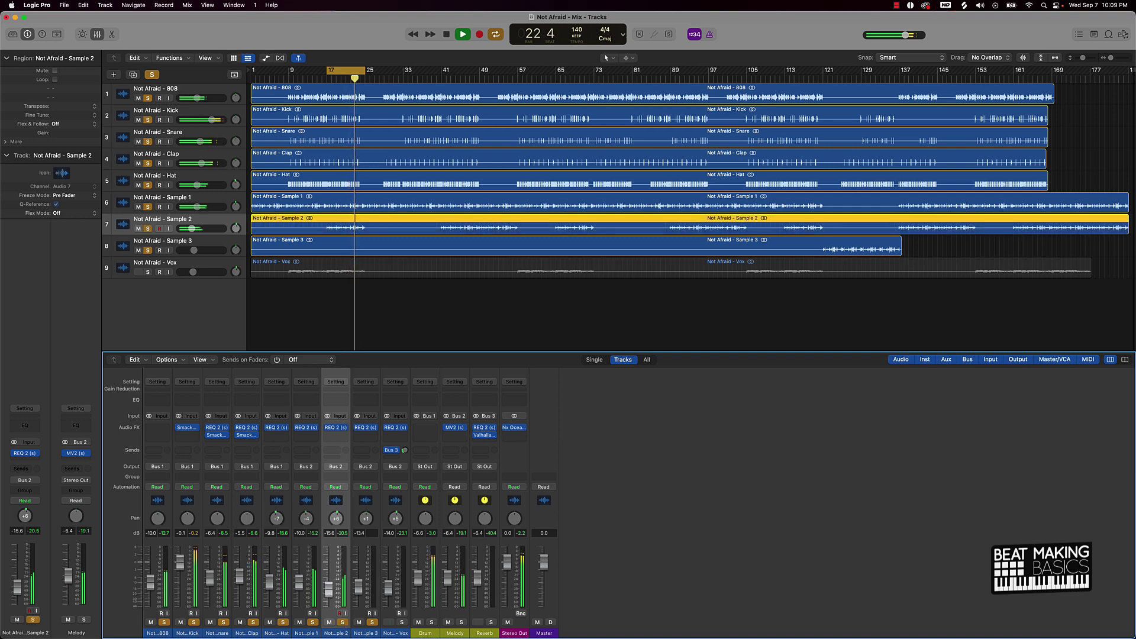
Bring the Vox track back into the solo and set its level to -14.6 dB.
{"action": "left_click", "coordinate": [402, 622]}
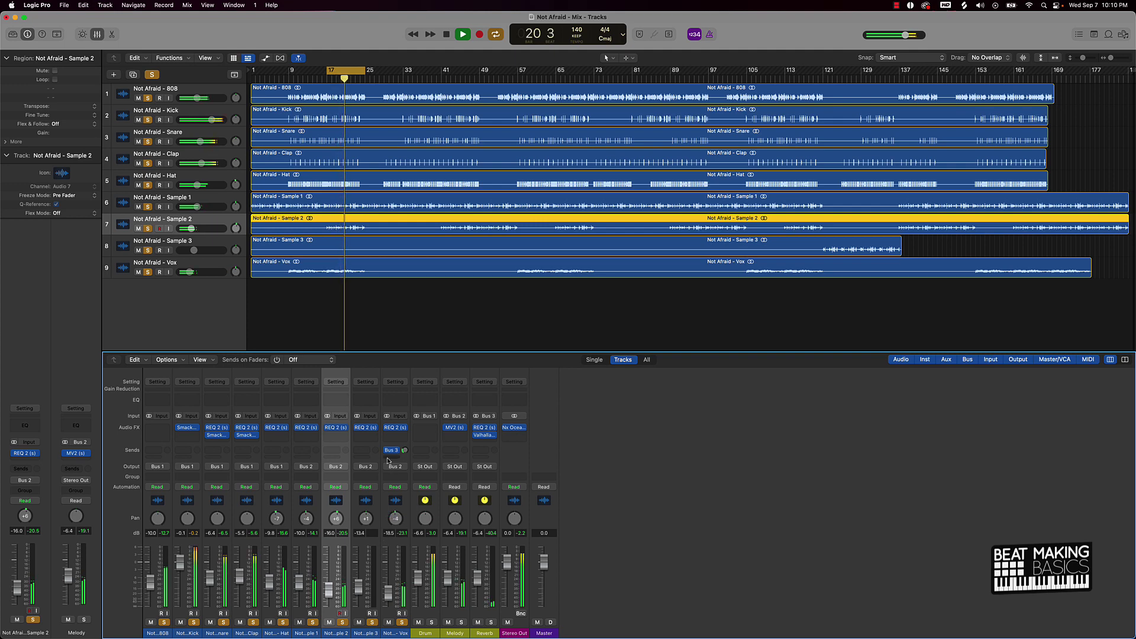
{"action": "left_click_drag", "start_coordinate": [394, 607], "coordinate": [394, 603]}
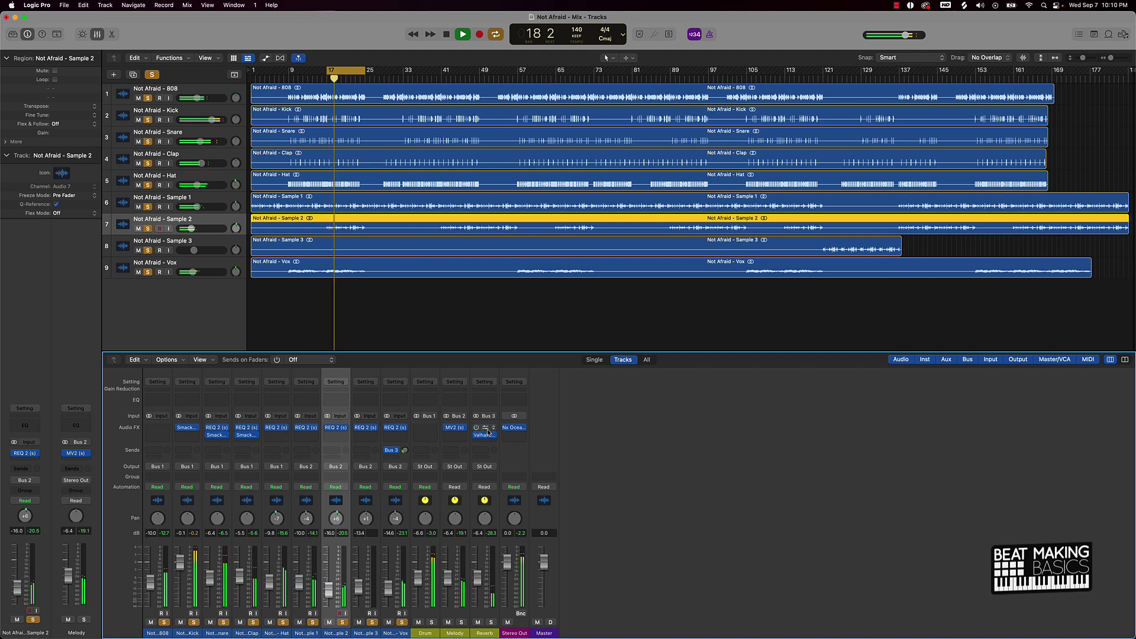
Remove the REQ 2 plug-in from the Reverb bus and turn off cycle playback.
{"action": "left_click", "coordinate": [495, 431]}
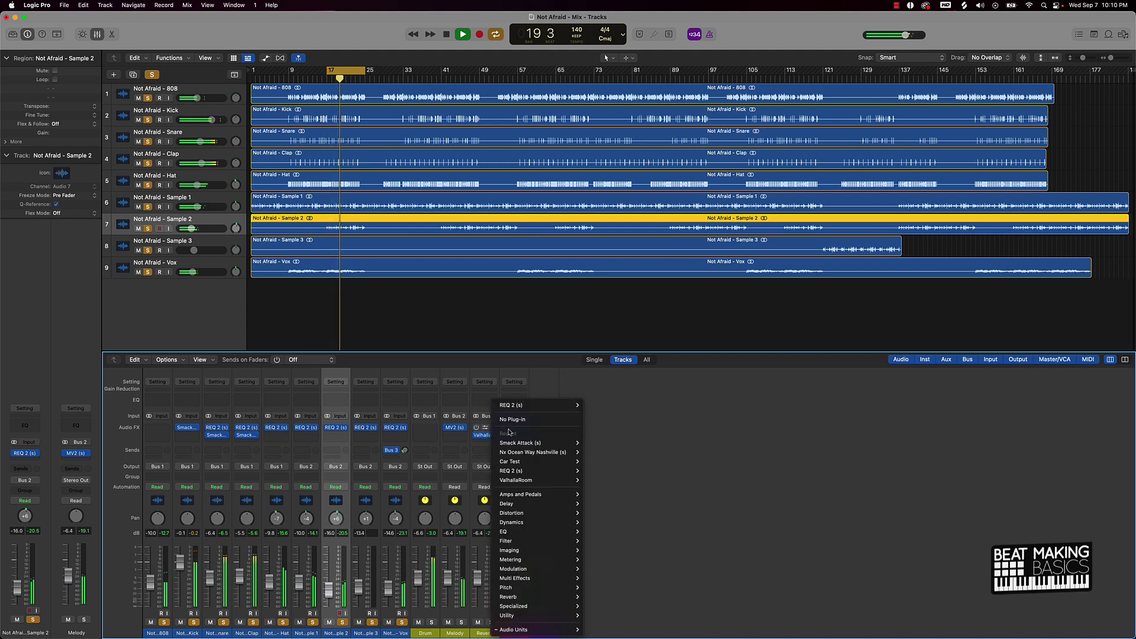
{"action": "left_click", "coordinate": [503, 421]}
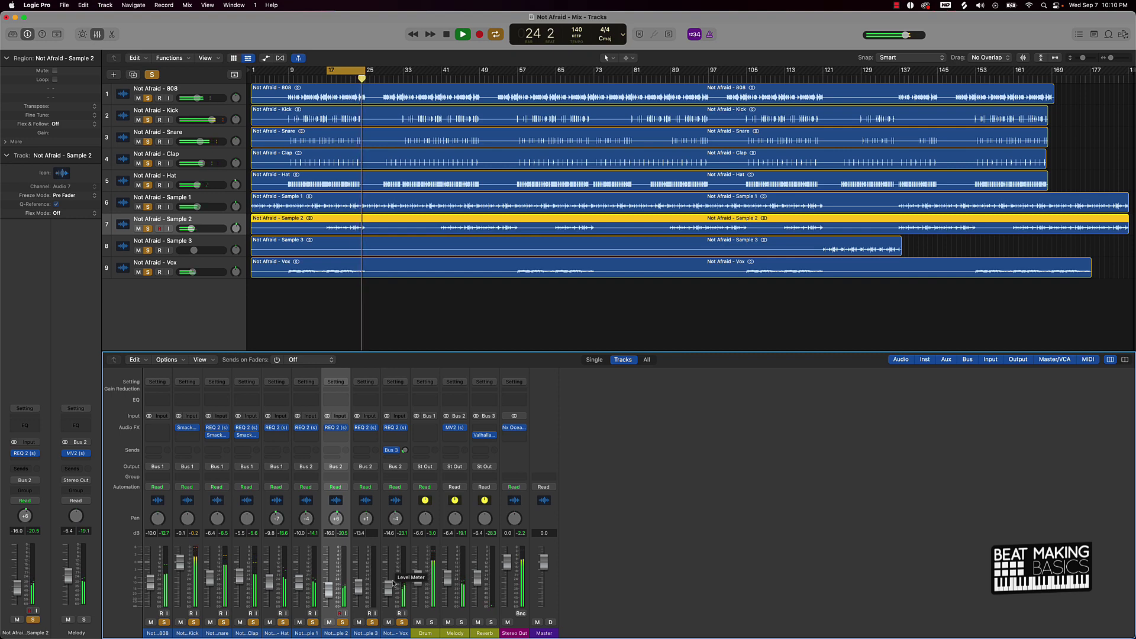
{"action": "left_click", "coordinate": [352, 72]}
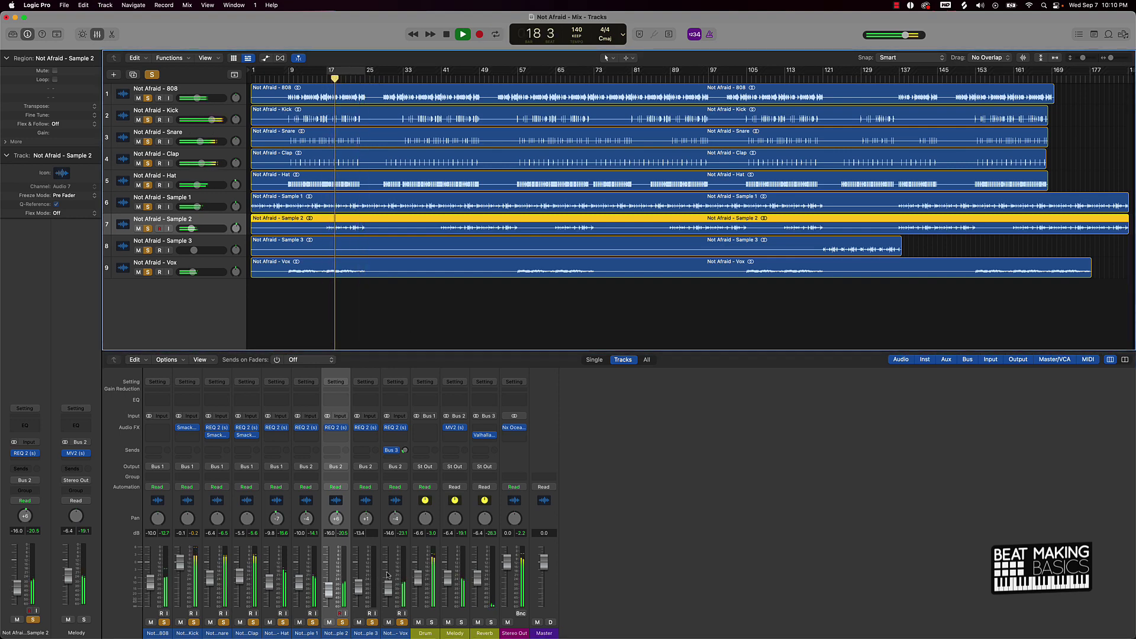
Insert Slate Digital's Fresh Air after REQ 2 on the Vox channel.
{"action": "left_click", "coordinate": [394, 436]}
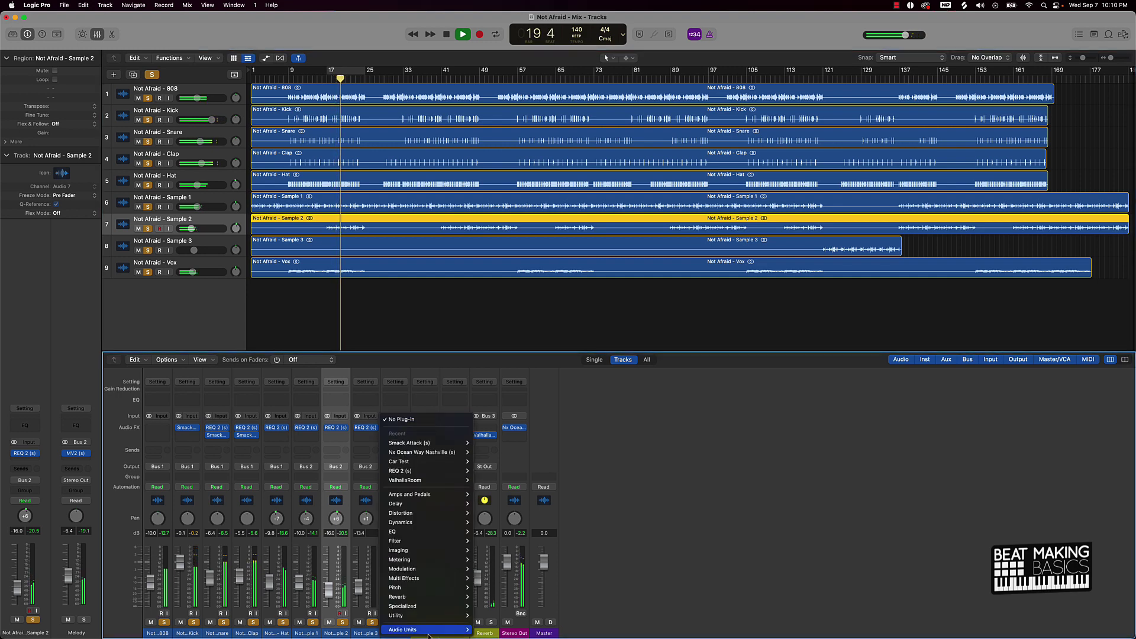
{"action": "mouse_move", "coordinate": [430, 632]}
{"action": "mouse_move", "coordinate": [491, 623]}
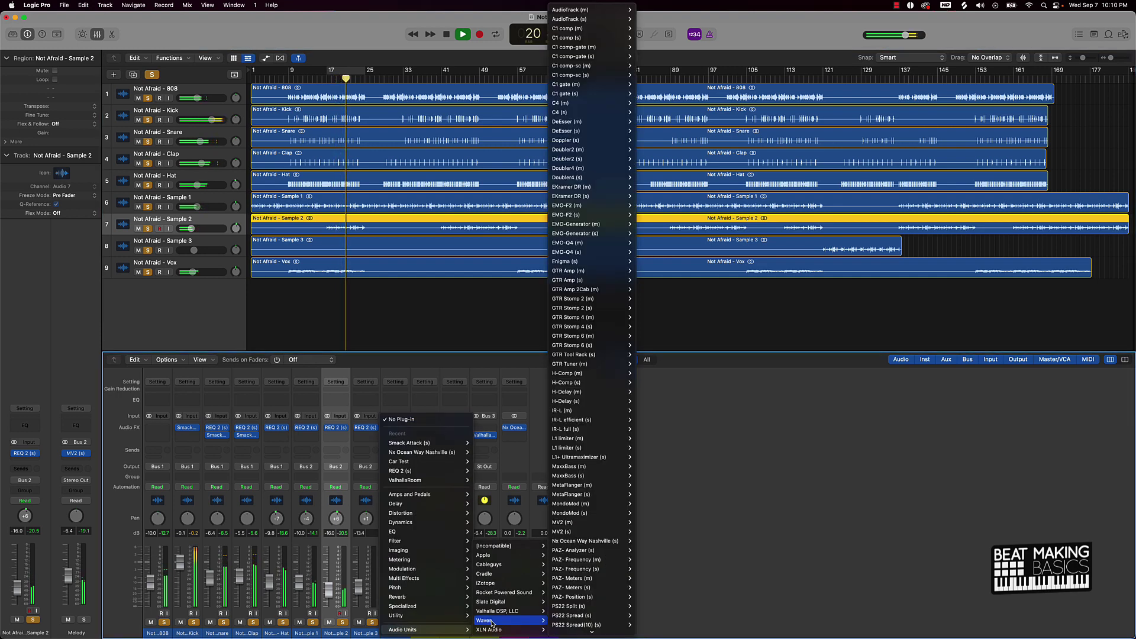
{"action": "mouse_move", "coordinate": [501, 602]}
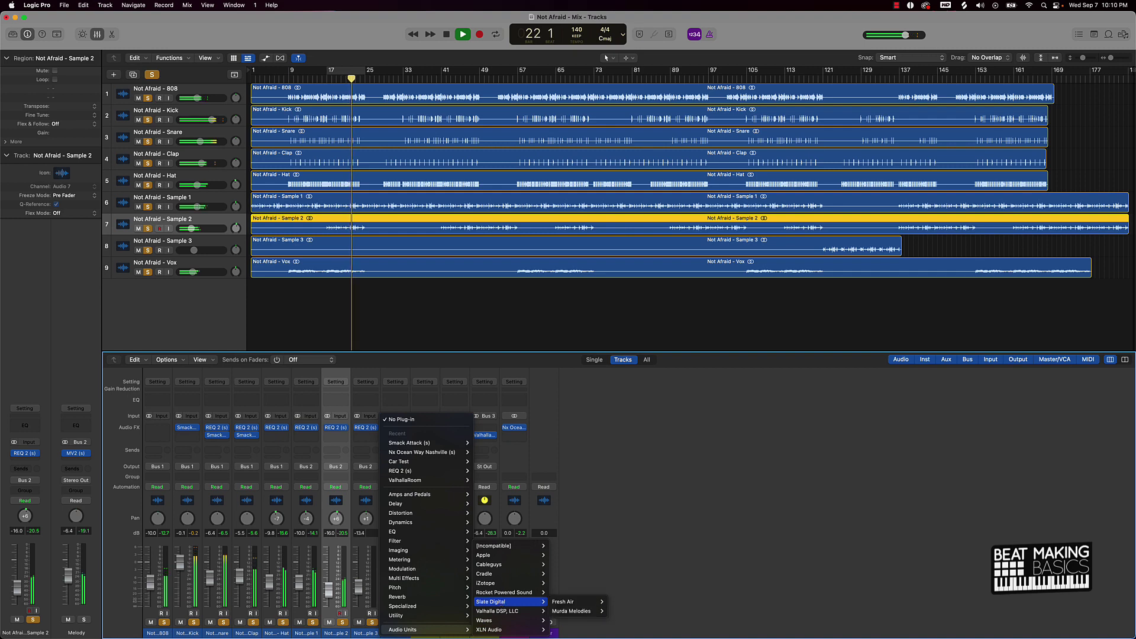
{"action": "mouse_move", "coordinate": [581, 605]}
{"action": "left_click", "coordinate": [616, 602]}
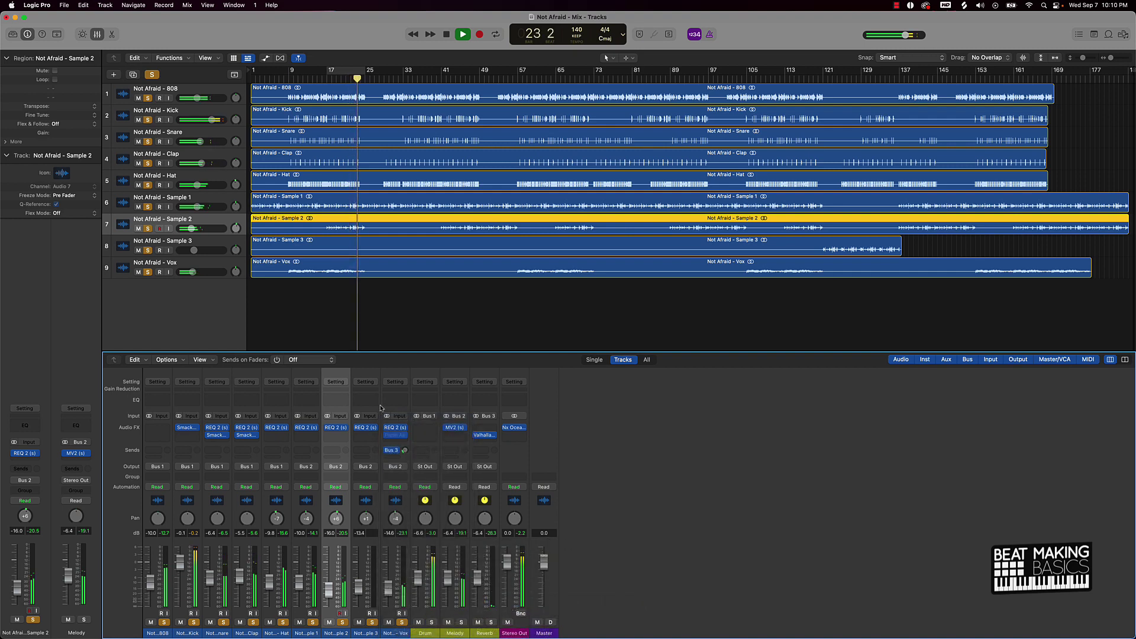
{"action": "left_click", "coordinate": [394, 436]}
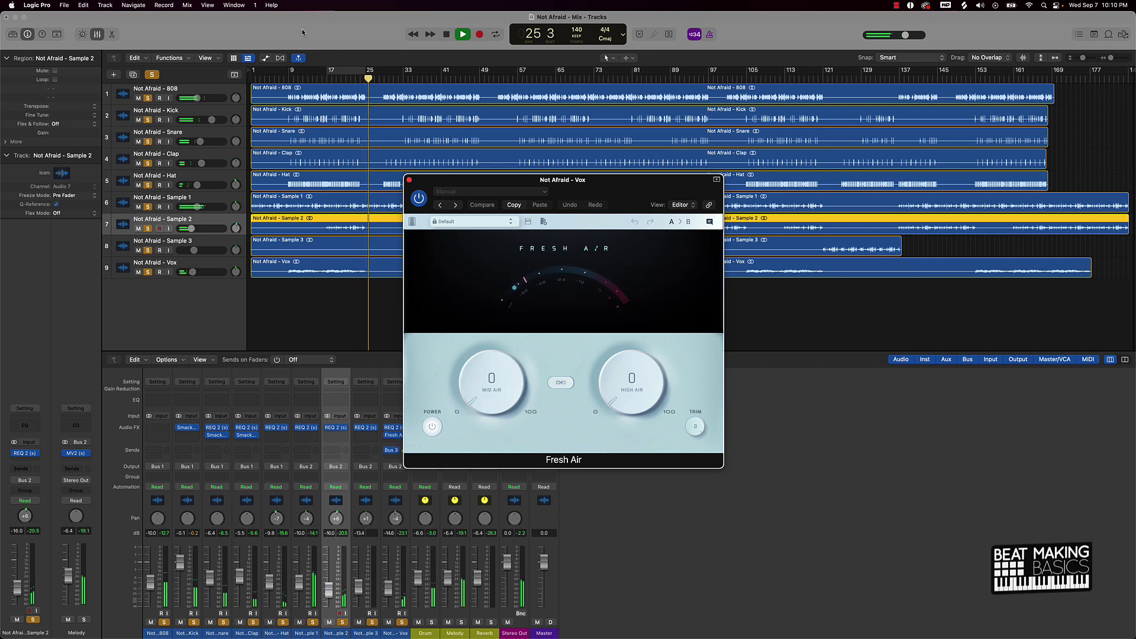
Replay from about bar 17, set Fresh Air on Vox to Mid Air 36 and High Air 22, and close its window.
{"action": "left_click", "coordinate": [333, 82]}
{"action": "left_click_drag", "start_coordinate": [473, 395], "coordinate": [477, 355]}
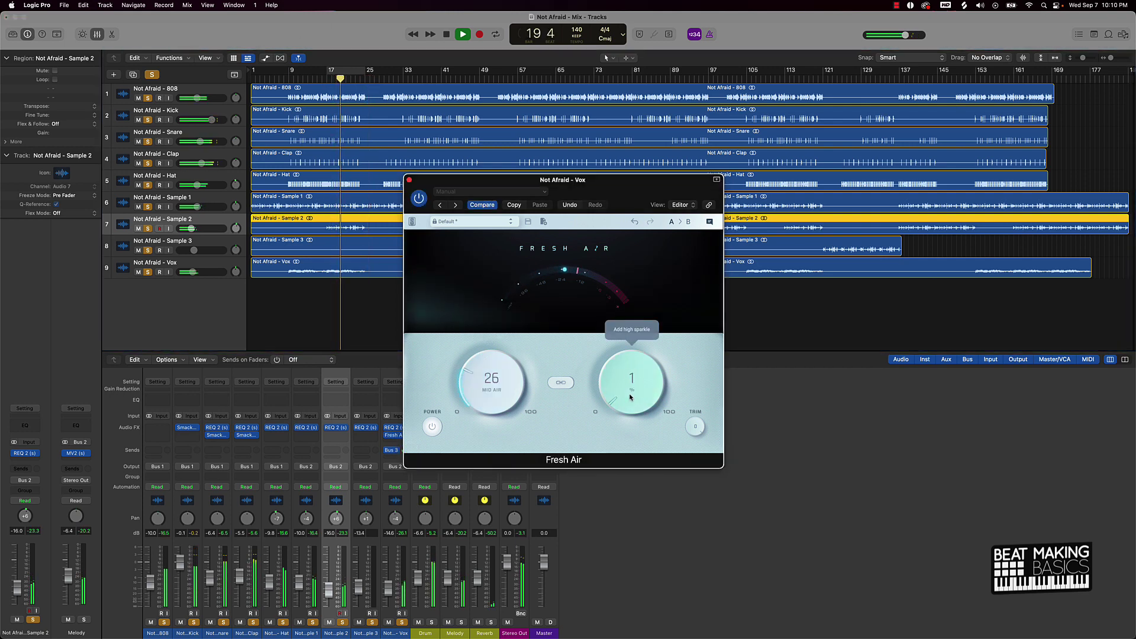
{"action": "left_click_drag", "start_coordinate": [623, 355], "coordinate": [620, 346]}
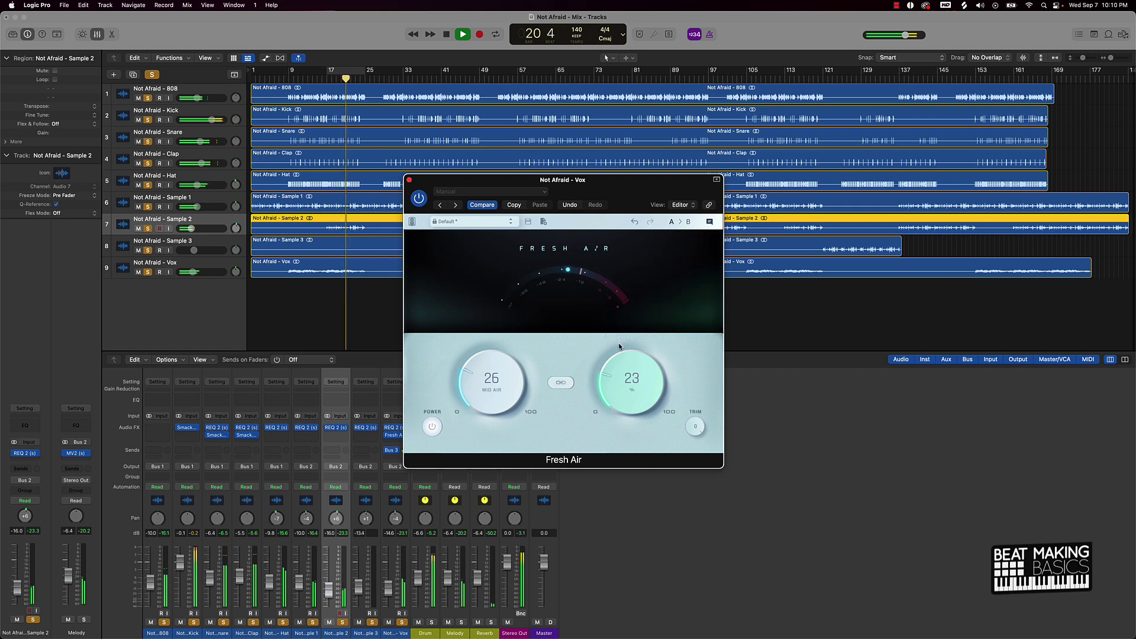
{"action": "left_click_drag", "start_coordinate": [621, 344], "coordinate": [620, 339]}
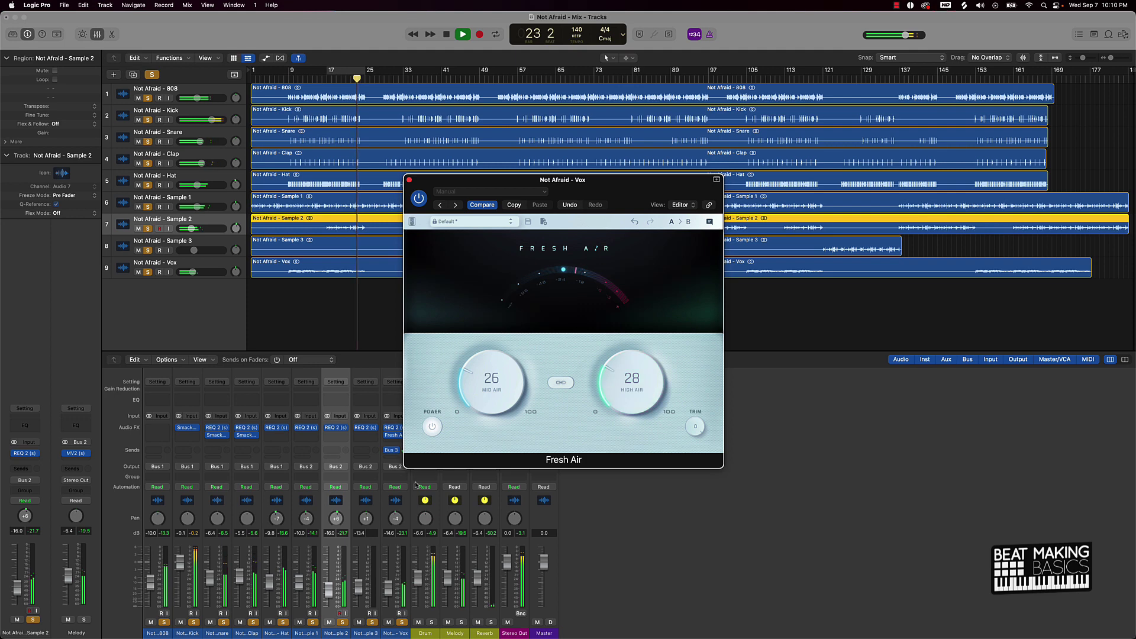
{"action": "left_click_drag", "start_coordinate": [484, 383], "coordinate": [485, 371]}
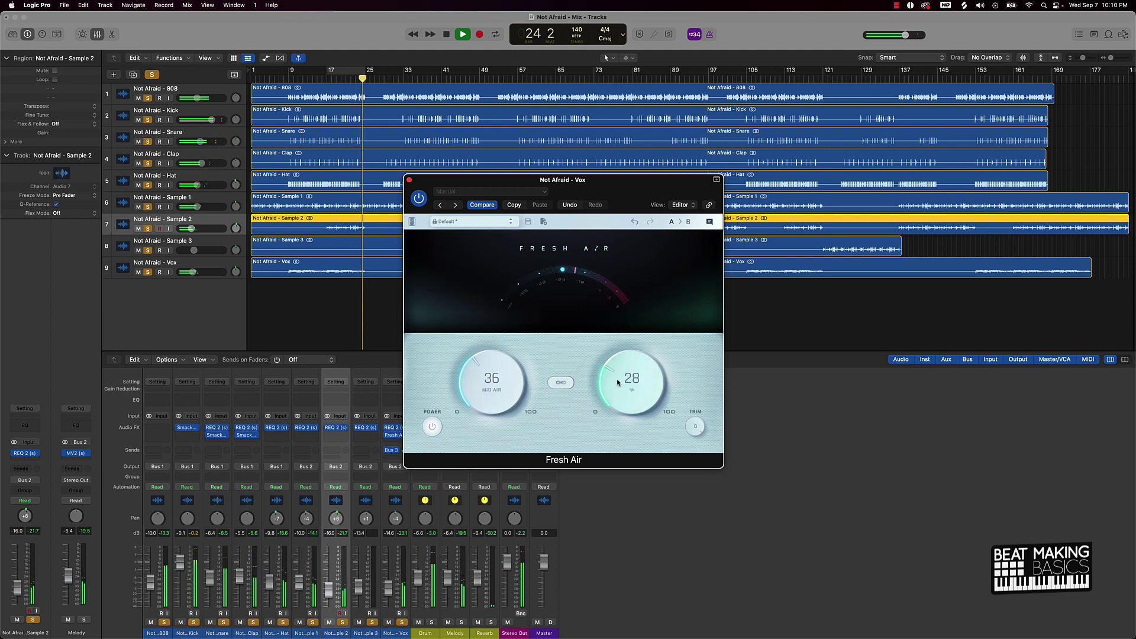
{"action": "left_click_drag", "start_coordinate": [617, 380], "coordinate": [617, 387]}
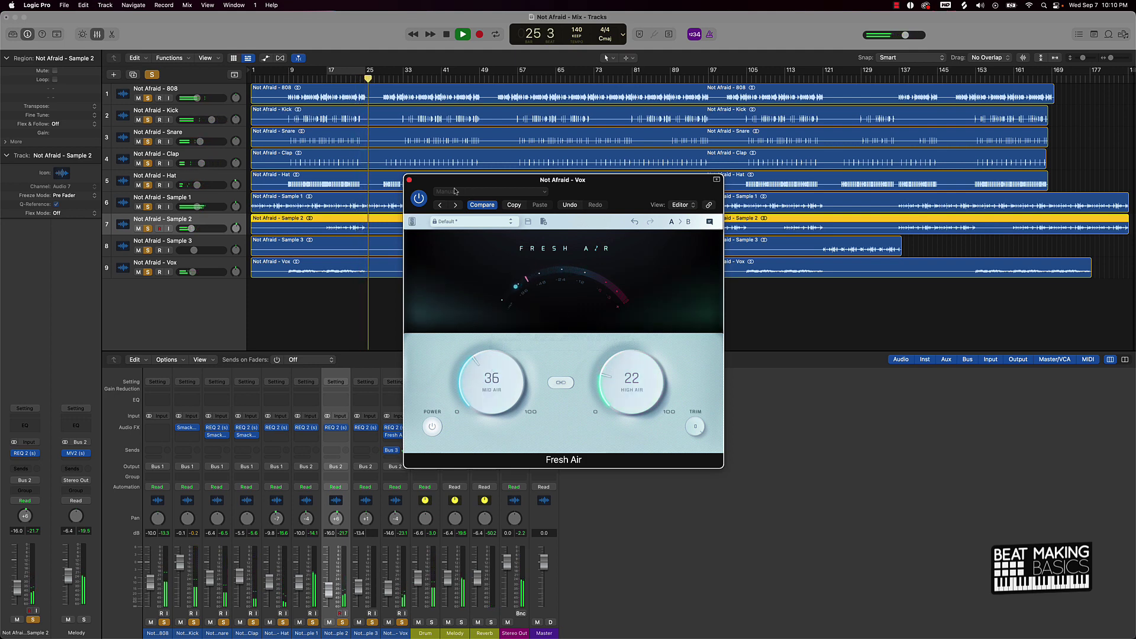
{"action": "left_click", "coordinate": [409, 181]}
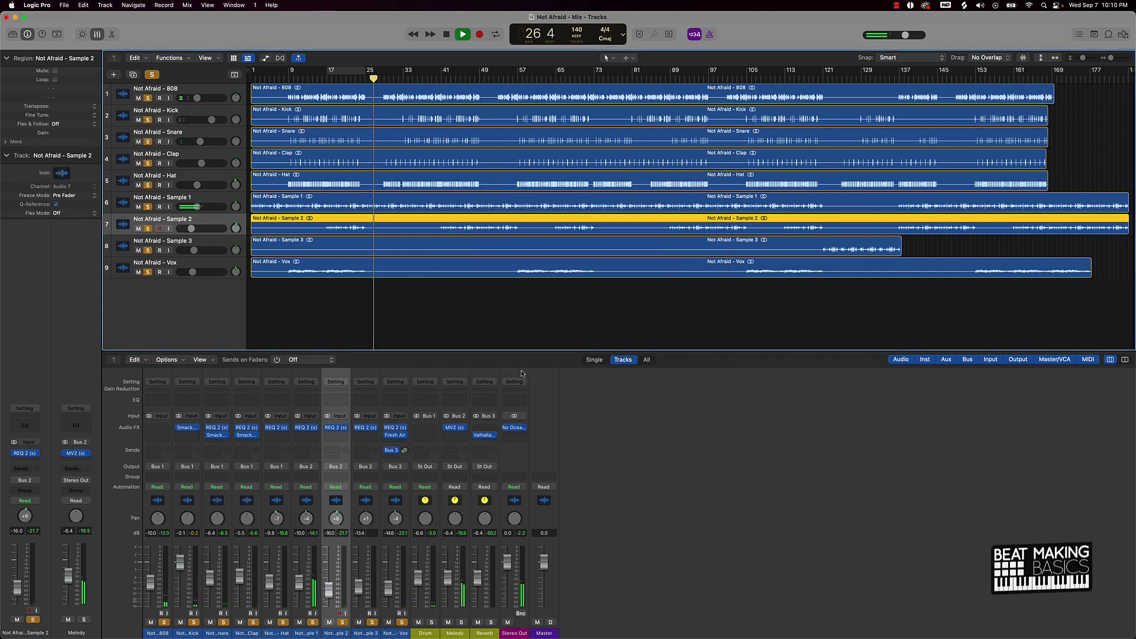
Bypass Nx Ocean Way Nashville on the Stereo Out and play the beat from the beginning.
{"action": "key", "text": "space"}
{"action": "key", "text": "Return"}
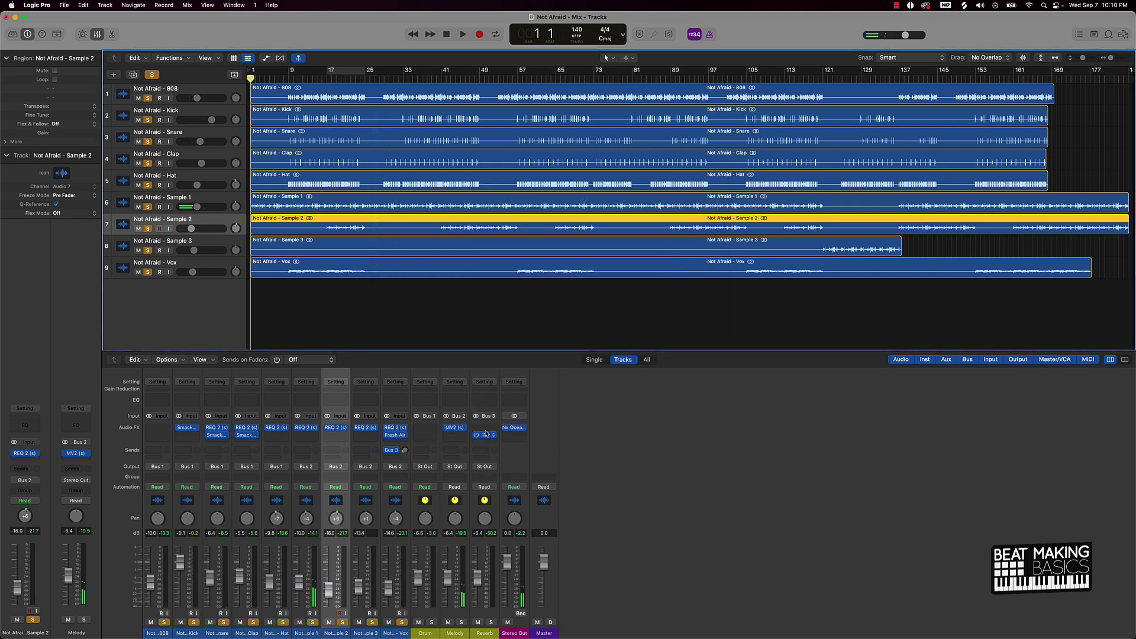
{"action": "left_click", "coordinate": [506, 428]}
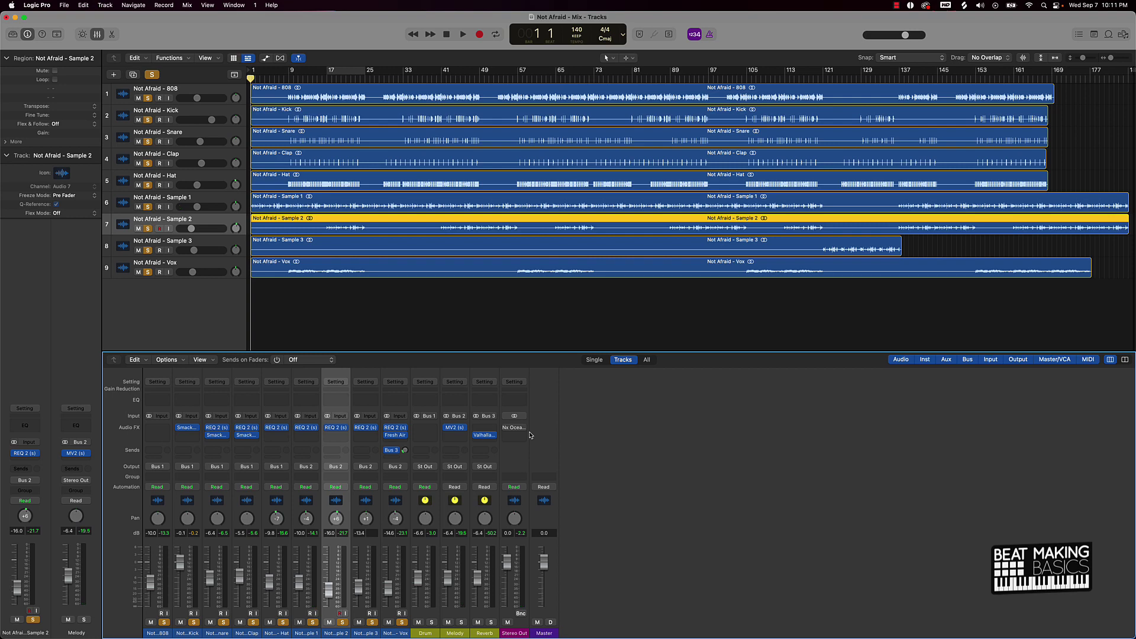
{"action": "key", "text": "space"}
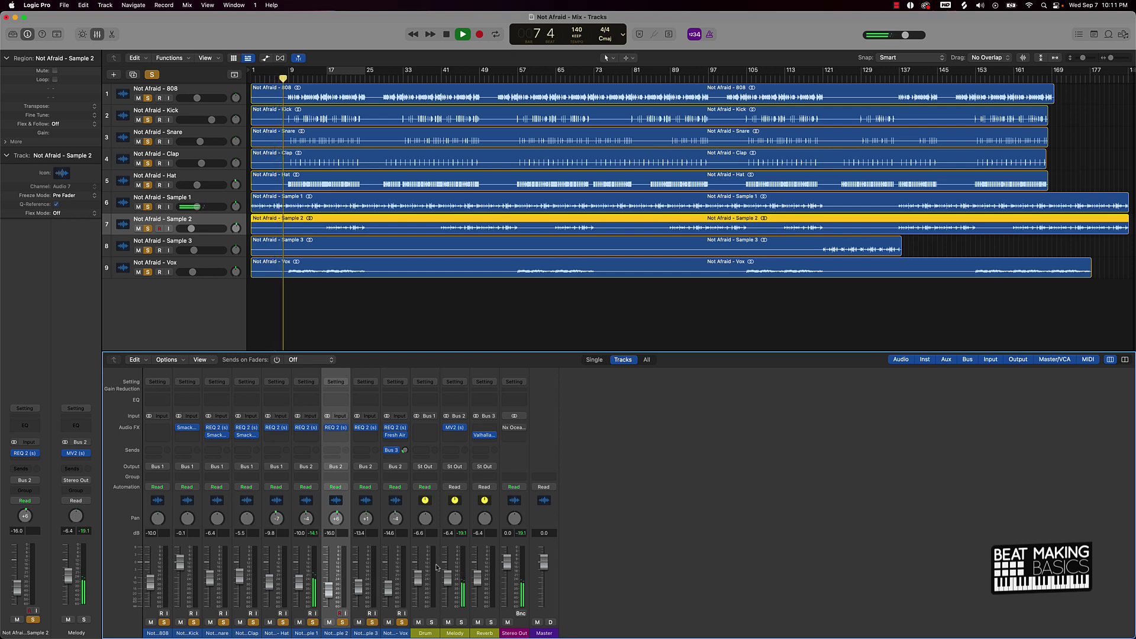
Unsolo all nine tracks together and raise the 808 level to -2.9 dB.
{"action": "left_click_drag", "start_coordinate": [395, 632], "coordinate": [157, 632]}
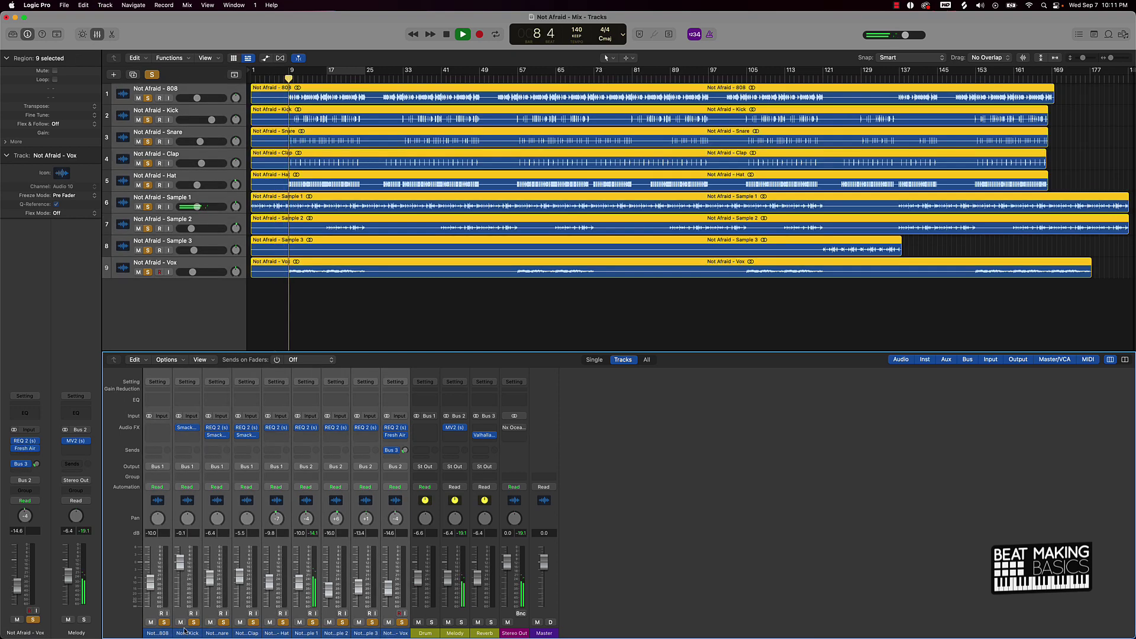
{"action": "key", "text": "s"}
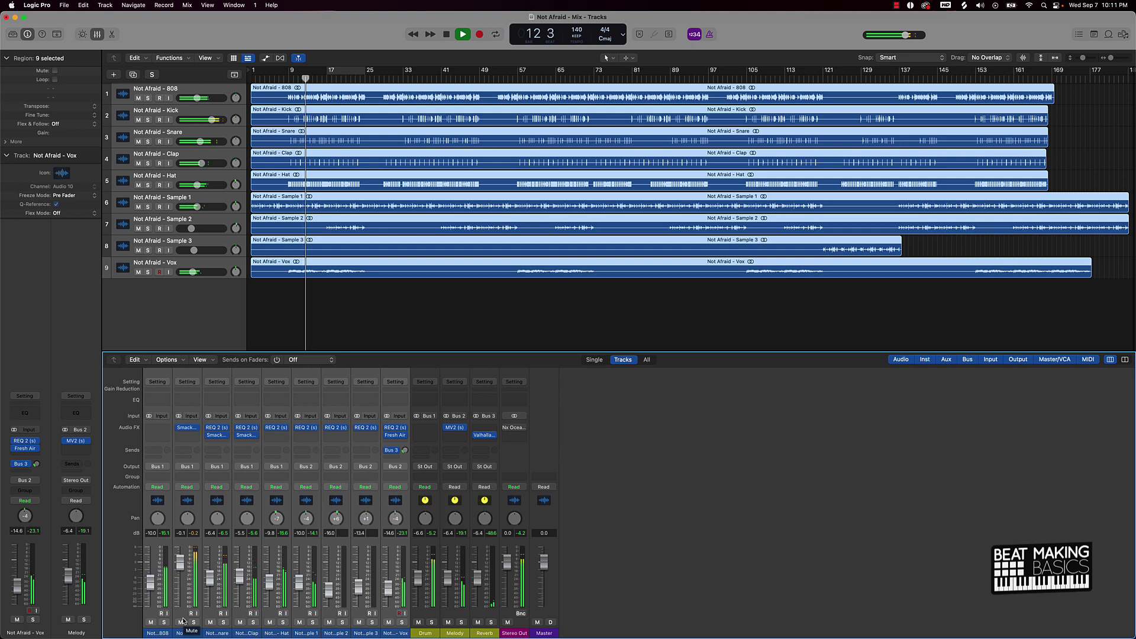
{"action": "left_click", "coordinate": [155, 537]}
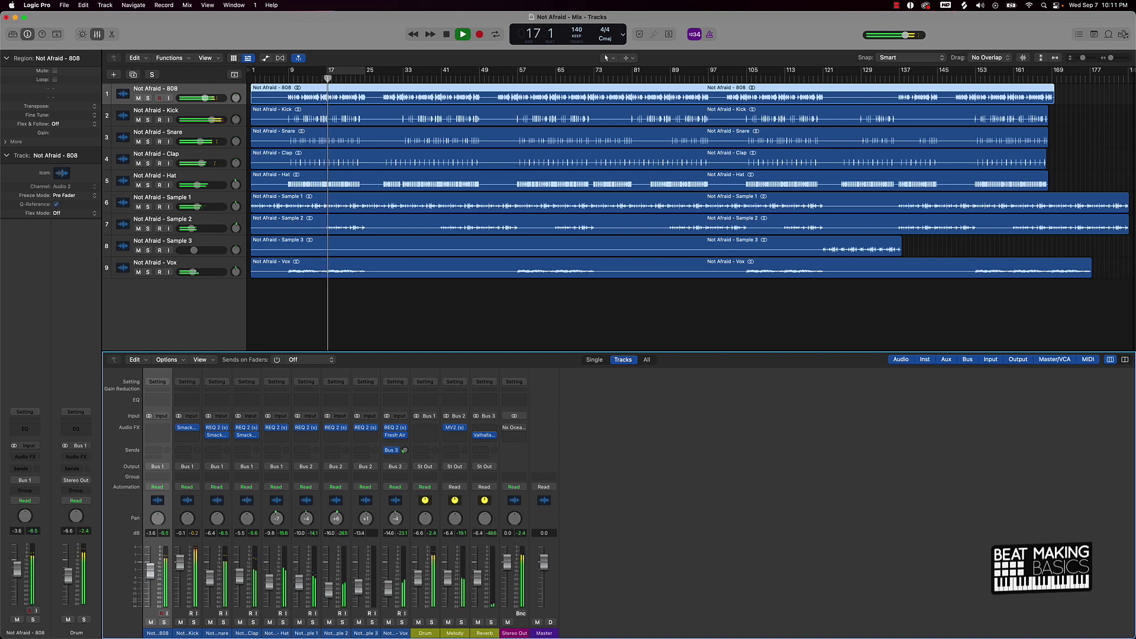
Insert the Waves RBass (s) plug-in on the 808 channel and set the 808 level to -8.0 dB.
{"action": "left_click", "coordinate": [159, 428]}
{"action": "mouse_move", "coordinate": [189, 629]}
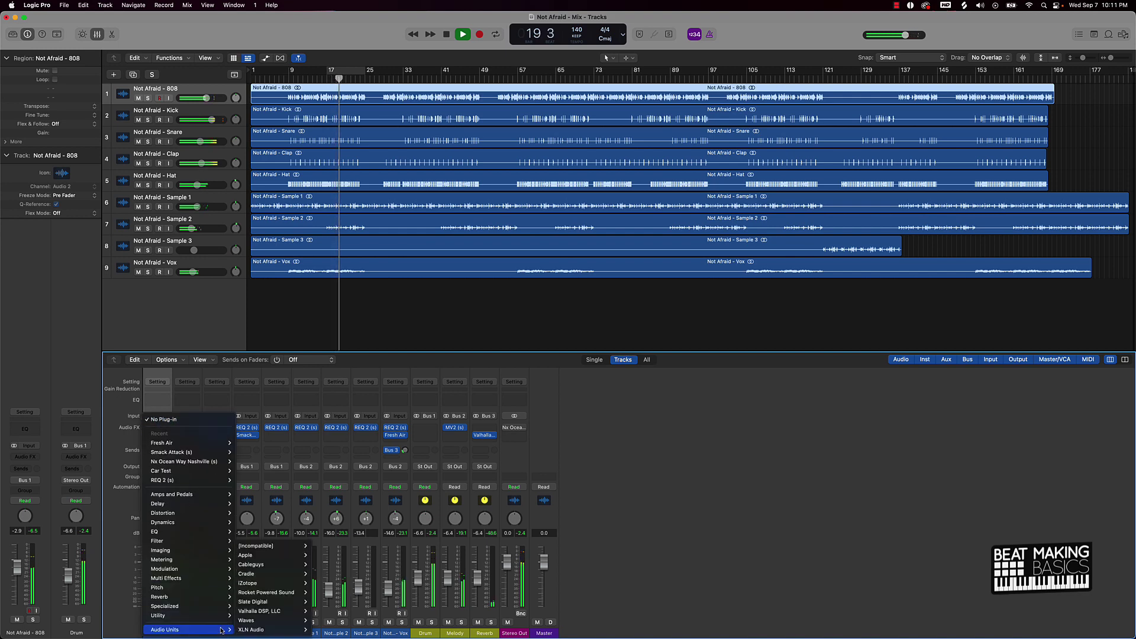
{"action": "mouse_move", "coordinate": [268, 625]}
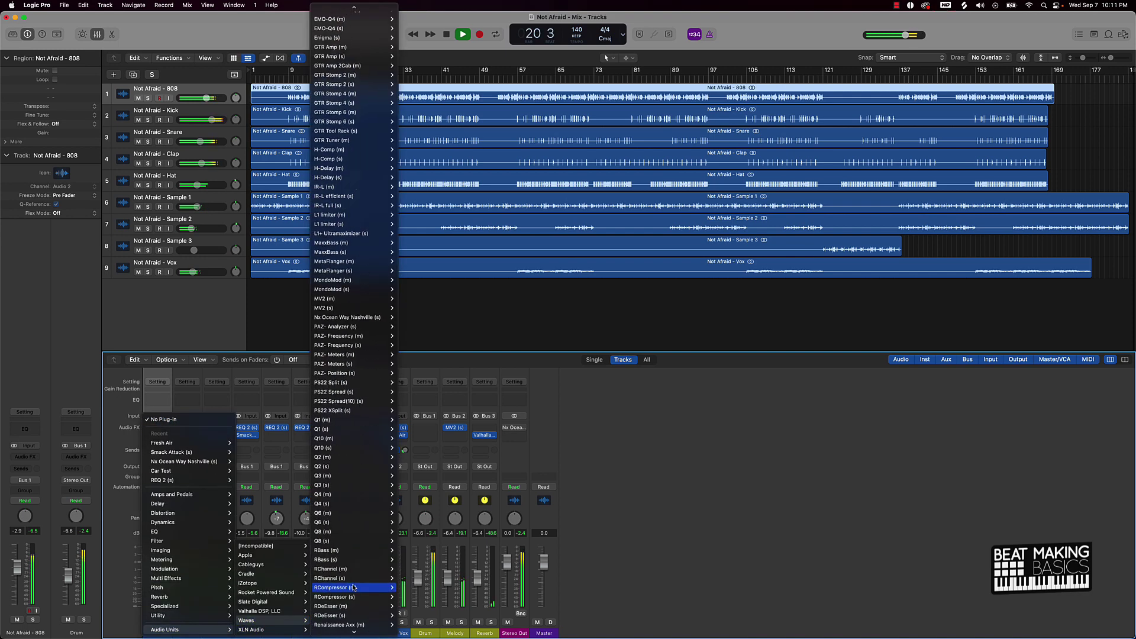
{"action": "scroll", "coordinate": [348, 585], "scroll_direction": "down", "scroll_amount": 2}
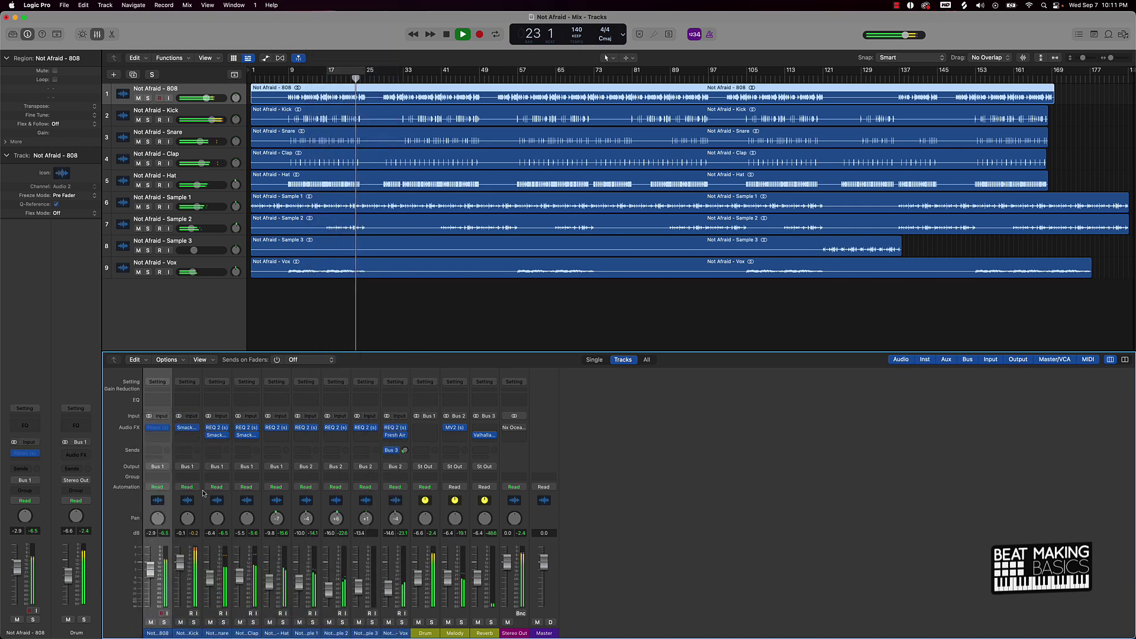
{"action": "left_click_drag", "start_coordinate": [154, 579], "coordinate": [154, 590]}
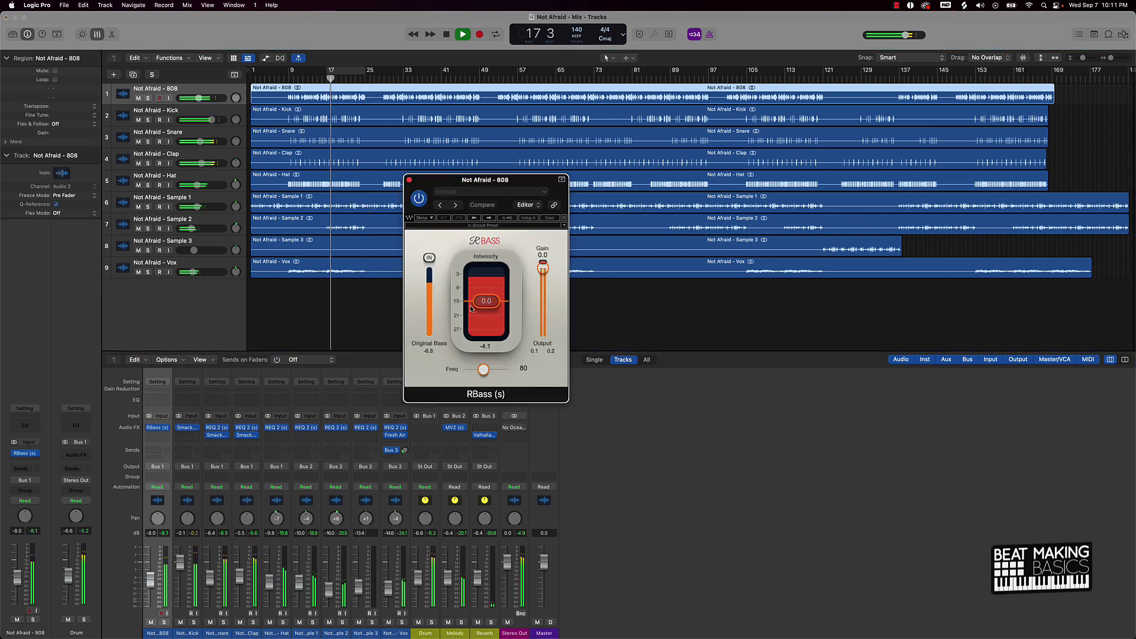
Set the RBass frequency on the 808 to 40 and close the plug-in window.
{"action": "left_click_drag", "start_coordinate": [484, 368], "coordinate": [477, 370]}
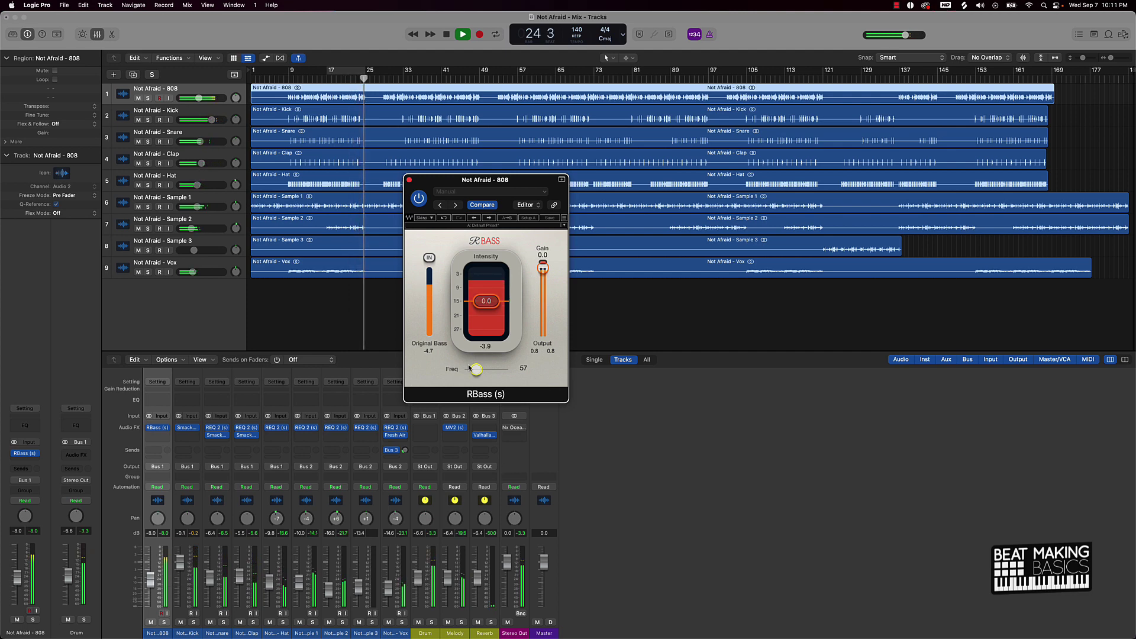
{"action": "left_click_drag", "start_coordinate": [471, 368], "coordinate": [461, 369]}
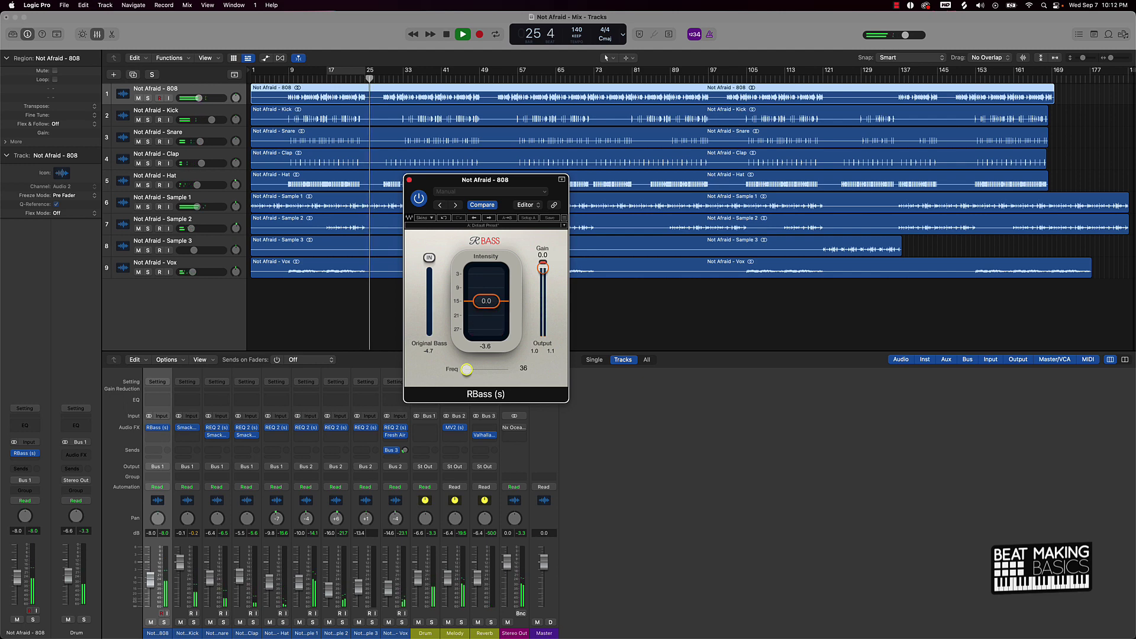
{"action": "left_click_drag", "start_coordinate": [467, 369], "coordinate": [468, 369]}
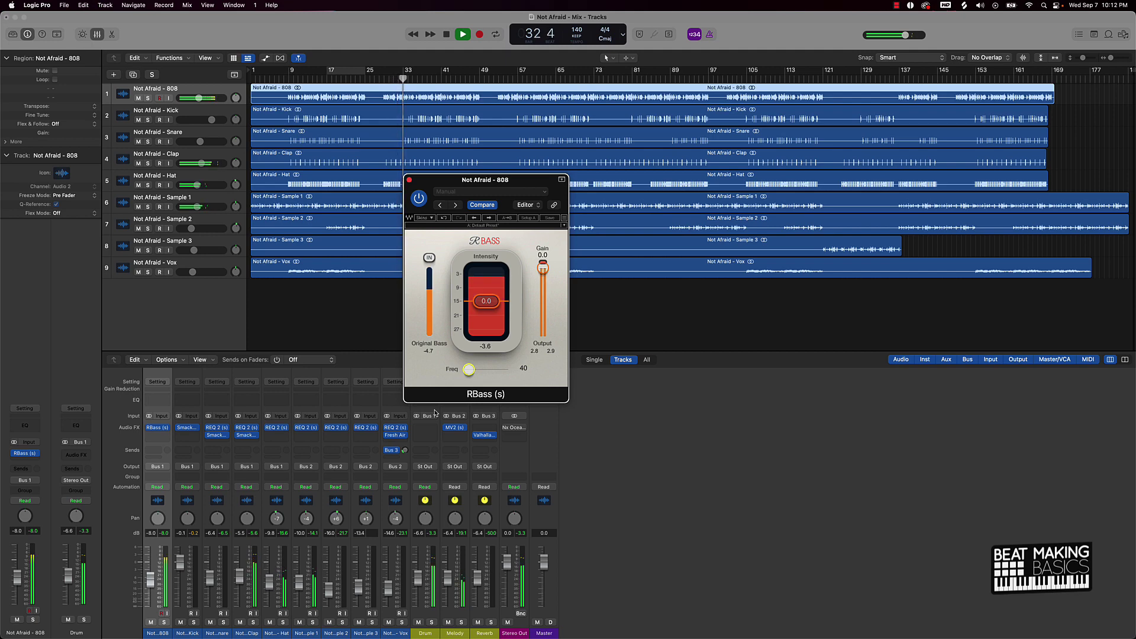
{"action": "left_click", "coordinate": [409, 179]}
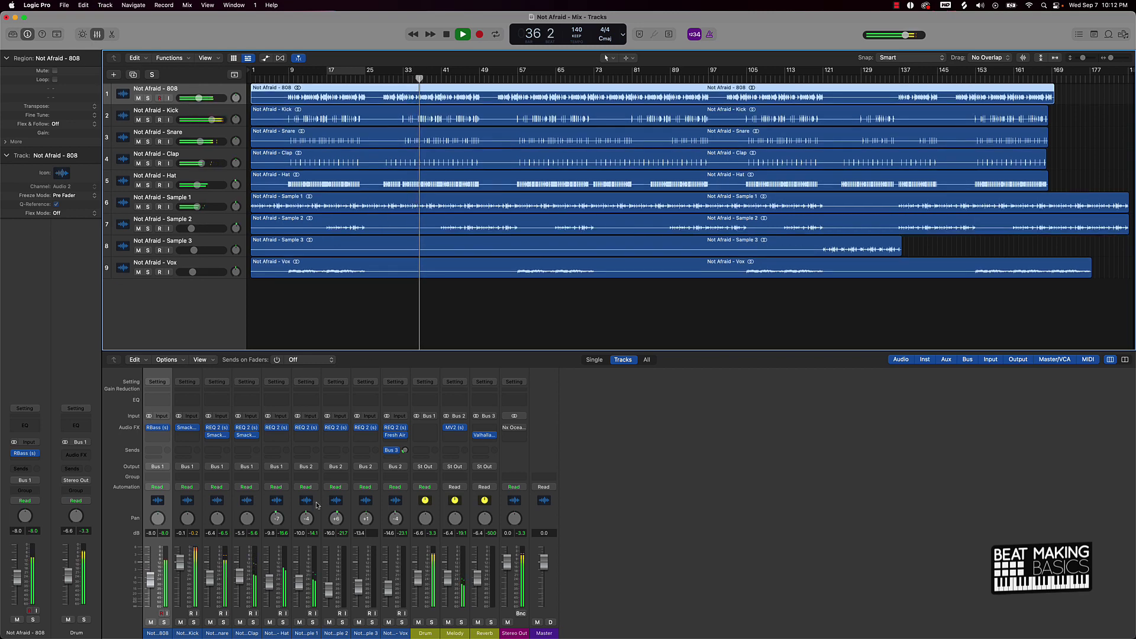
Stop playback, make the track rows slightly shorter and deselect the 808 region.
{"action": "key", "text": "space"}
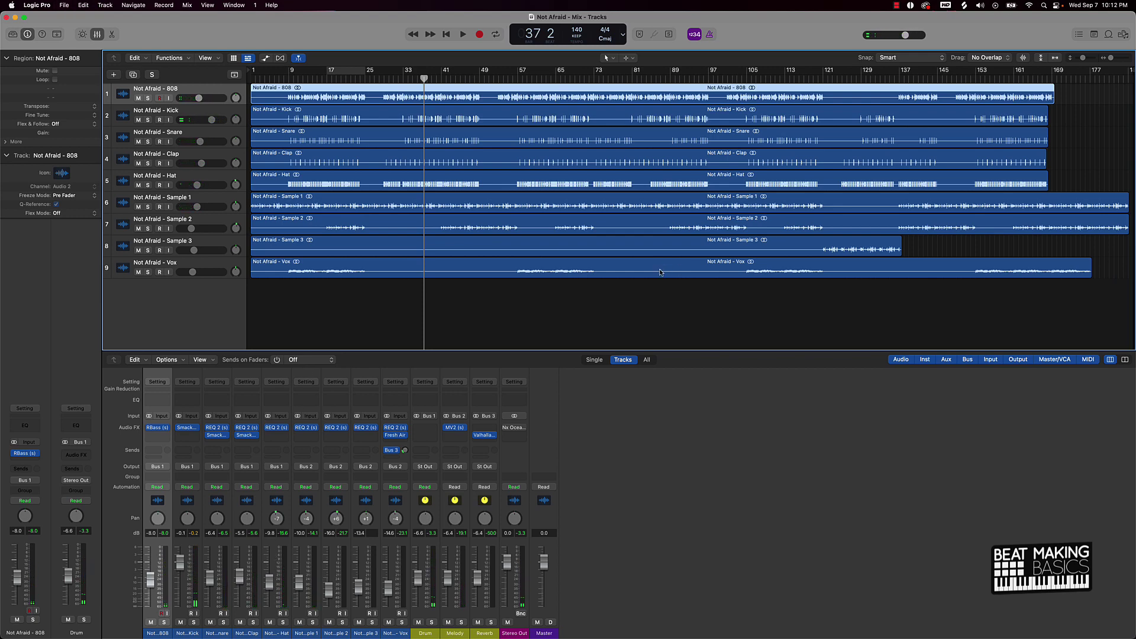
{"action": "scroll", "coordinate": [658, 268], "scroll_direction": "down", "scroll_amount": 5}
{"action": "scroll", "coordinate": [657, 267], "scroll_direction": "up", "scroll_amount": 4}
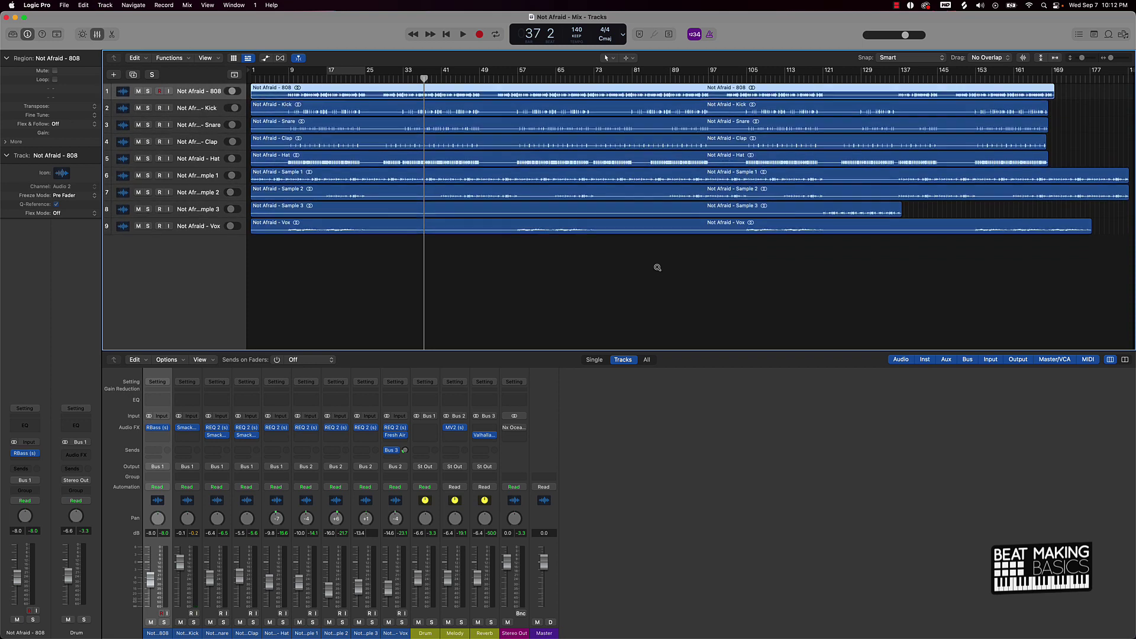
{"action": "left_click", "coordinate": [666, 289]}
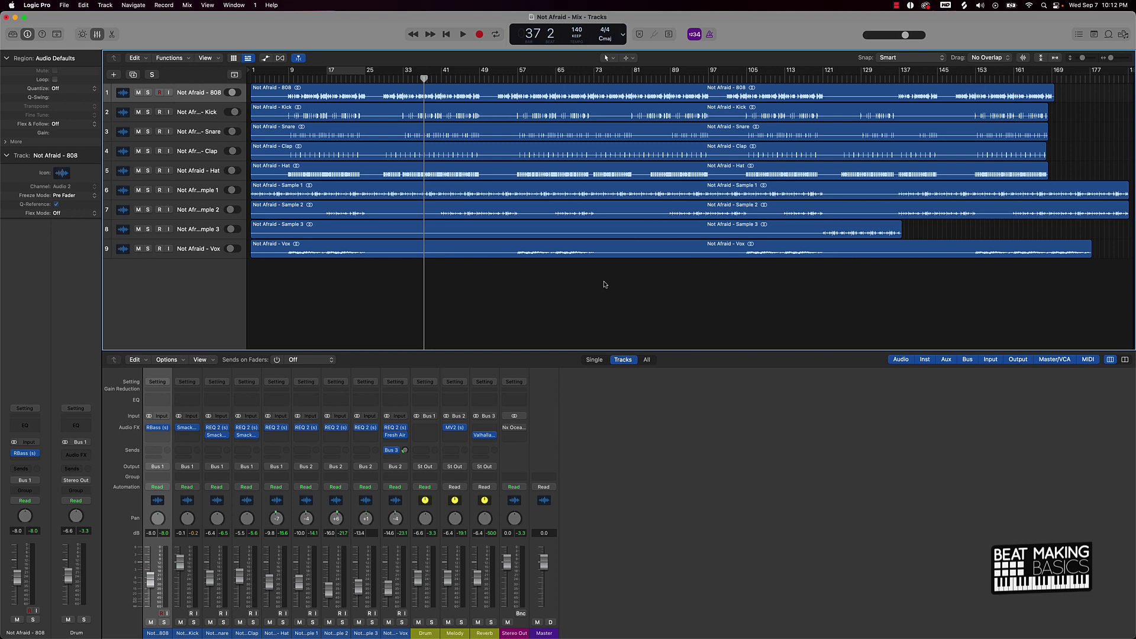
Save the project with the playhead at the start and set up a PCM-only bounce at 24 Bit and 48000.
{"action": "key", "text": "Return"}
{"action": "key", "text": "super+s"}
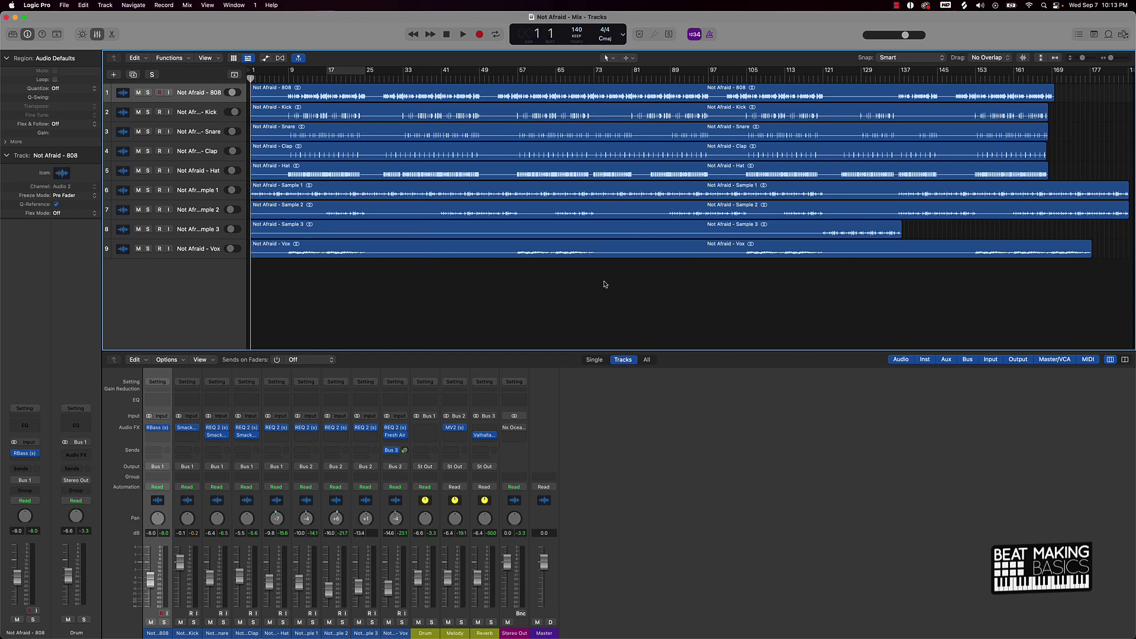
{"action": "key", "text": "super+b"}
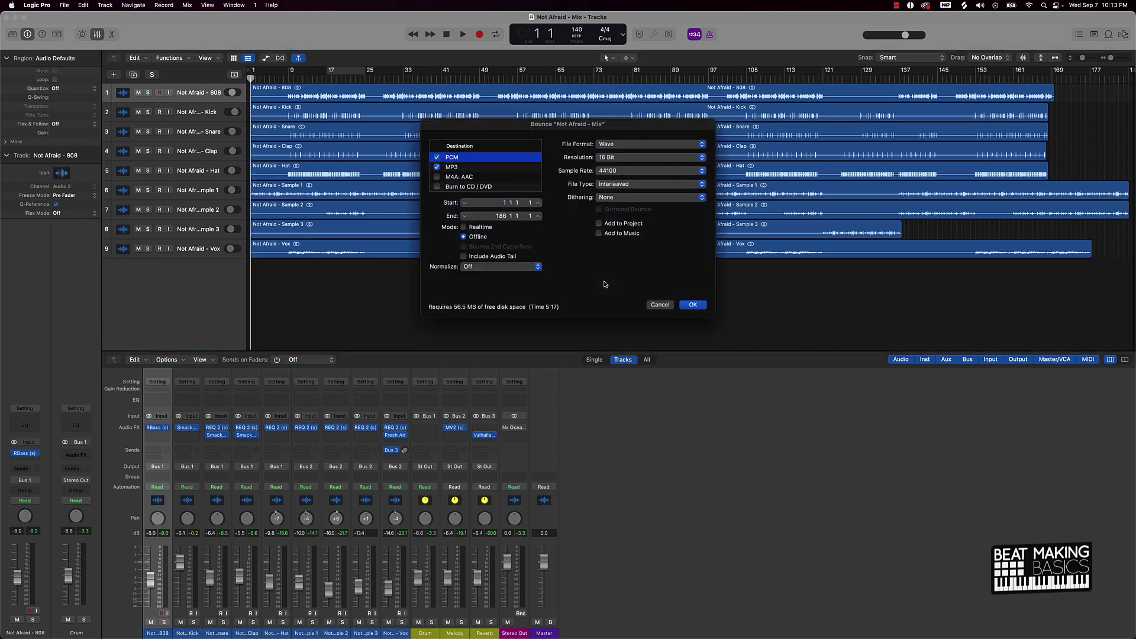
{"action": "left_click", "coordinate": [437, 167]}
{"action": "left_click", "coordinate": [612, 158]}
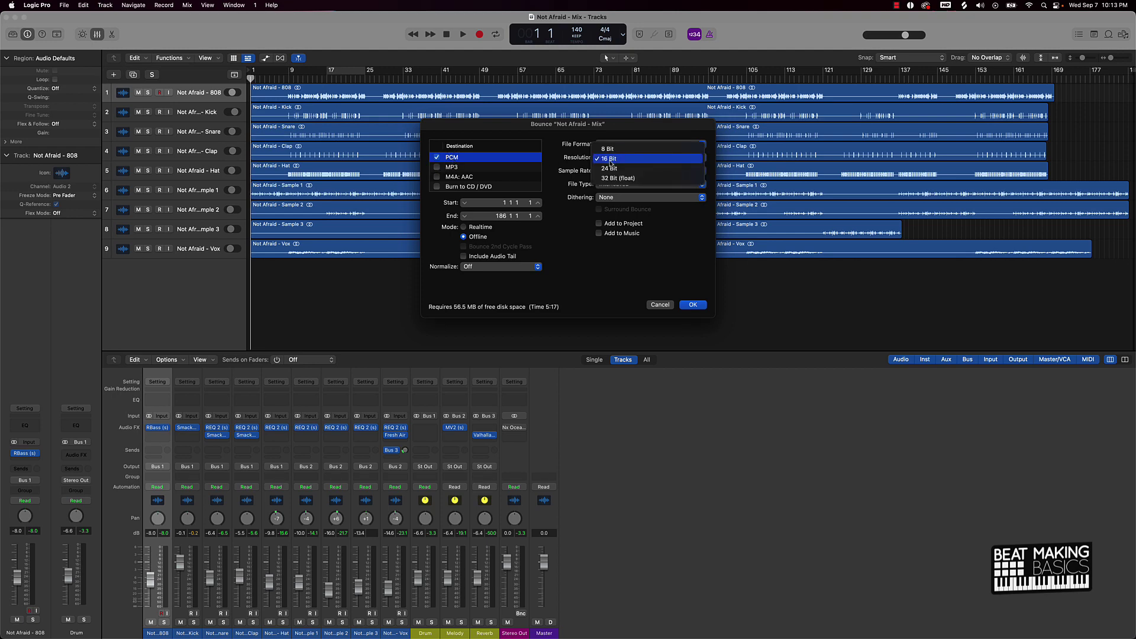
{"action": "left_click", "coordinate": [611, 168]}
{"action": "left_click", "coordinate": [611, 170]}
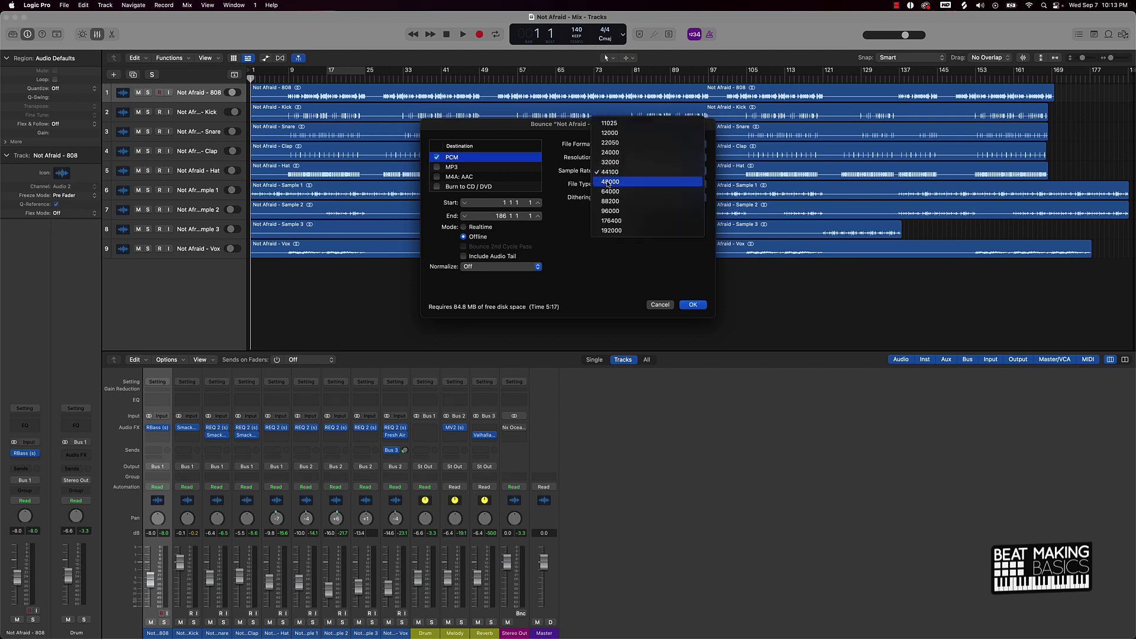
{"action": "left_click", "coordinate": [615, 181]}
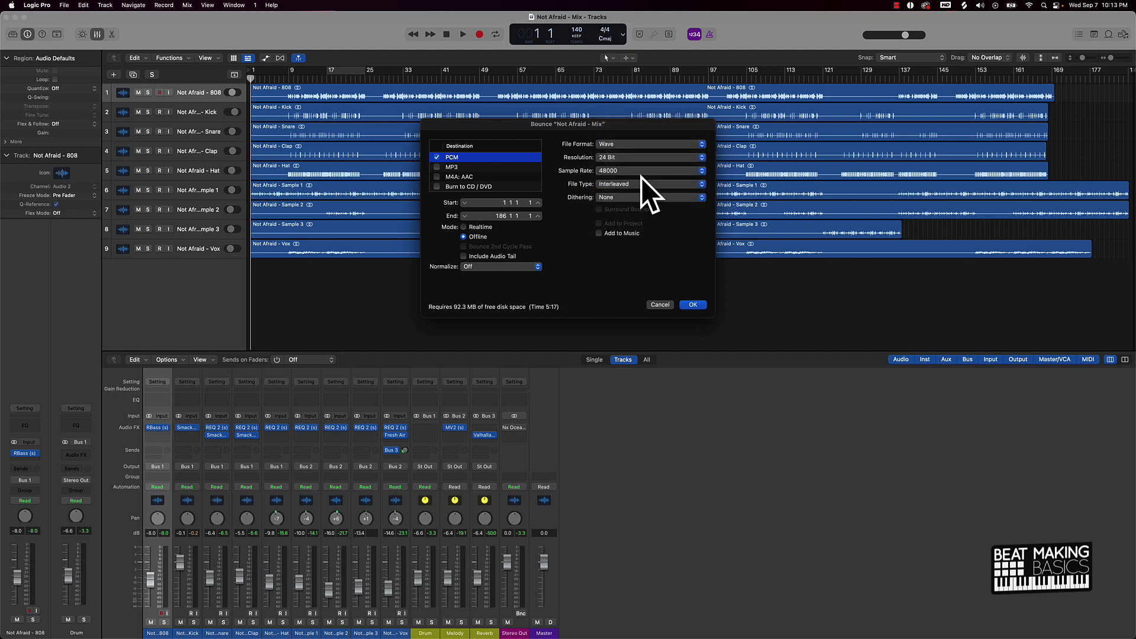
{"action": "left_click", "coordinate": [691, 305]}
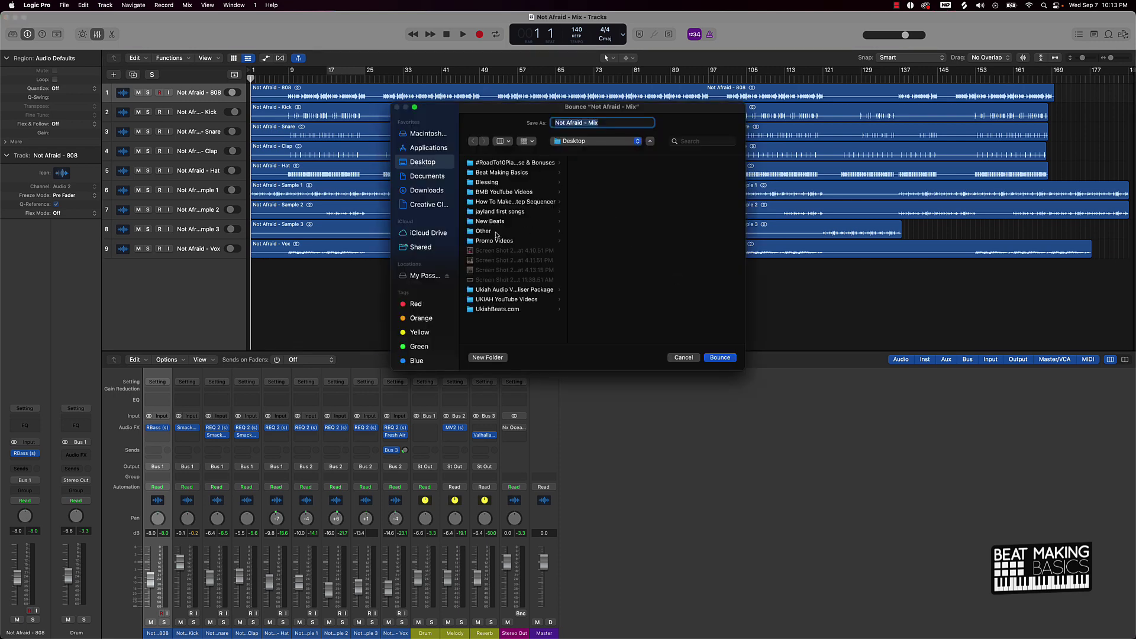
Bounce the mix as "Not Afraid - Record" into the Not Afraid folder inside New Beats.
{"action": "left_click", "coordinate": [491, 222]}
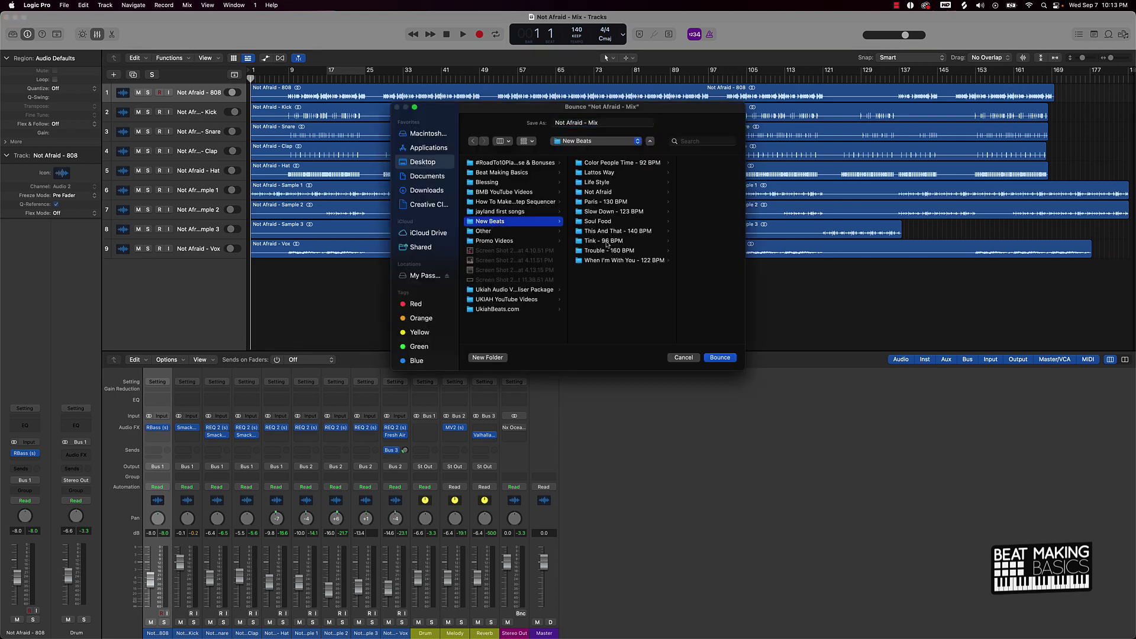
{"action": "left_click", "coordinate": [599, 191]}
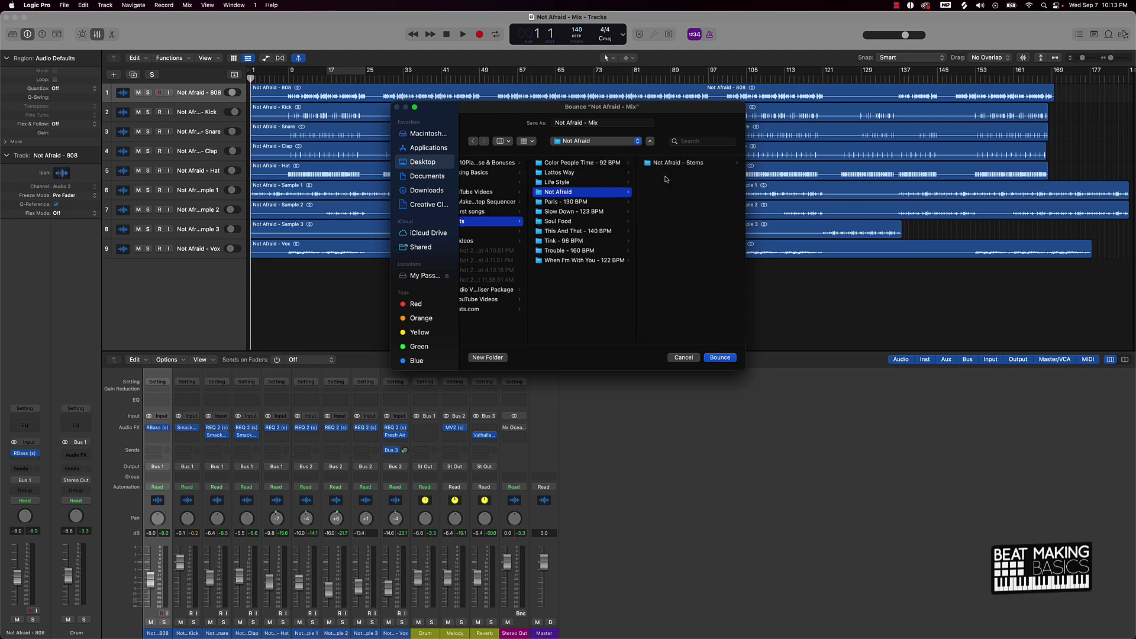
{"action": "left_click", "coordinate": [604, 125]}
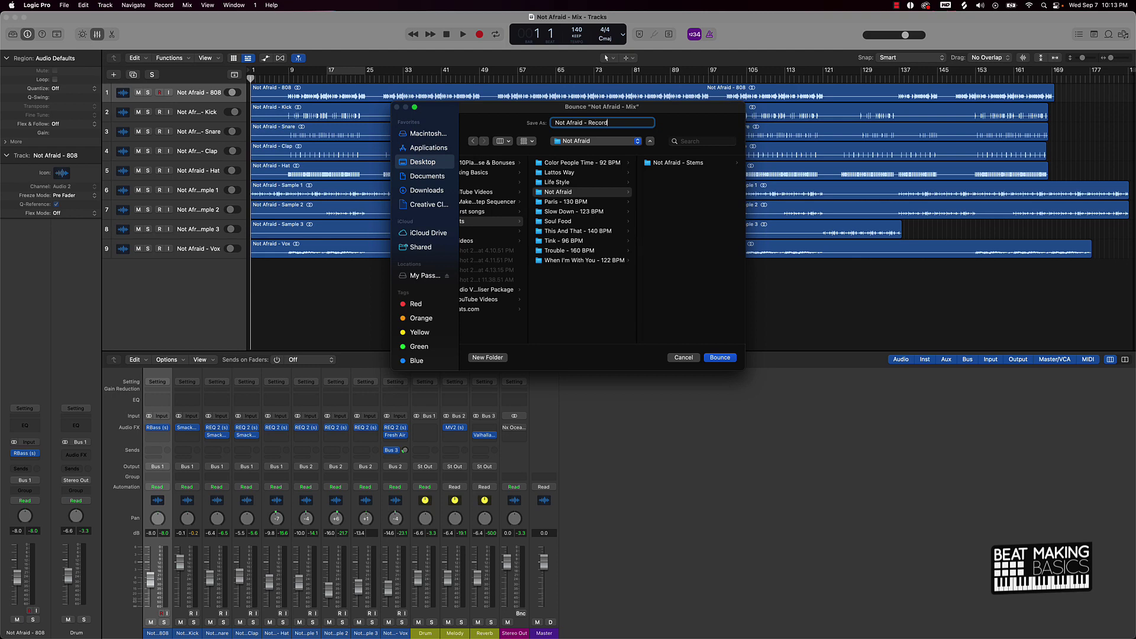
{"action": "key", "text": "Return"}
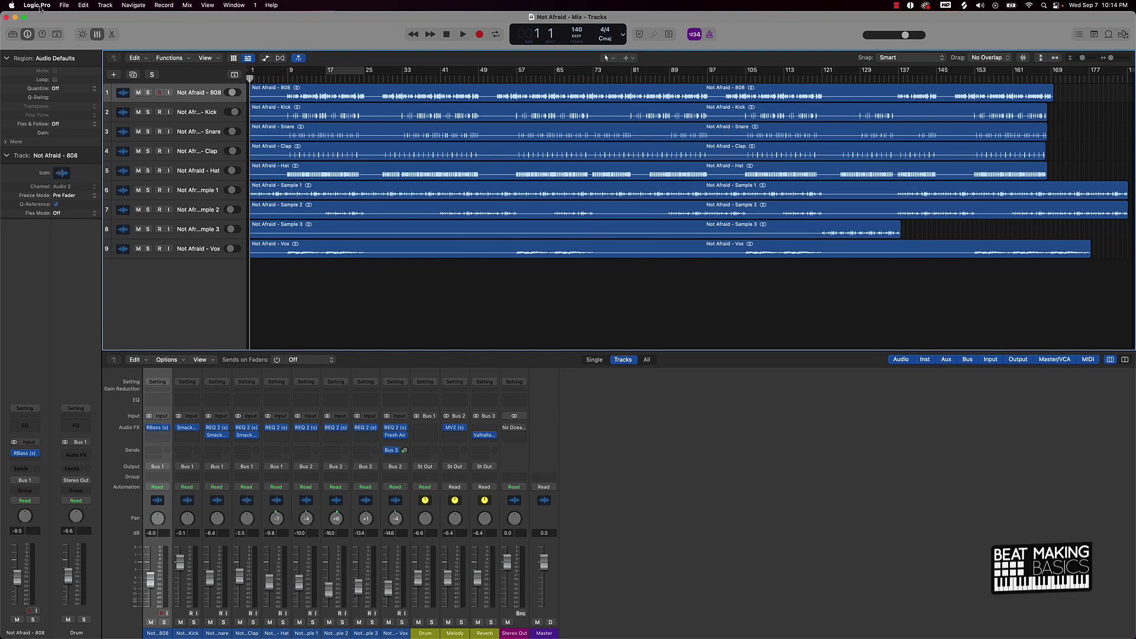
Close the current project and create a new empty project with one audio track.
{"action": "left_click", "coordinate": [59, 7]}
{"action": "left_click", "coordinate": [77, 16]}
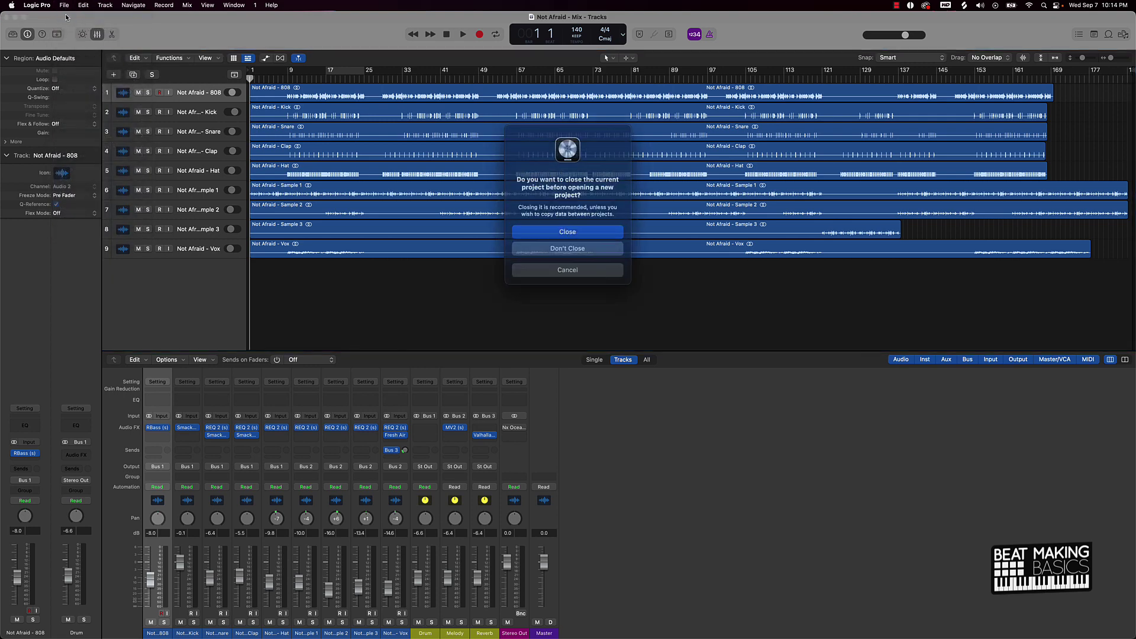
{"action": "left_click", "coordinate": [569, 235]}
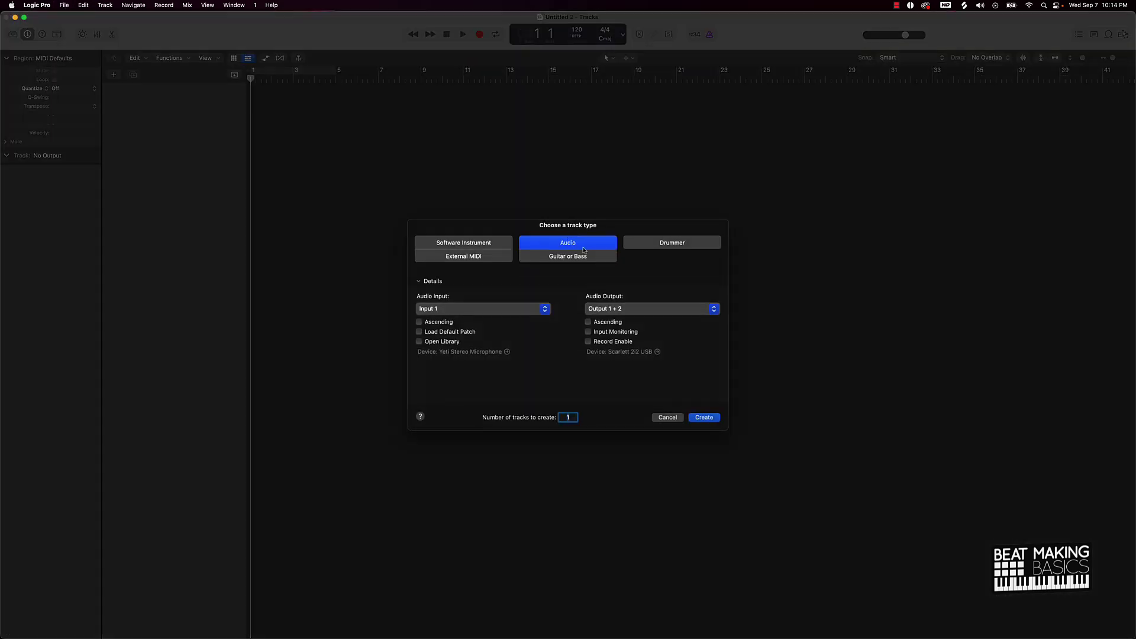
{"action": "left_click", "coordinate": [705, 418]}
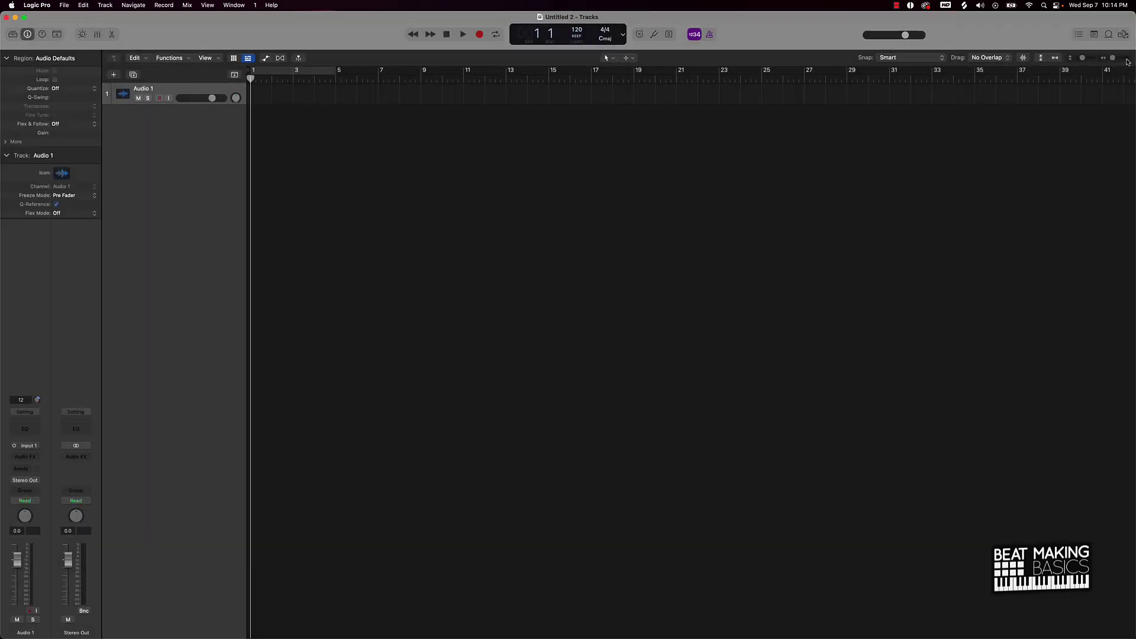
Import Not Afraid - Record.wav from the New Beats > Not Afraid folder at bar 1, changing the project sample rate to 48 kHz.
{"action": "left_click", "coordinate": [1123, 34]}
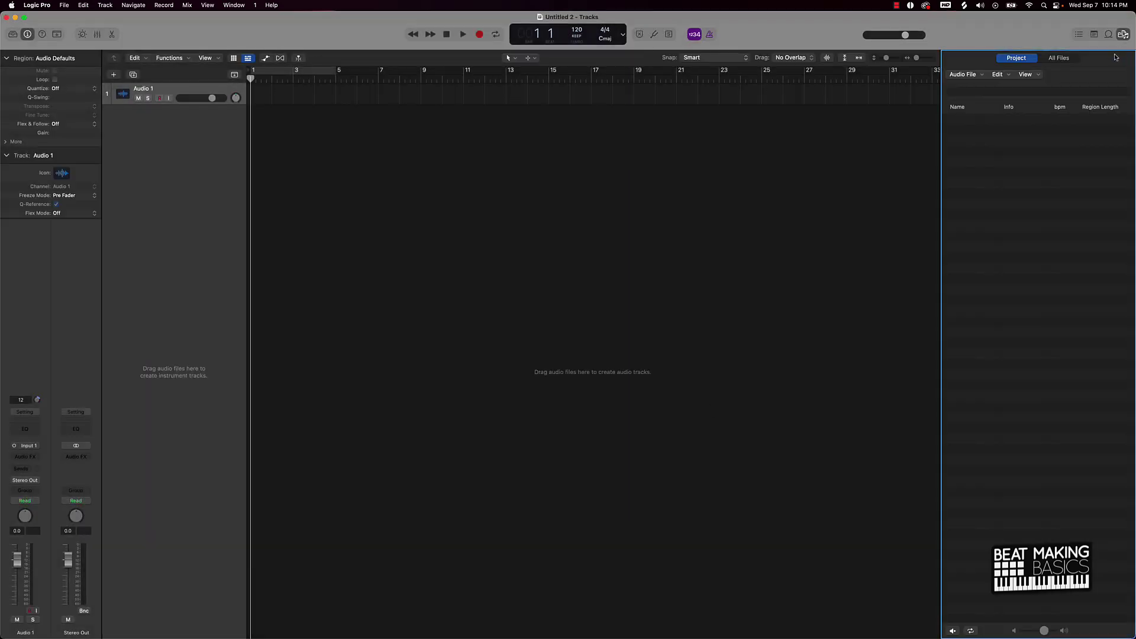
{"action": "left_click", "coordinate": [1065, 59]}
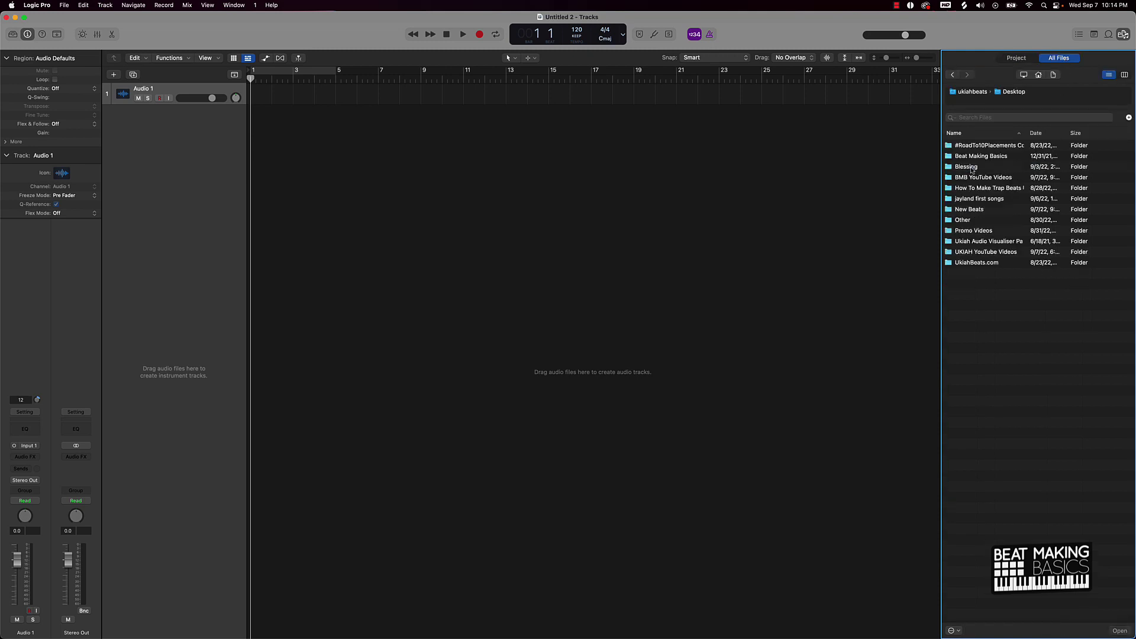
{"action": "double_click", "coordinate": [969, 210]}
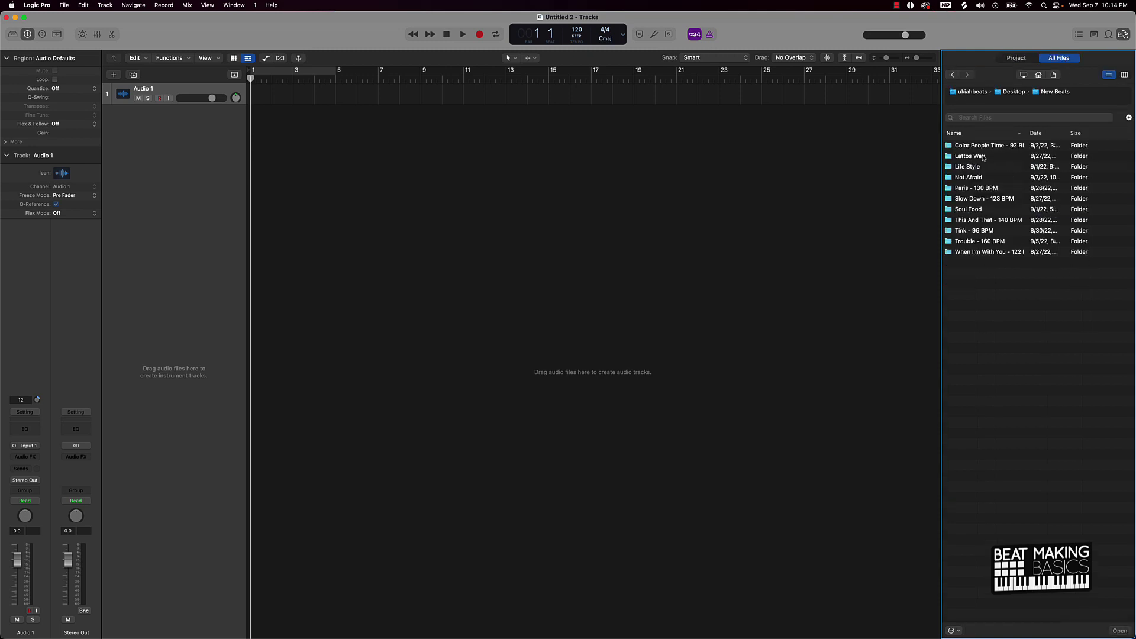
{"action": "double_click", "coordinate": [969, 178]}
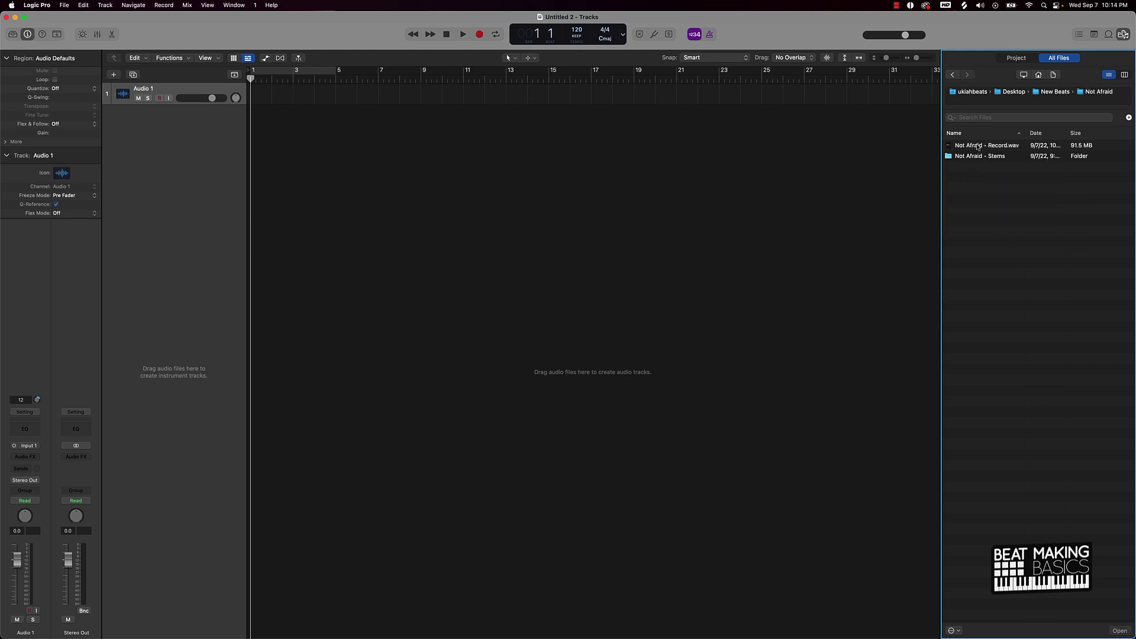
{"action": "left_click_drag", "start_coordinate": [978, 146], "coordinate": [252, 148]}
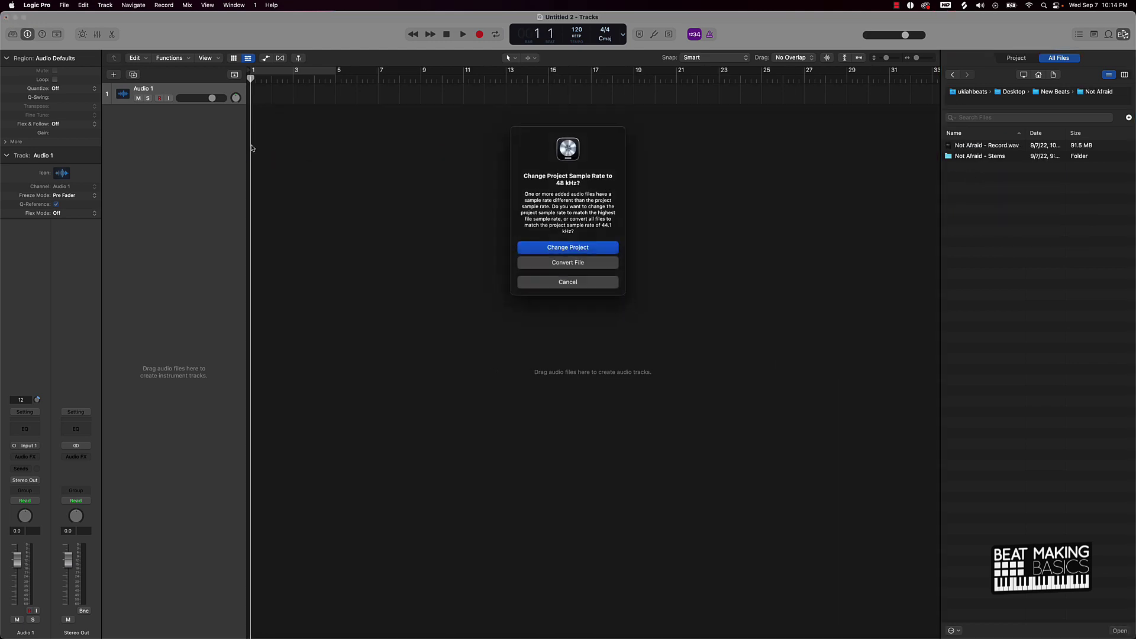
{"action": "left_click", "coordinate": [592, 247]}
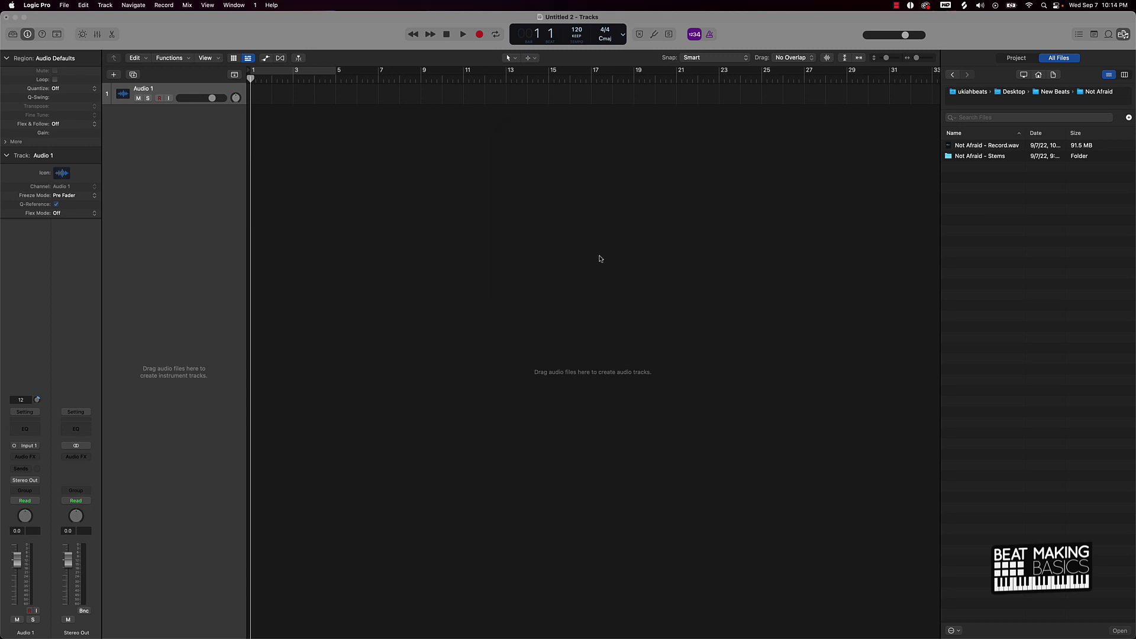
{"action": "left_click", "coordinate": [582, 229]}
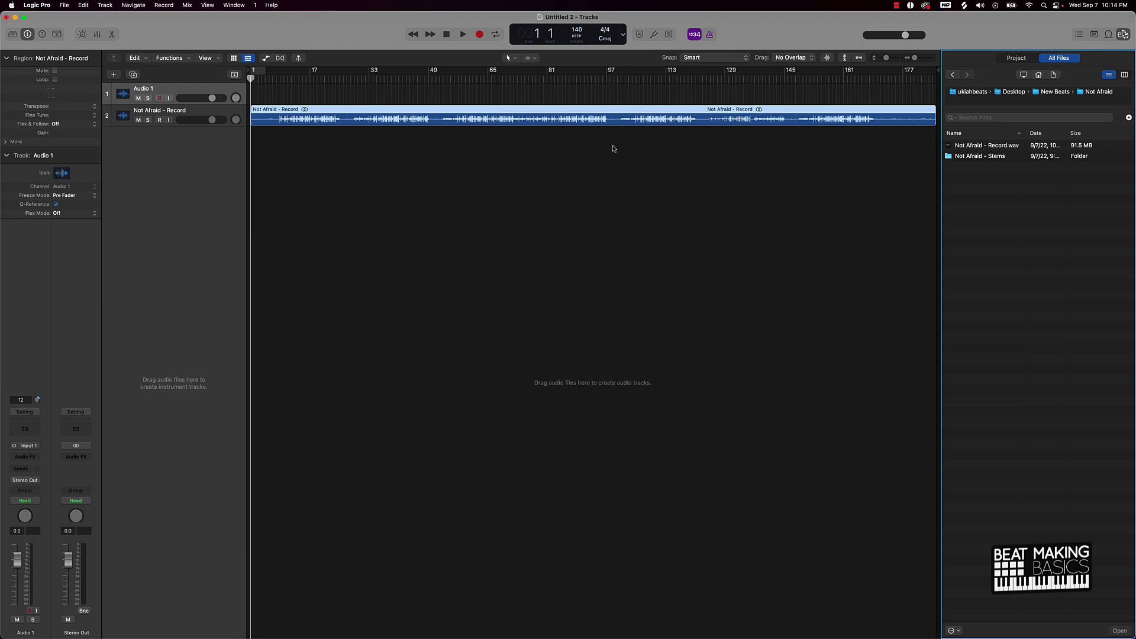
Insert the iZotope Ozone 9 plug-in on the Stereo Out channel.
{"action": "key", "text": "Return"}
{"action": "left_click", "coordinate": [79, 457]}
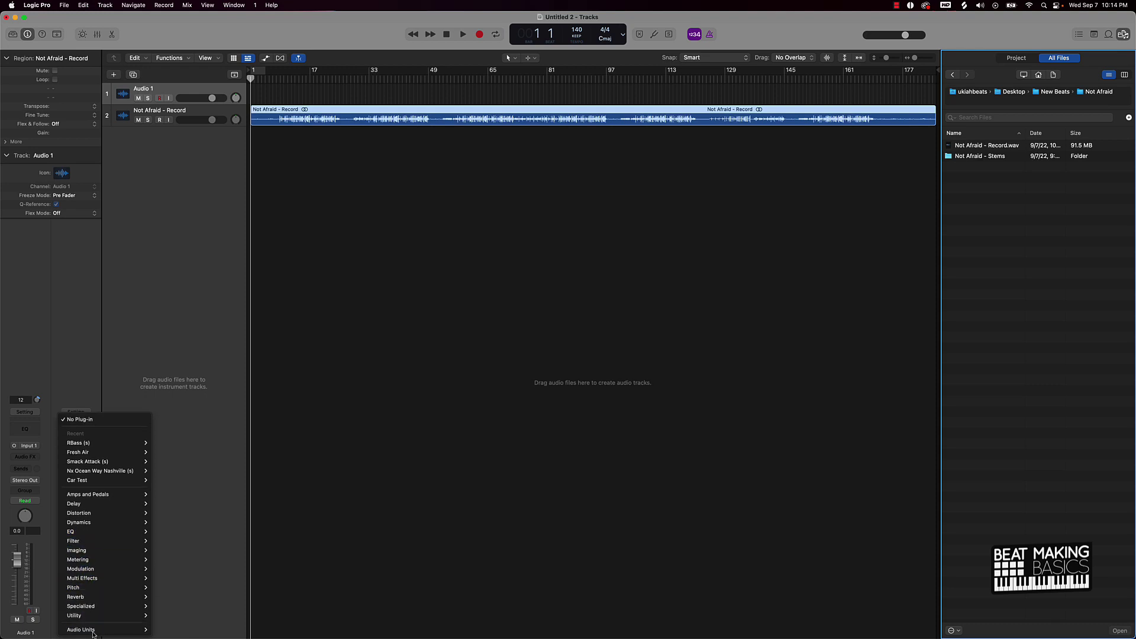
{"action": "mouse_move", "coordinate": [95, 634]}
{"action": "mouse_move", "coordinate": [172, 584]}
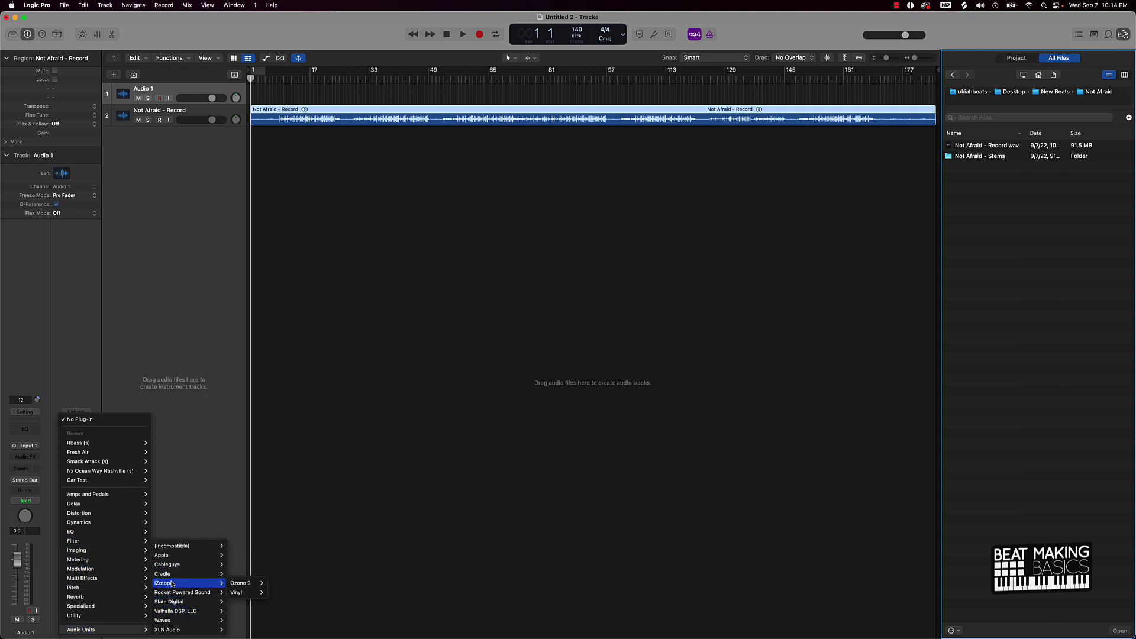
{"action": "mouse_move", "coordinate": [243, 584]}
{"action": "left_click", "coordinate": [277, 585]}
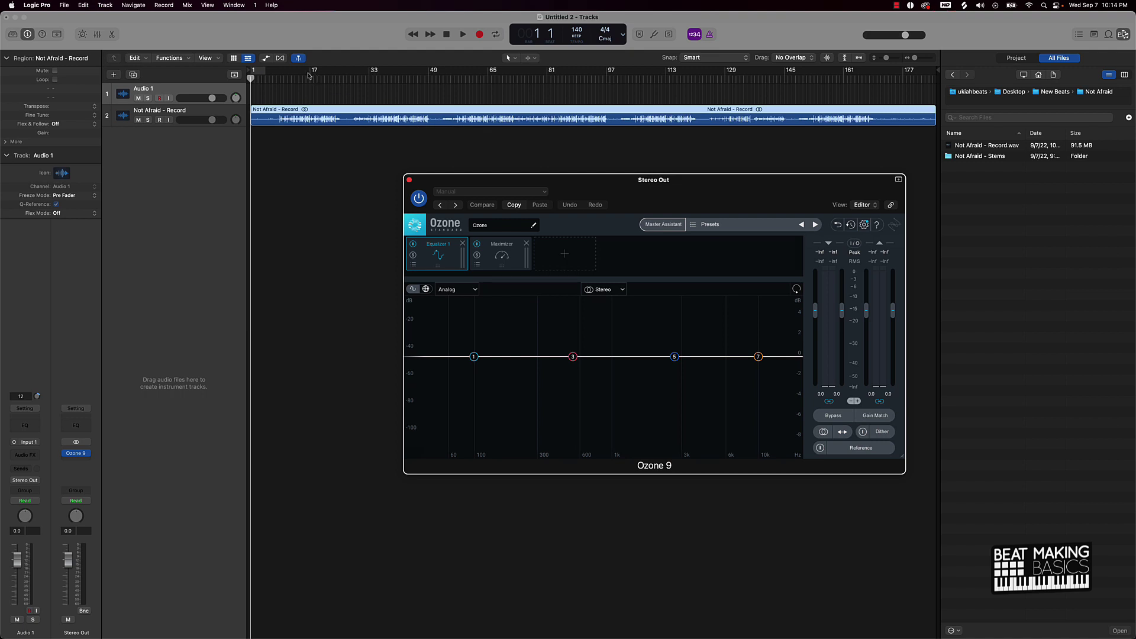
Set a cycle range from bar 17 to about bar 23 and run Ozone's Master Assistant with Modern modules, Medium intensity and Streaming destination during playback.
{"action": "left_click_drag", "start_coordinate": [309, 73], "coordinate": [346, 132]}
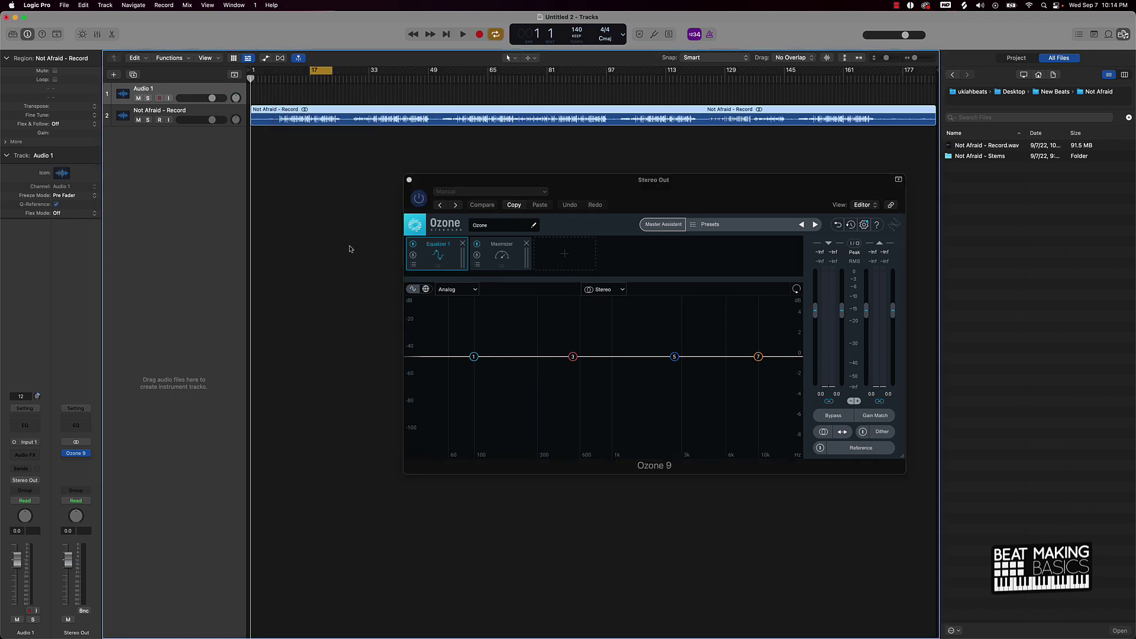
{"action": "left_click", "coordinate": [661, 225]}
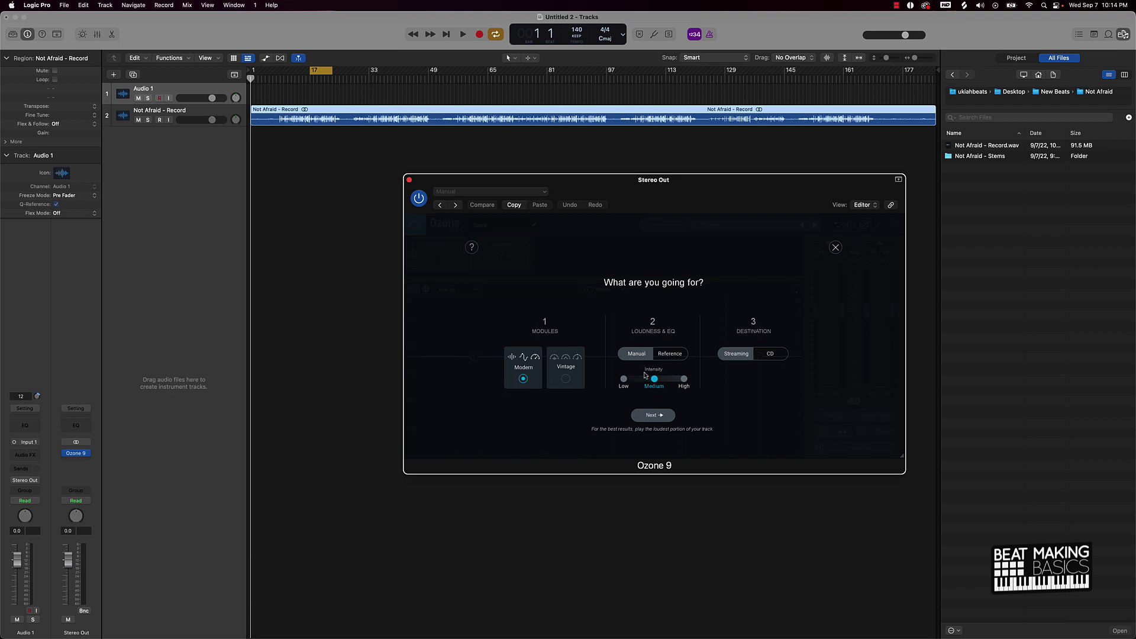
{"action": "left_click", "coordinate": [654, 415]}
{"action": "key", "text": "space"}
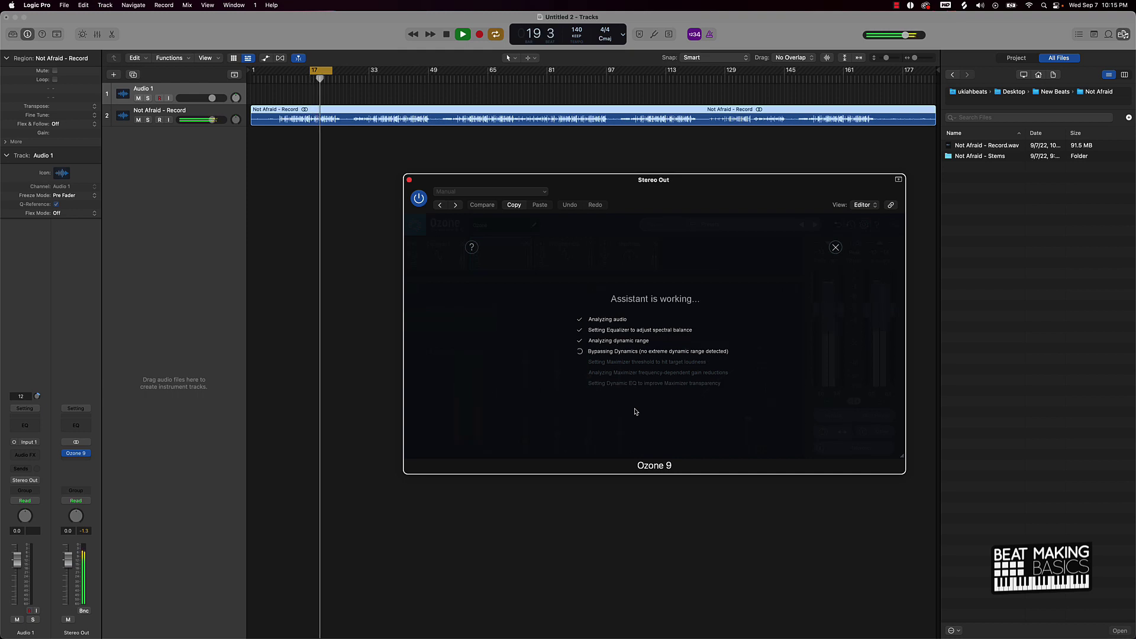
Extend the end of the cycle range to bar 25 and deselect the Not Afraid - Record region.
{"action": "key", "text": "super+Right"}
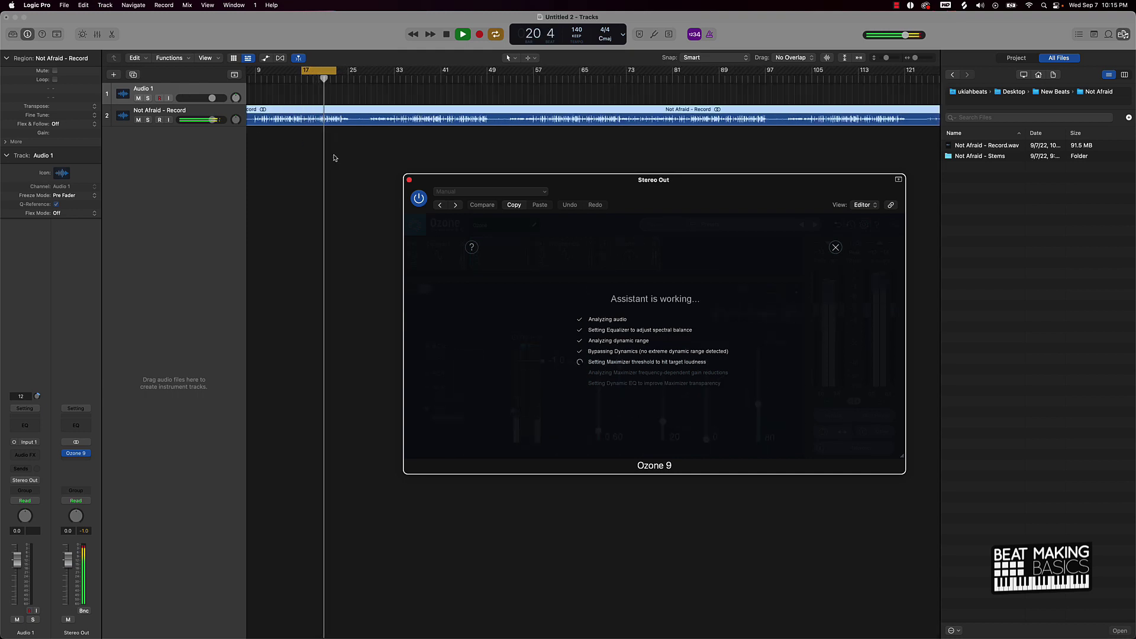
{"action": "key", "text": "super+Right"}
{"action": "key", "text": "super+Right"}
{"action": "left_click_drag", "start_coordinate": [348, 71], "coordinate": [371, 165]}
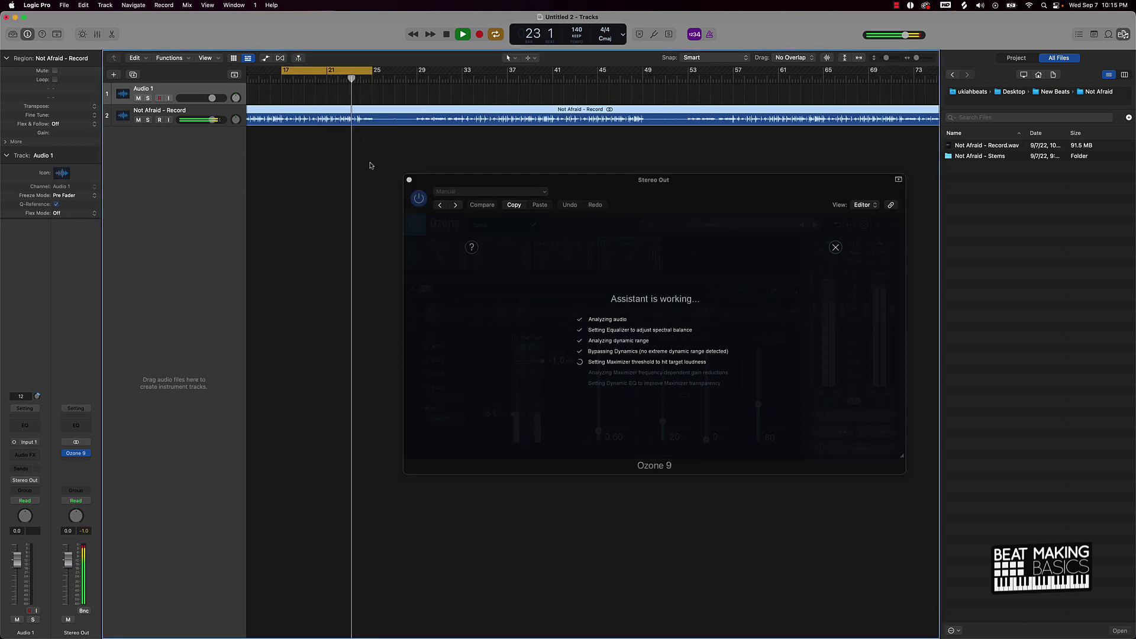
{"action": "left_click", "coordinate": [371, 165]}
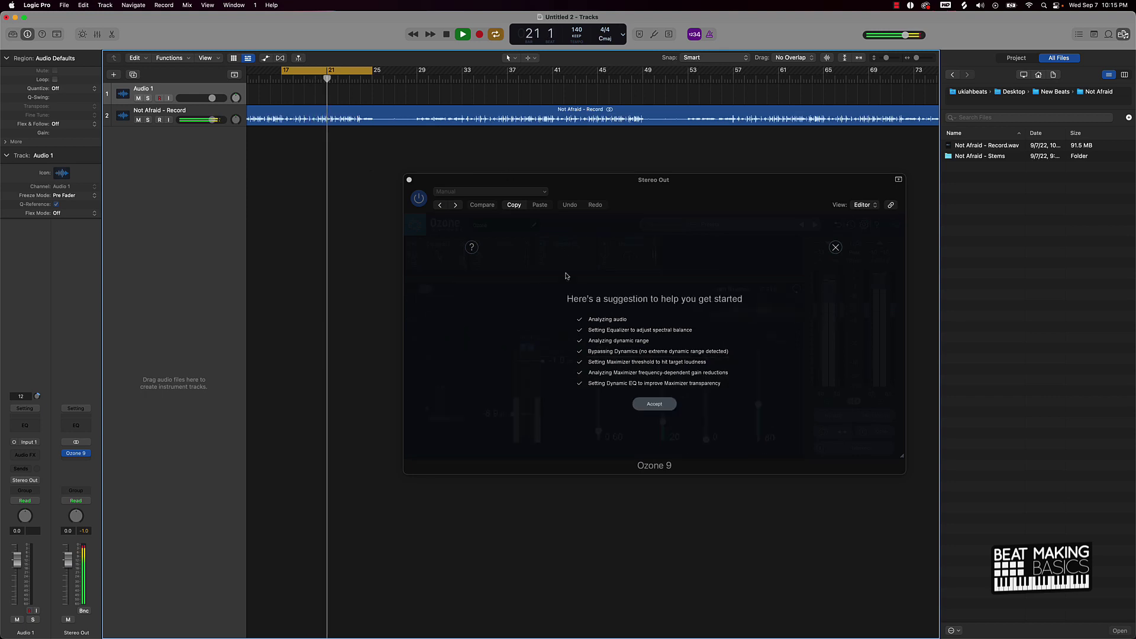
Accept the Master Assistant's suggestion, stopping playback, and bypass the Equalizer 1 module.
{"action": "left_click", "coordinate": [654, 404]}
{"action": "key", "text": "space"}
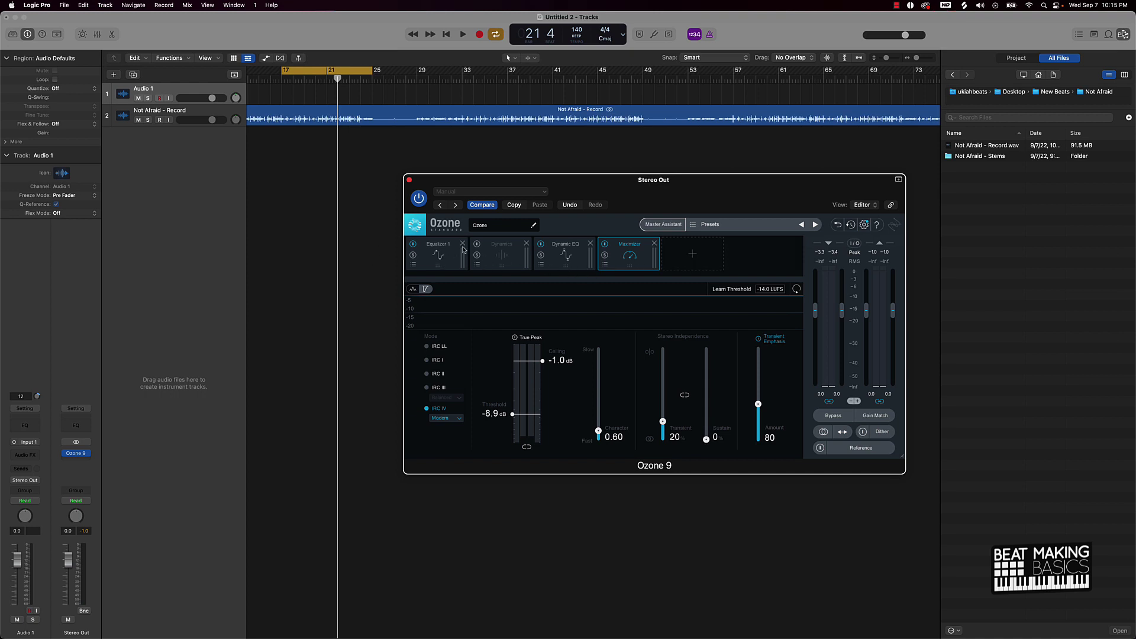
{"action": "left_click", "coordinate": [435, 264]}
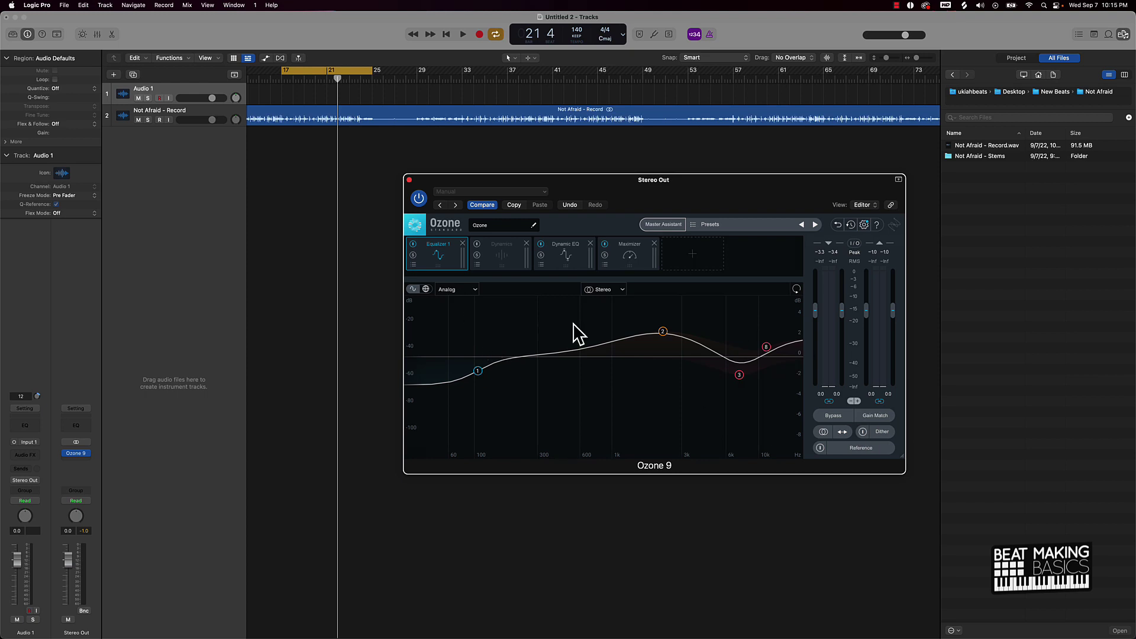
{"action": "left_click", "coordinate": [413, 244]}
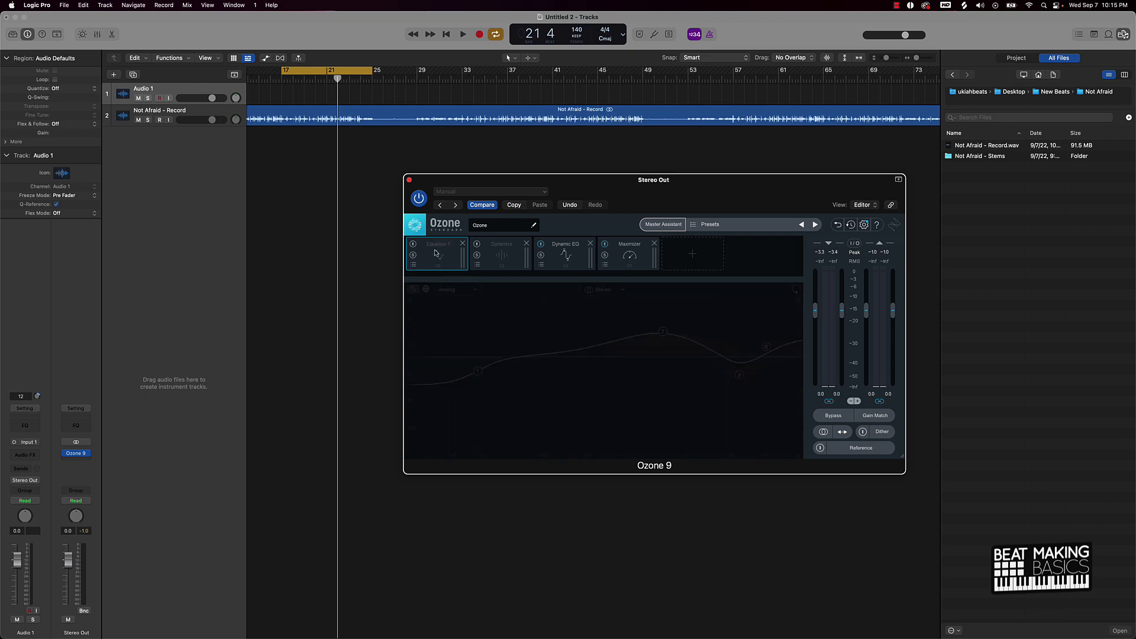
Review the Dynamics and Maximizer modules and compare the looped master with Equalizer 1 on and off, closing the plug-in window when done.
{"action": "left_click", "coordinate": [506, 255]}
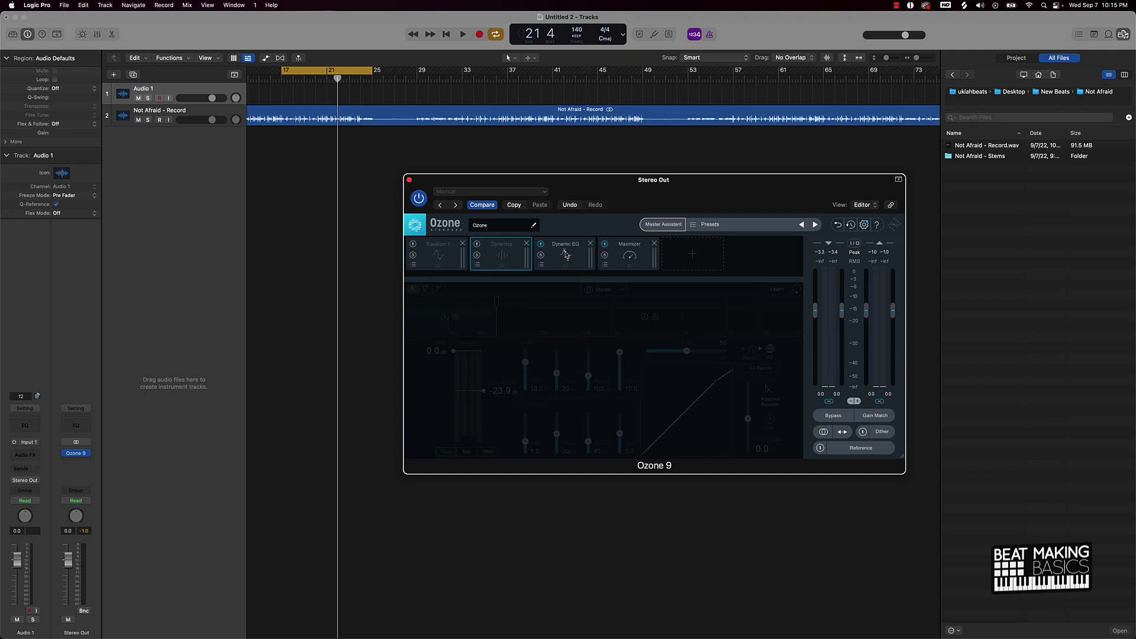
{"action": "left_click", "coordinate": [623, 265]}
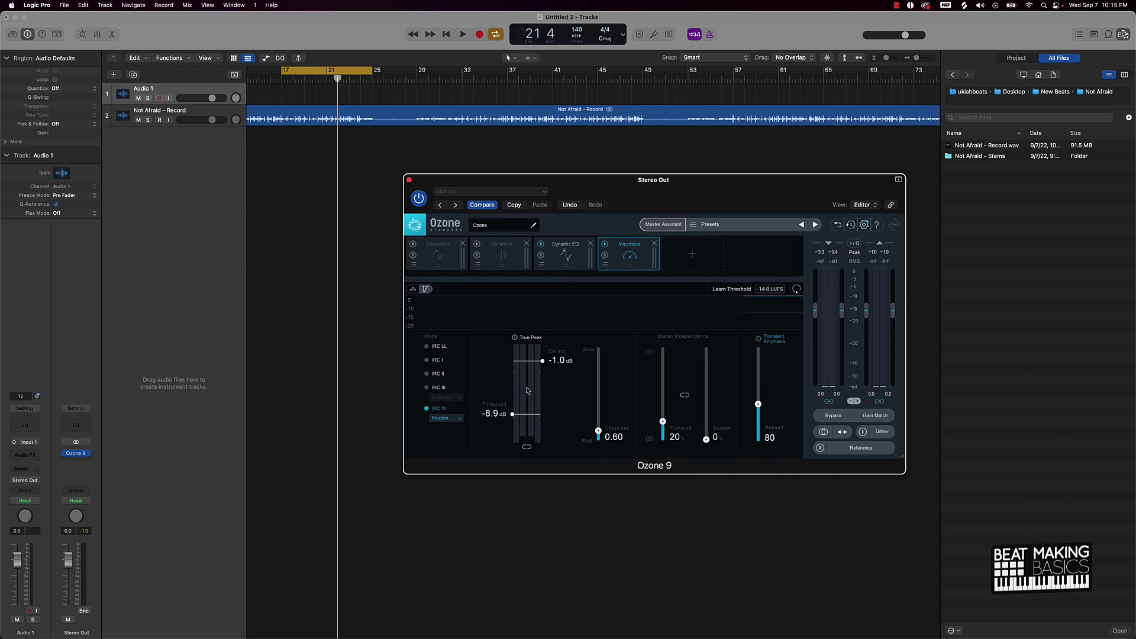
{"action": "left_click", "coordinate": [358, 296]}
{"action": "key", "text": "space"}
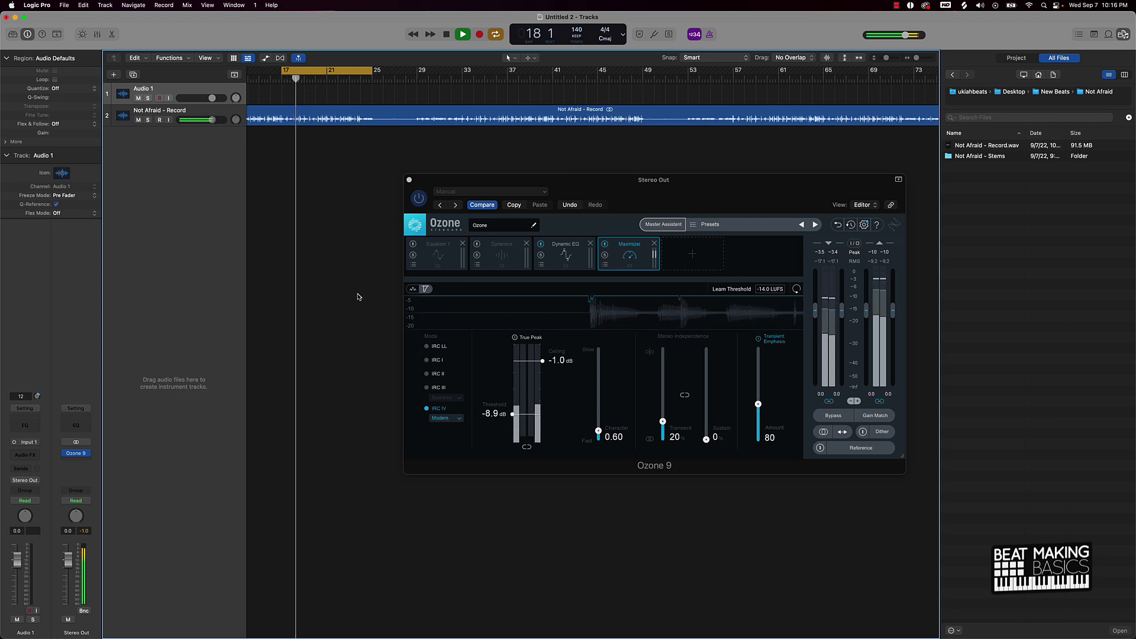
{"action": "left_click", "coordinate": [415, 245]}
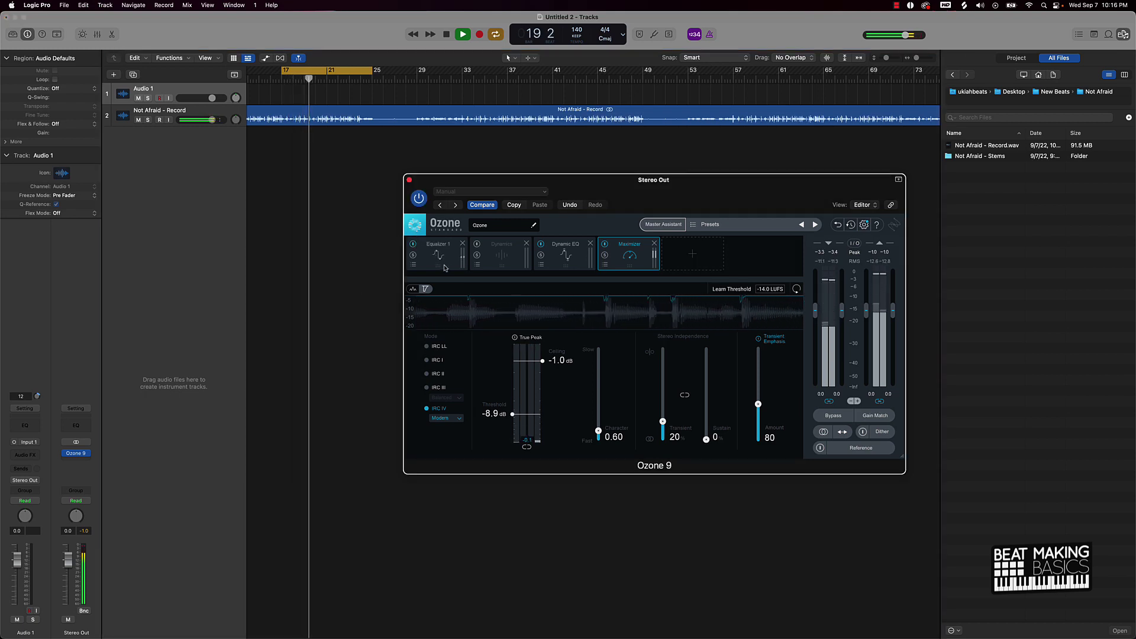
{"action": "left_click", "coordinate": [414, 245]}
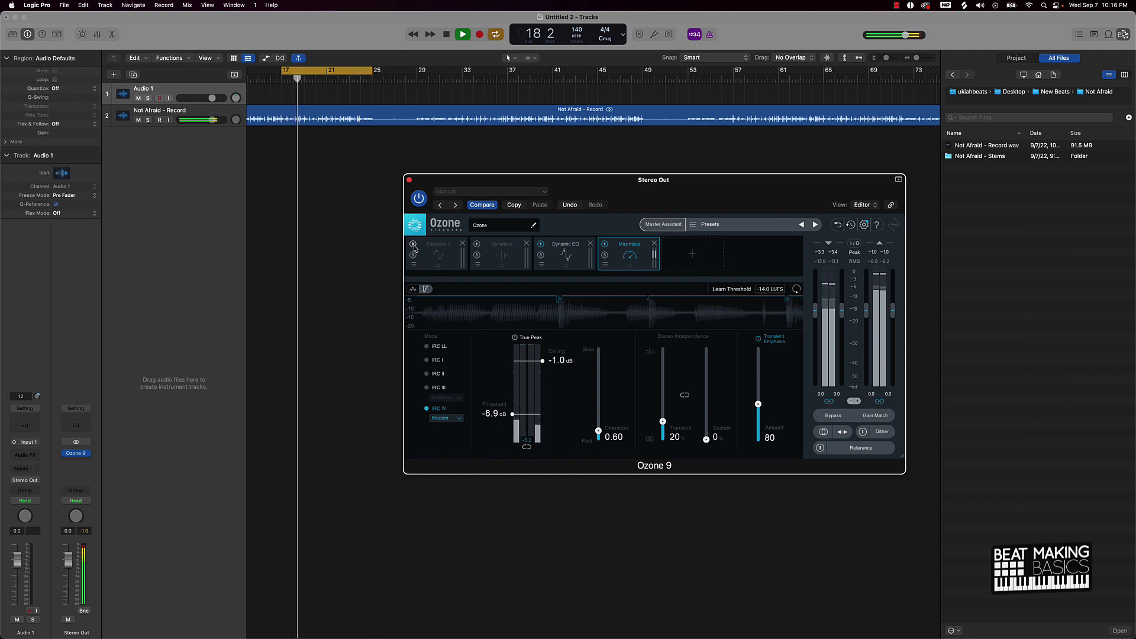
{"action": "key", "text": "space"}
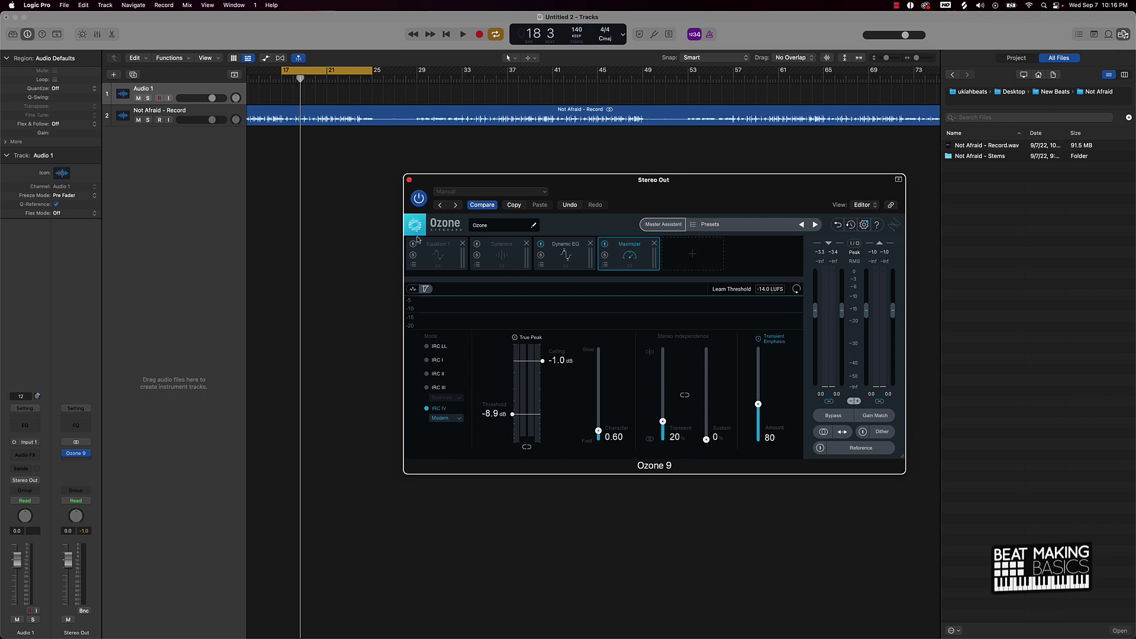
{"action": "left_click", "coordinate": [409, 180]}
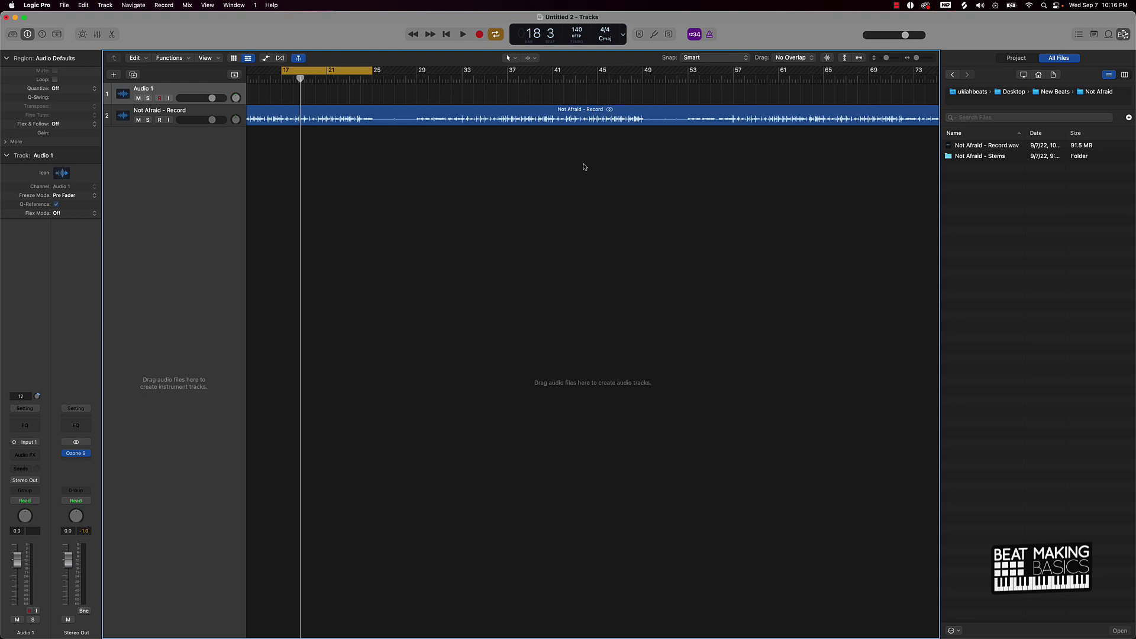
{"action": "left_click", "coordinate": [897, 6]}
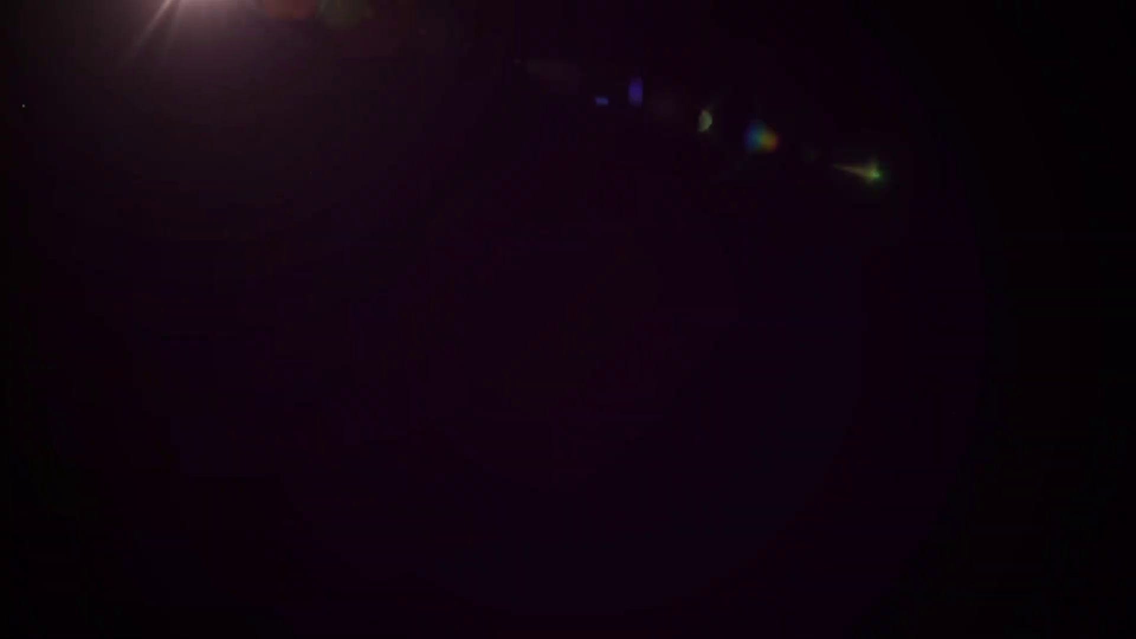